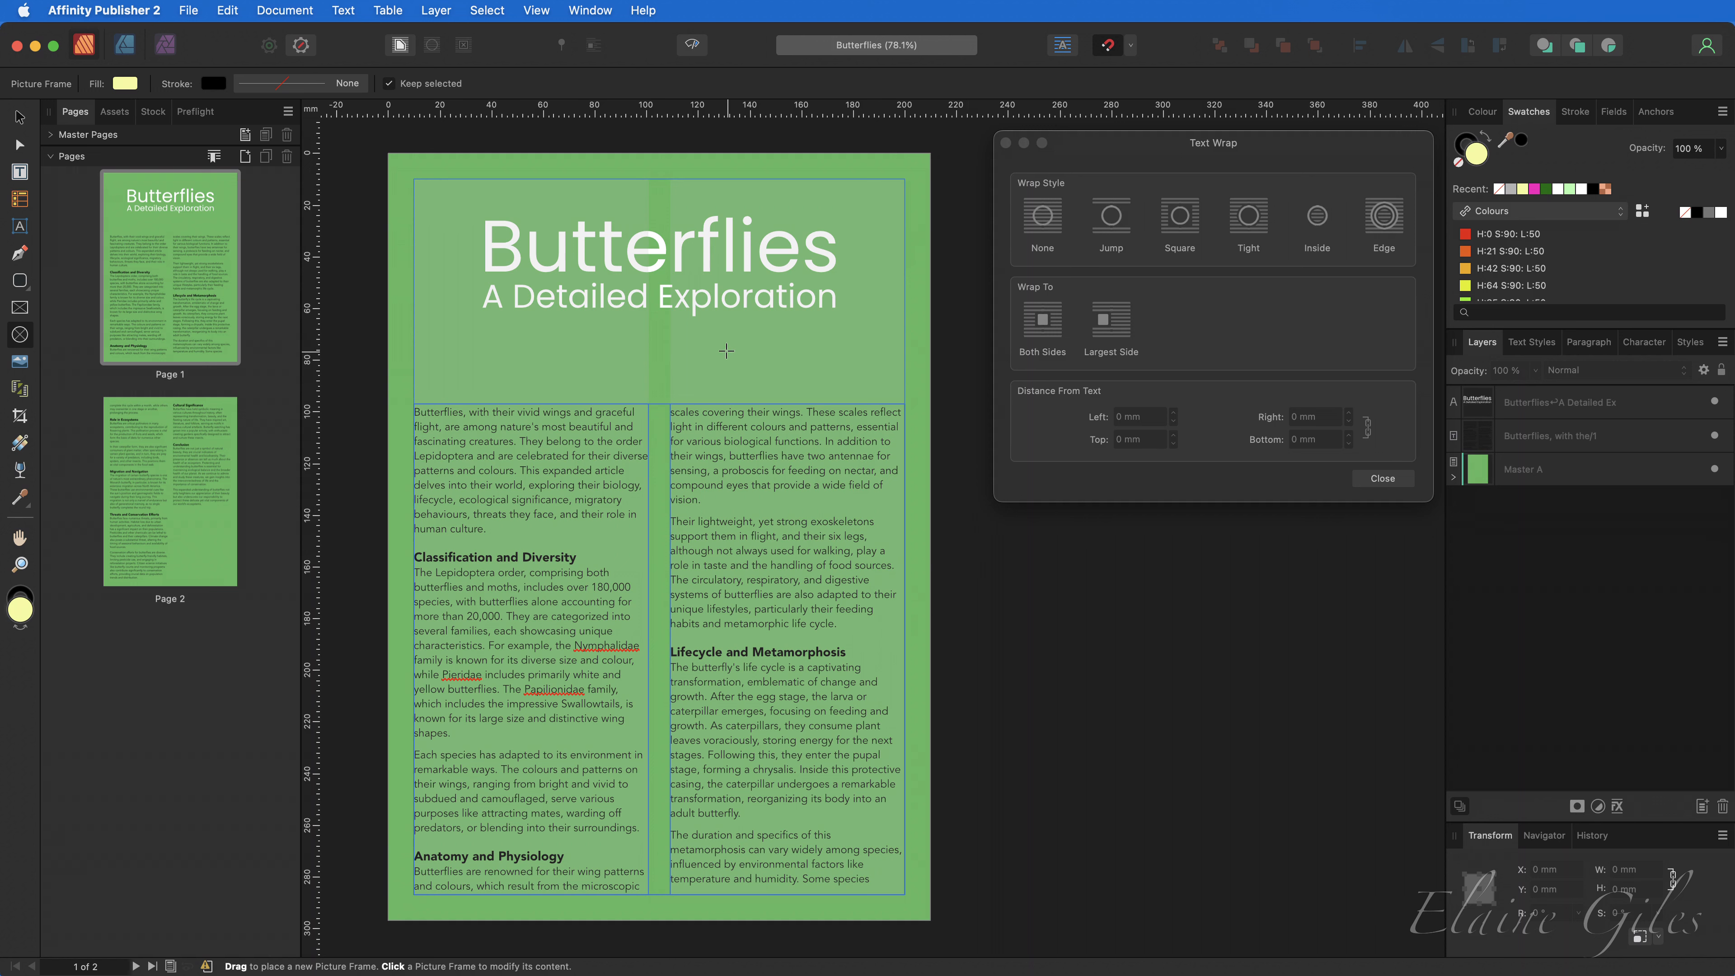
Place a circular picture frame about 65 mm across over the top of the second text column, and compare the page in preview mode.
left_click_drag(727, 351, 891, 518)
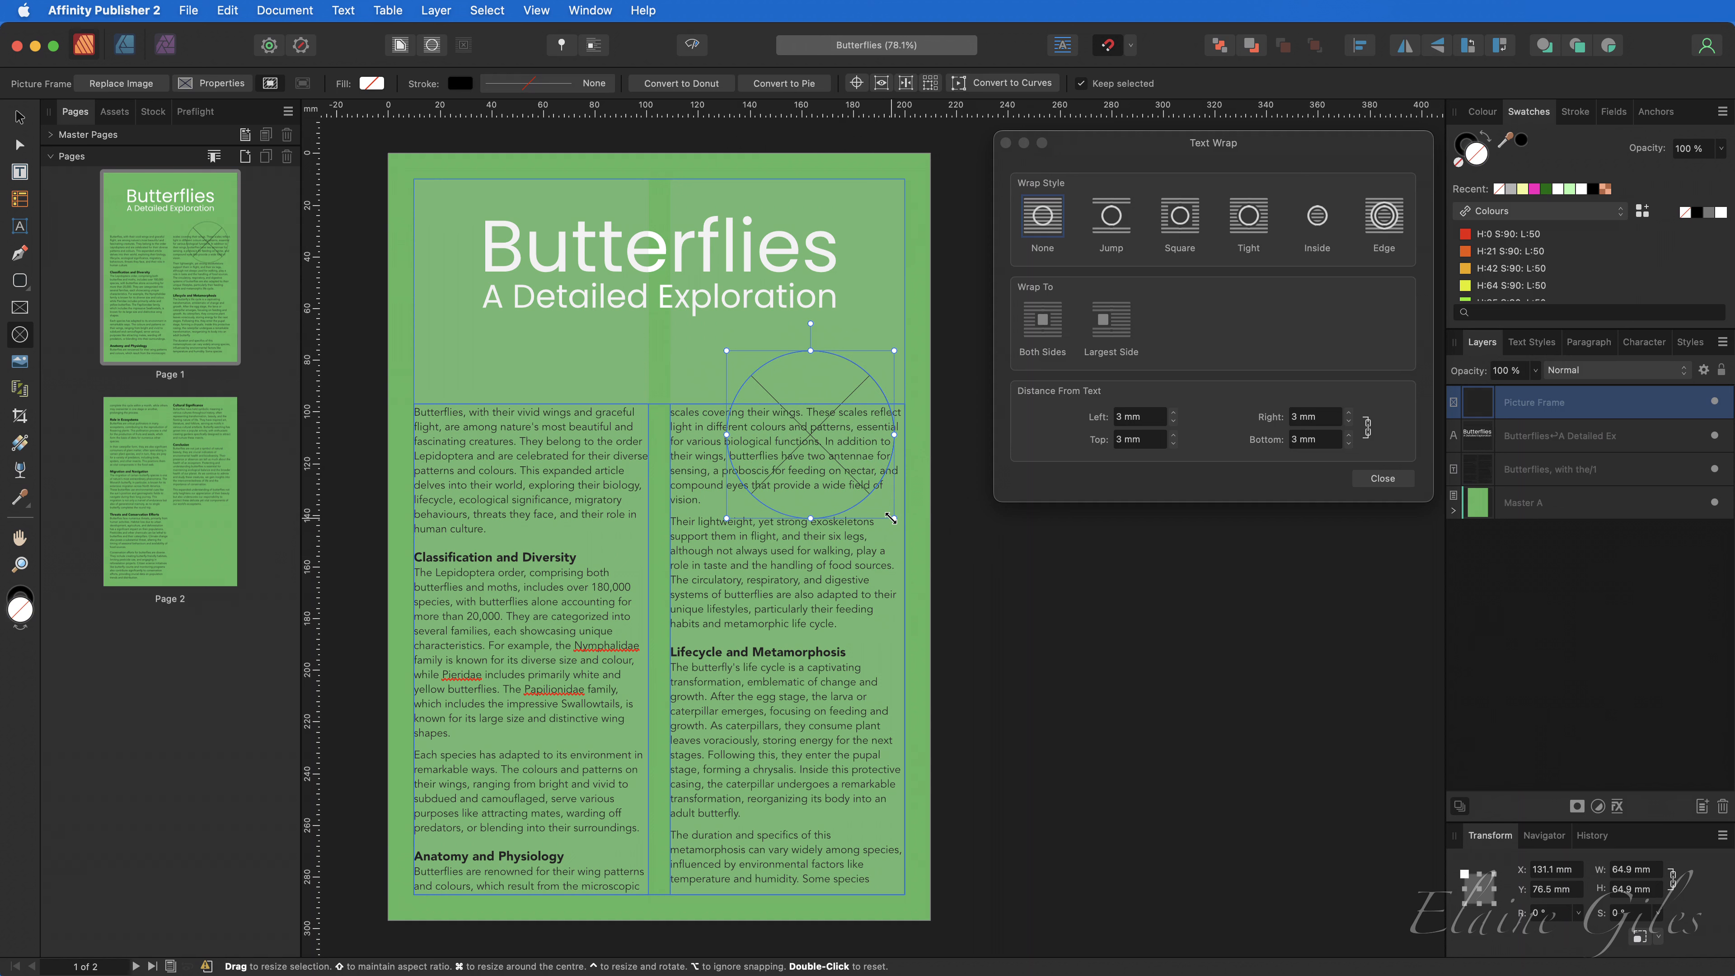
left_click(939, 250)
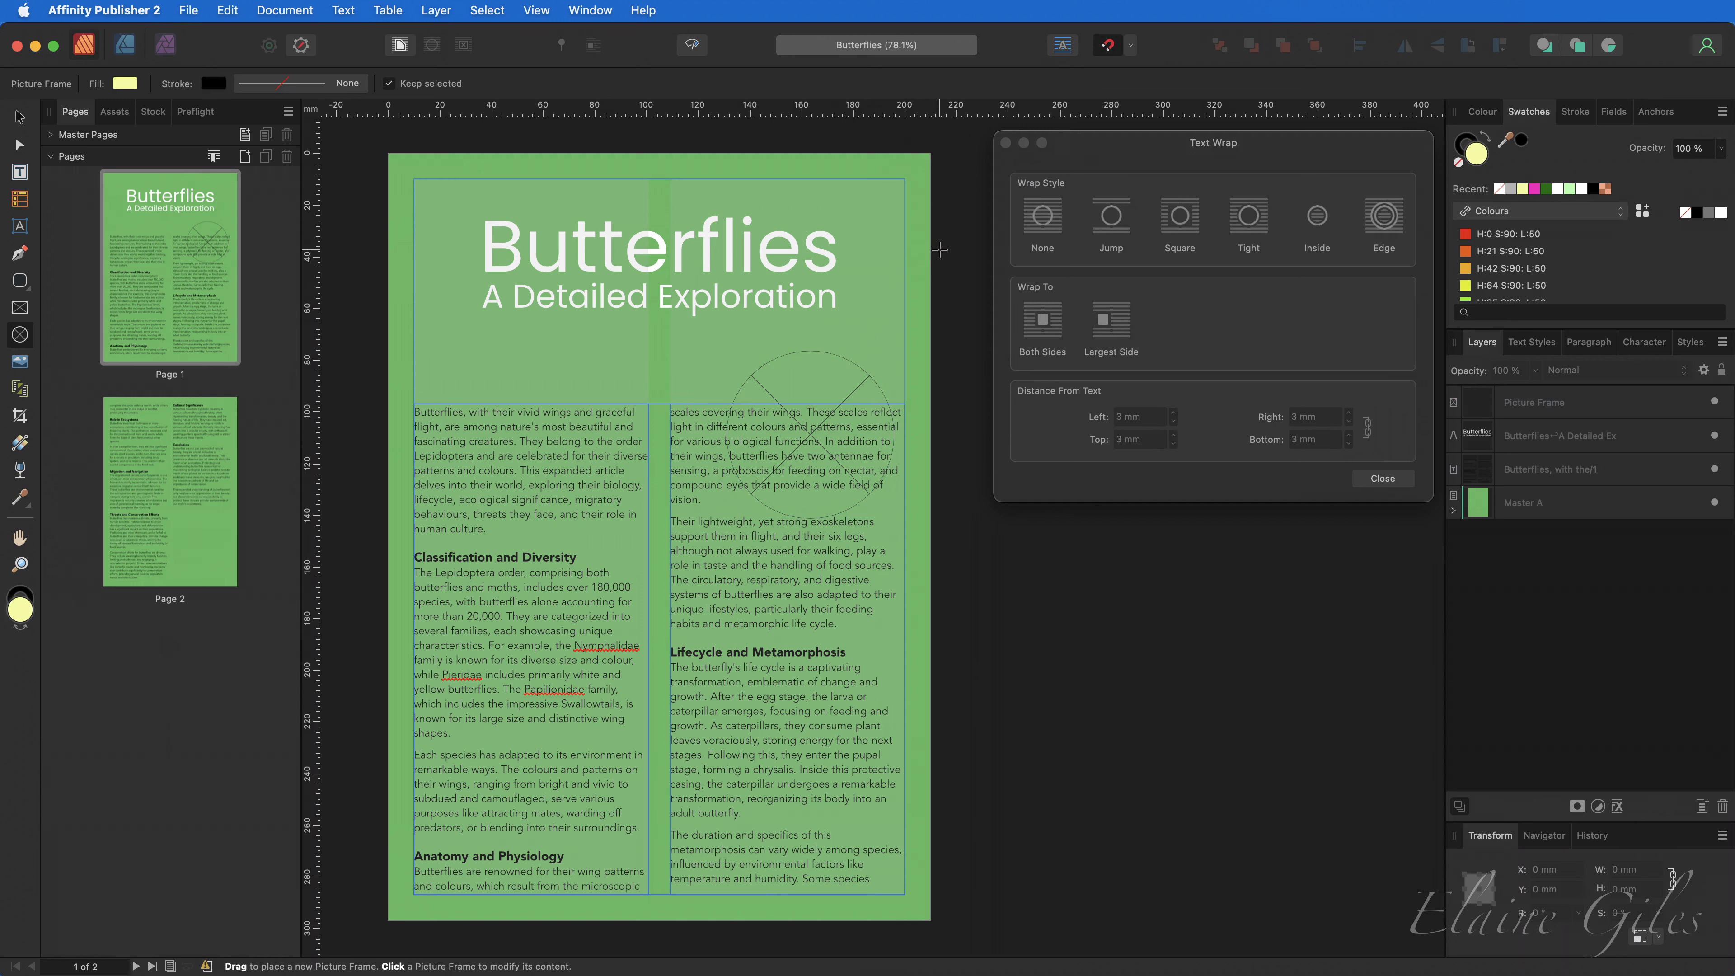
left_click(691, 45)
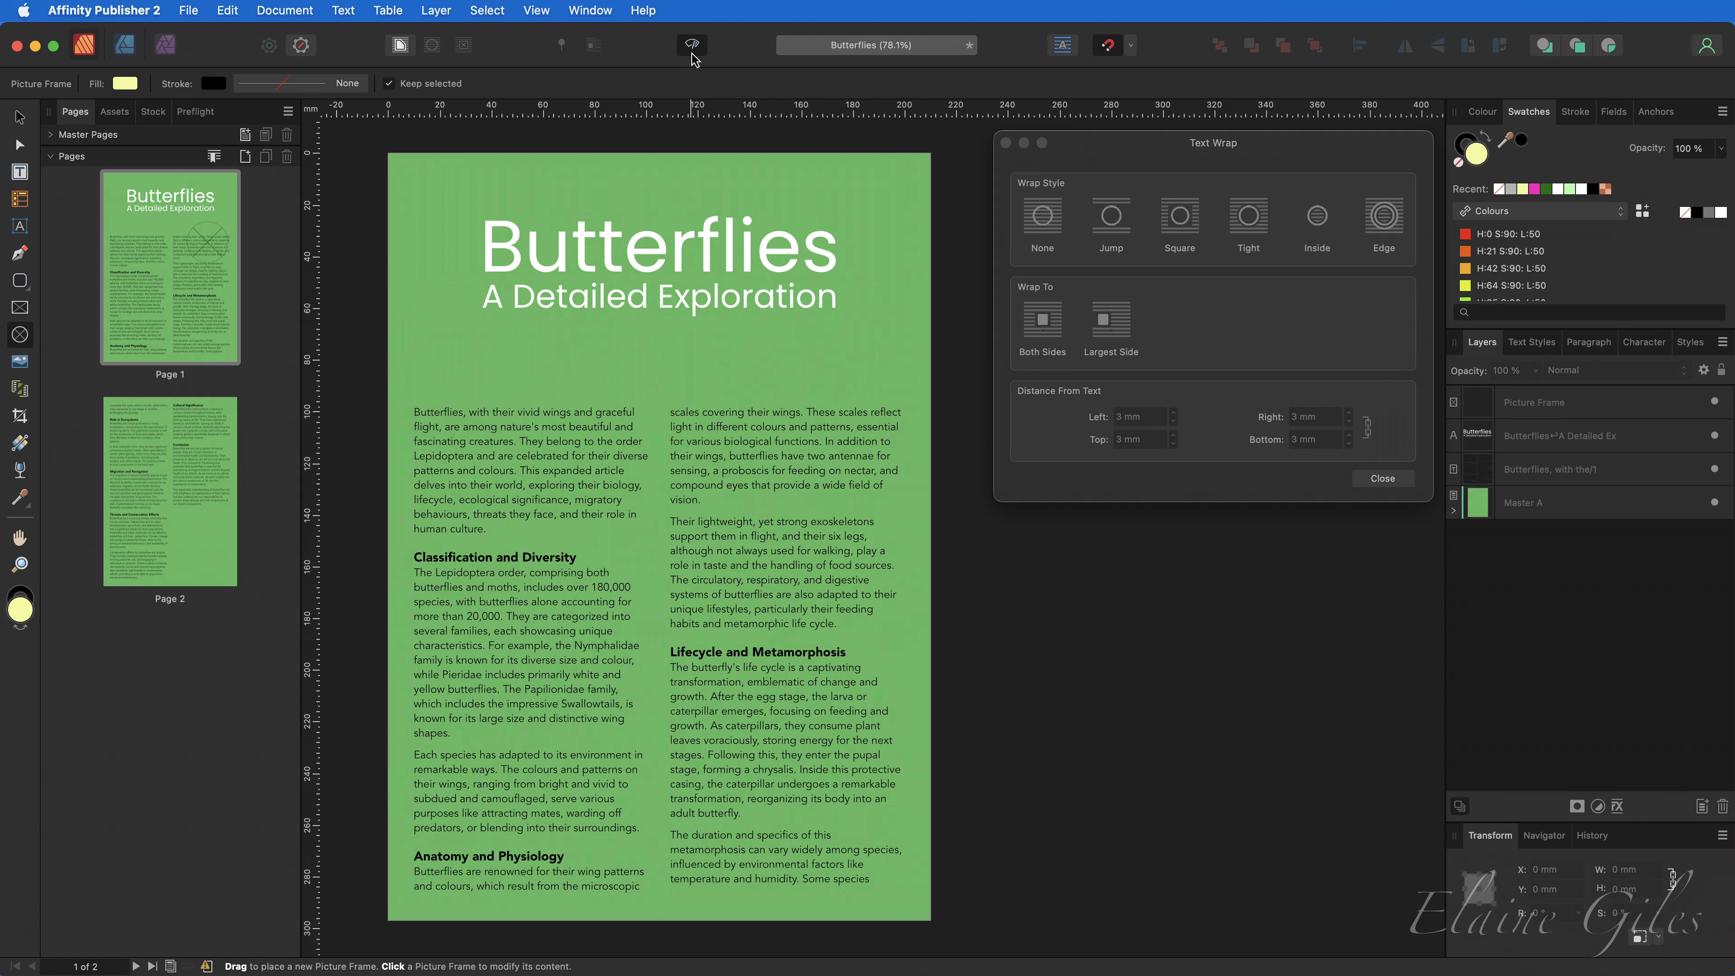
left_click(692, 53)
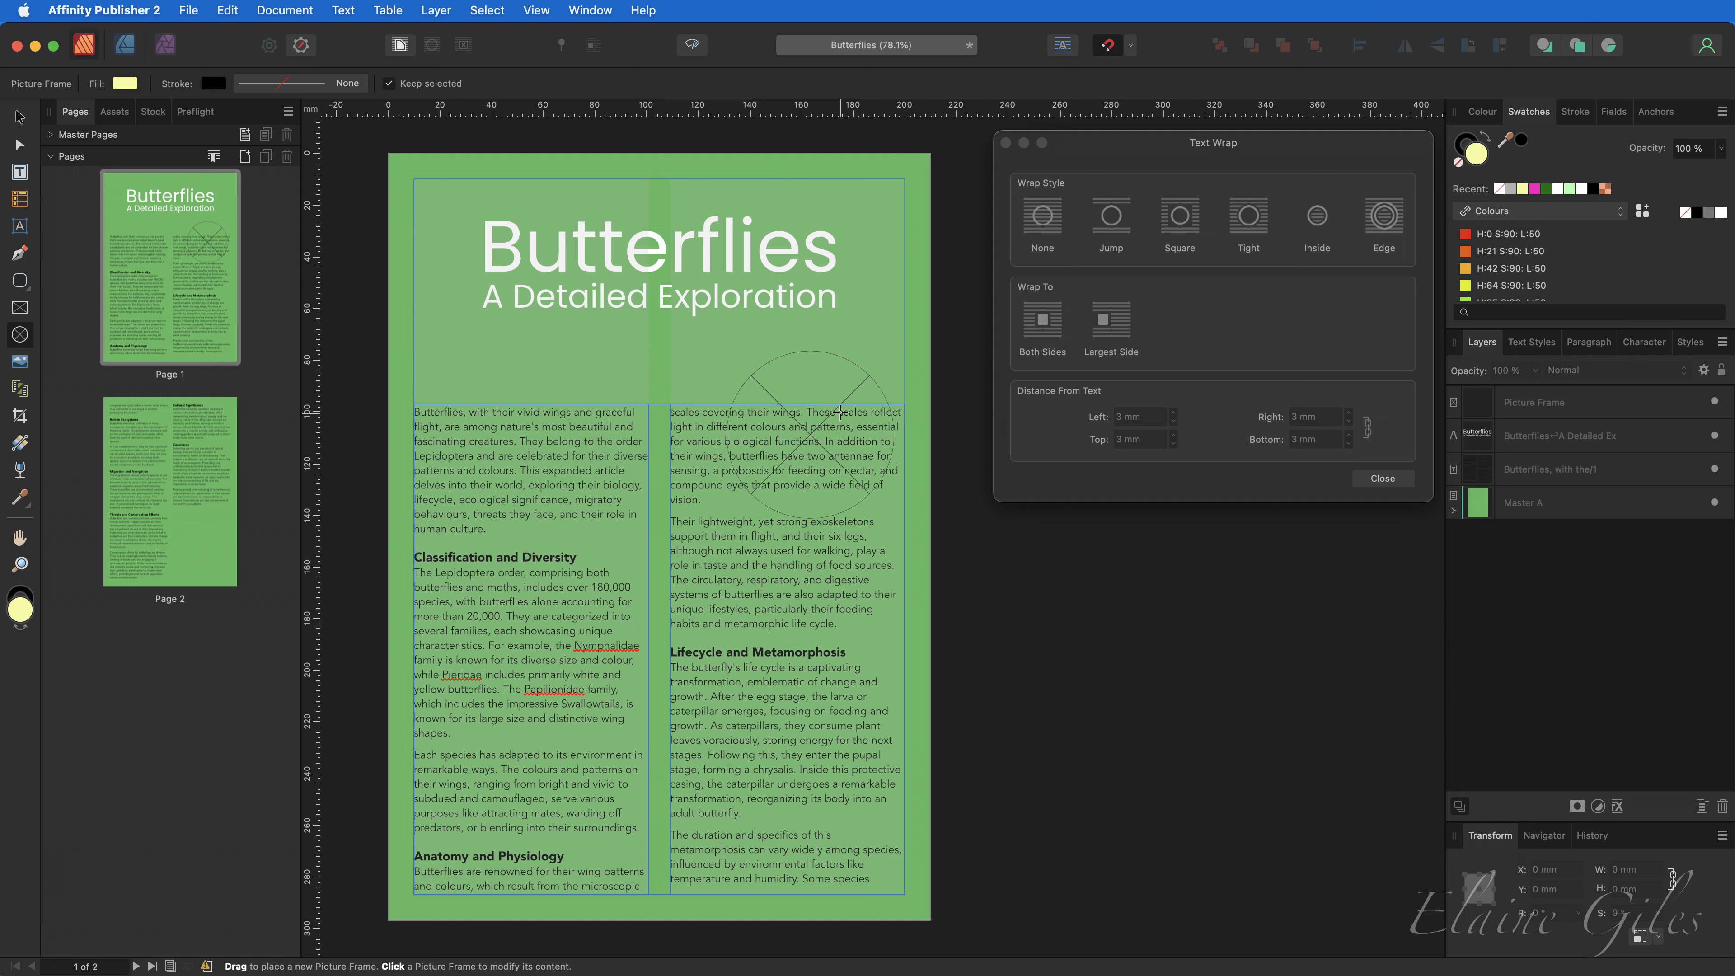
Select the circular picture frame and fill it with the recently used pale yellow.
key("v")
left_click(836, 396)
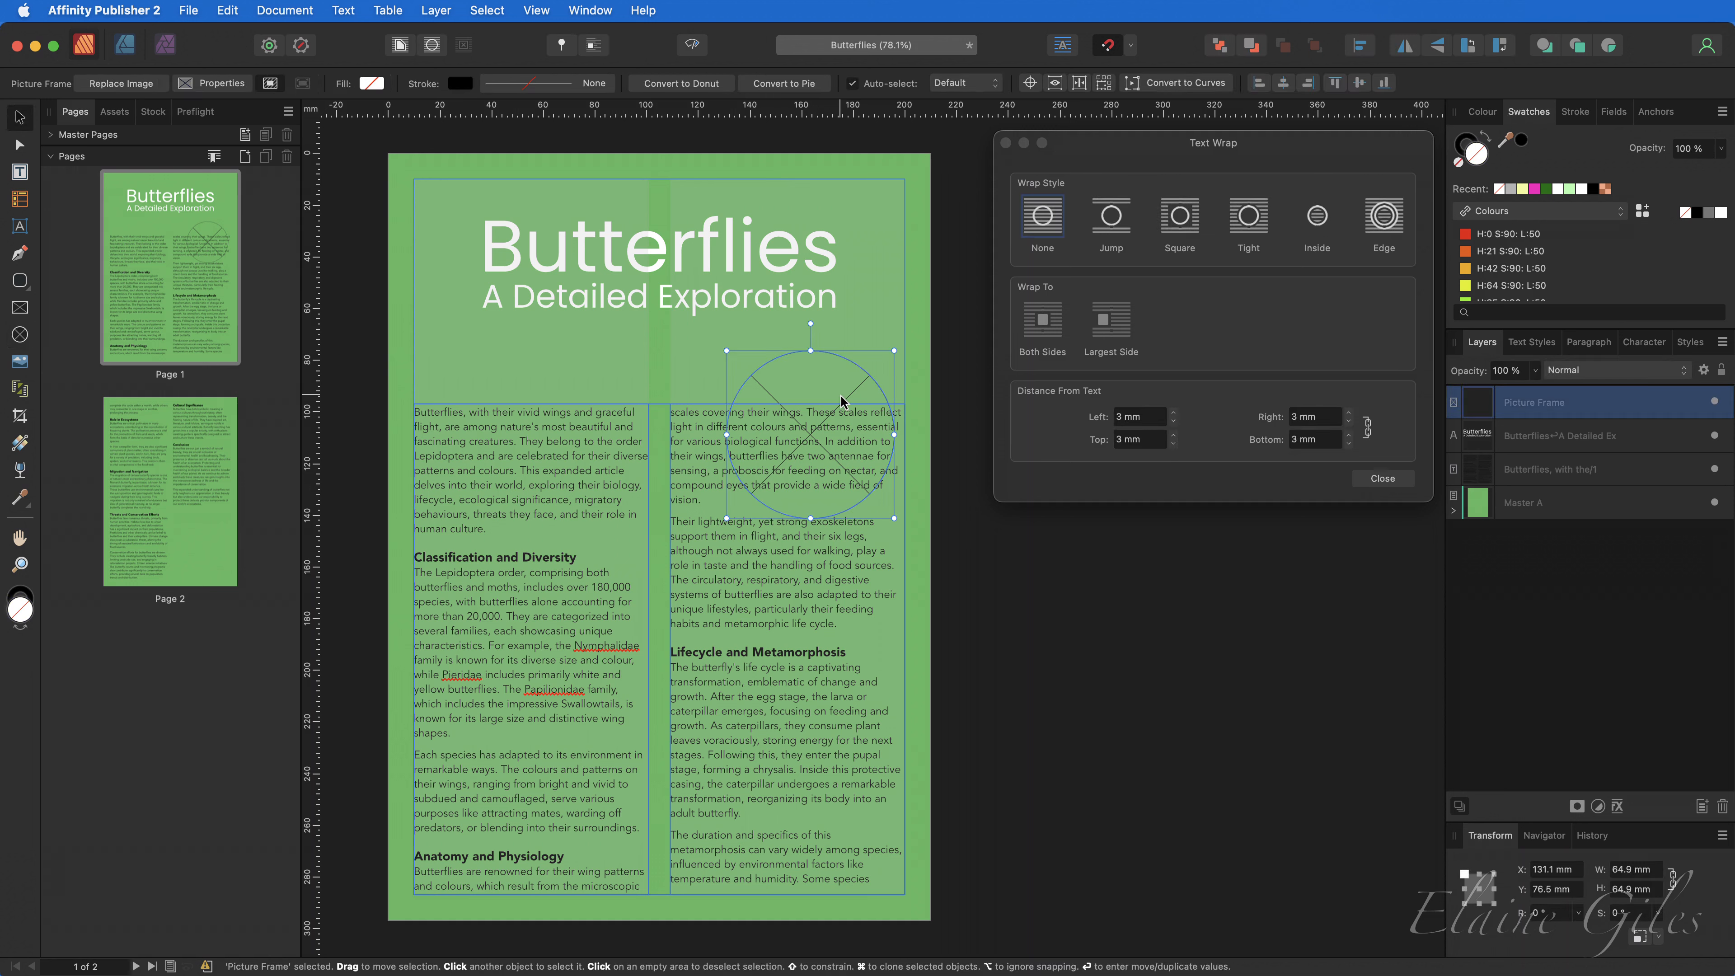
left_click(1523, 190)
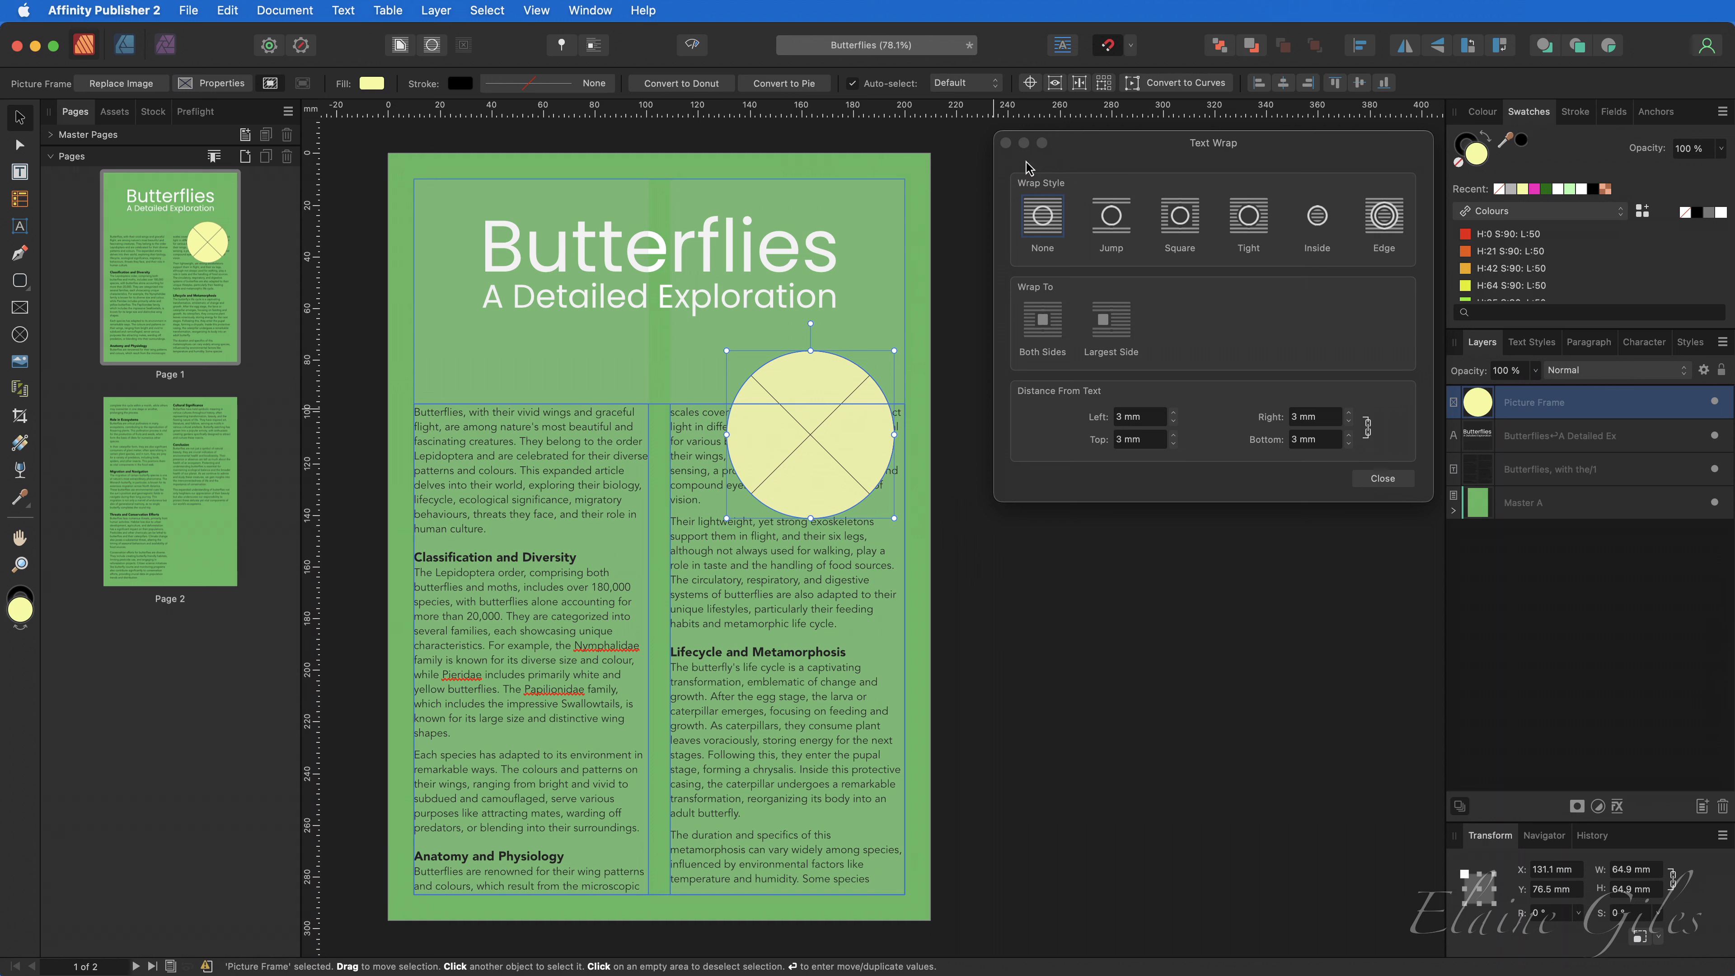
Reopen the text wrap settings, apply the Jump wrap style to the circle, and move it between the columns to about X 72.5 mm, Y 110.6 mm.
left_click(1005, 143)
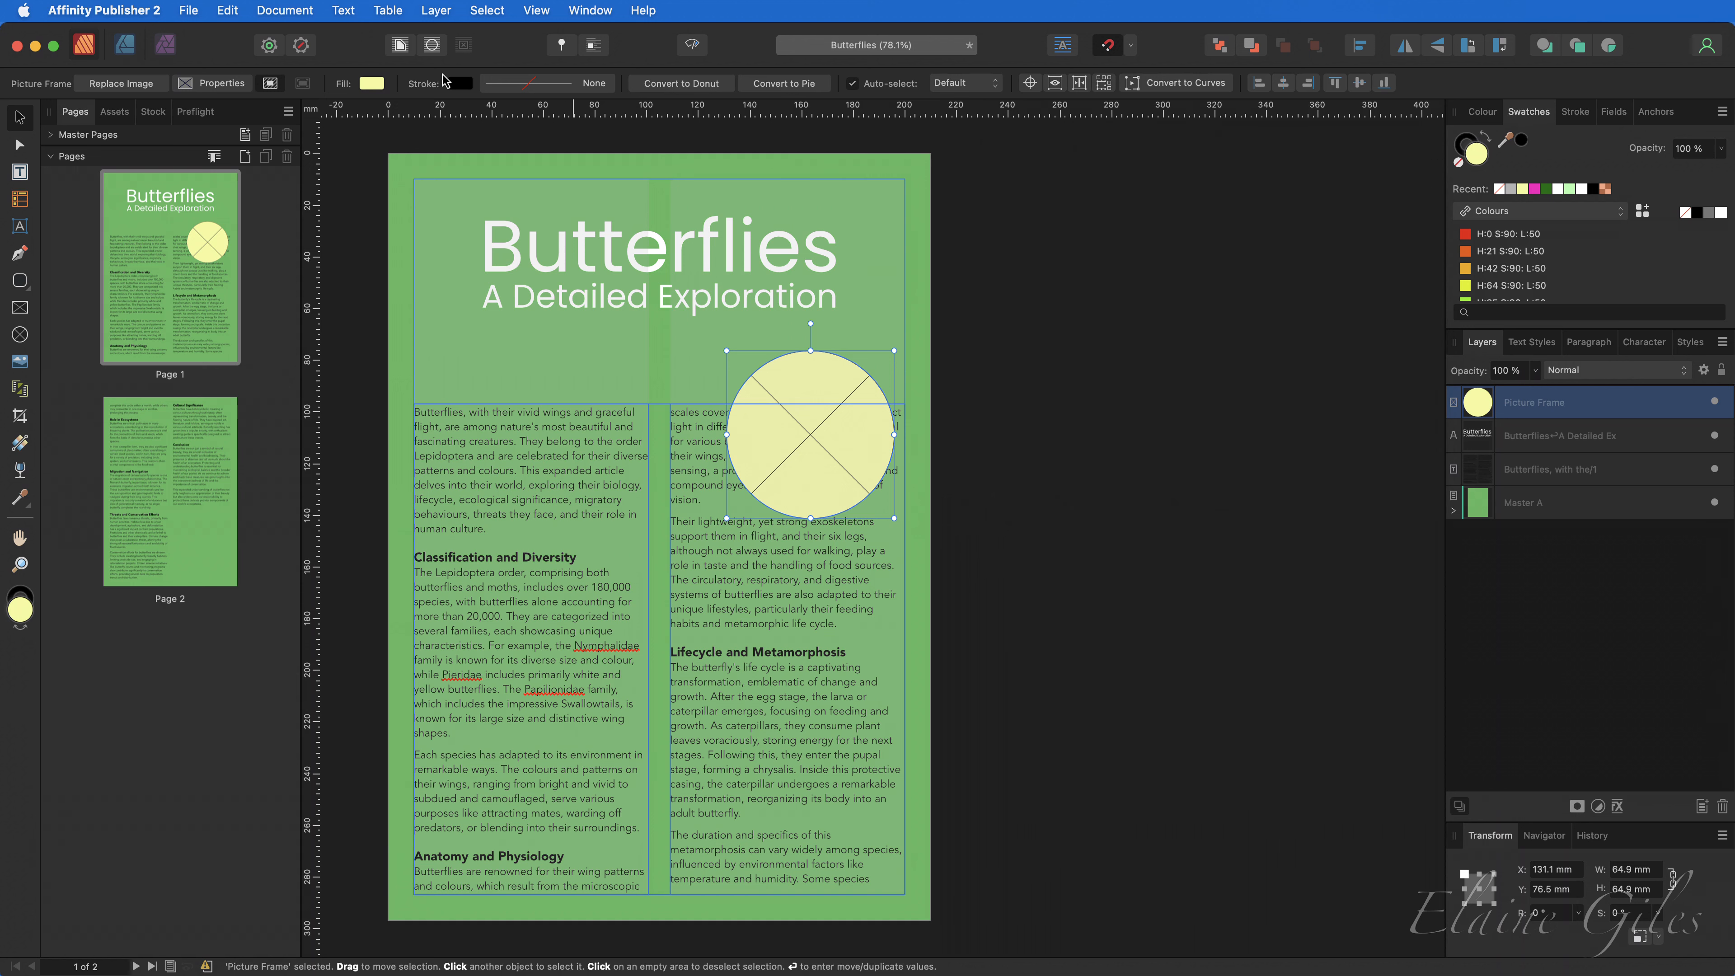
left_click(401, 46)
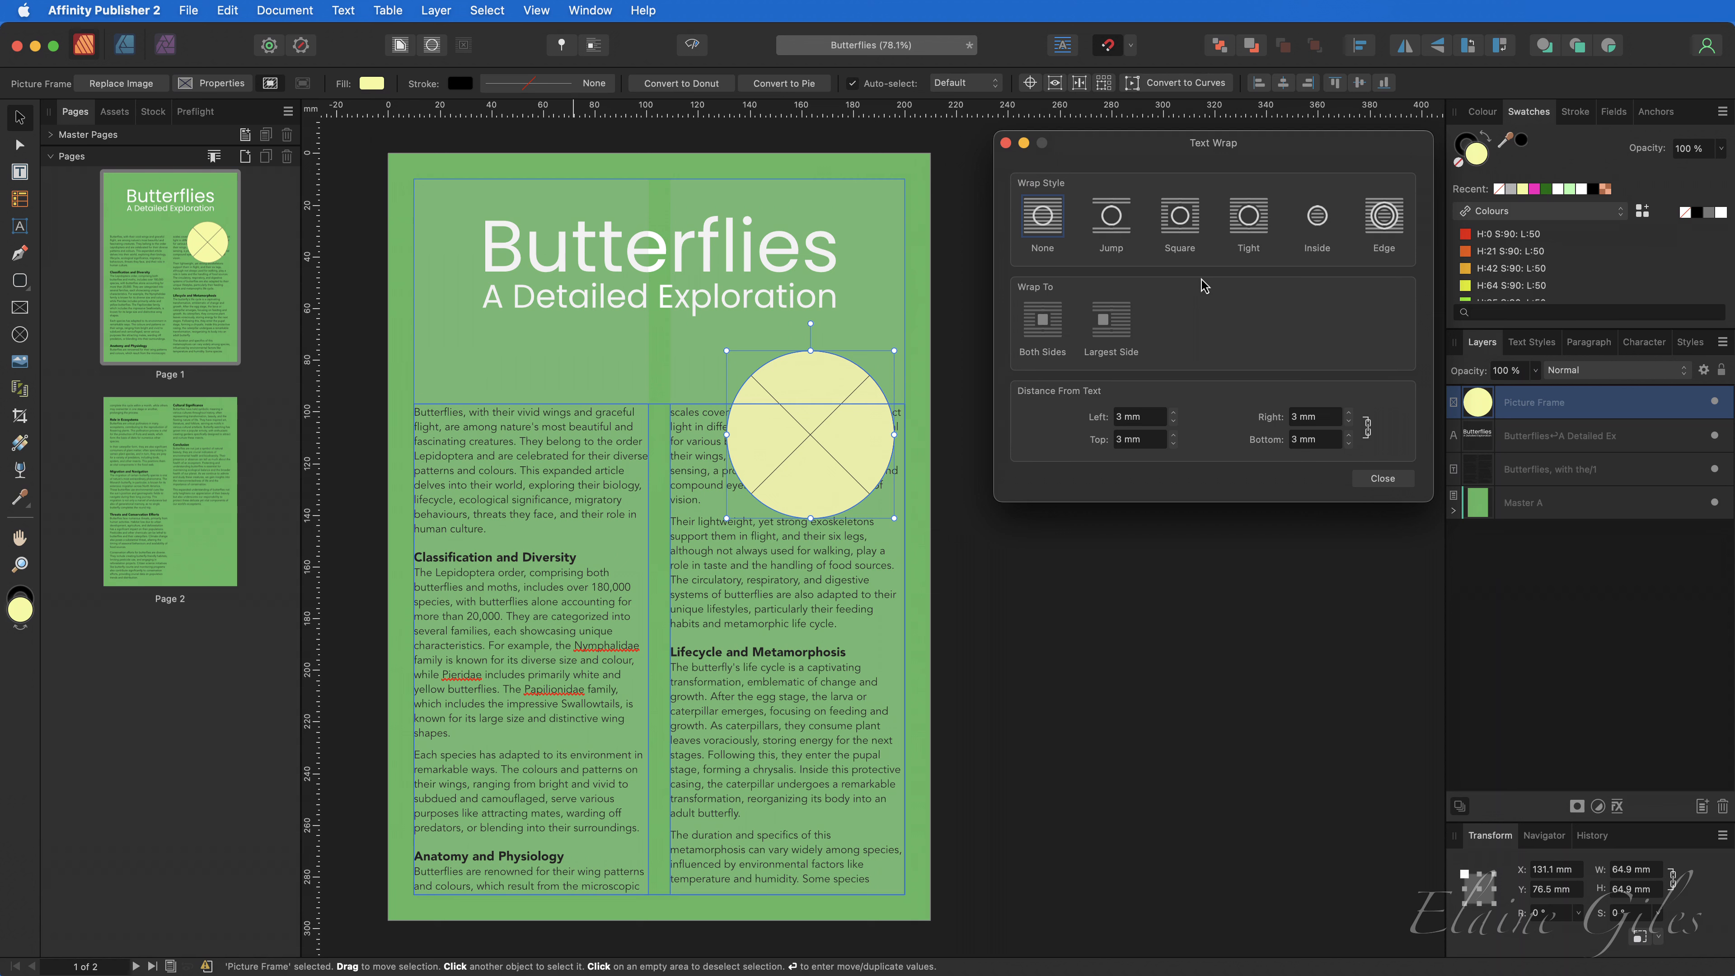
left_click(1109, 235)
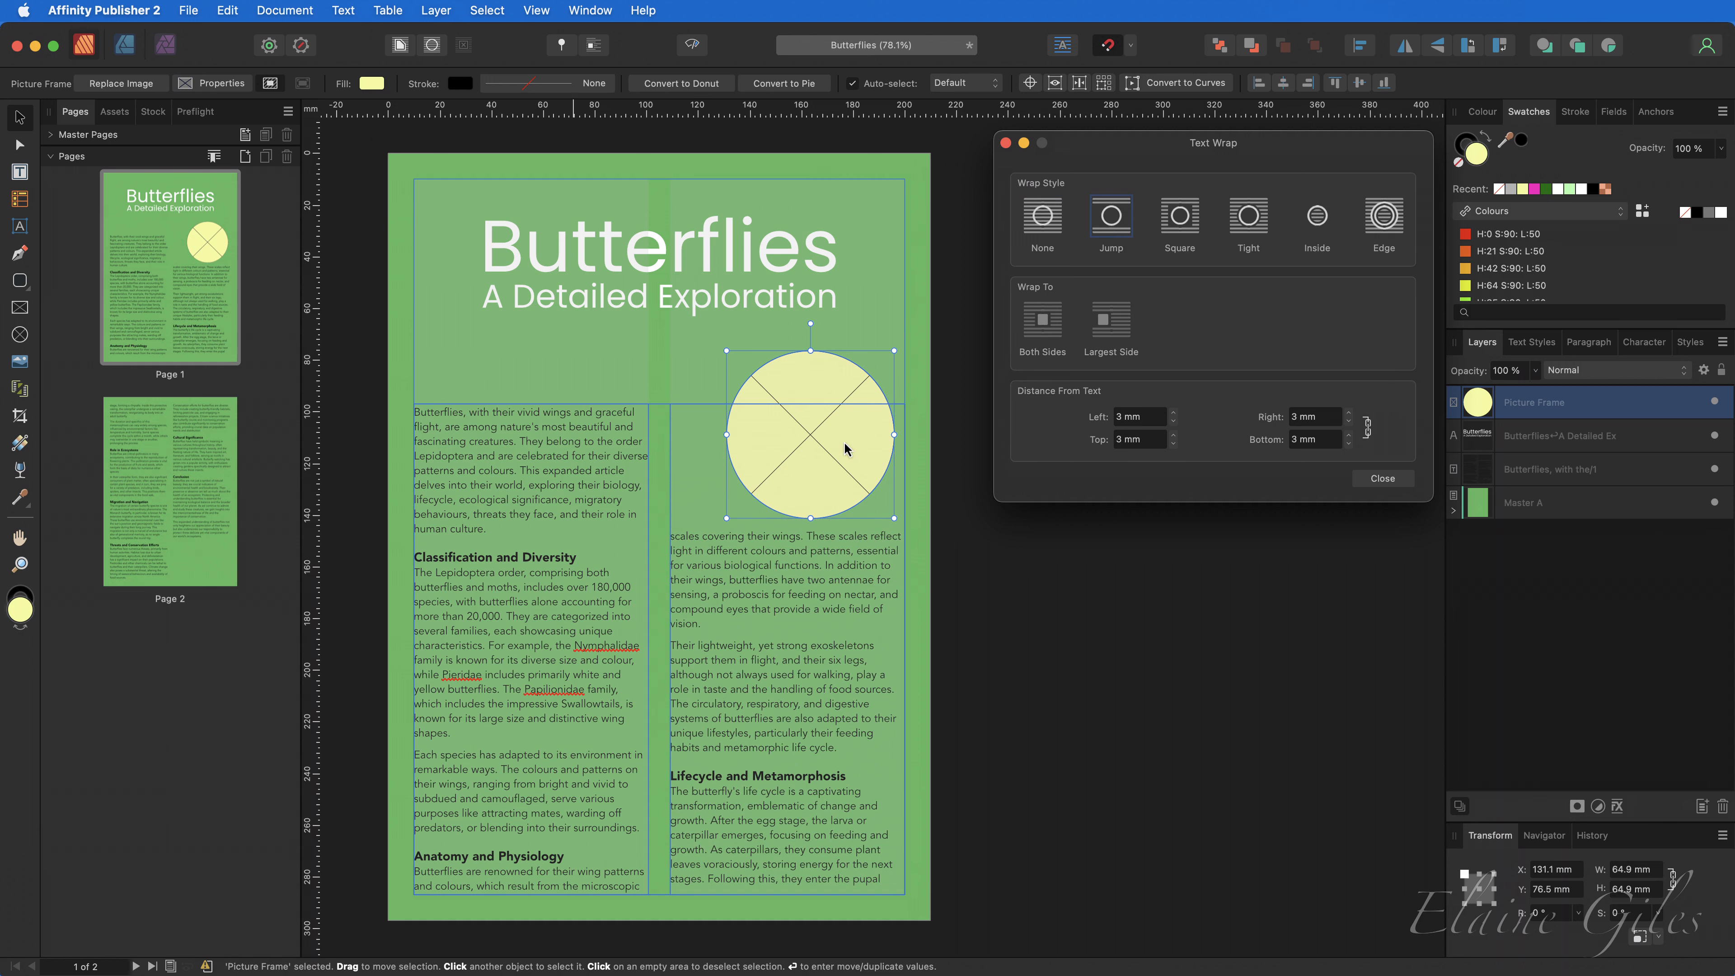
left_click_drag(844, 447, 691, 533)
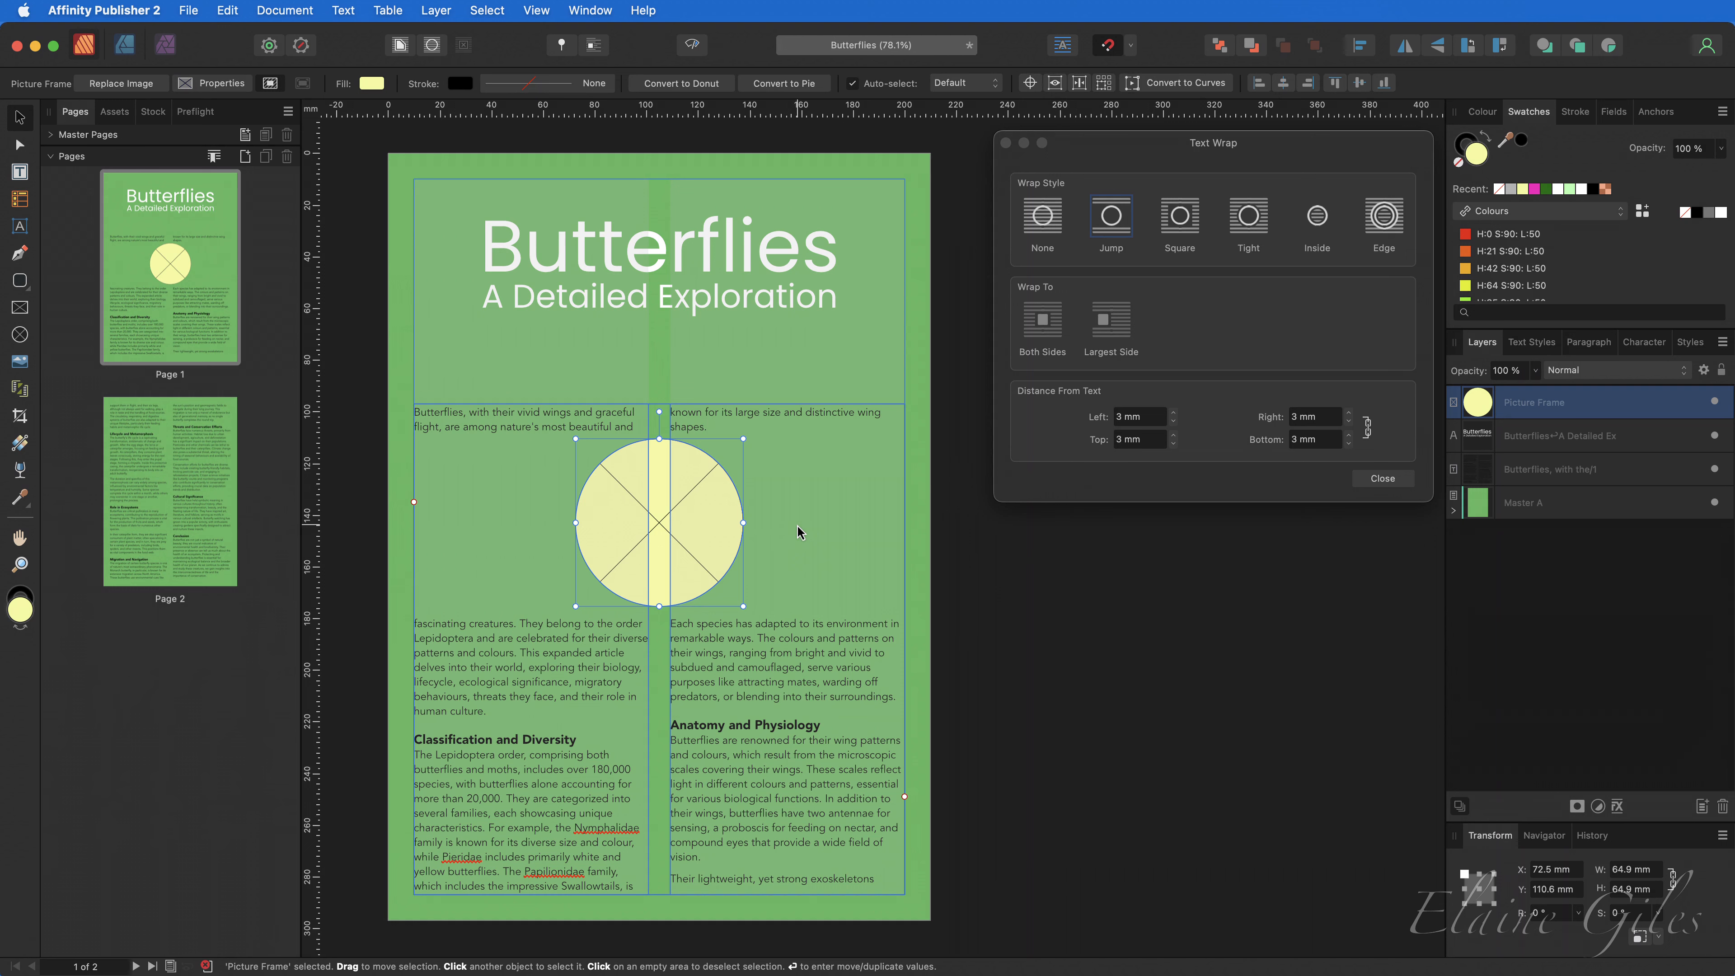
Try the Square wrap style on the circle and switch it to Tight, wrapping to both sides.
left_click(1184, 230)
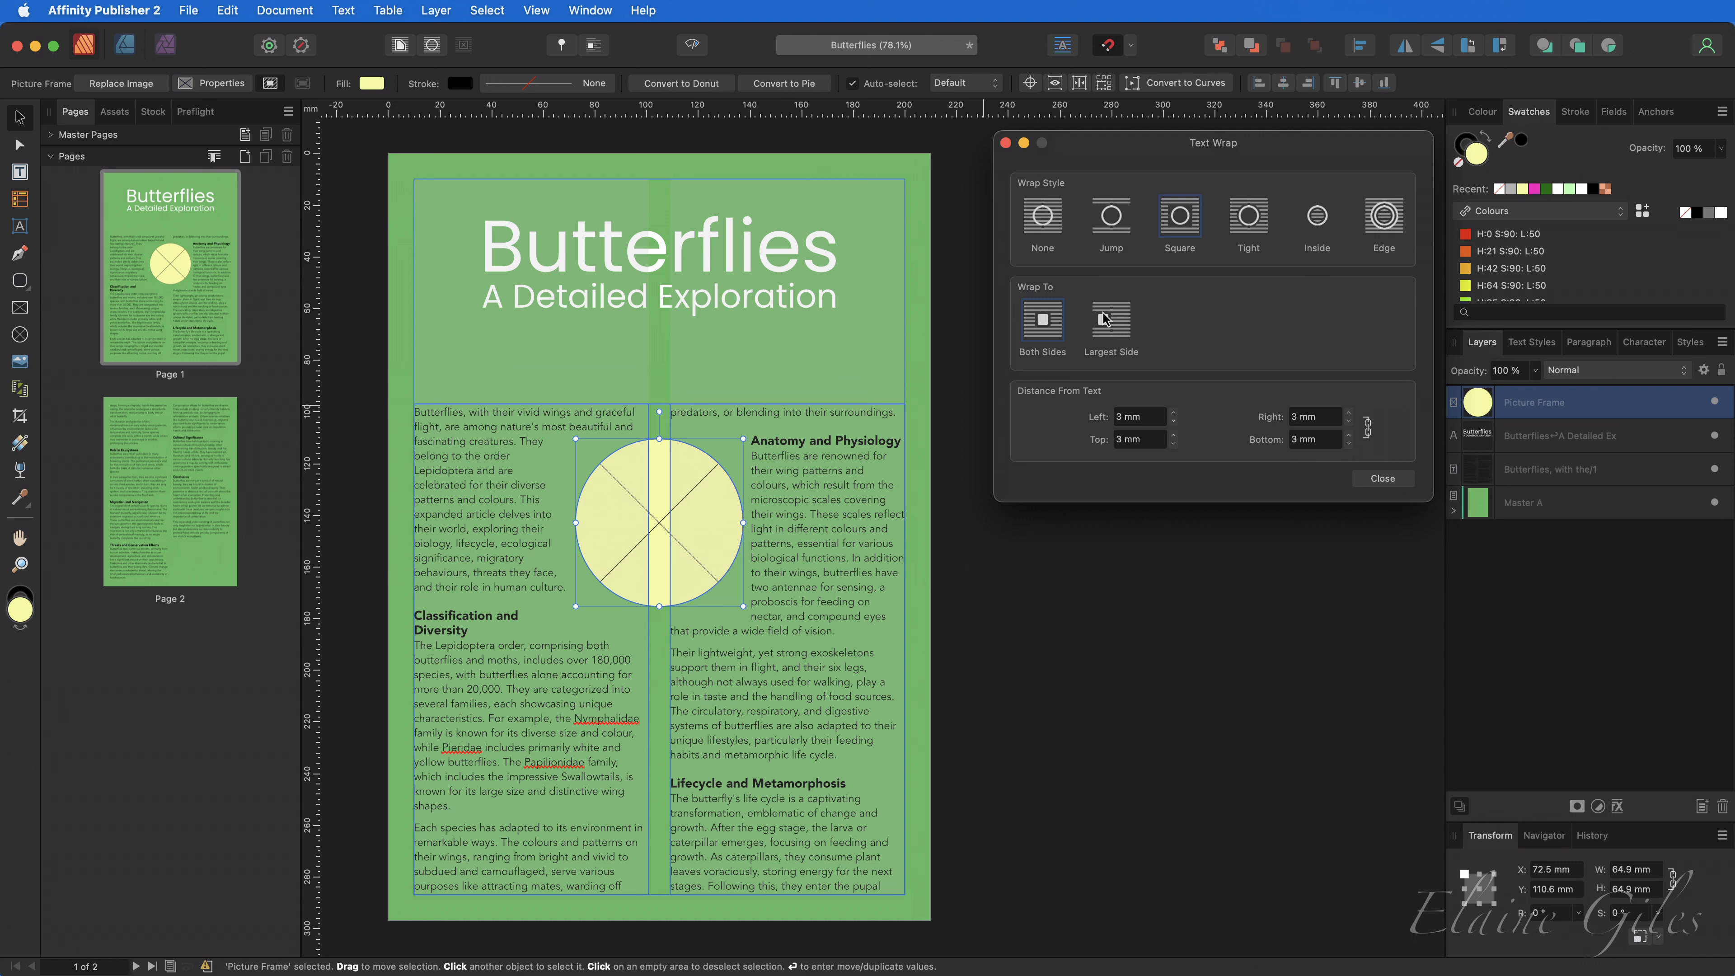
left_click(1247, 221)
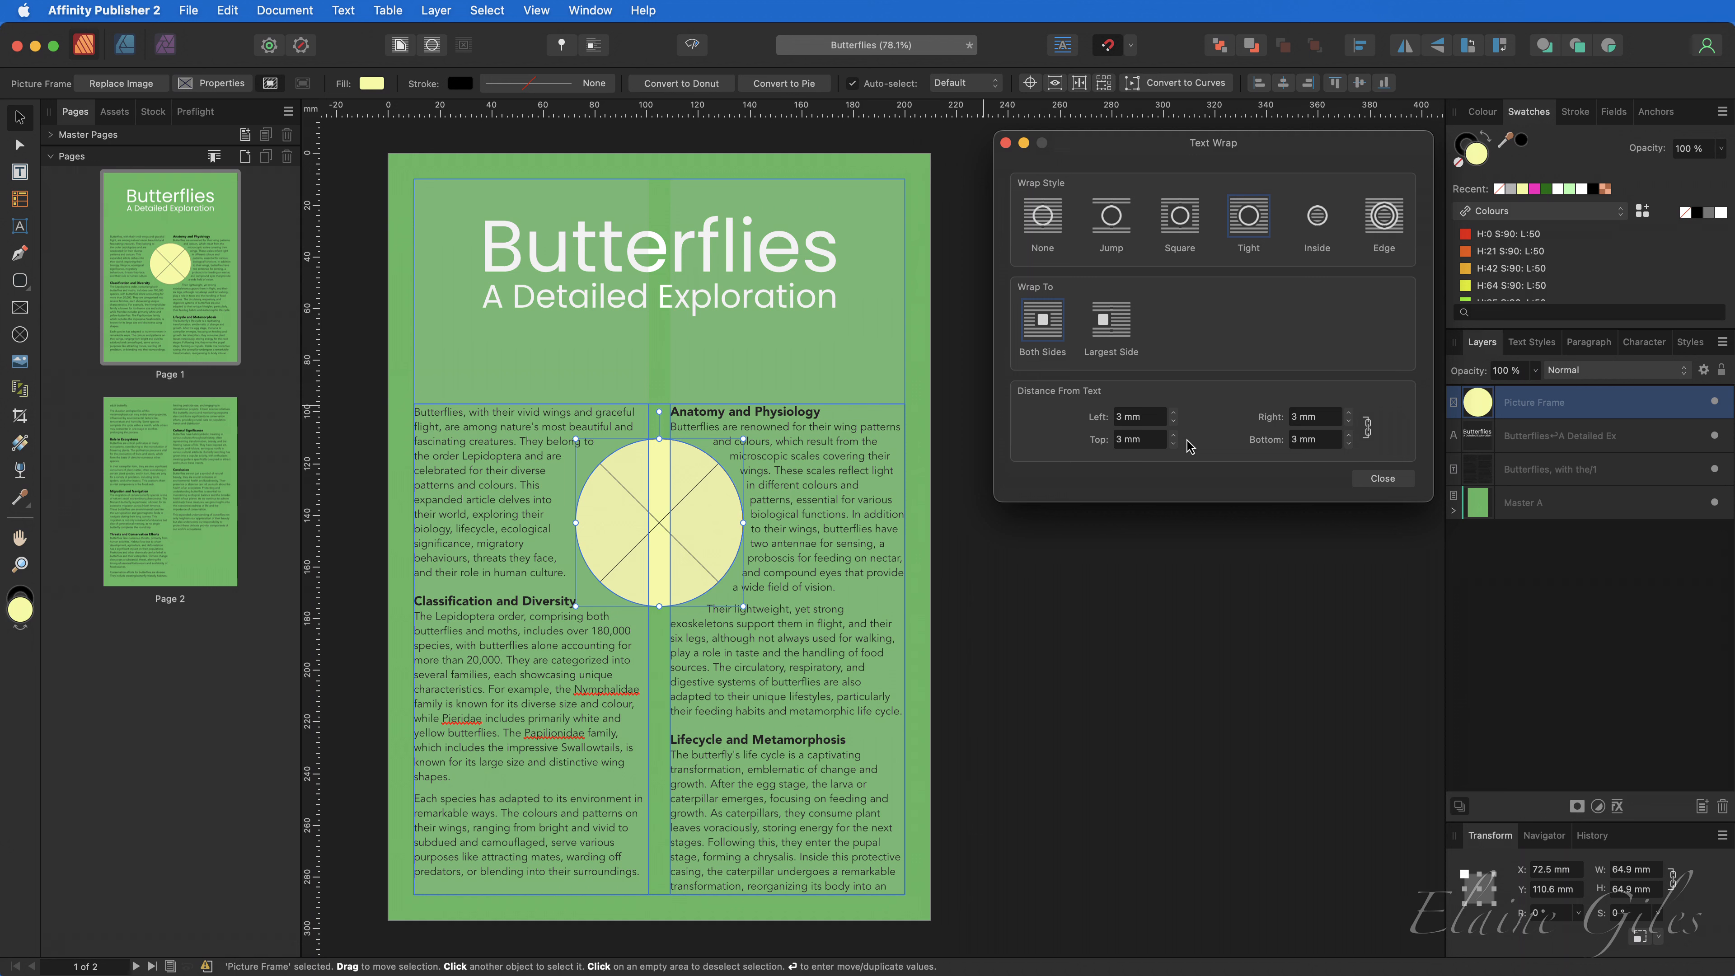
Try a 7 mm distance from text on all sides of the circle and return it to 3 mm.
left_click(1351, 414)
left_click(1351, 413)
left_click(1351, 414)
left_click(1350, 413)
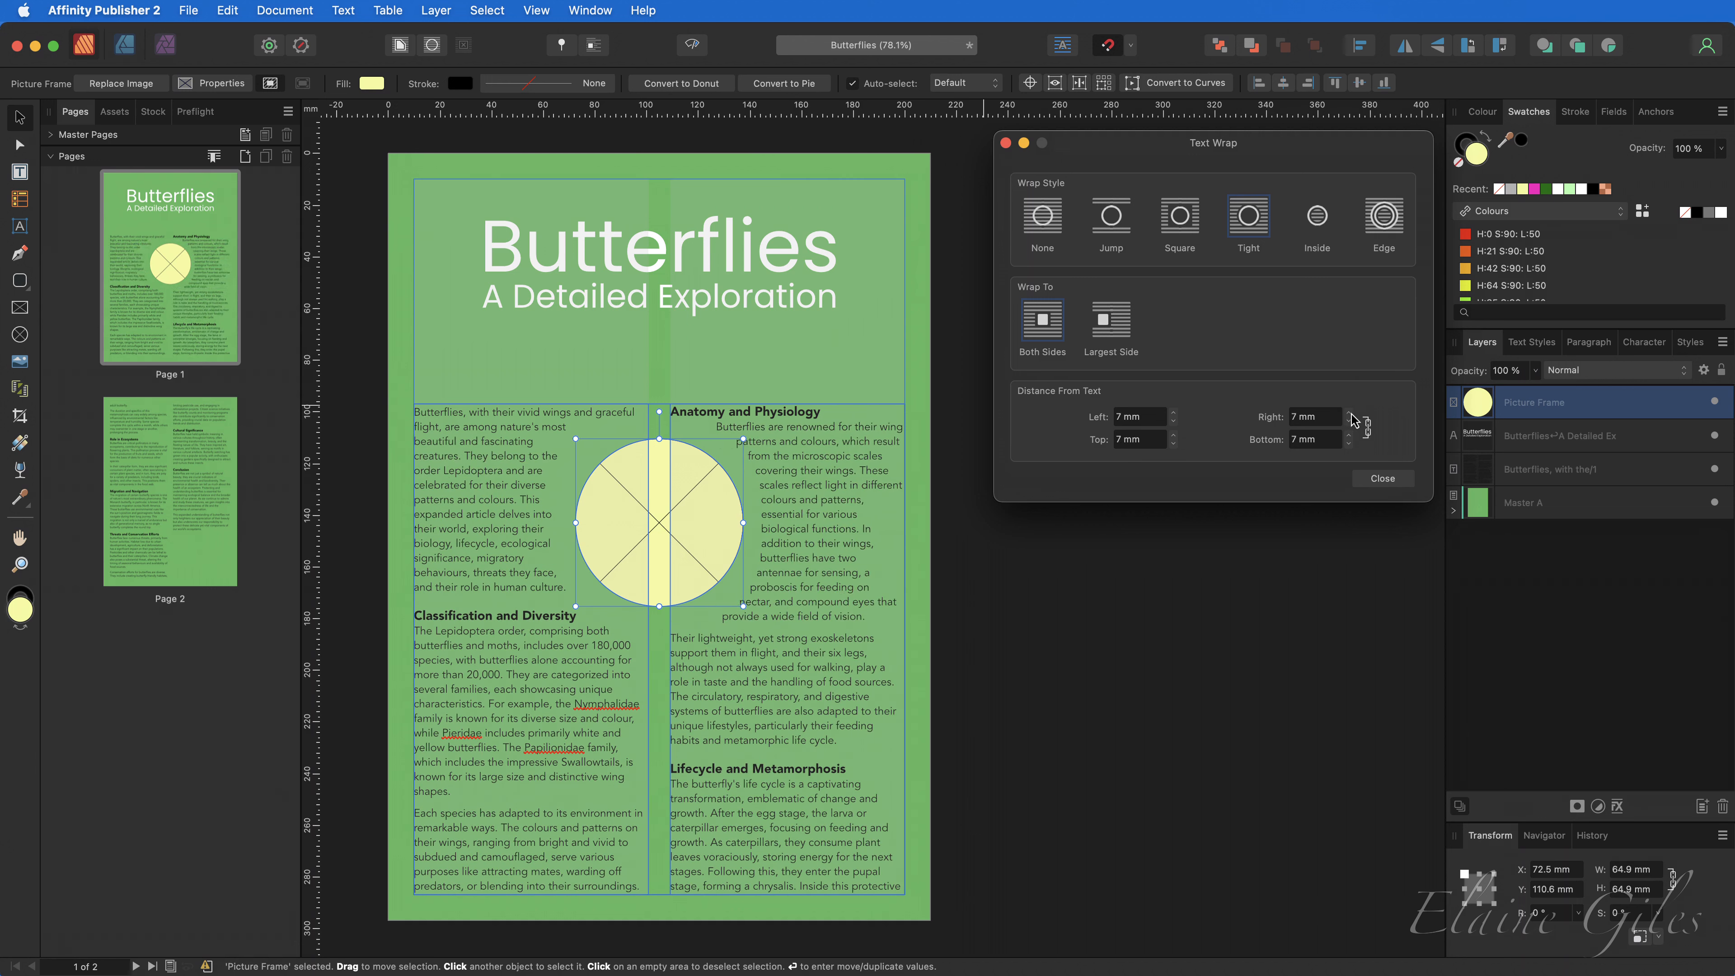
left_click(1349, 444)
left_click(1349, 444)
left_click(1349, 444)
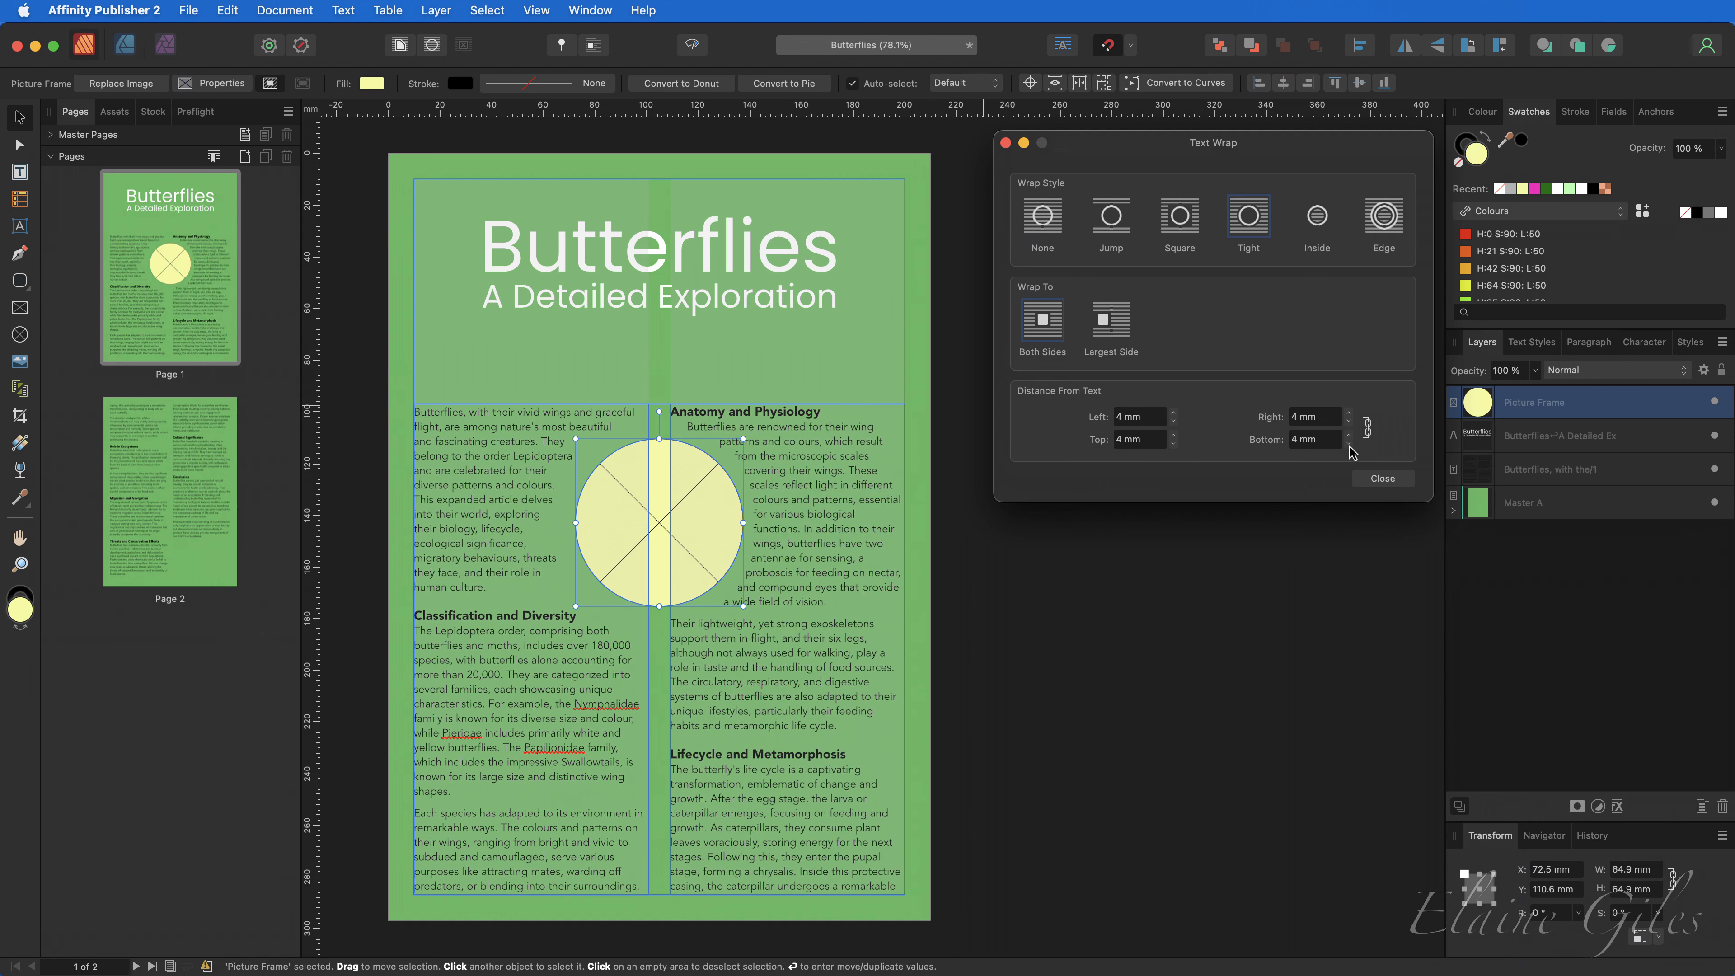
left_click(1349, 445)
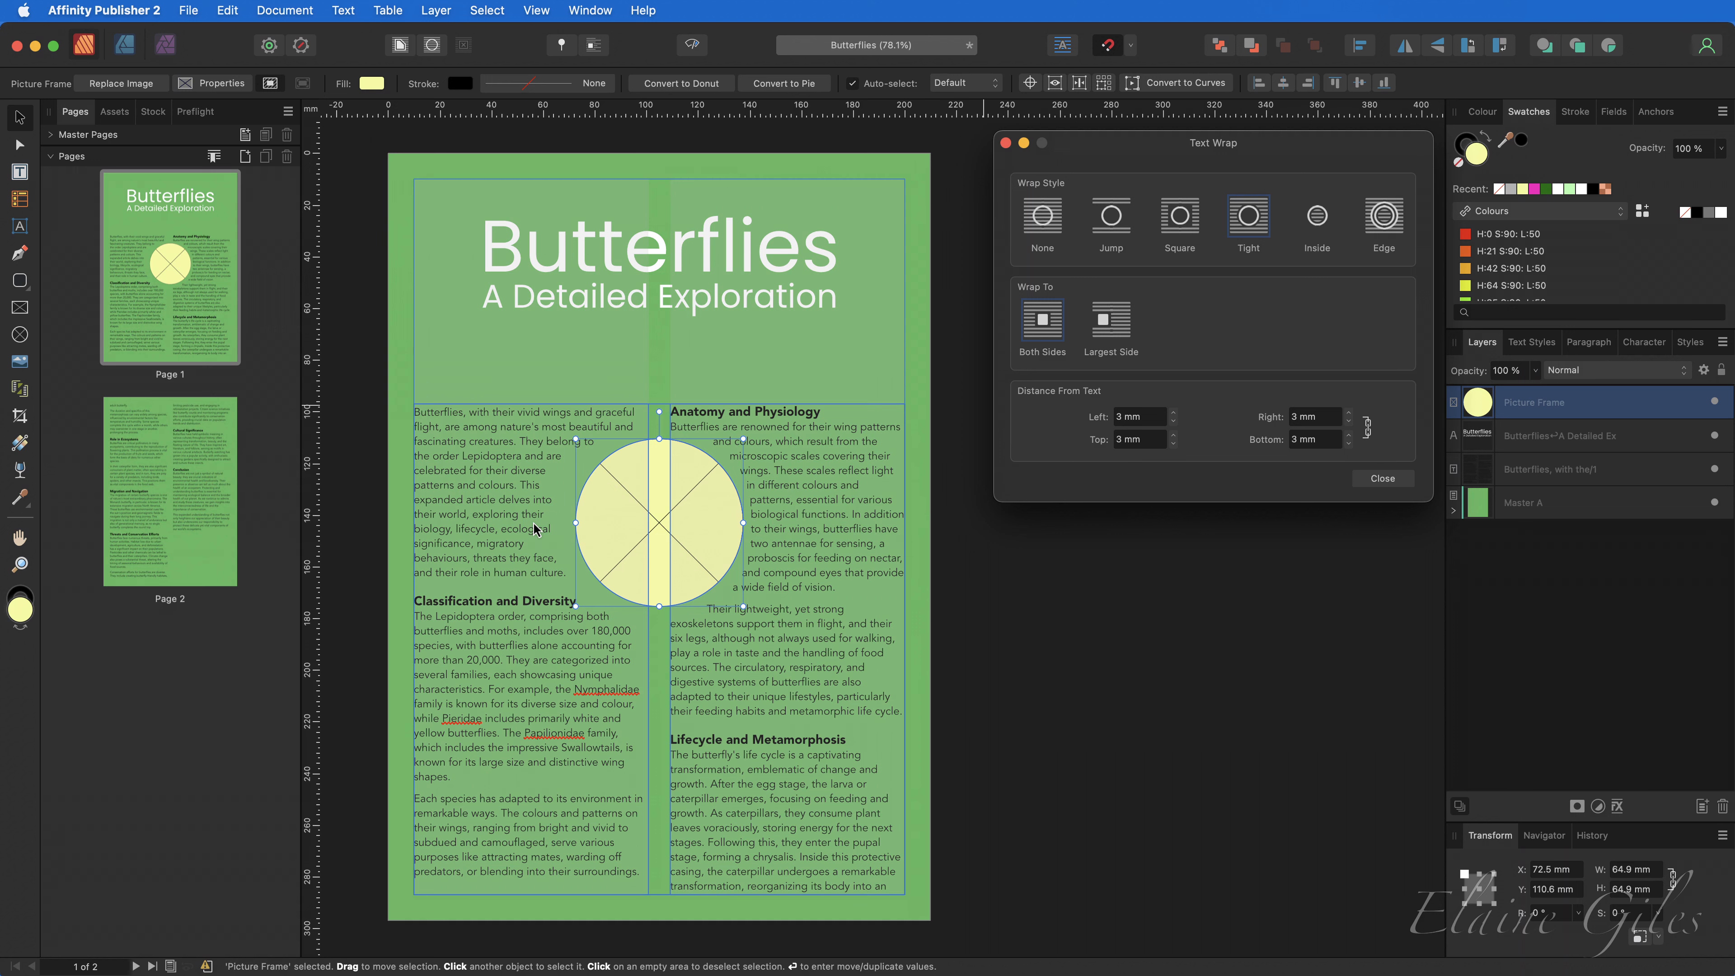
Edit the Body text style to use Justified Last Line Left alignment, and deselect the circle to view the wrapped text.
left_click(1533, 344)
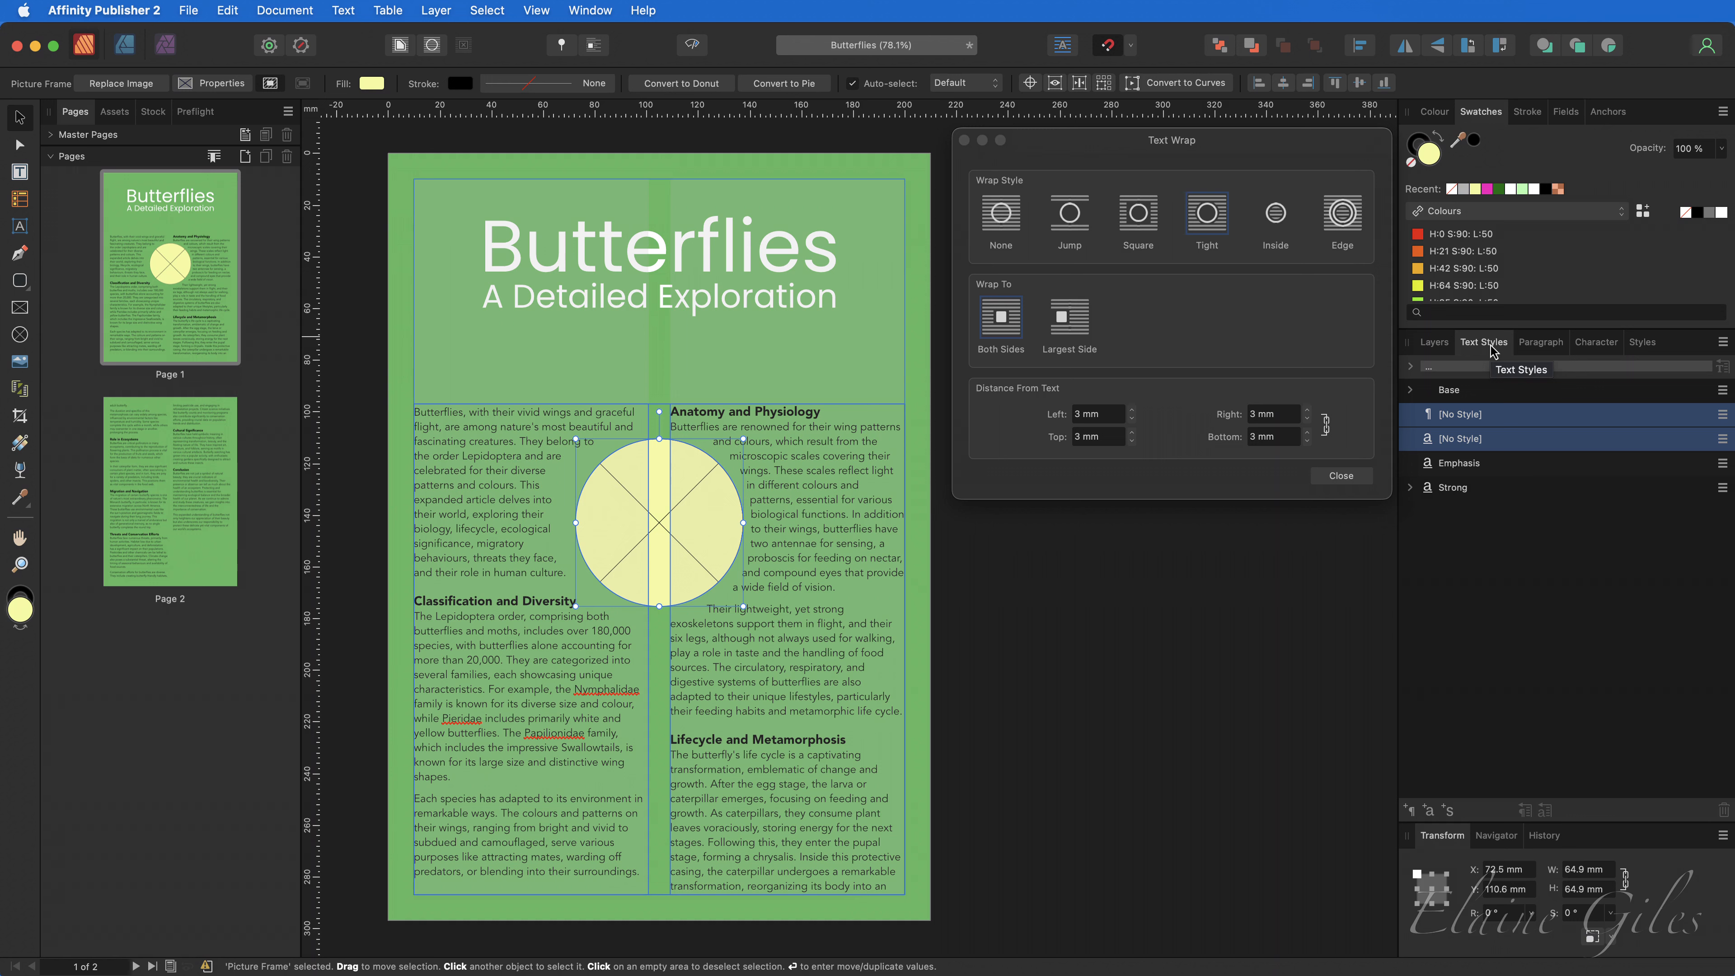
left_click(1411, 391)
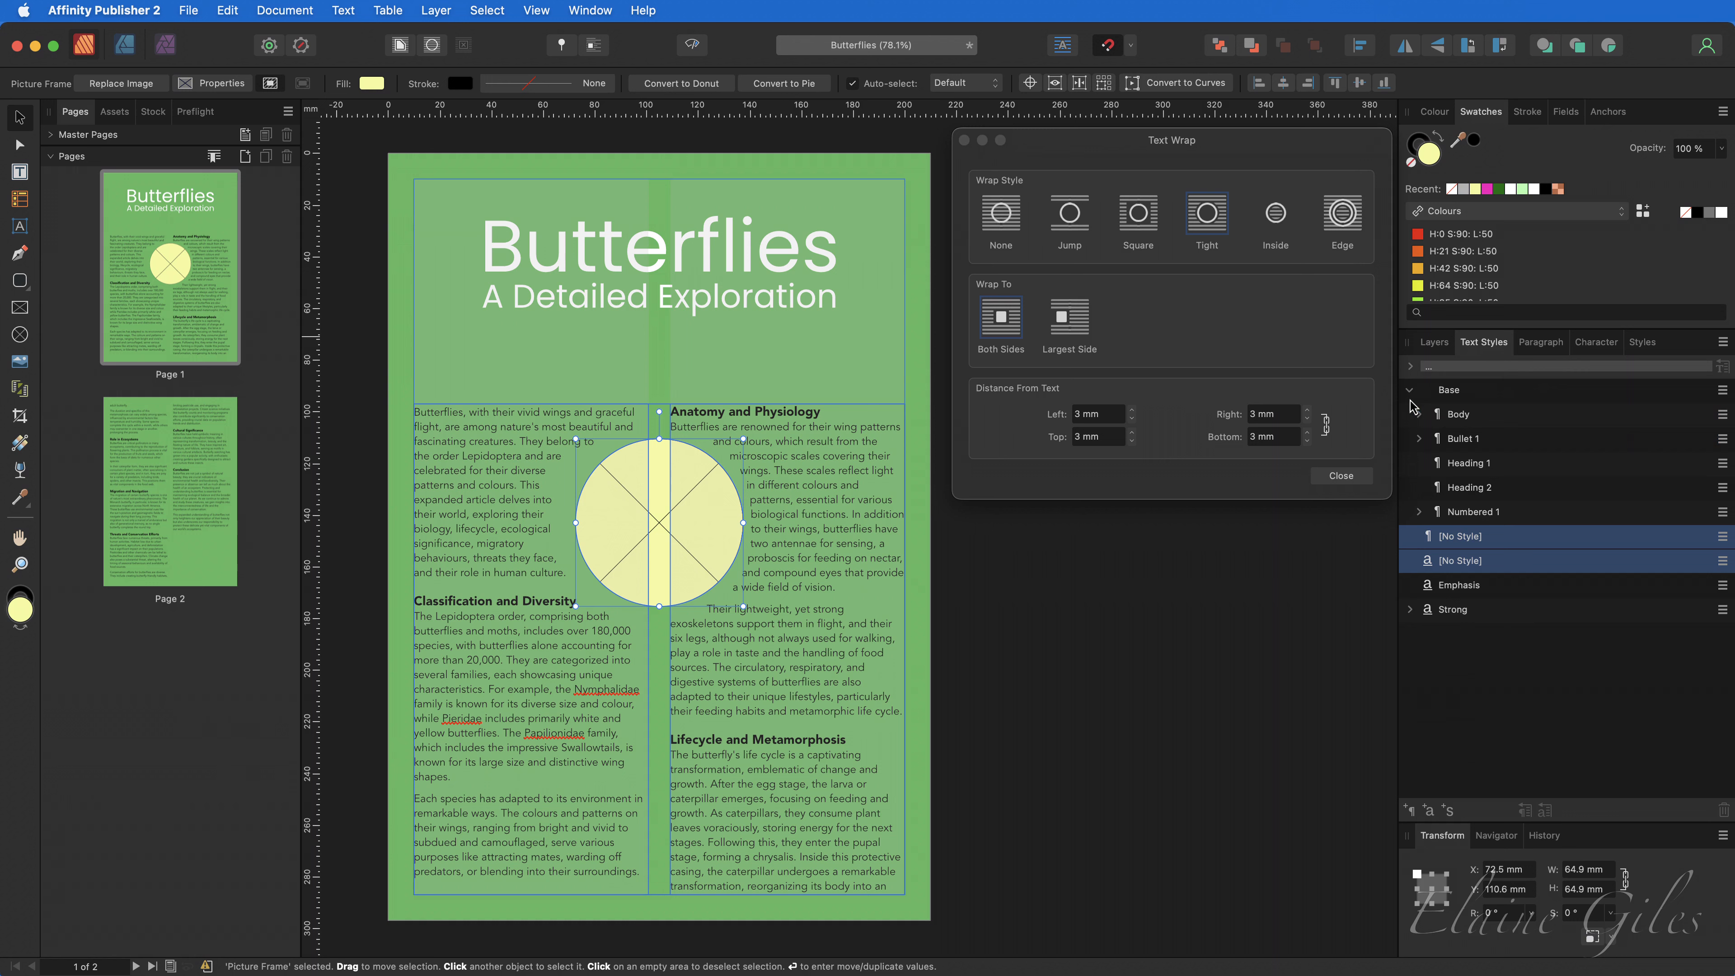
right_click(1456, 419)
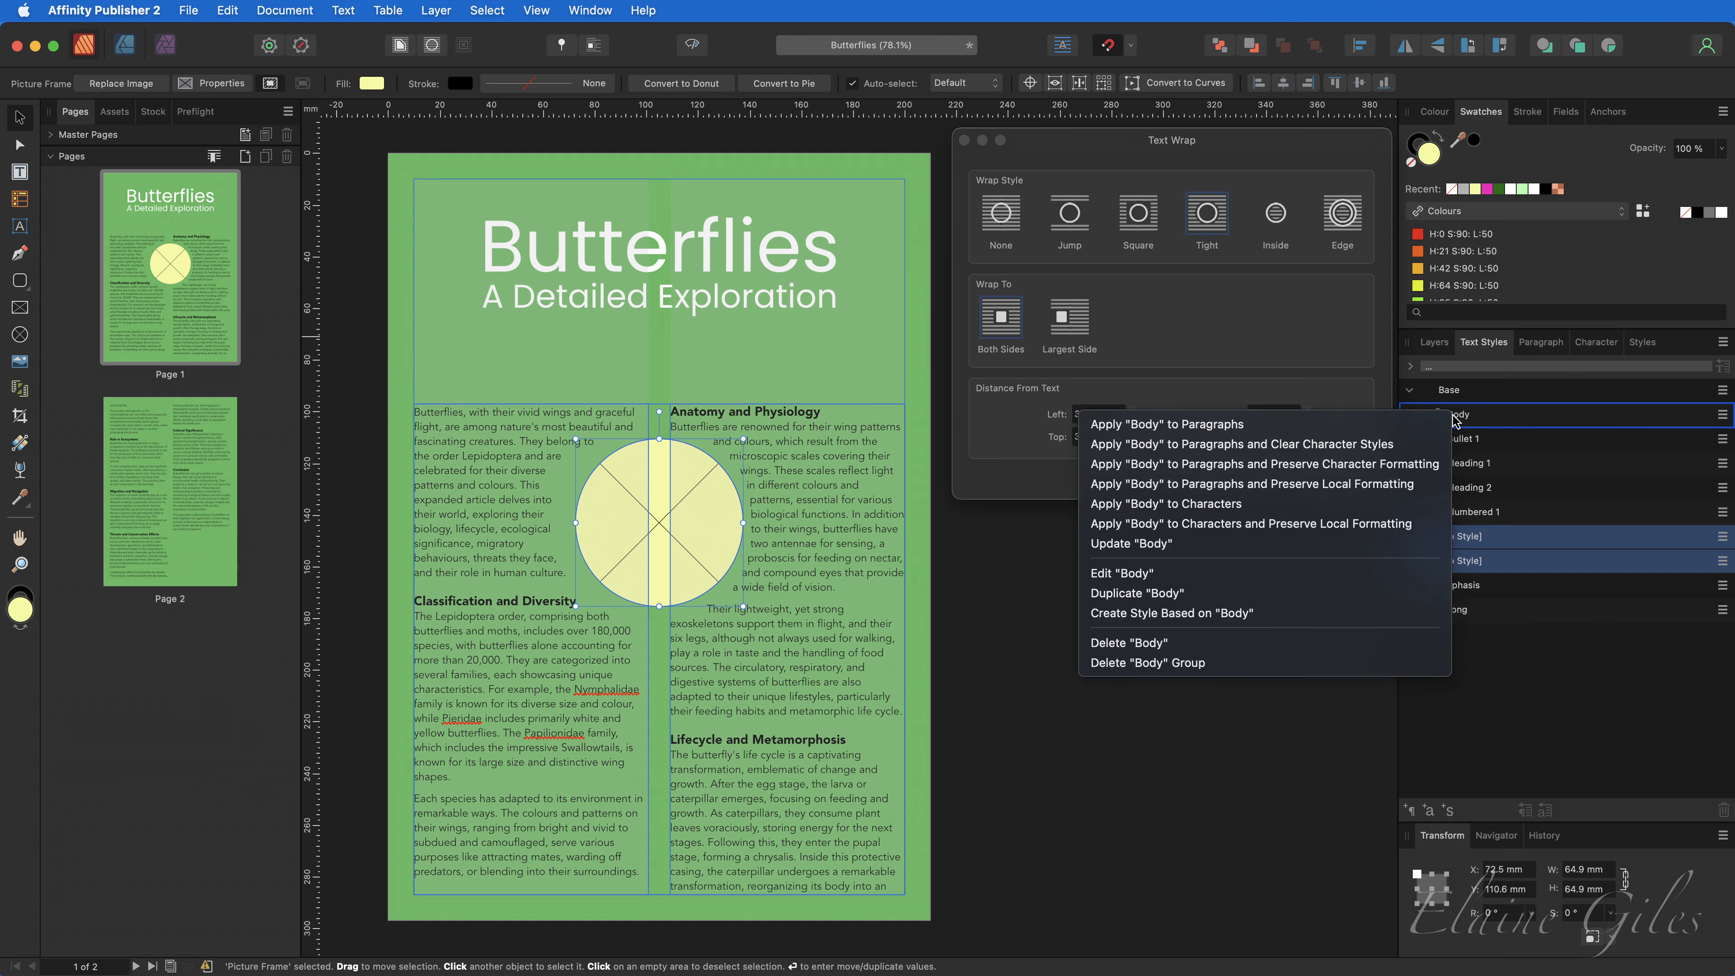
left_click(1377, 576)
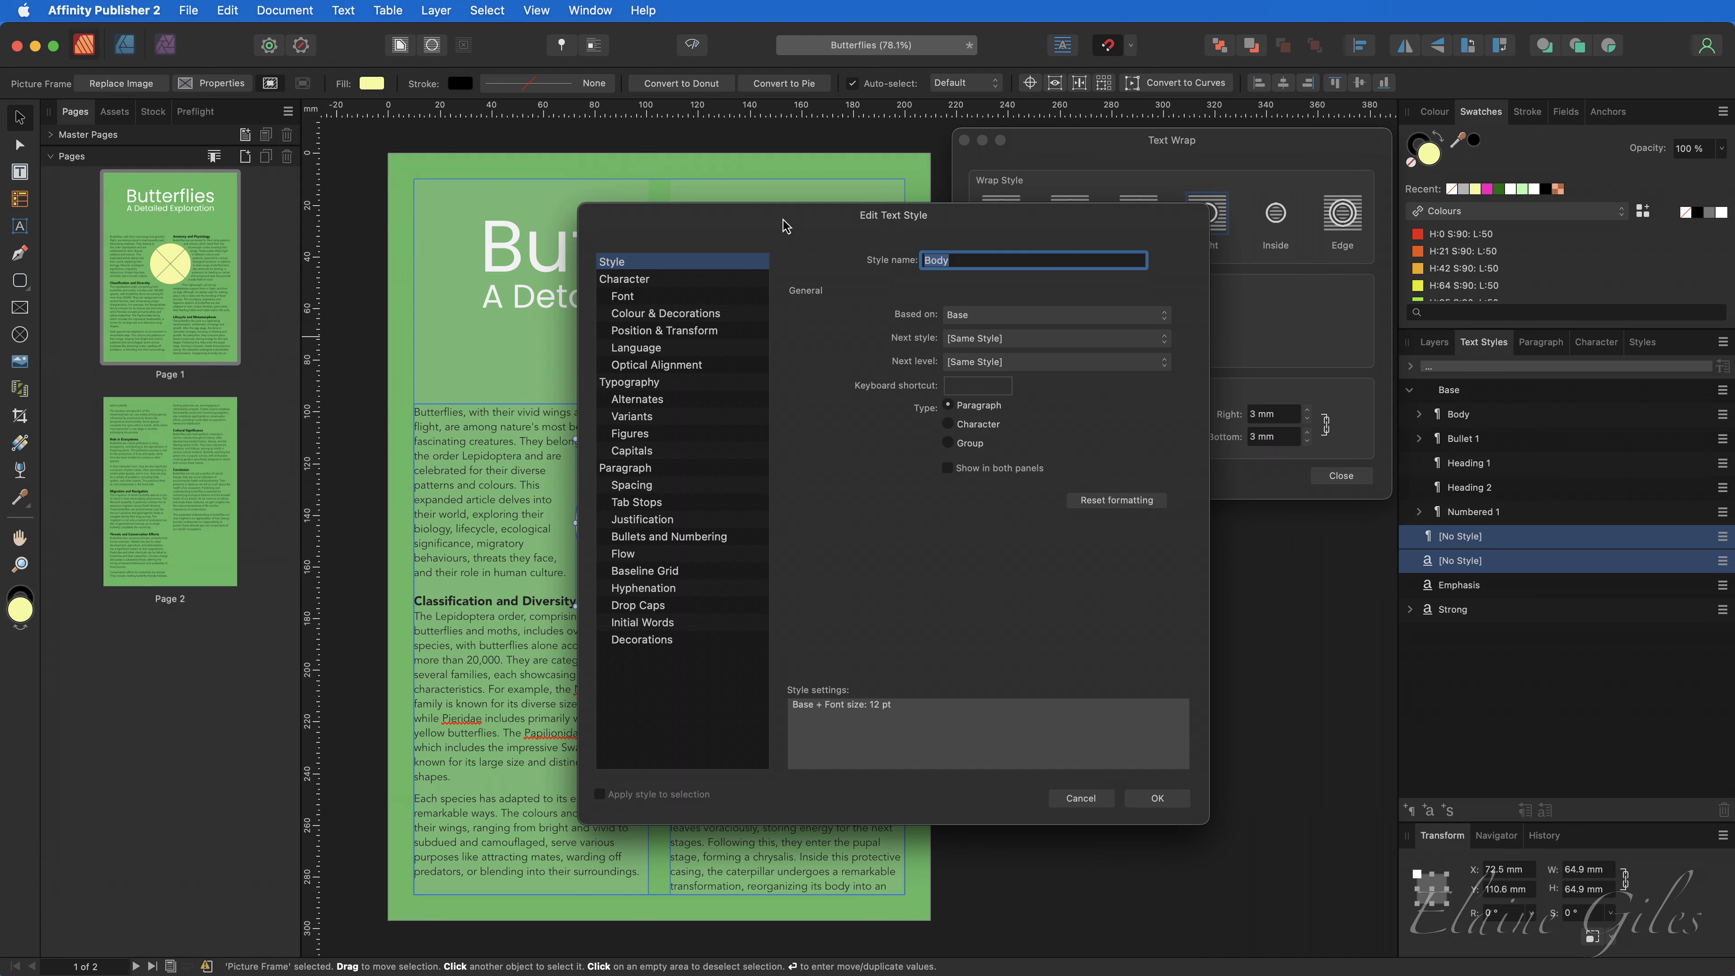
left_click_drag(785, 226, 1078, 272)
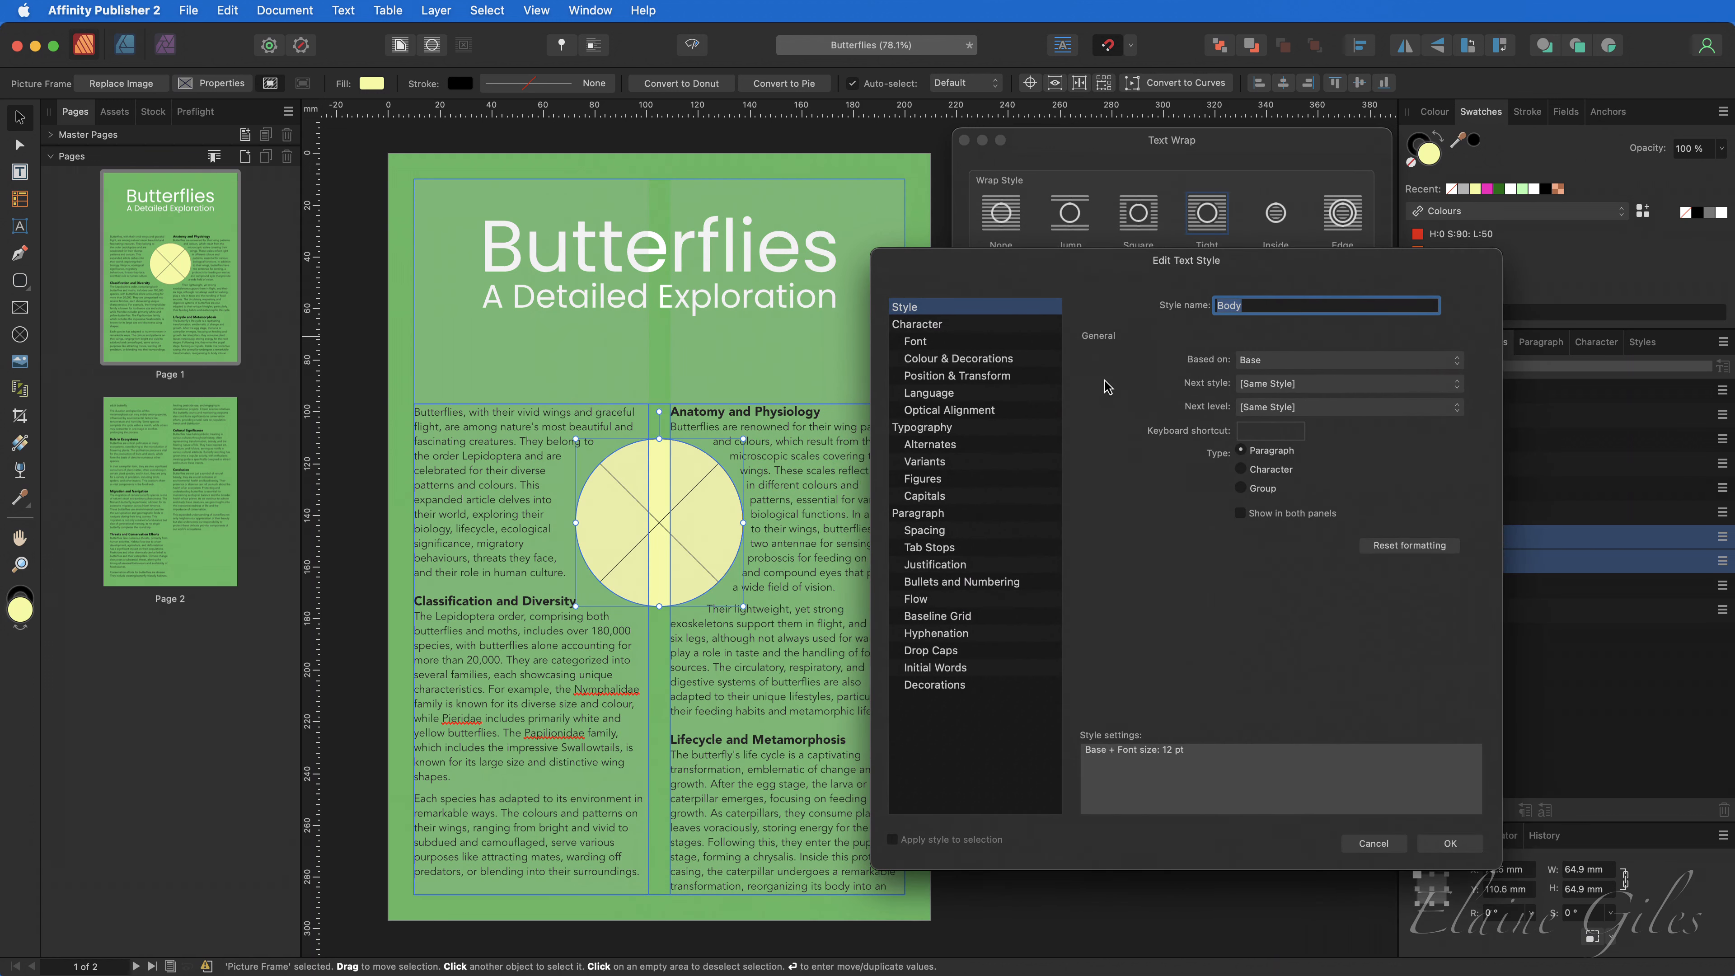
left_click(1021, 512)
left_click(1395, 363)
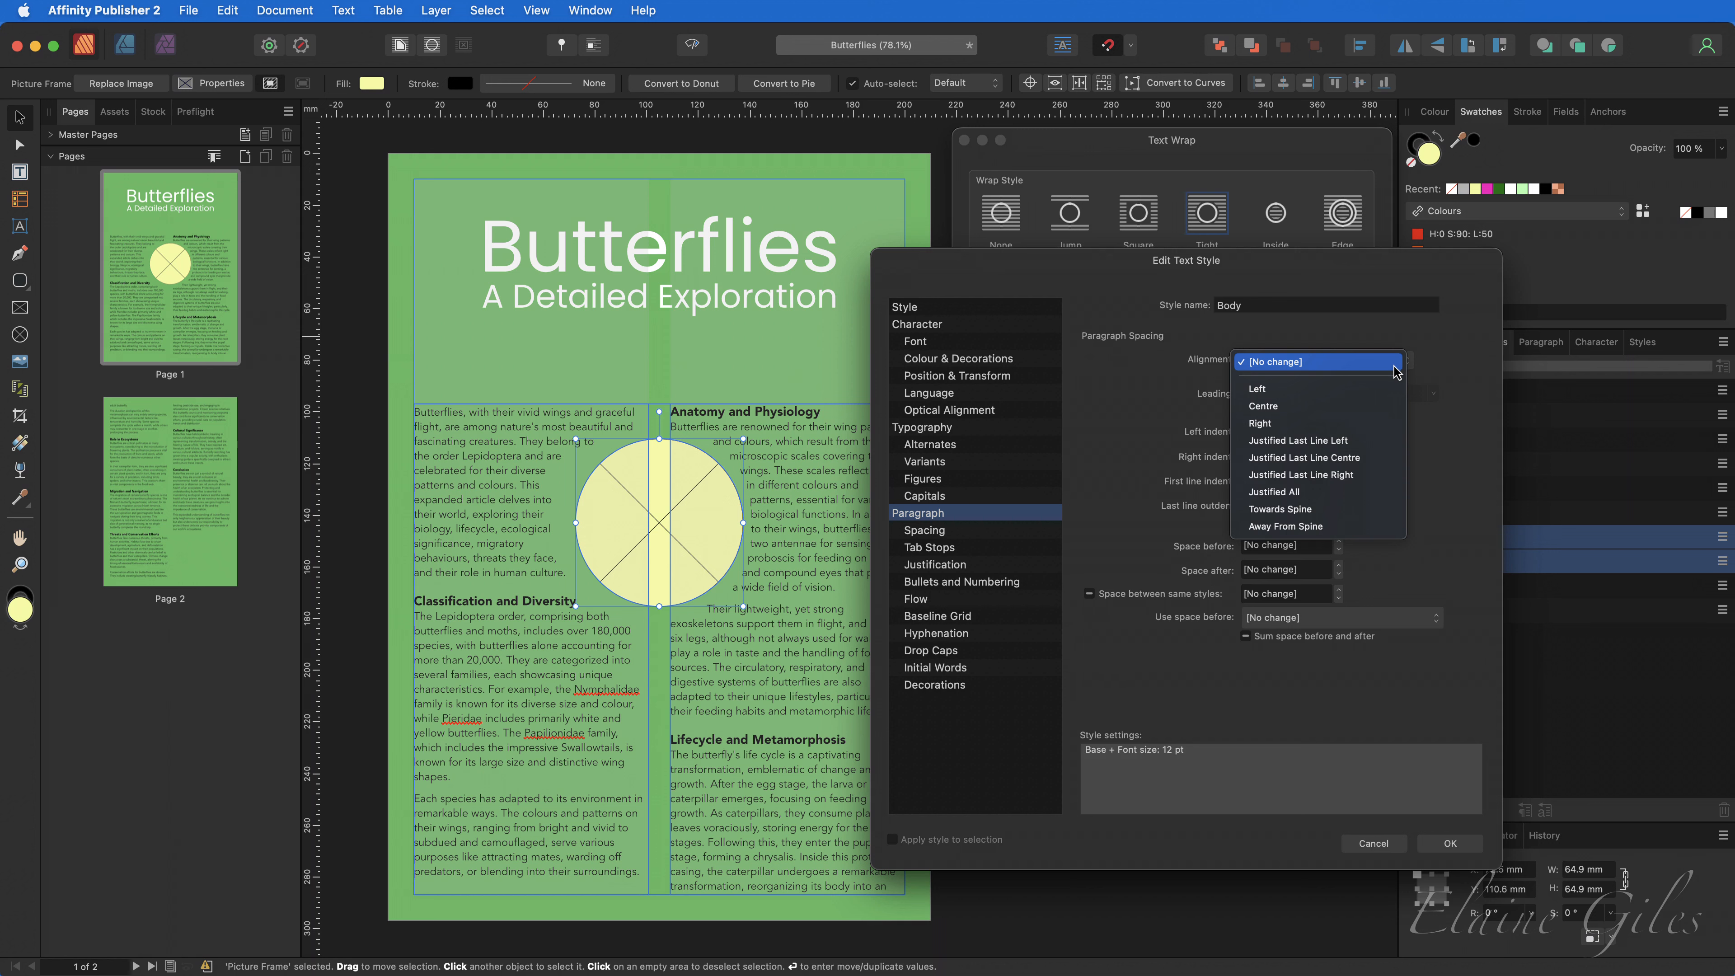
left_click(1386, 442)
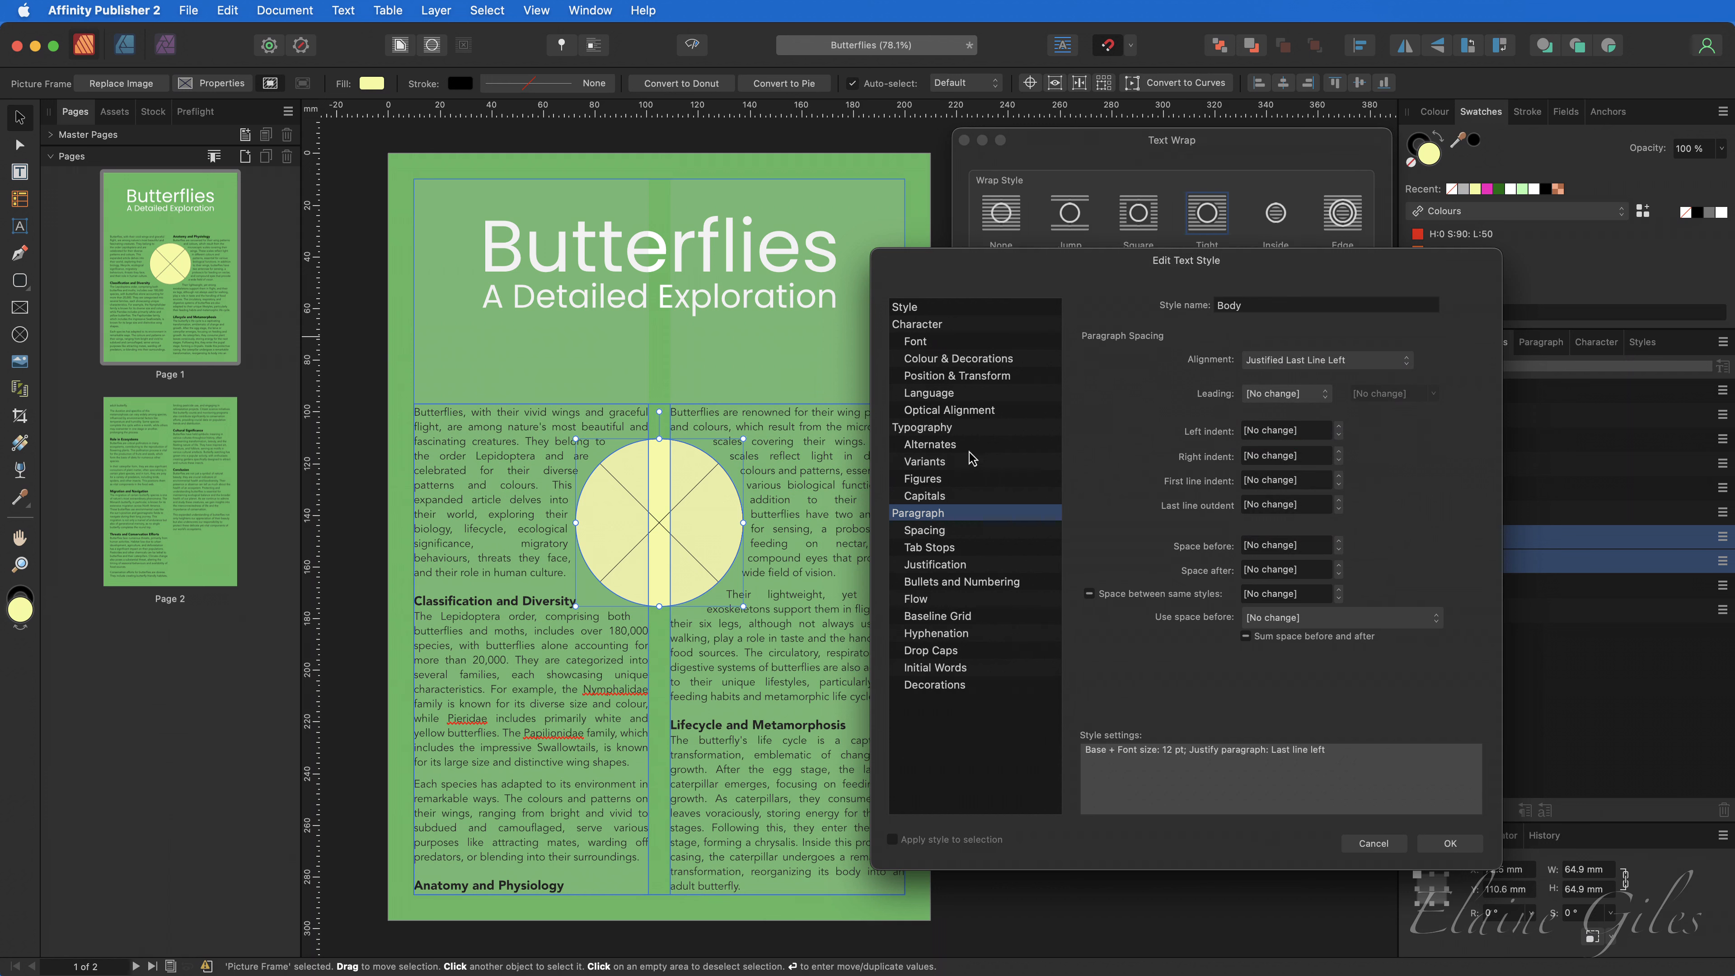
left_click(1449, 842)
left_click(678, 349)
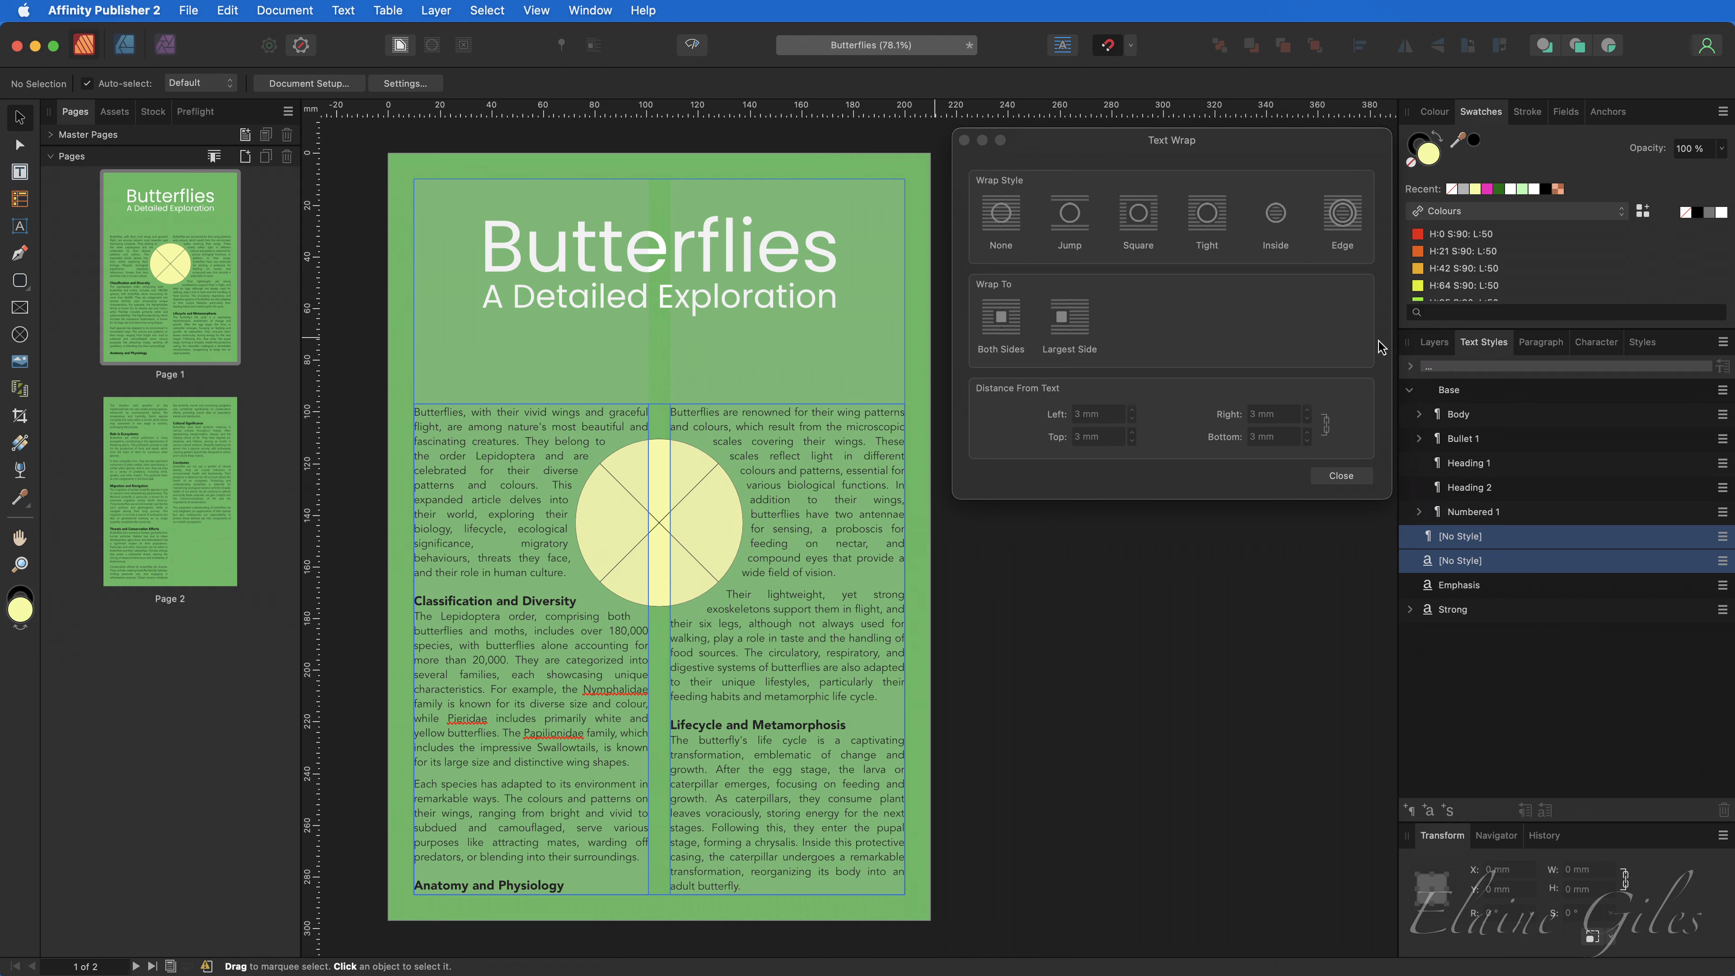
Reselect the circle and set the Body text style's alignment back to [No change].
left_click(1432, 344)
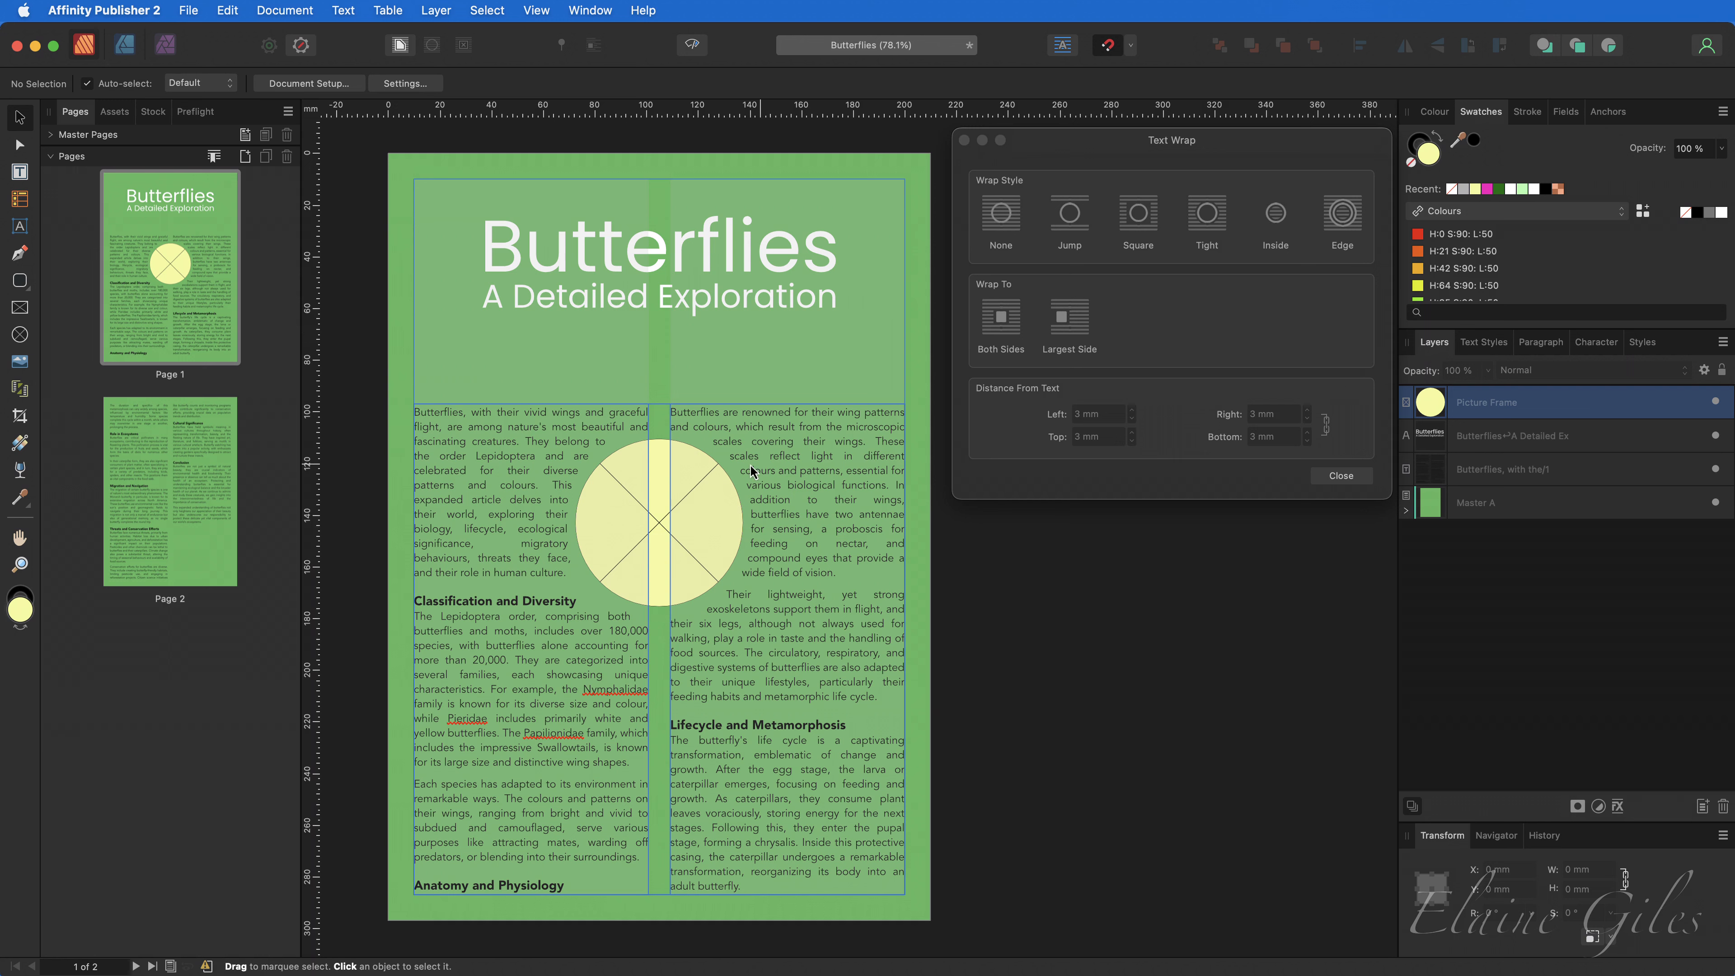
left_click(660, 460)
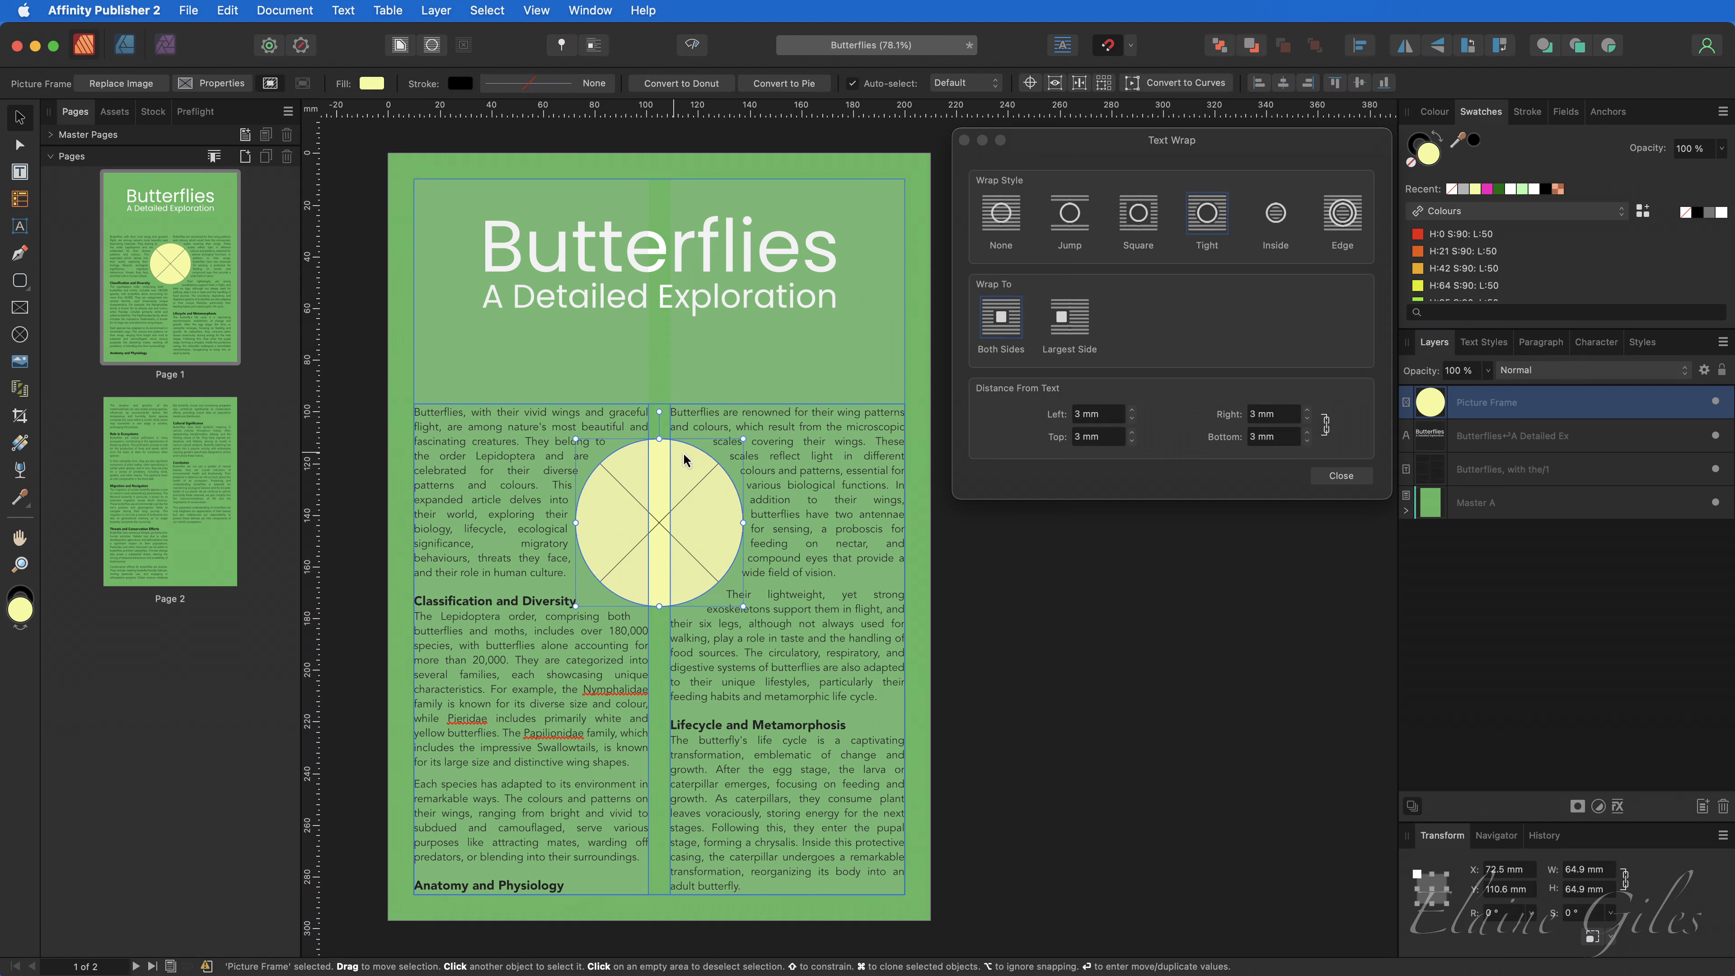
left_click(1484, 342)
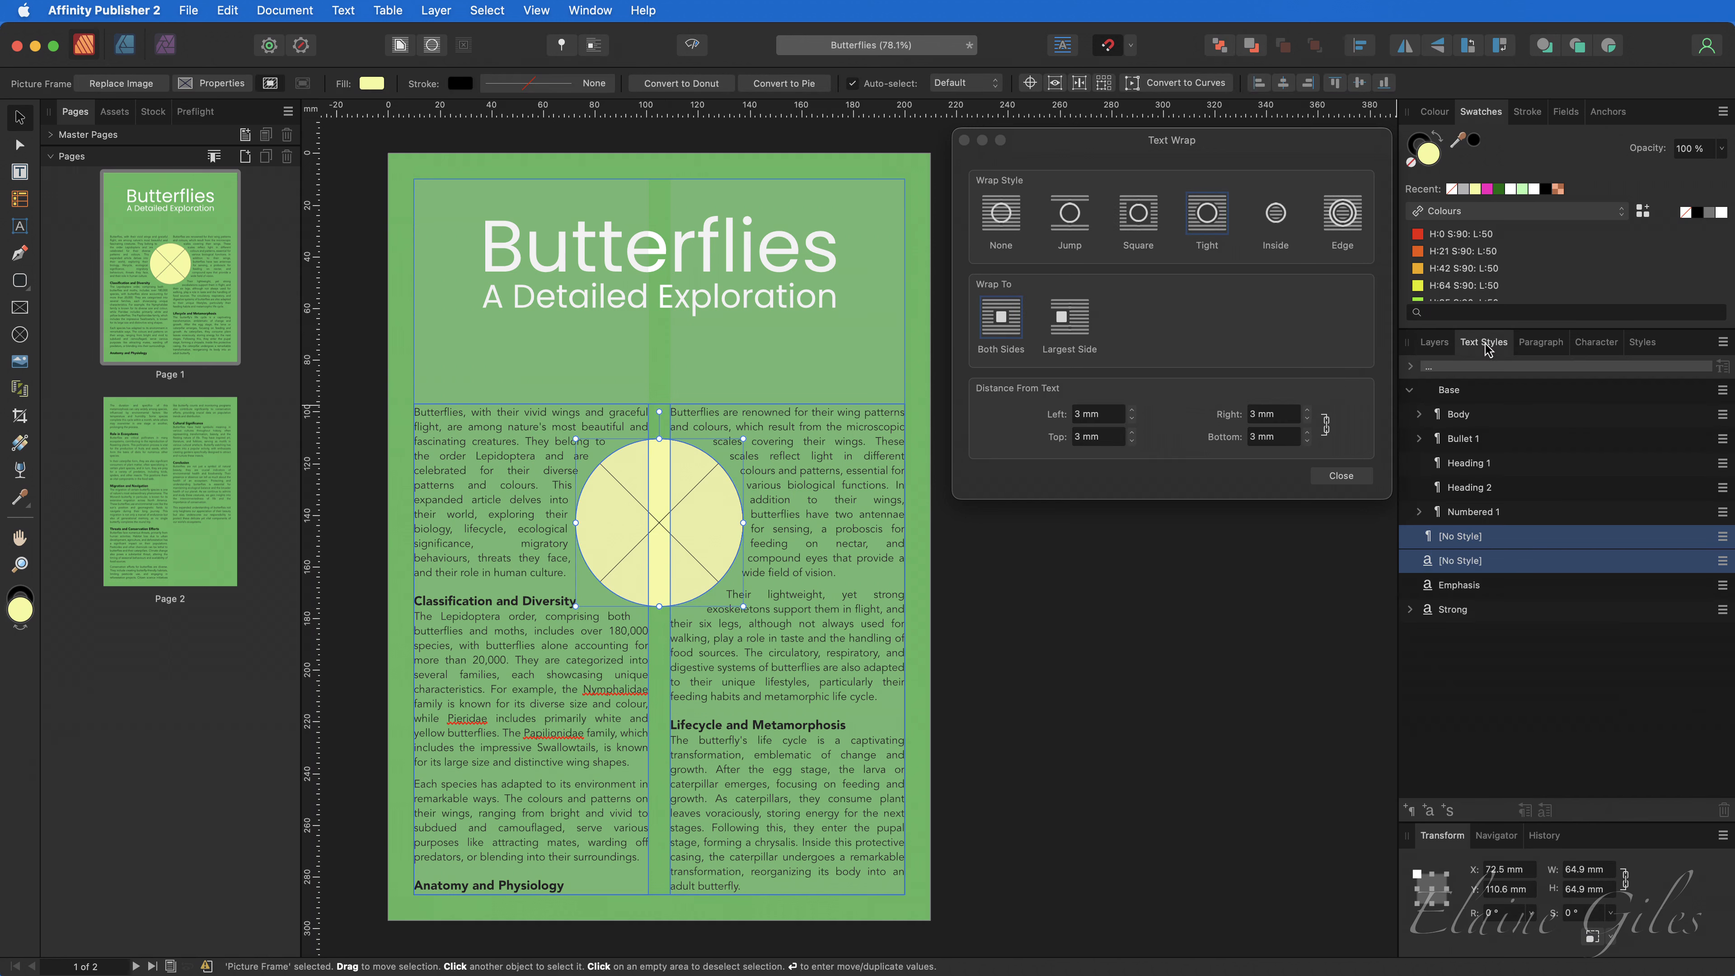
right_click(1458, 415)
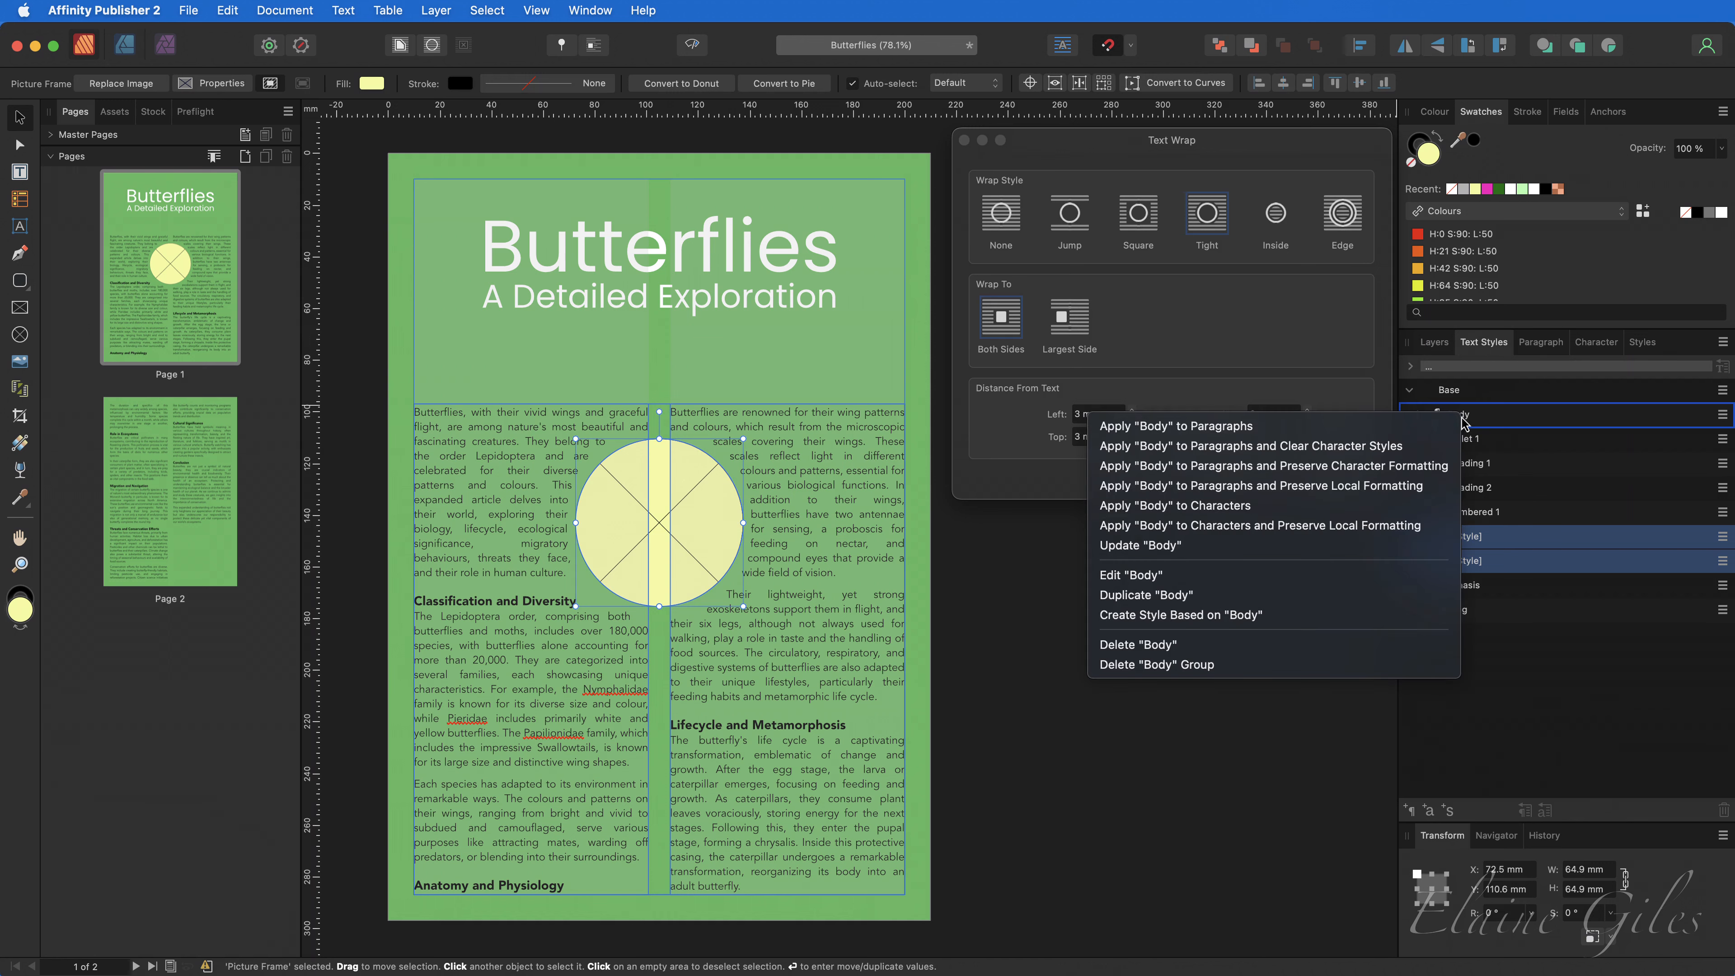
left_click(1346, 577)
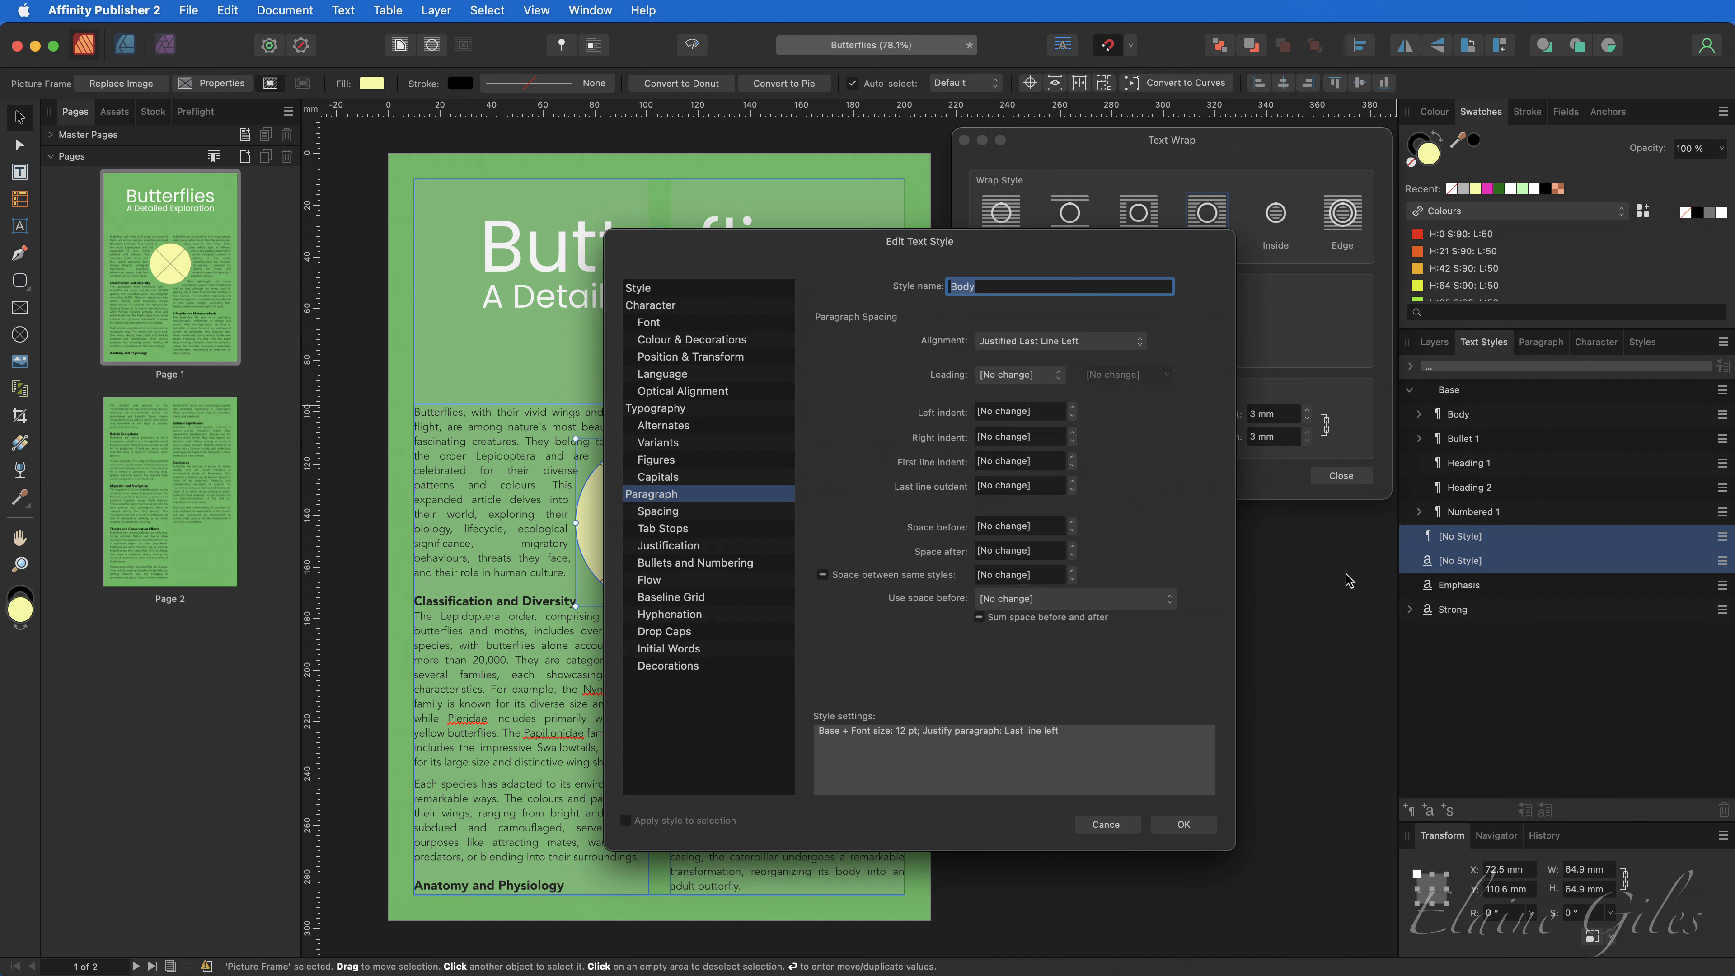
left_click(1127, 343)
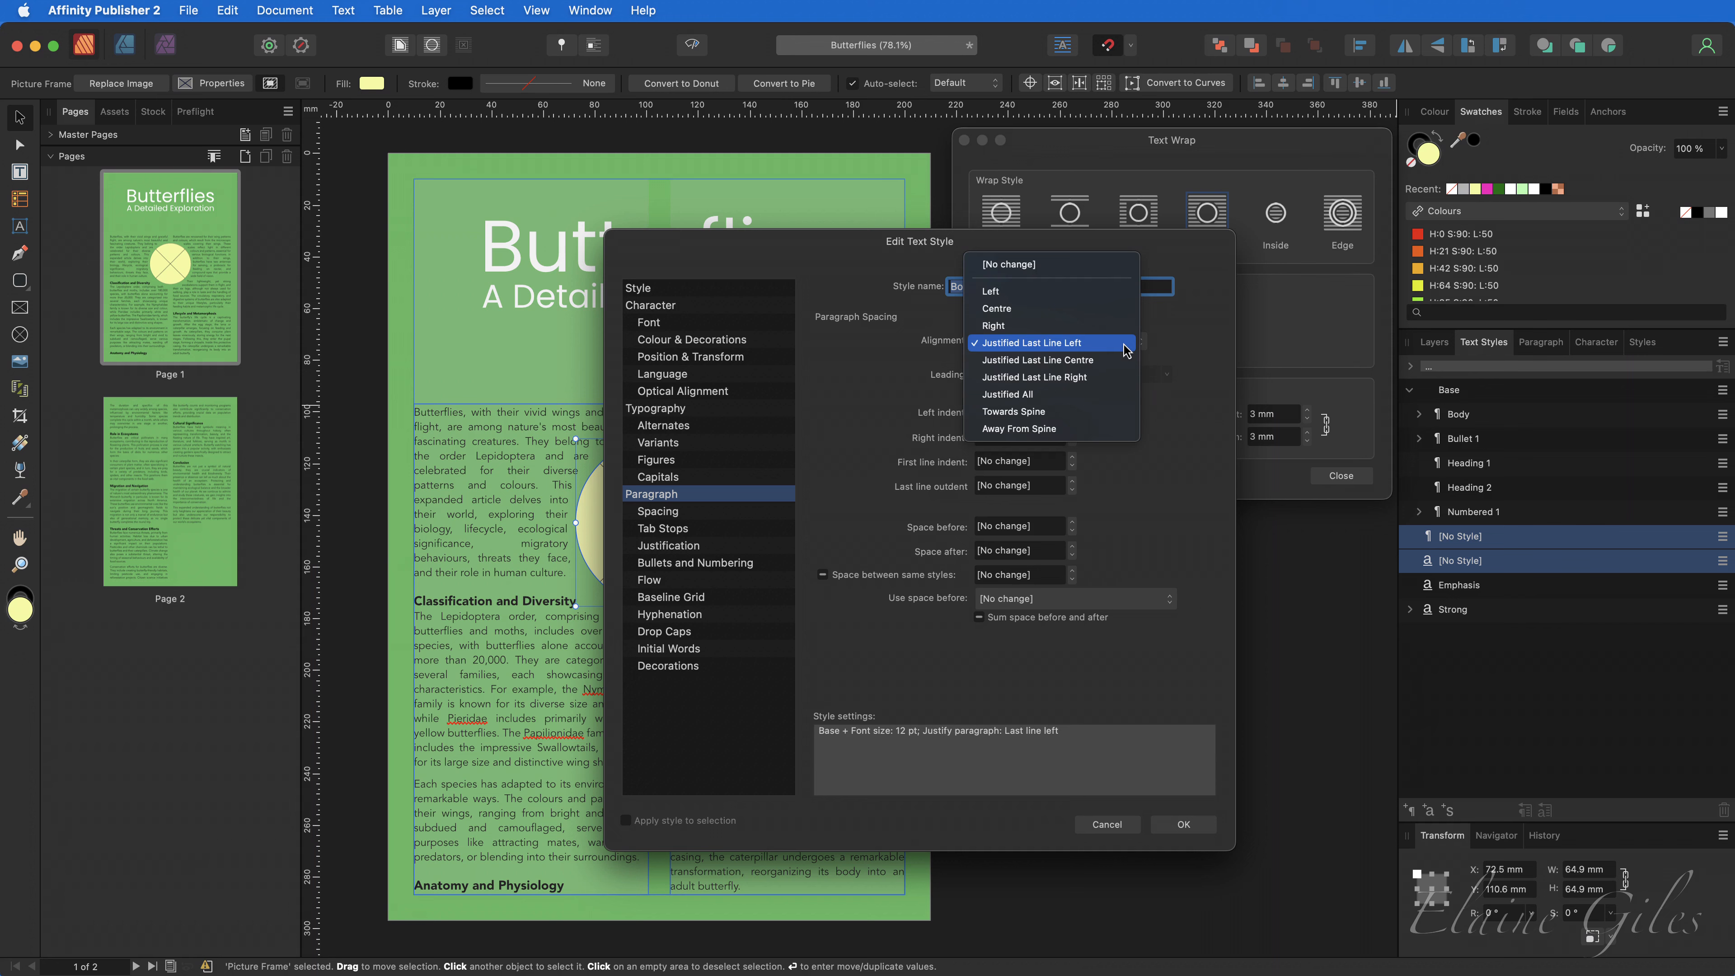
left_click(1118, 268)
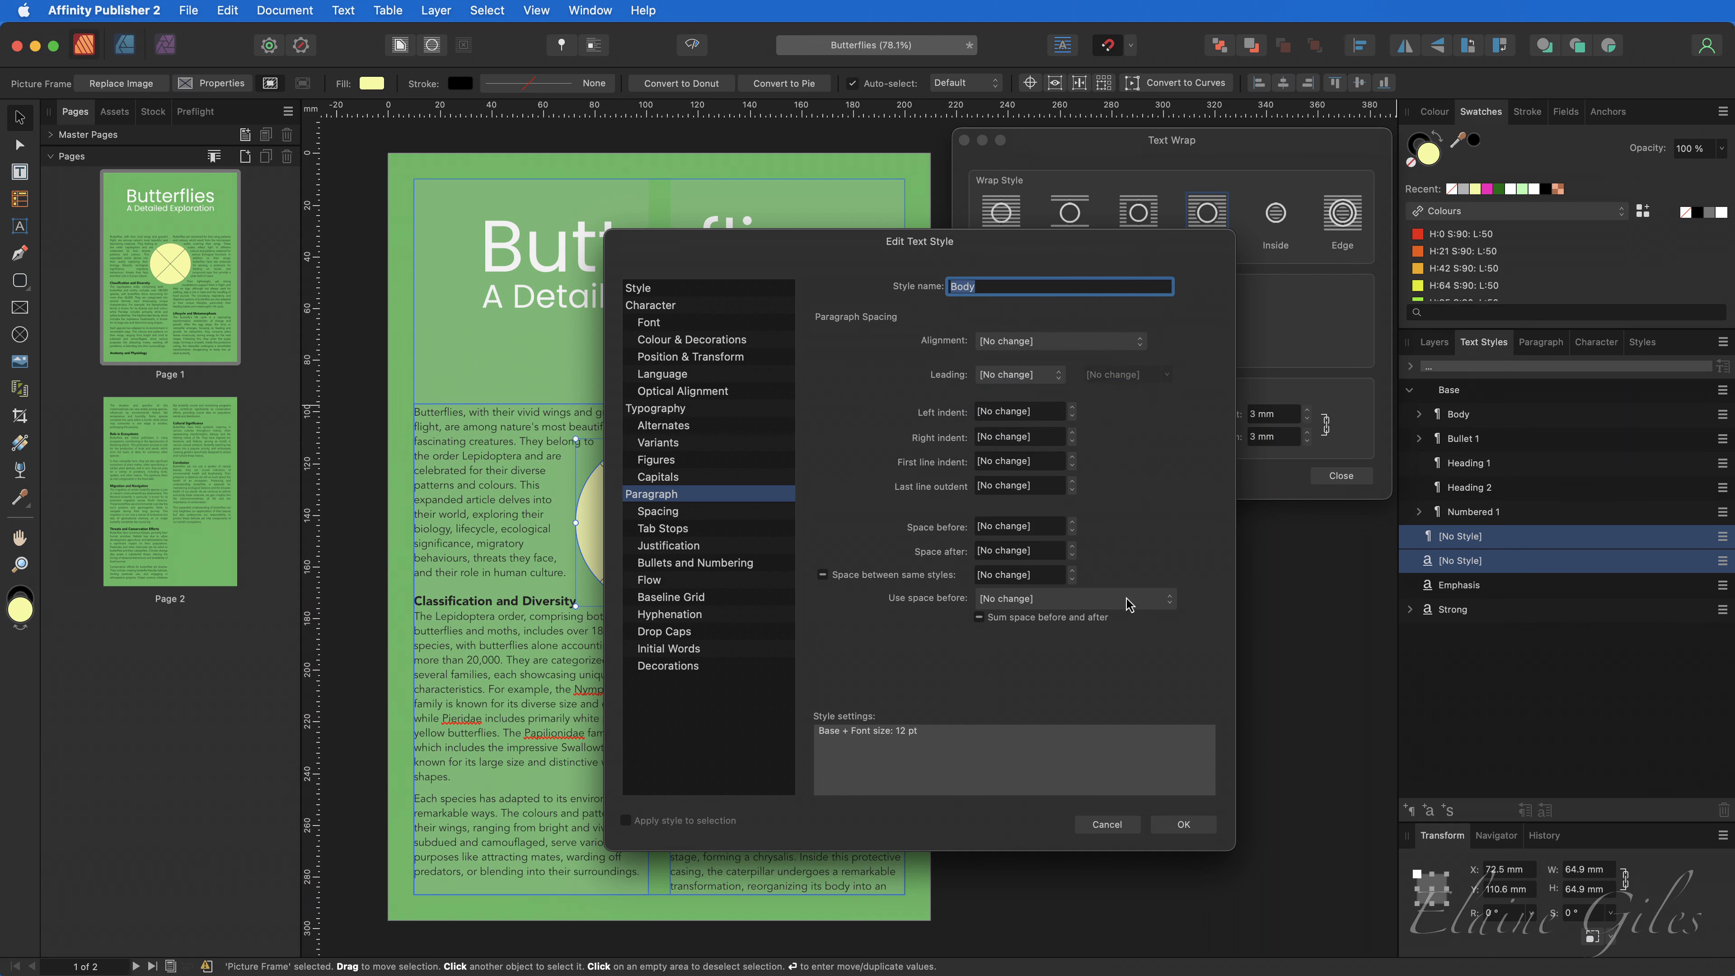
left_click(1181, 823)
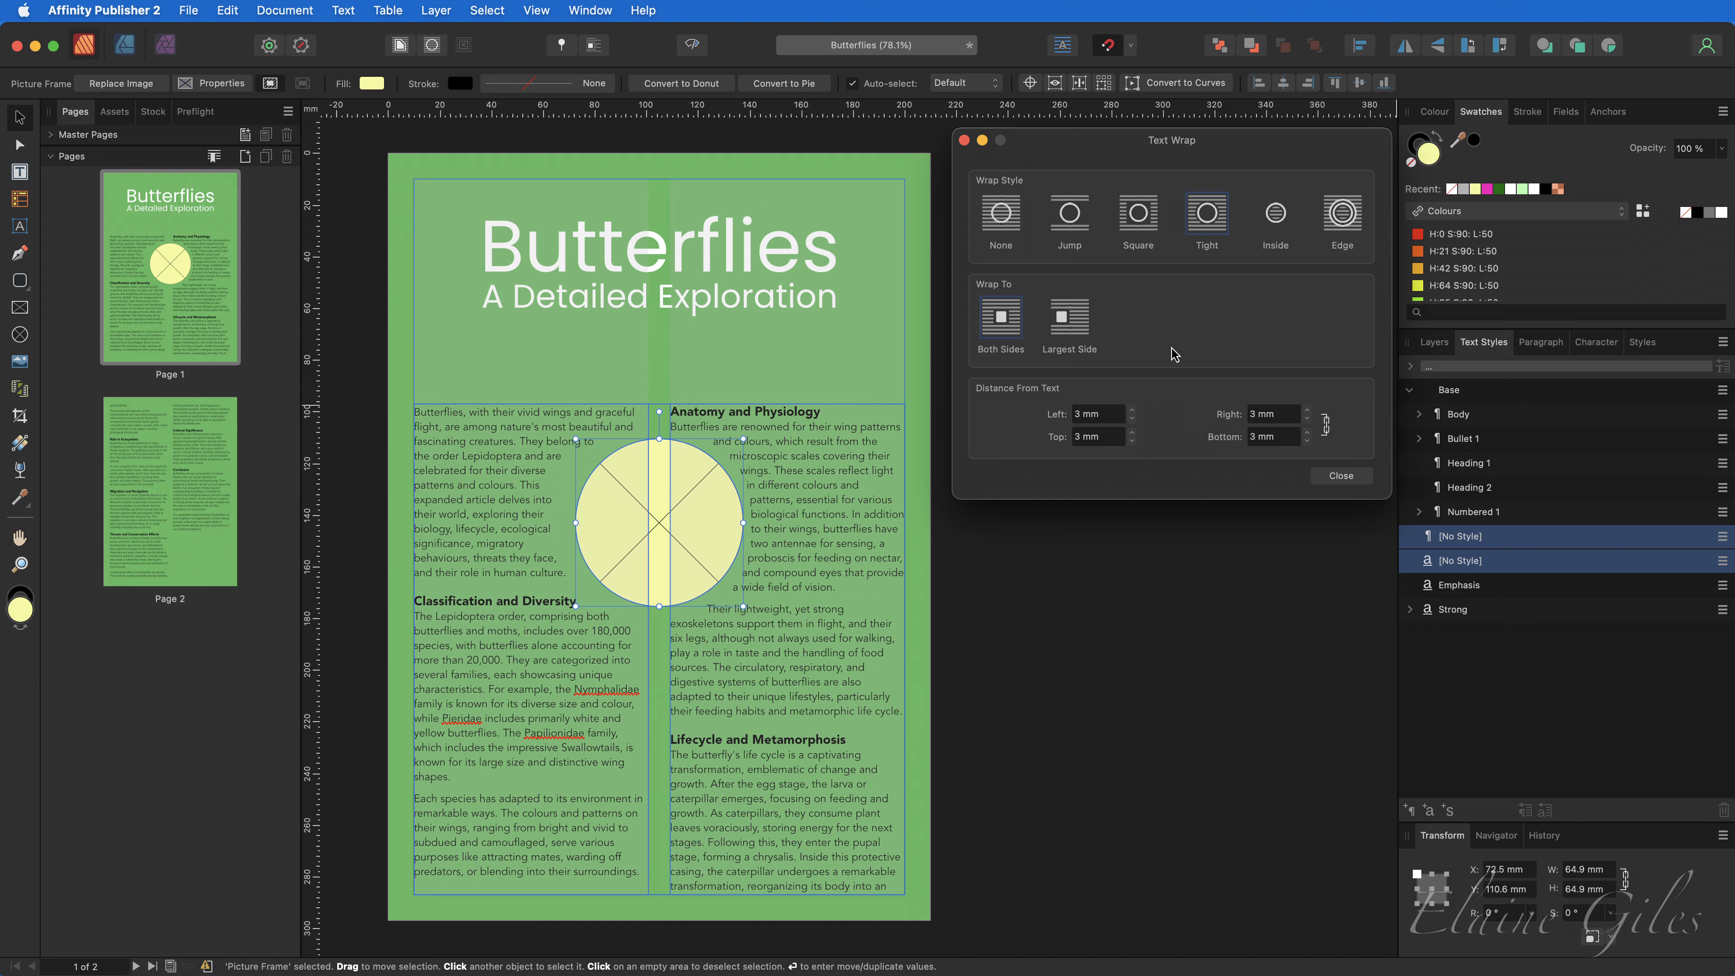
Remove the circle's fill and compare the Inside and Edge wrap styles on it.
left_click(1278, 220)
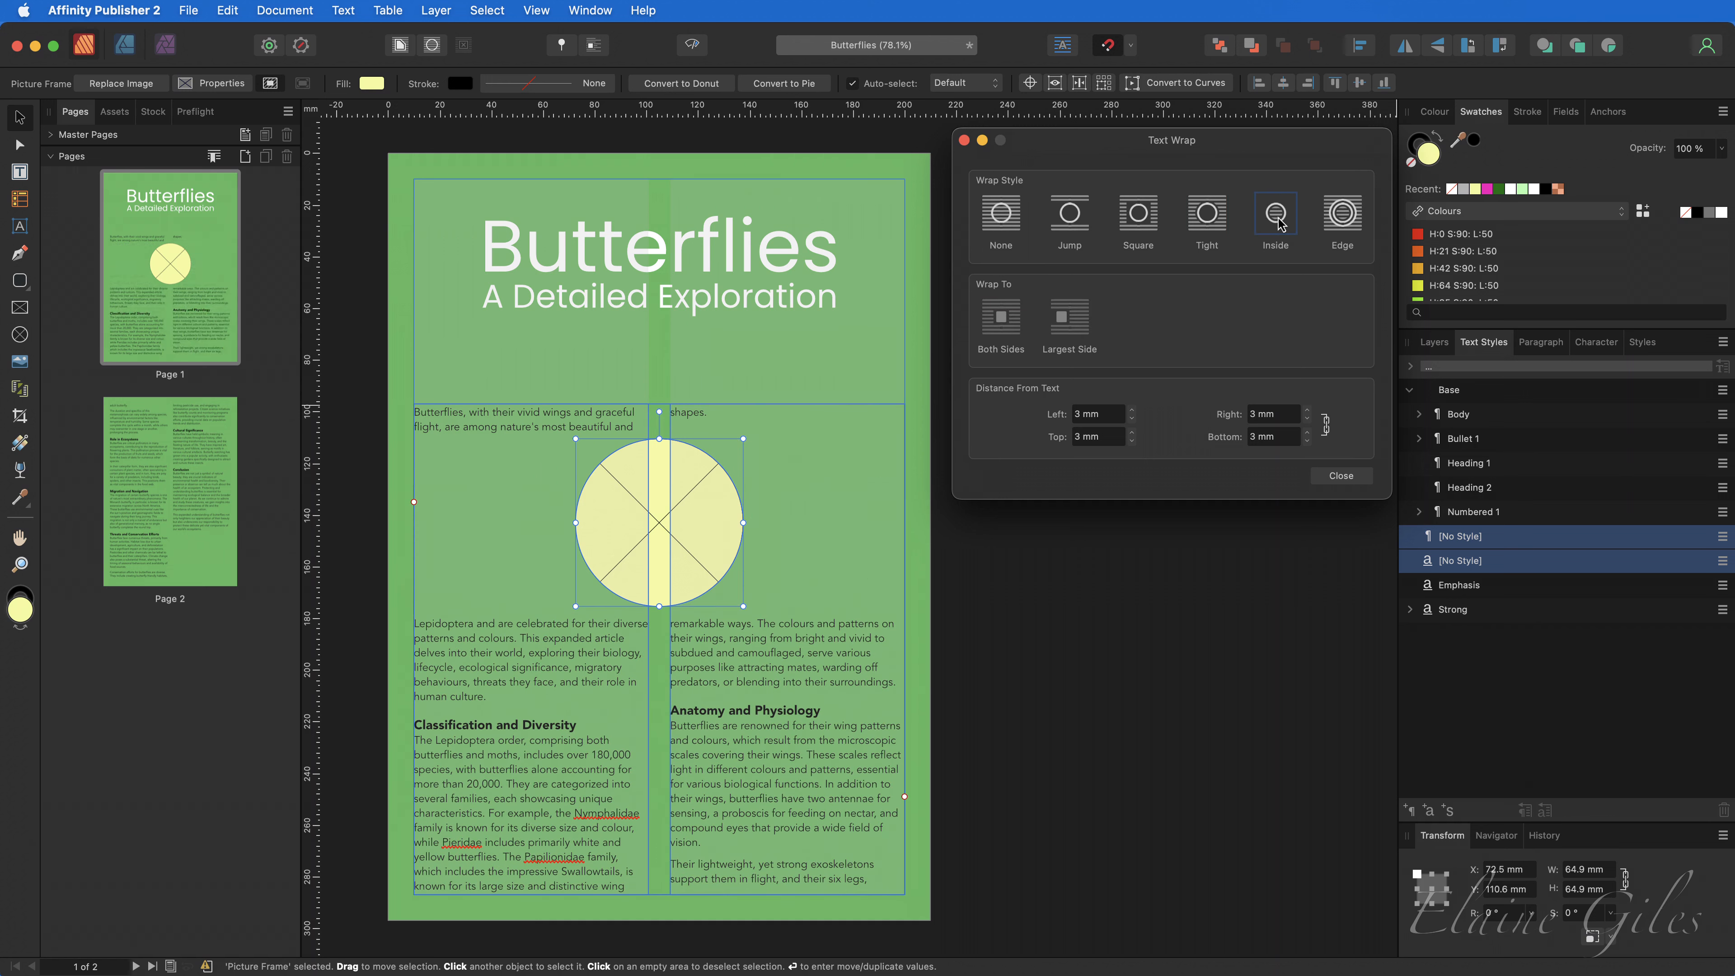
left_click(1412, 164)
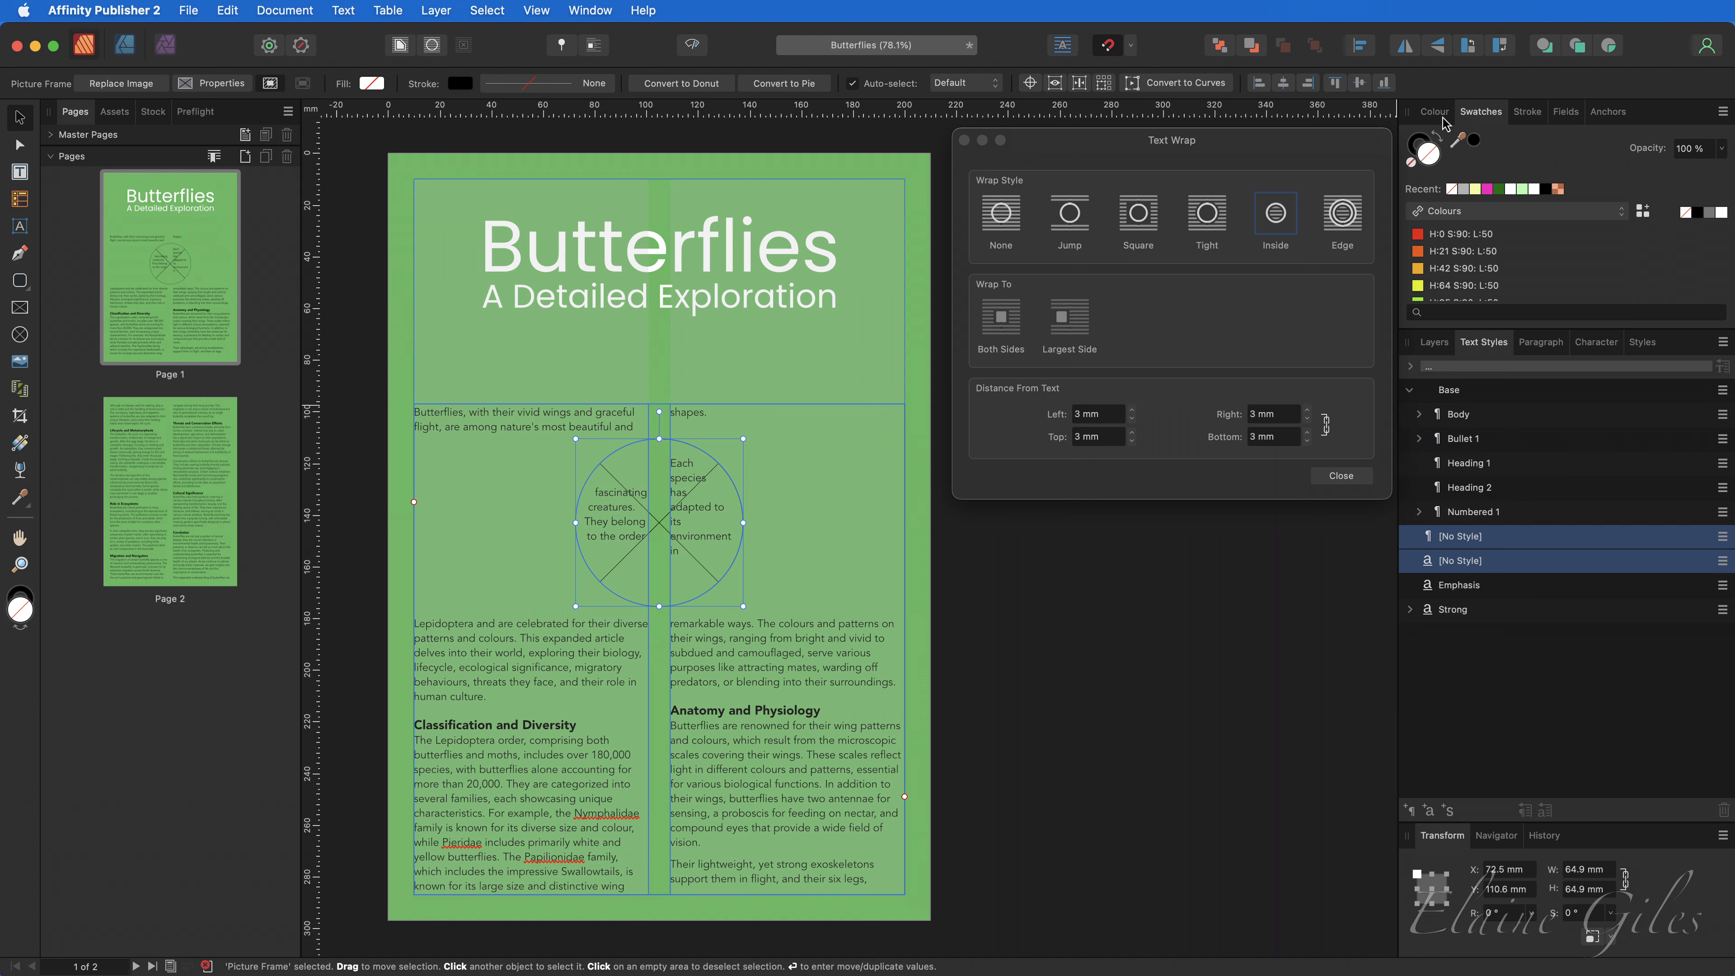
left_click(1352, 223)
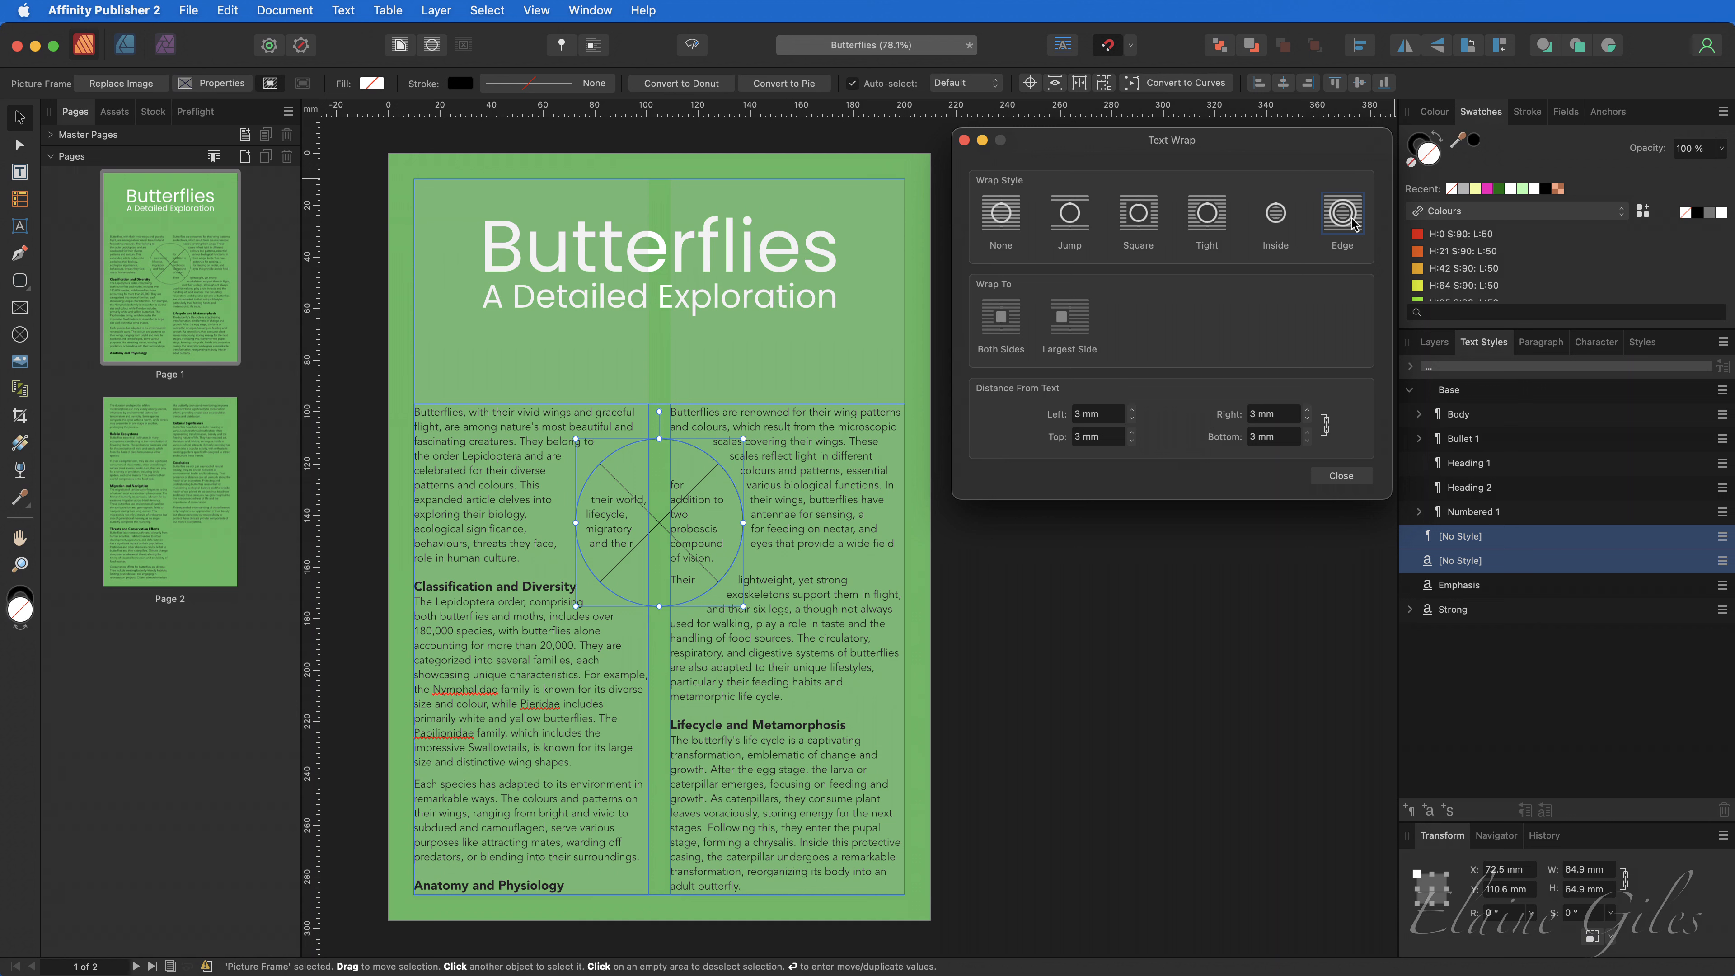
Delete the circular picture frame from the page.
key("Delete")
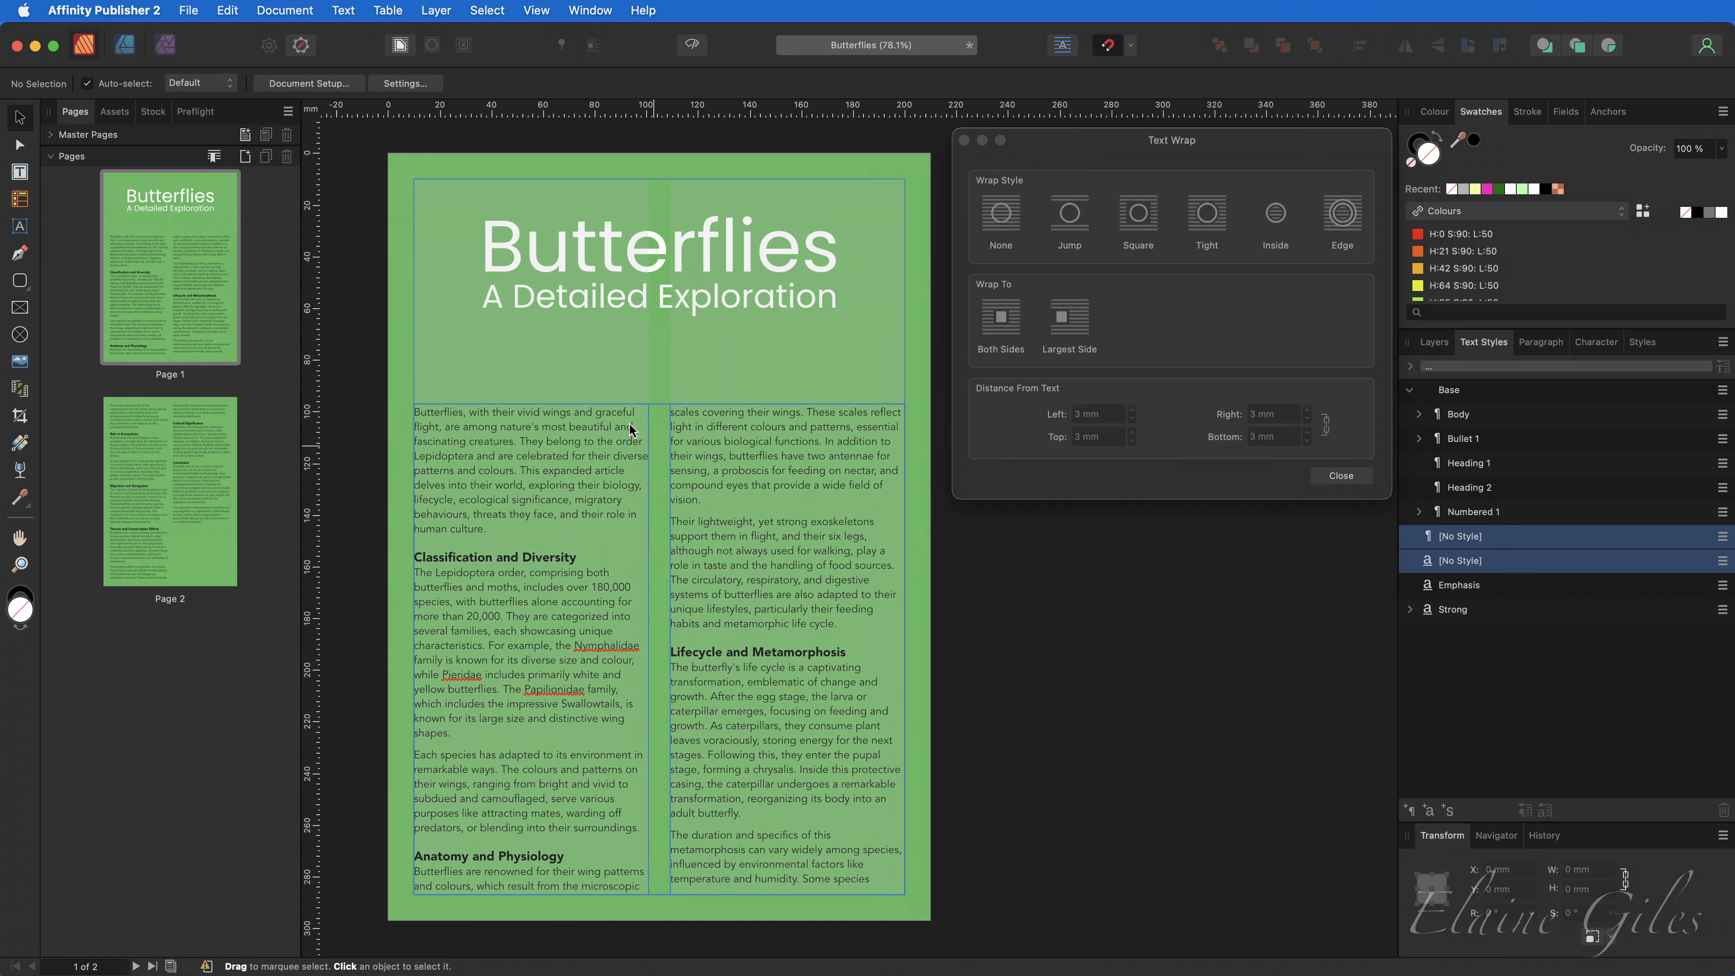
Place the Neon Butterfly Outline asset across the two text columns and apply the Inside wrap style to it.
left_click(113, 112)
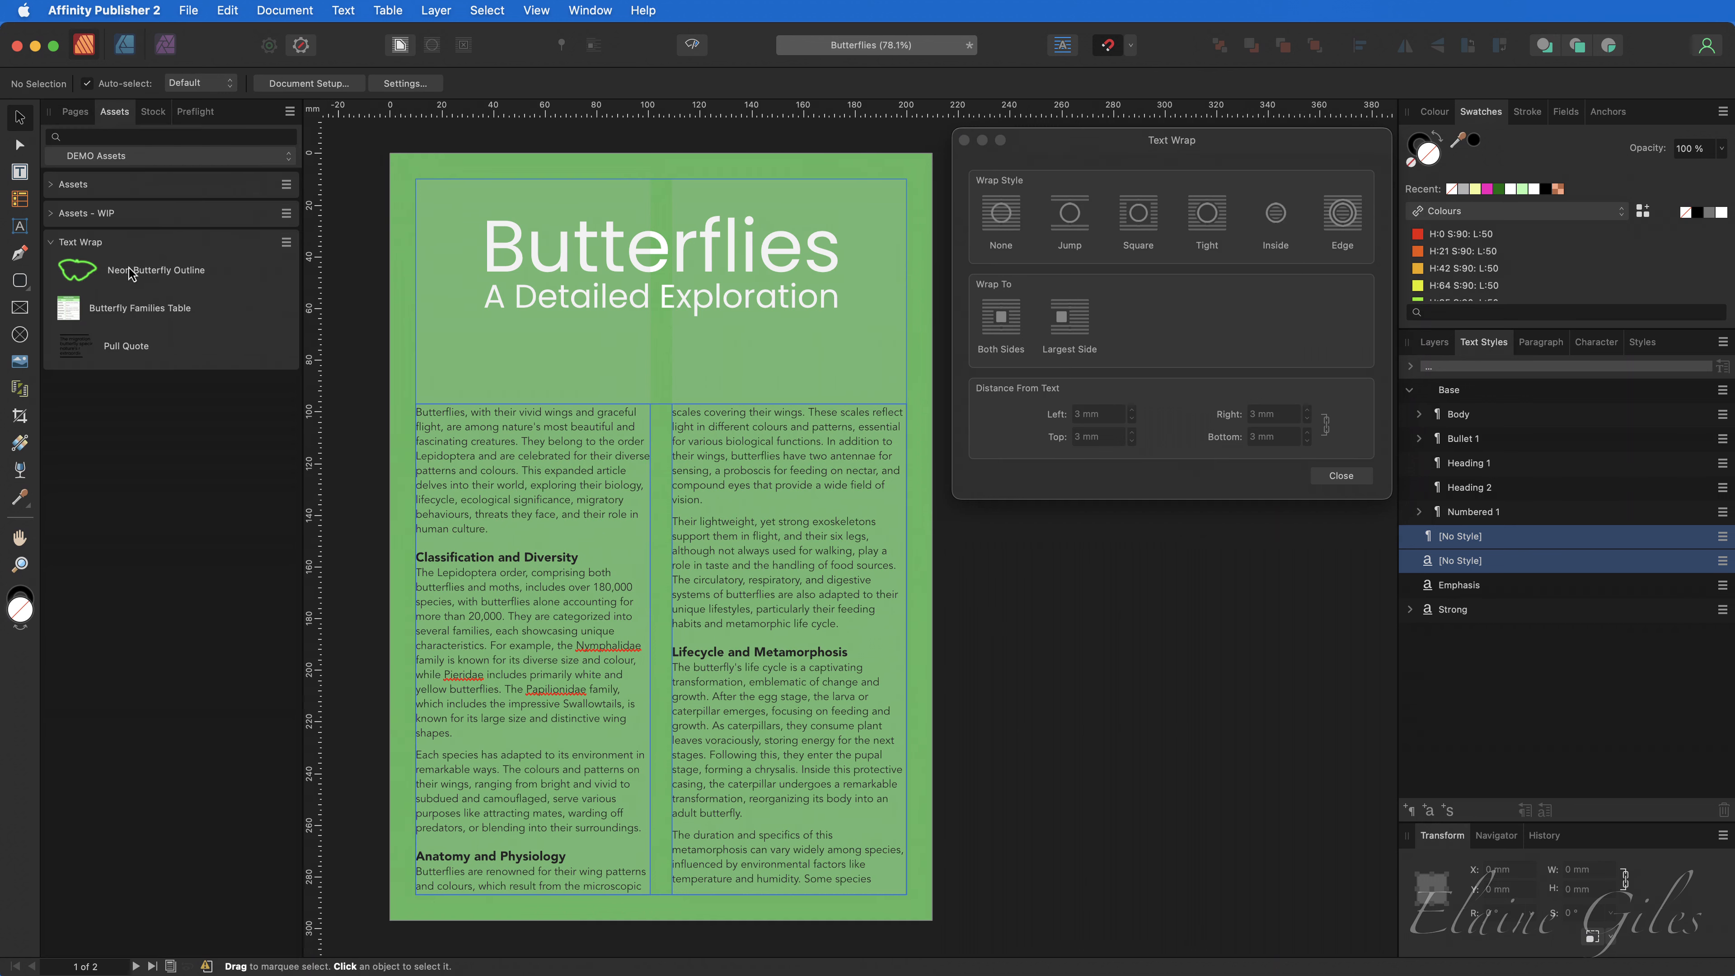
left_click_drag(132, 274, 674, 511)
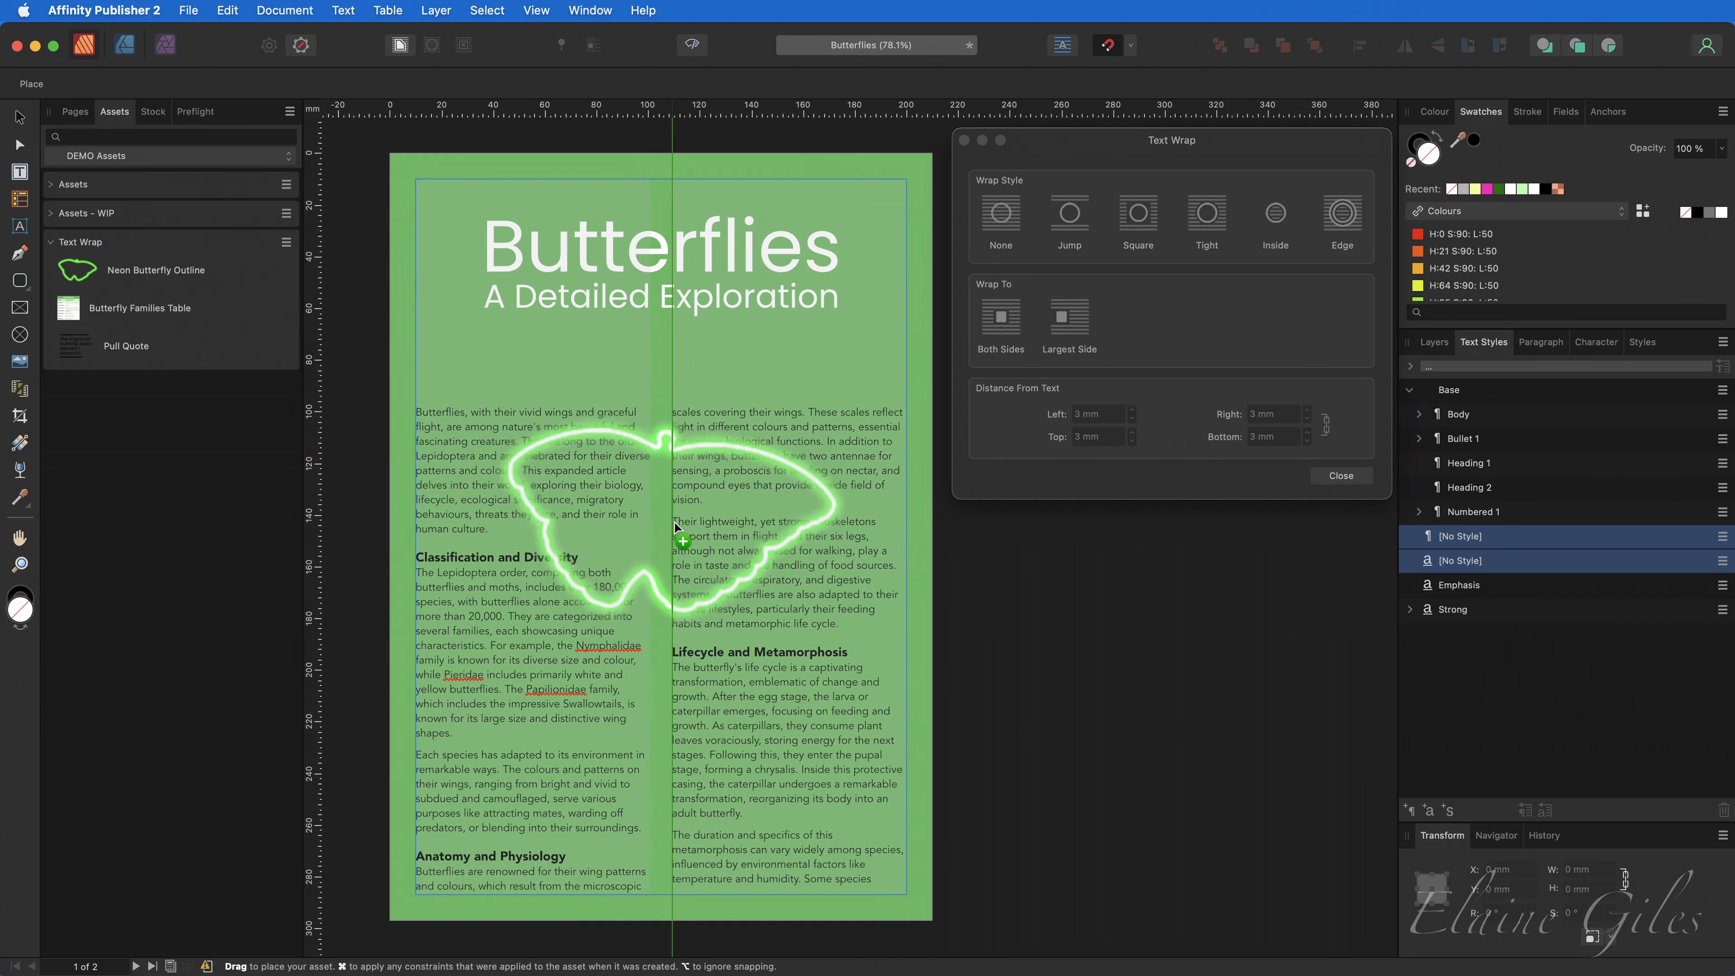
left_click(75, 113)
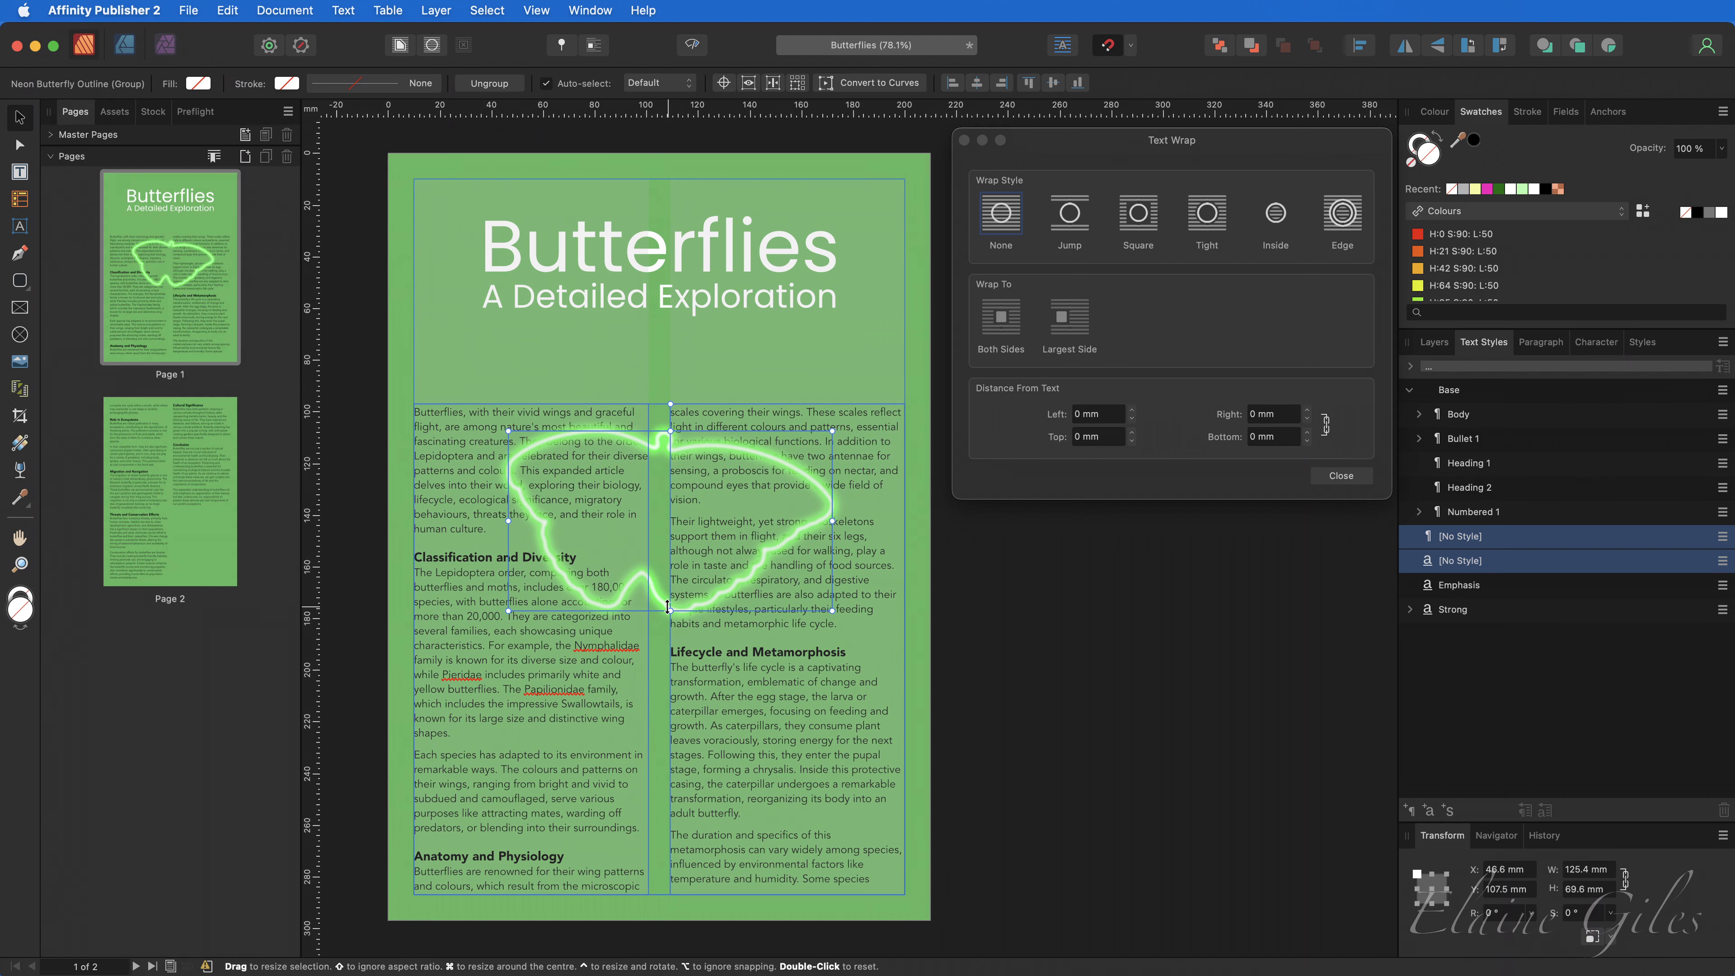
left_click(1276, 217)
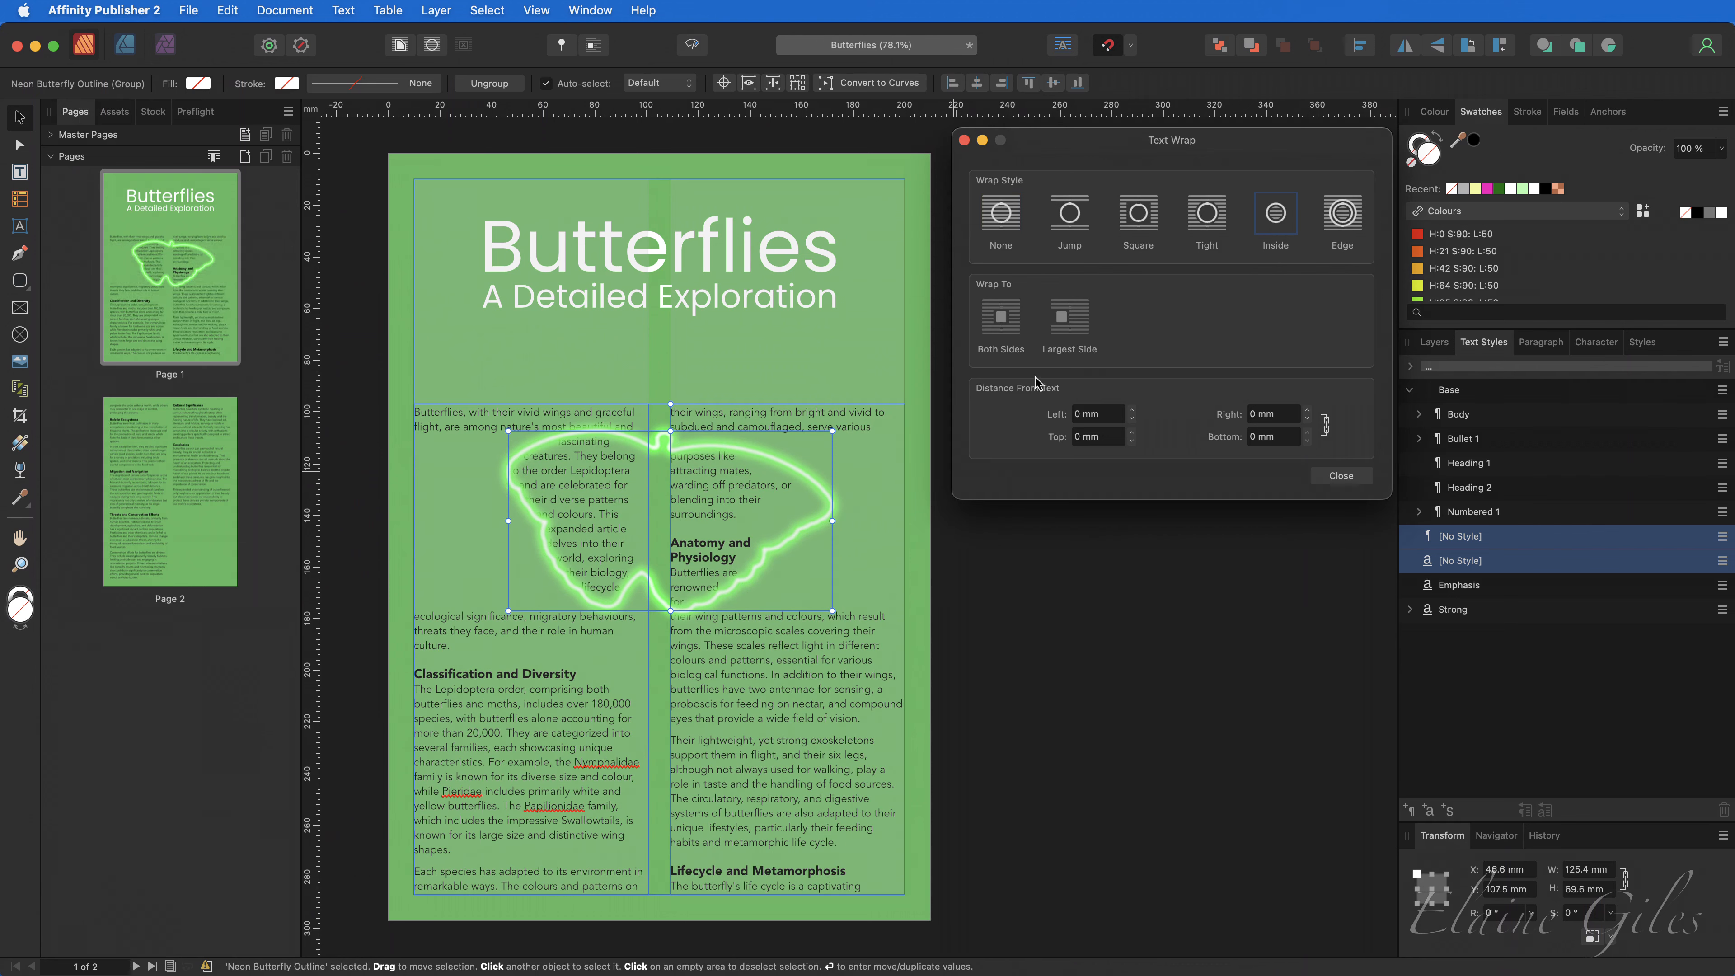
Move the butterfly outline down to about Y 140.2 mm and set its distance from text to 3 mm on all sides.
left_click_drag(716, 546, 714, 619)
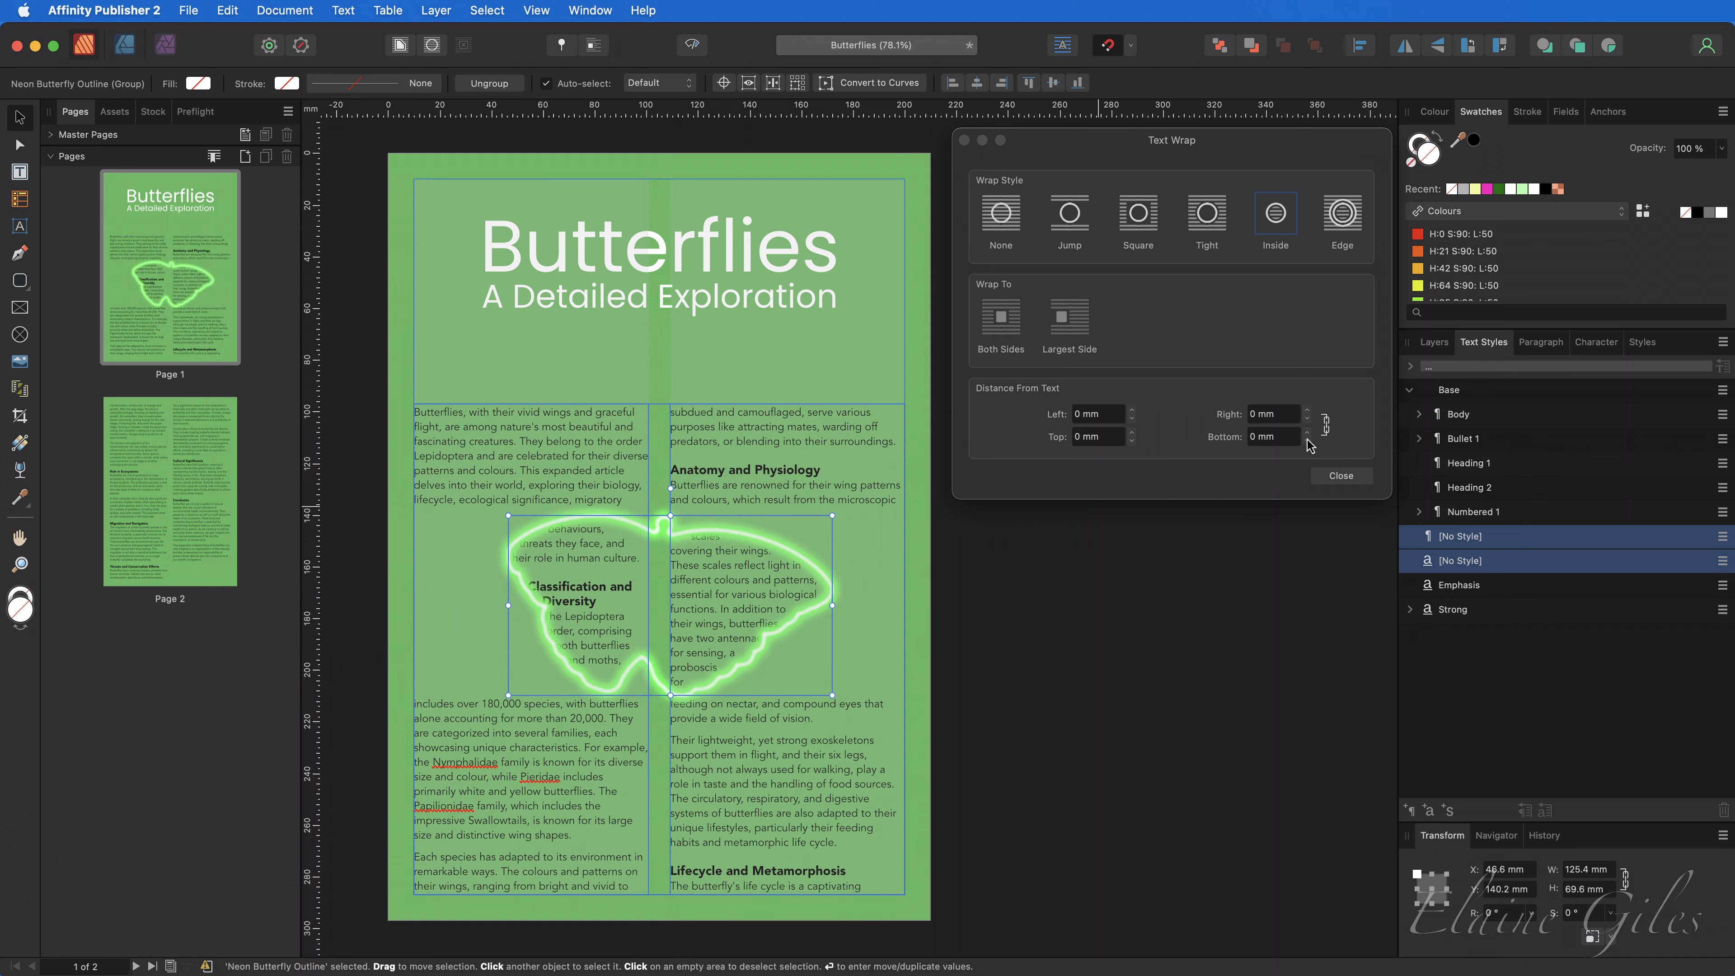
left_click(1307, 411)
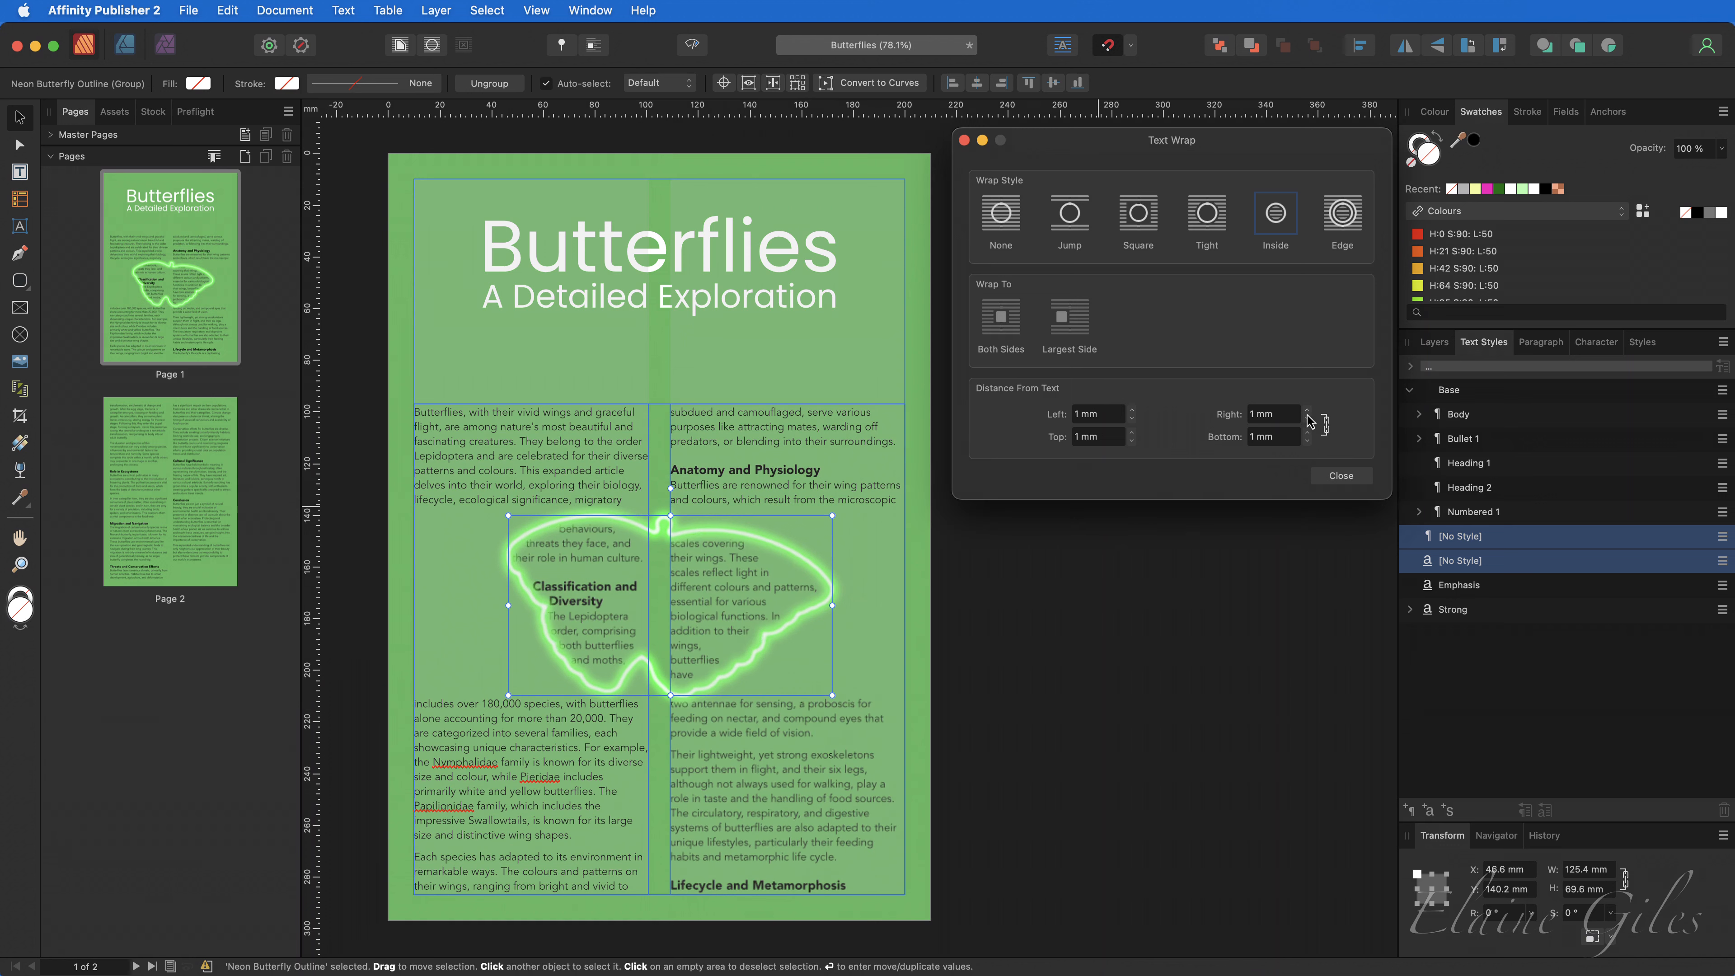
left_click(1308, 411)
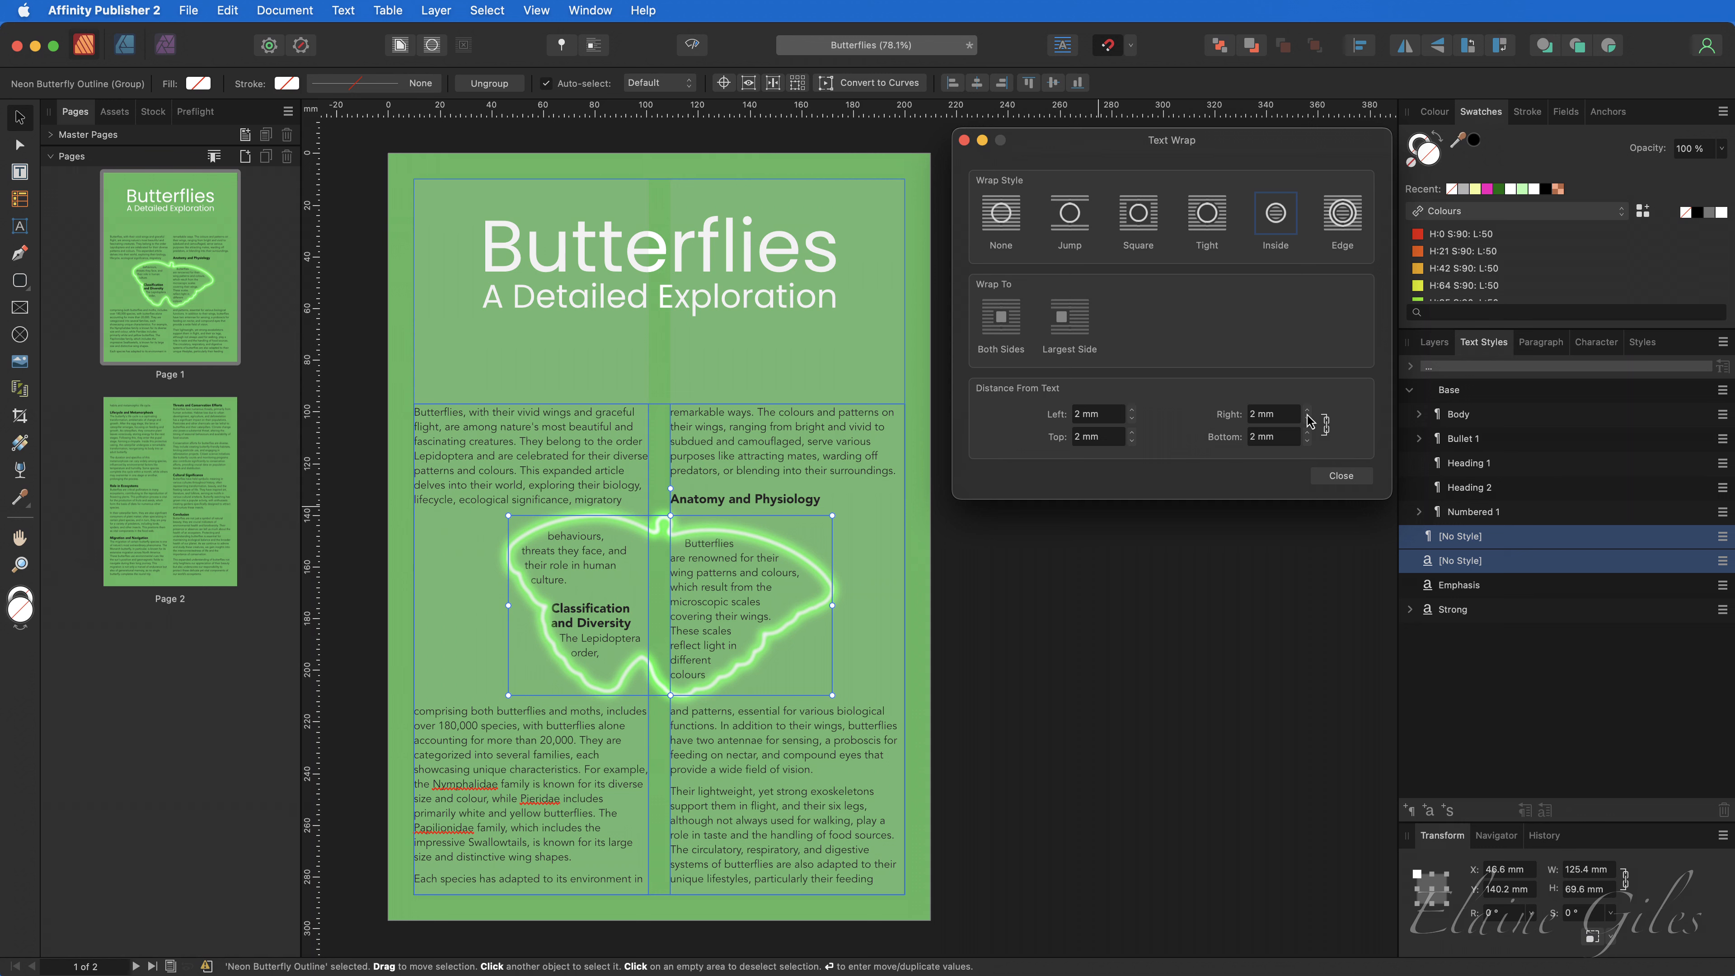
left_click(1308, 411)
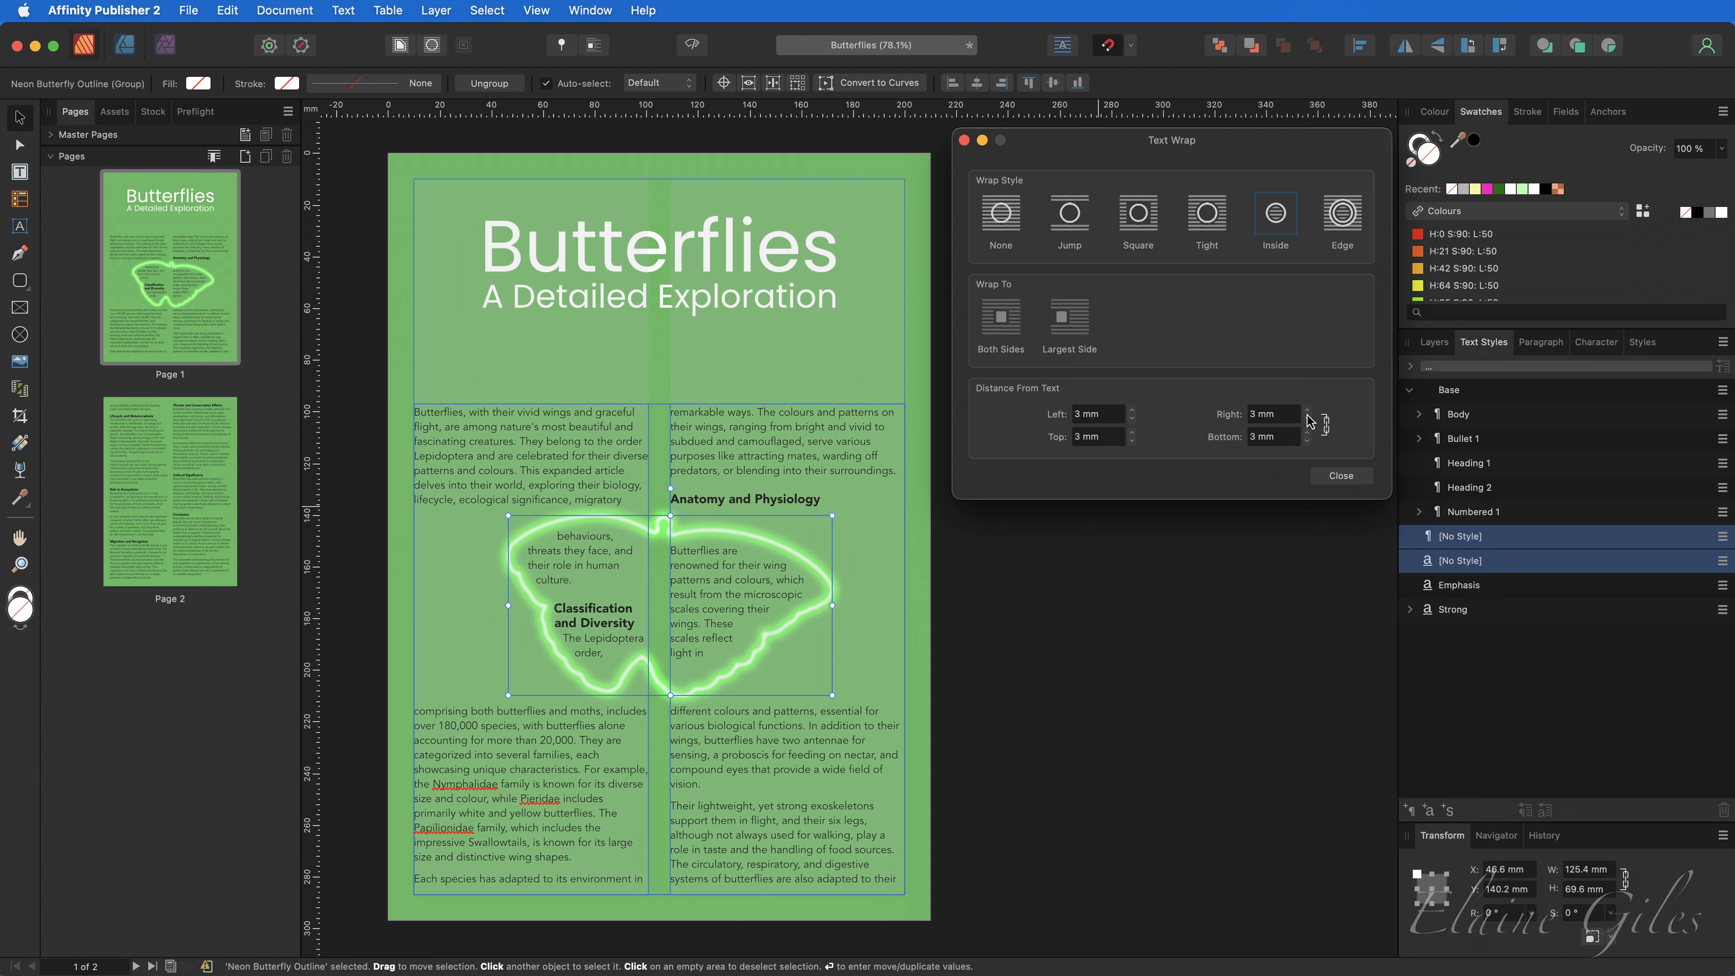
Try the Edge wrap style on the butterfly outline lower down the page, and delete the outline.
left_click(1343, 220)
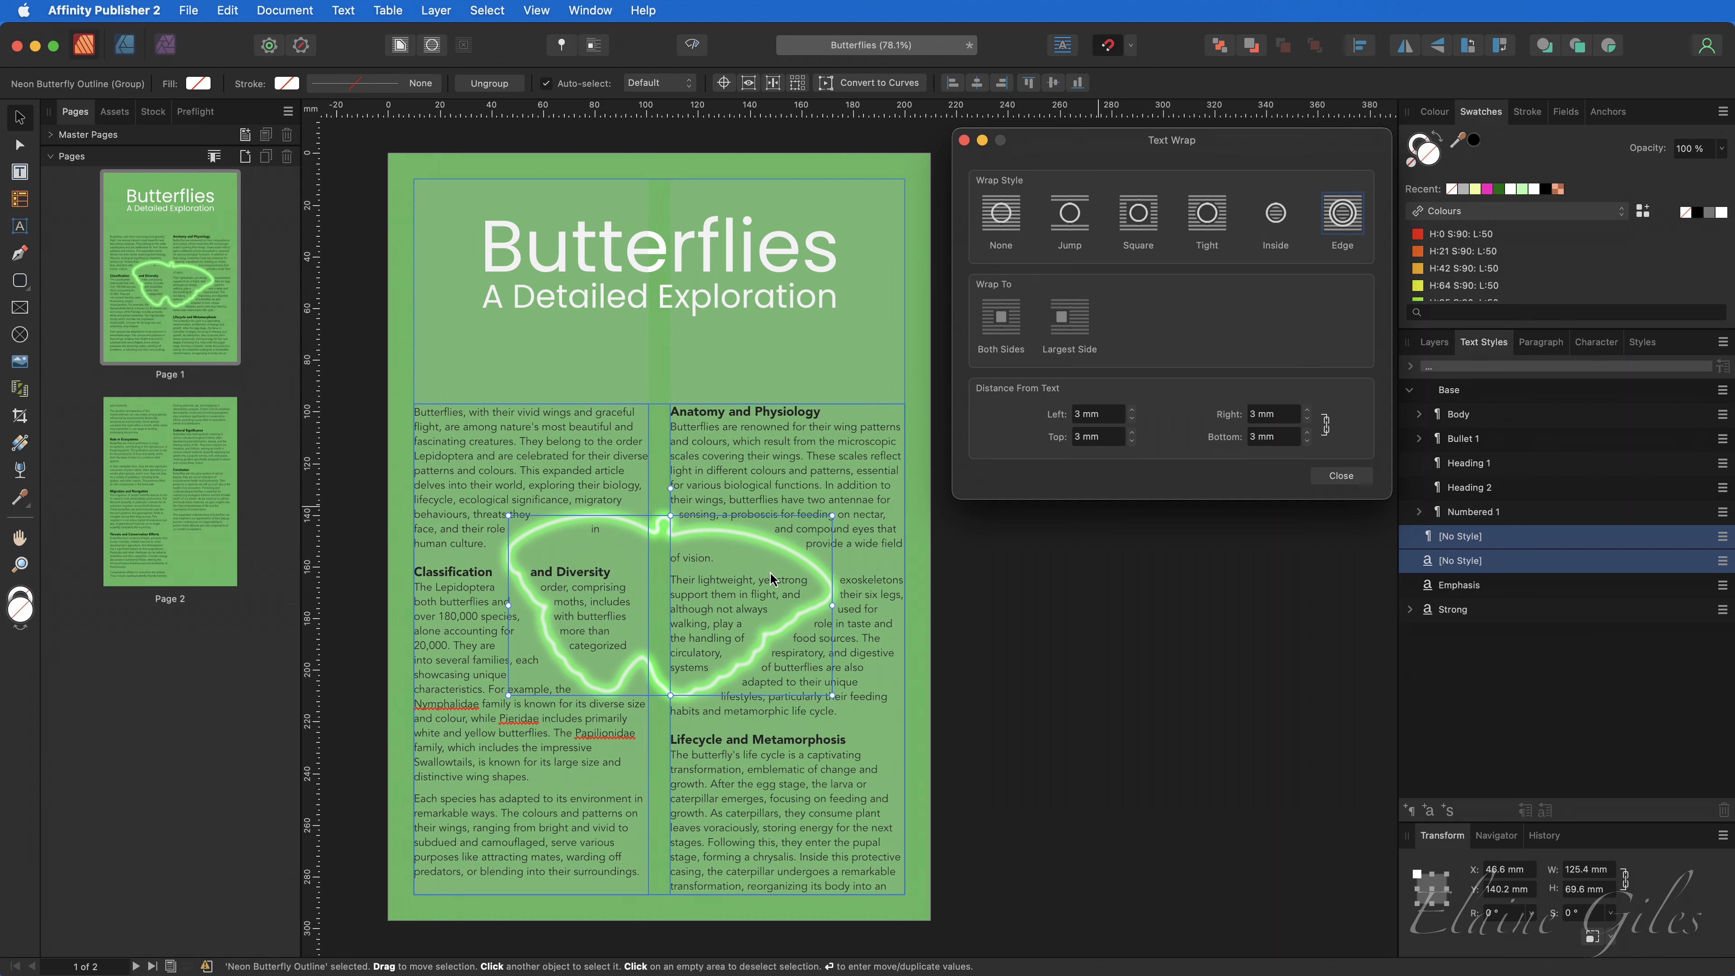
left_click_drag(757, 653, 751, 712)
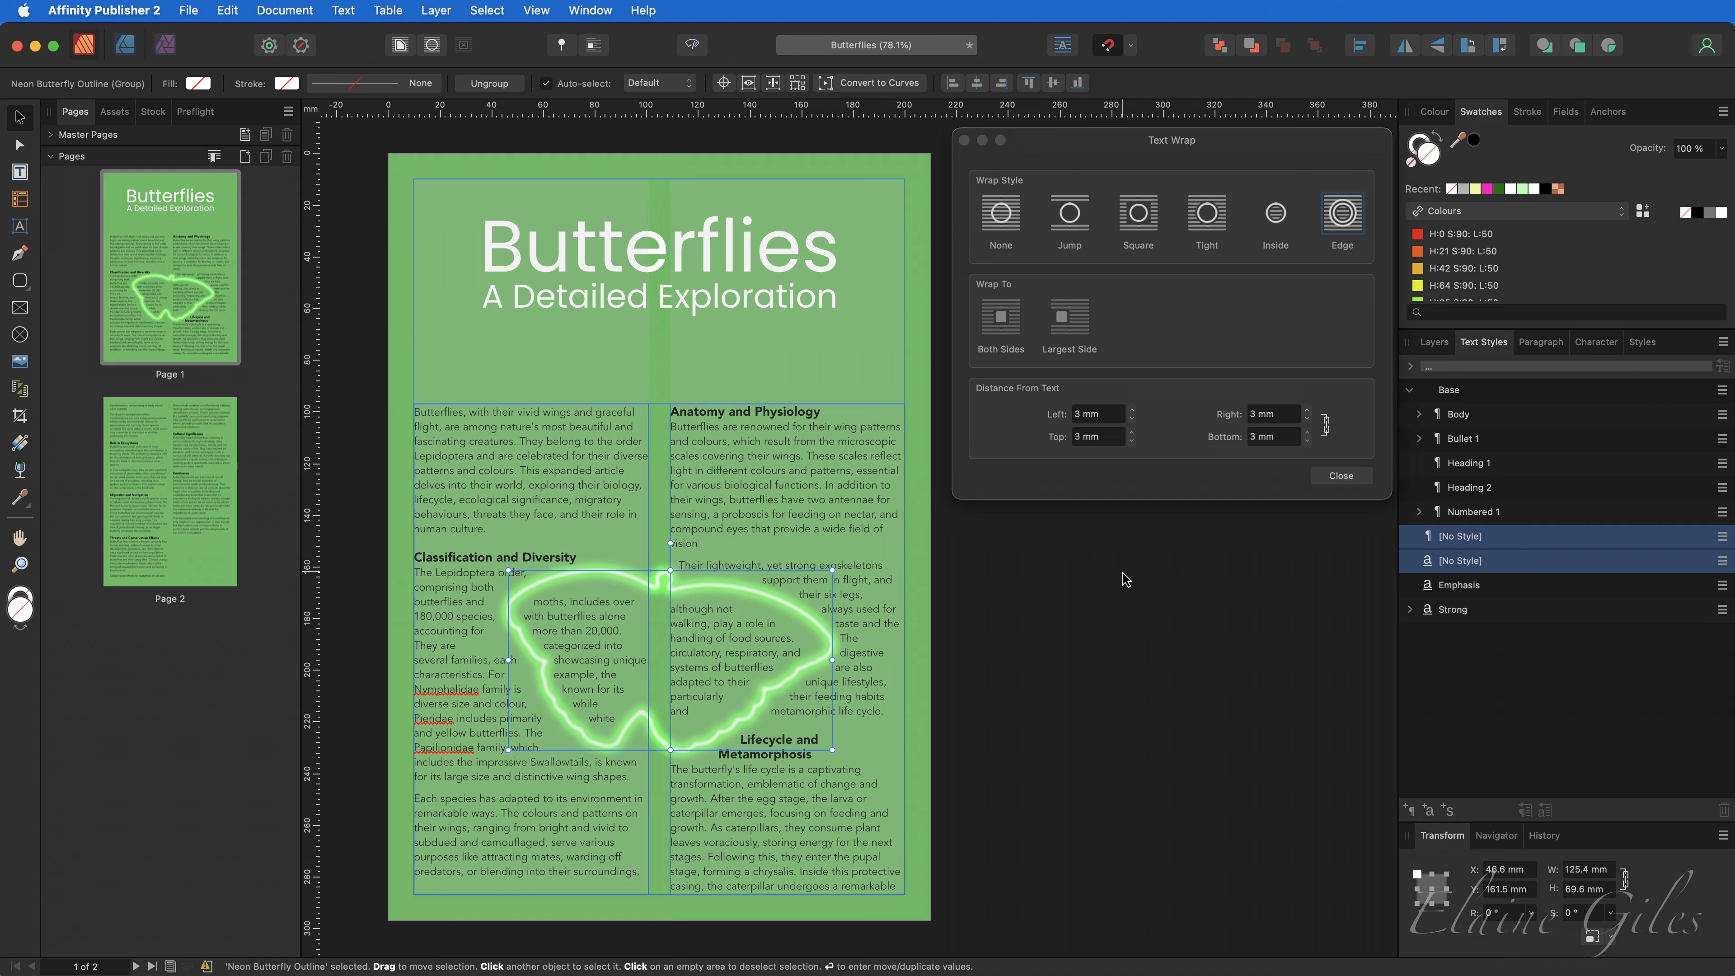
key("Delete")
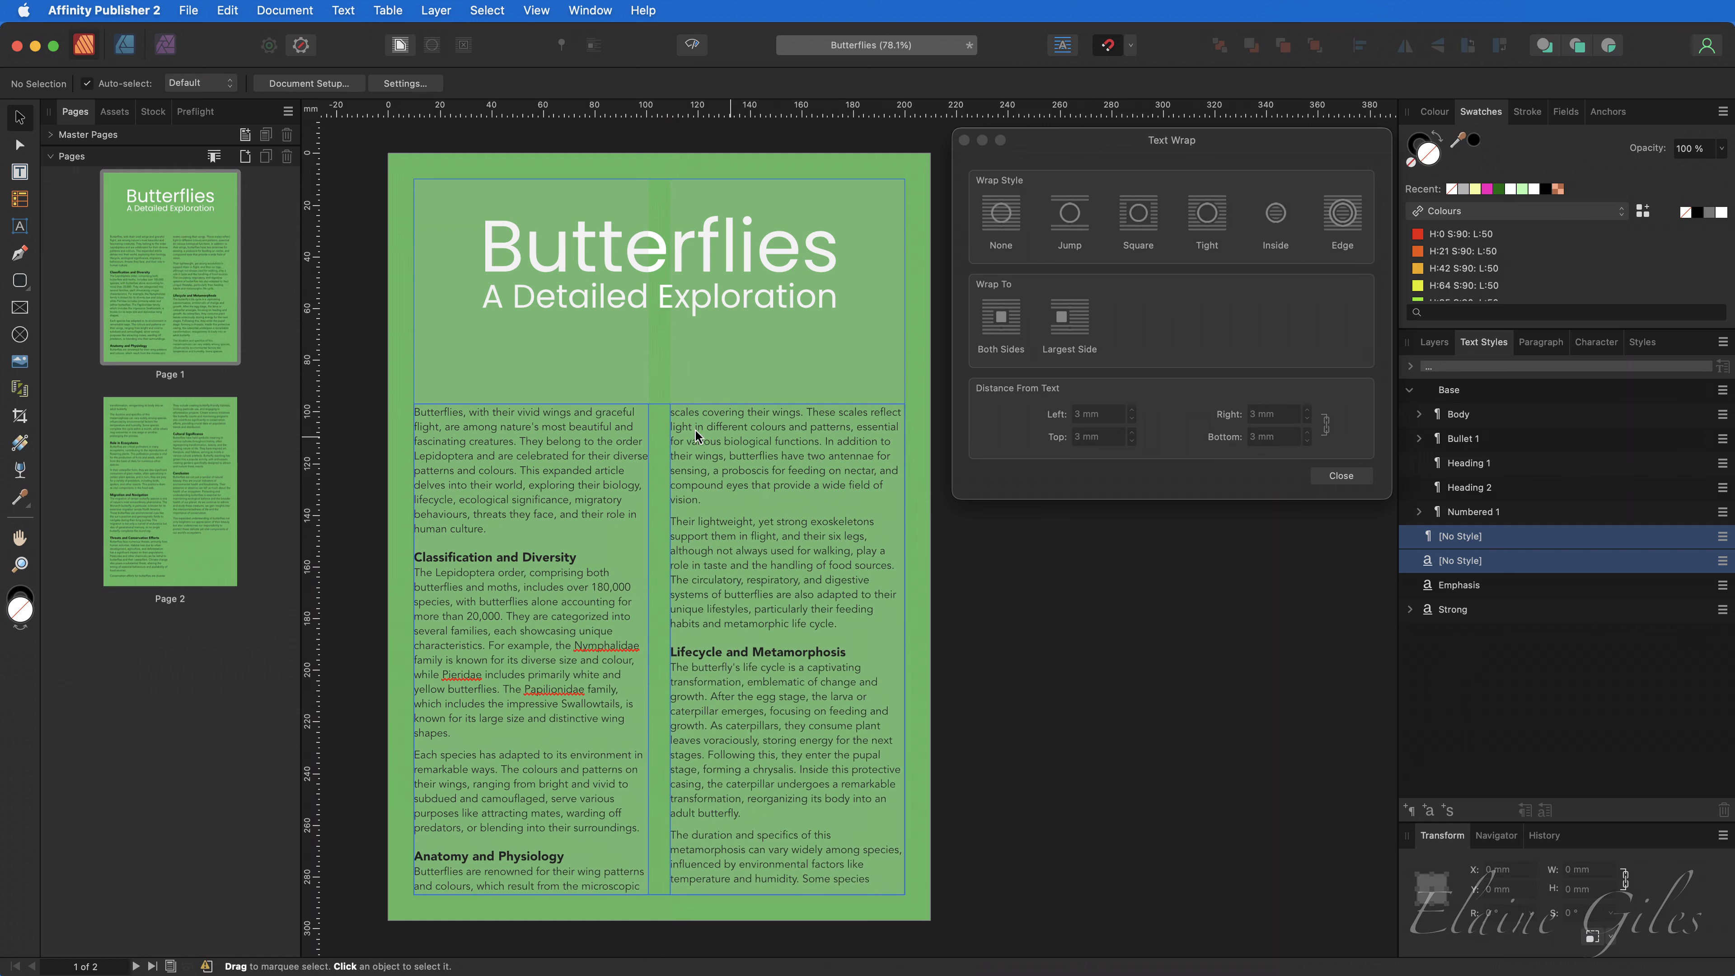
Draw a circular picture frame about 67 mm wide over the columns, and fit it inside the left column at about 40 mm wide.
left_click(20, 335)
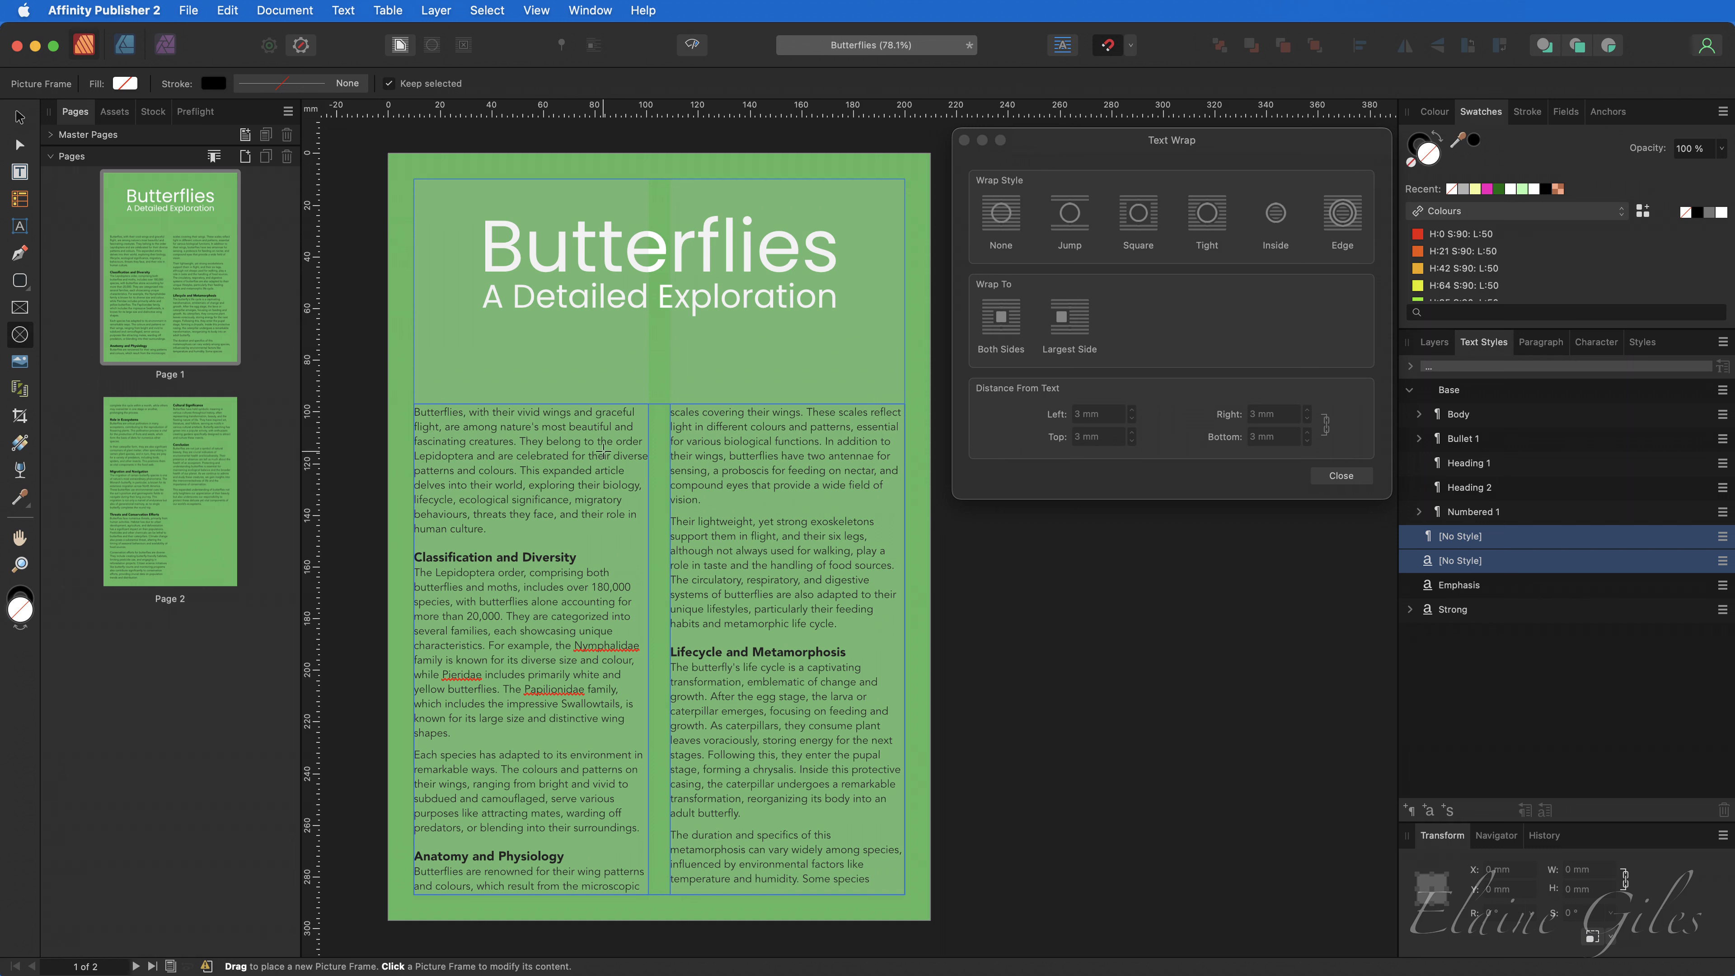
left_click_drag(634, 428, 807, 602)
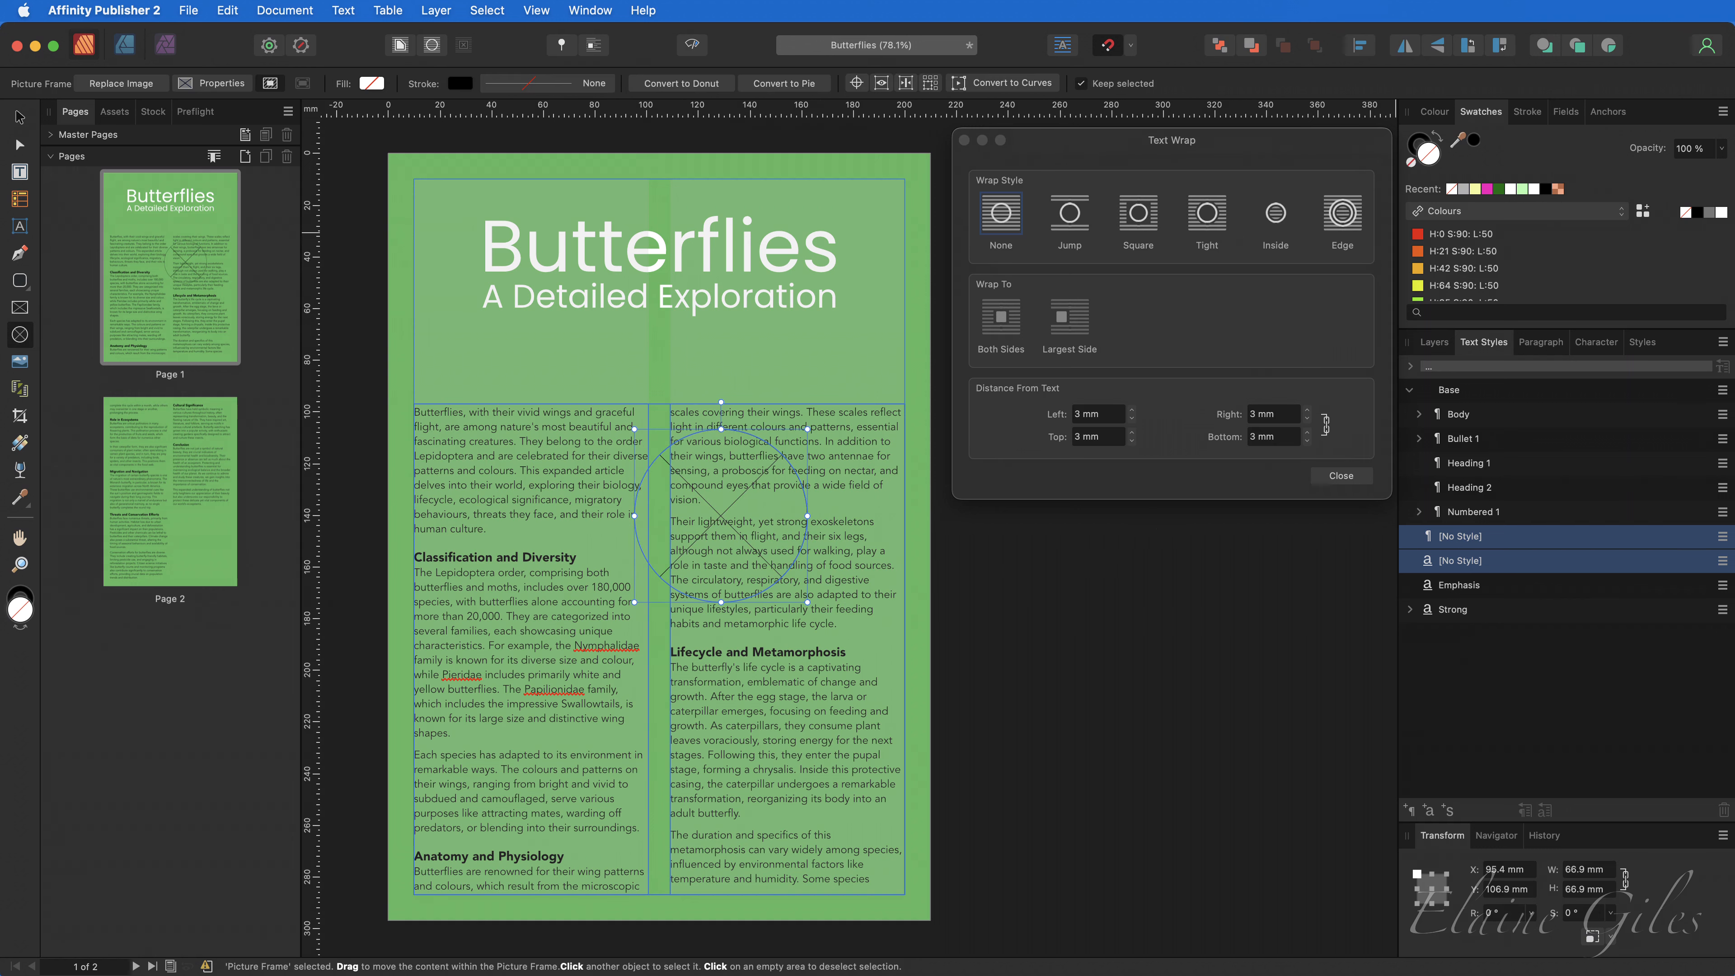
left_click_drag(796, 588, 591, 672)
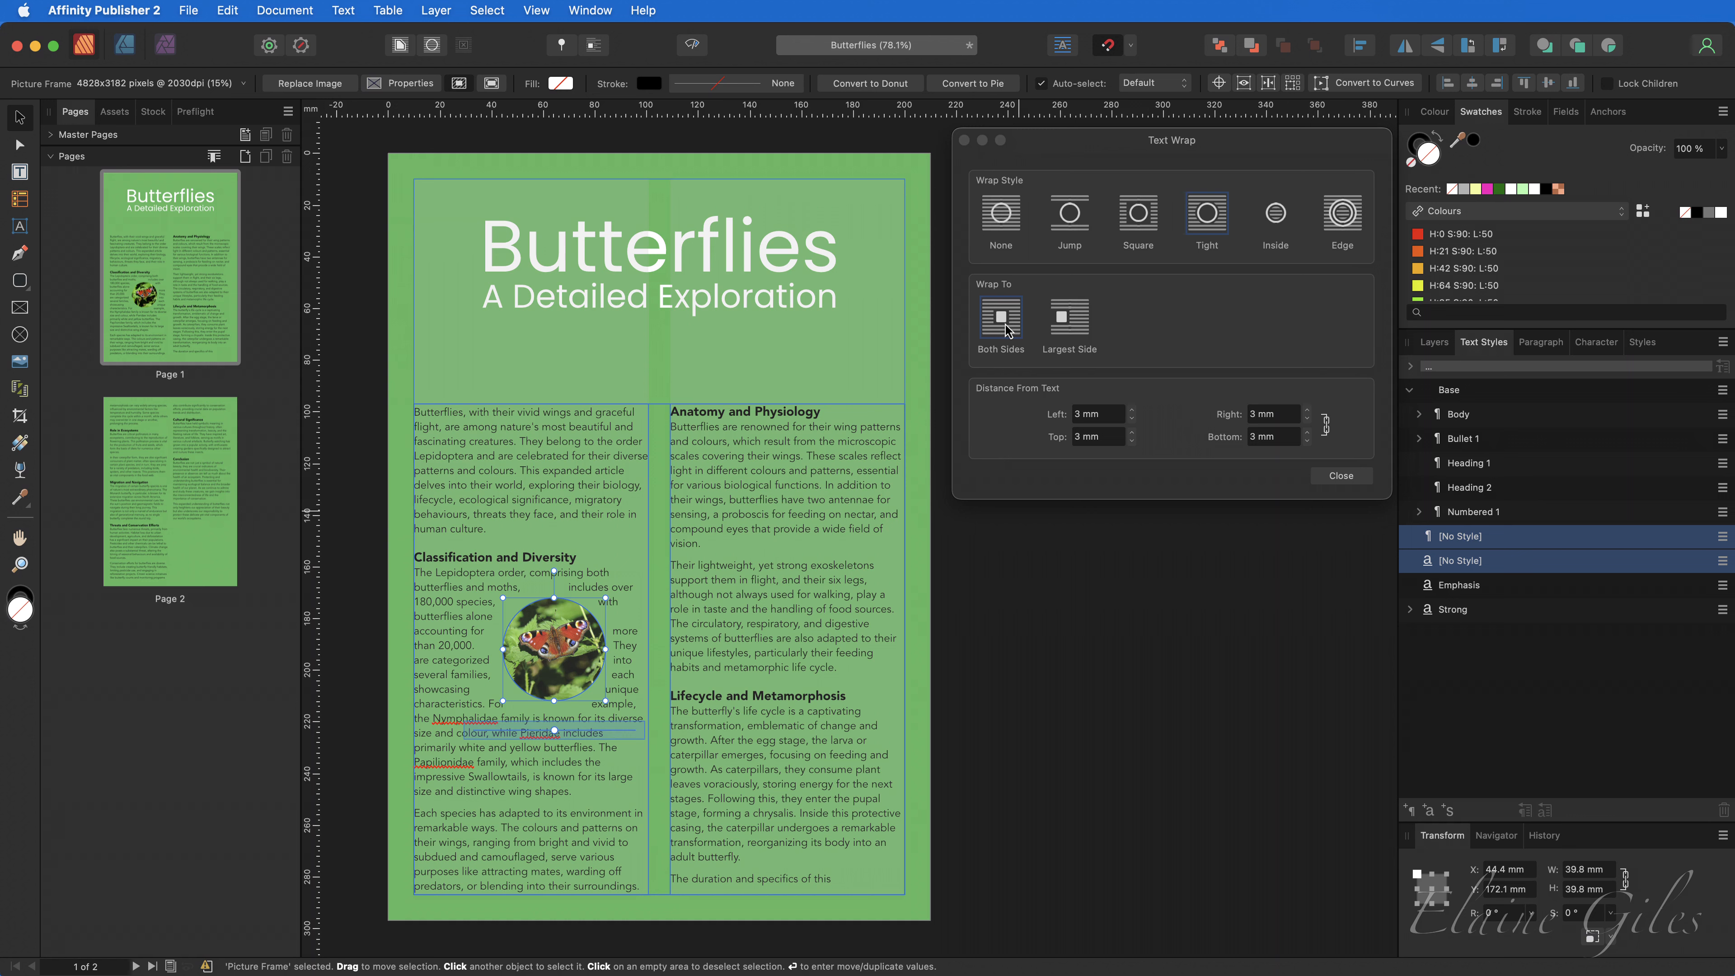
Wrap the text to the Largest Side of the picture and move the frame left within its column to about X 32.9 mm.
left_click(1075, 327)
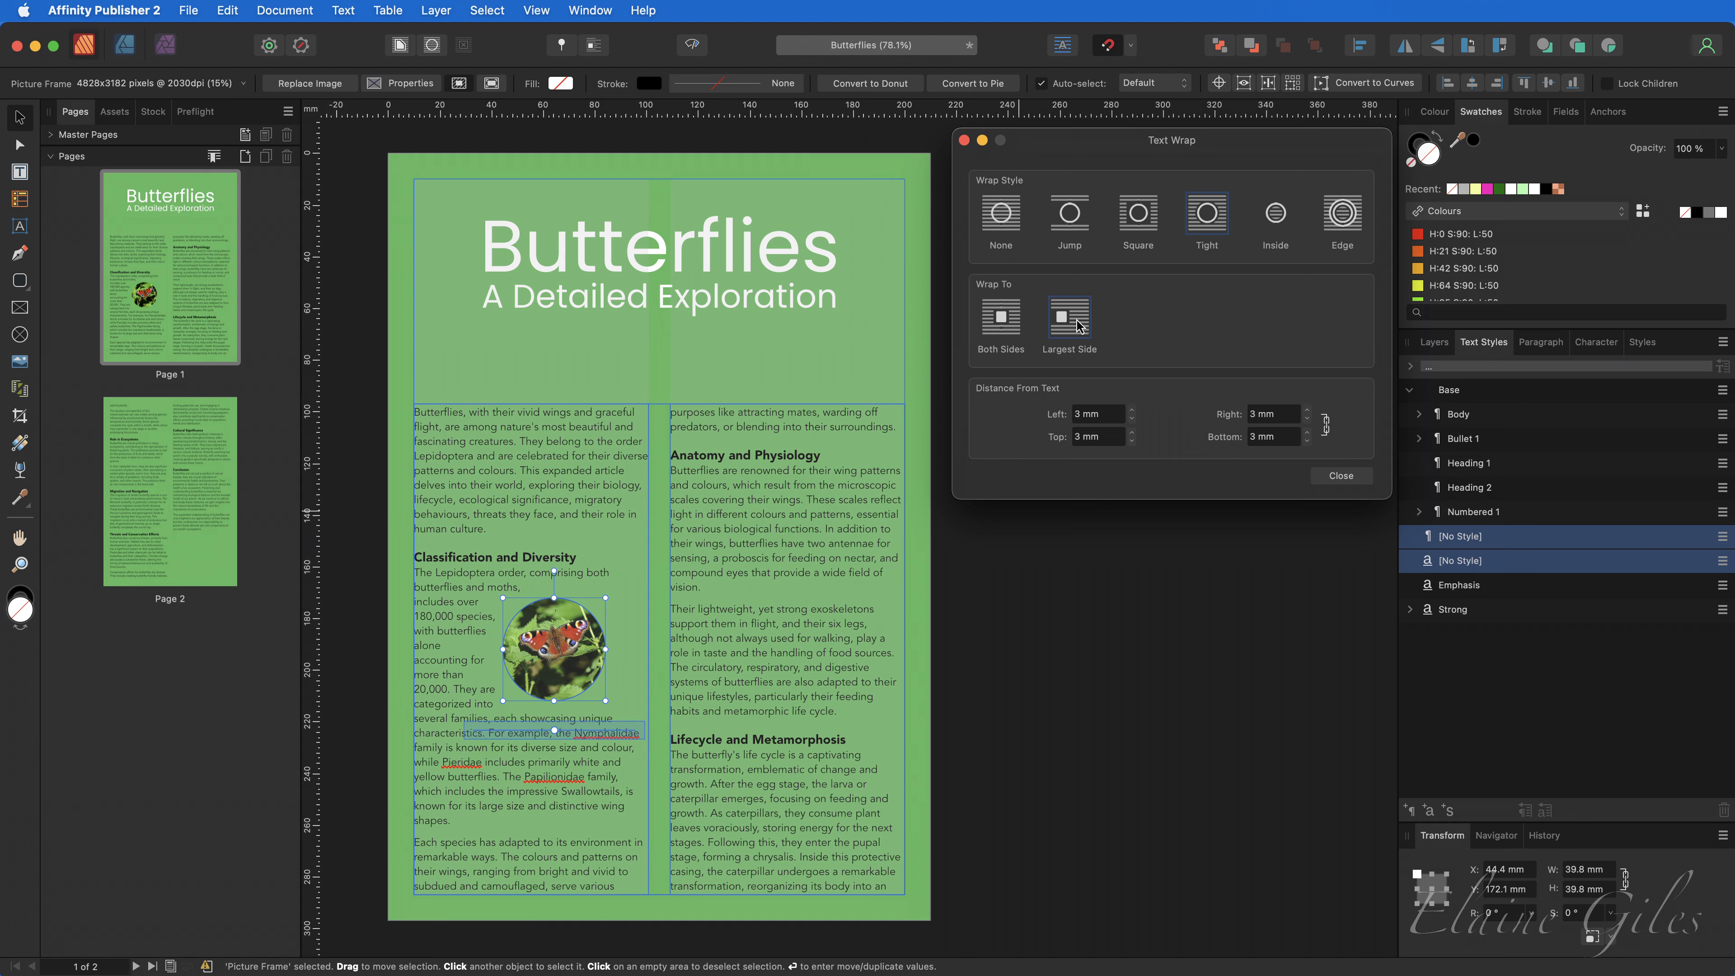
left_click_drag(576, 688, 548, 685)
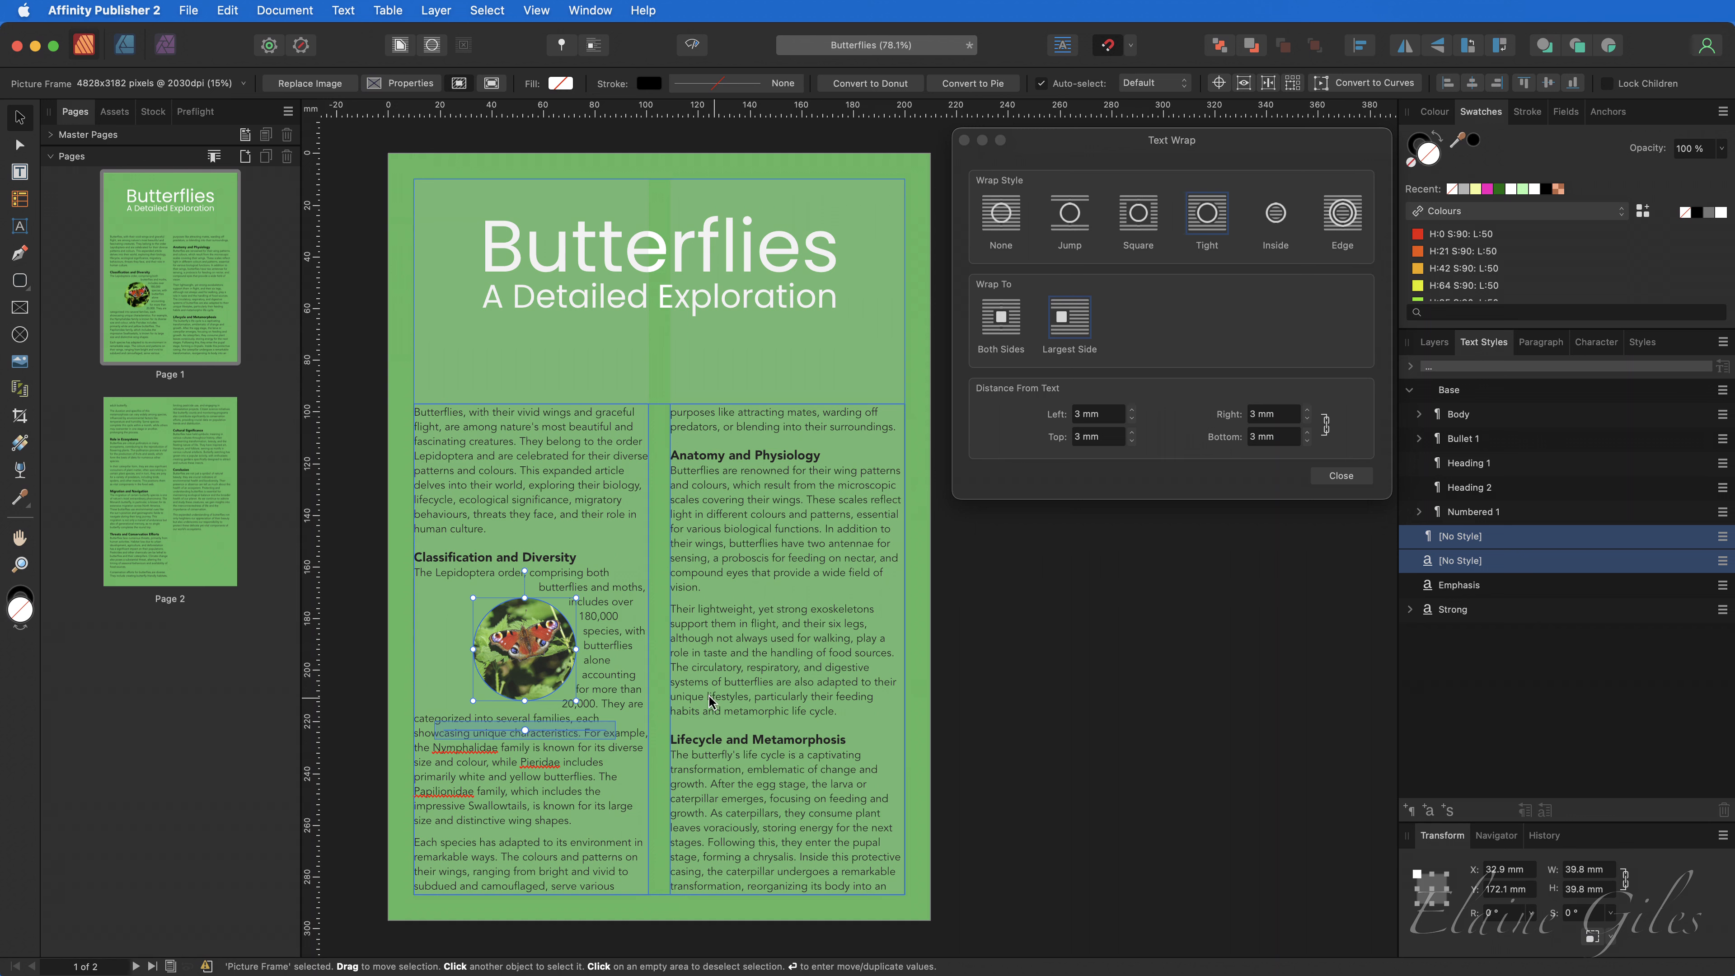
Enlarge the picture frame to about 54.5 mm and move it to the right column's left edge, at about X 109.2 mm, Y 117.7 mm.
left_click_drag(582, 606, 628, 572)
left_click_drag(580, 668, 695, 675)
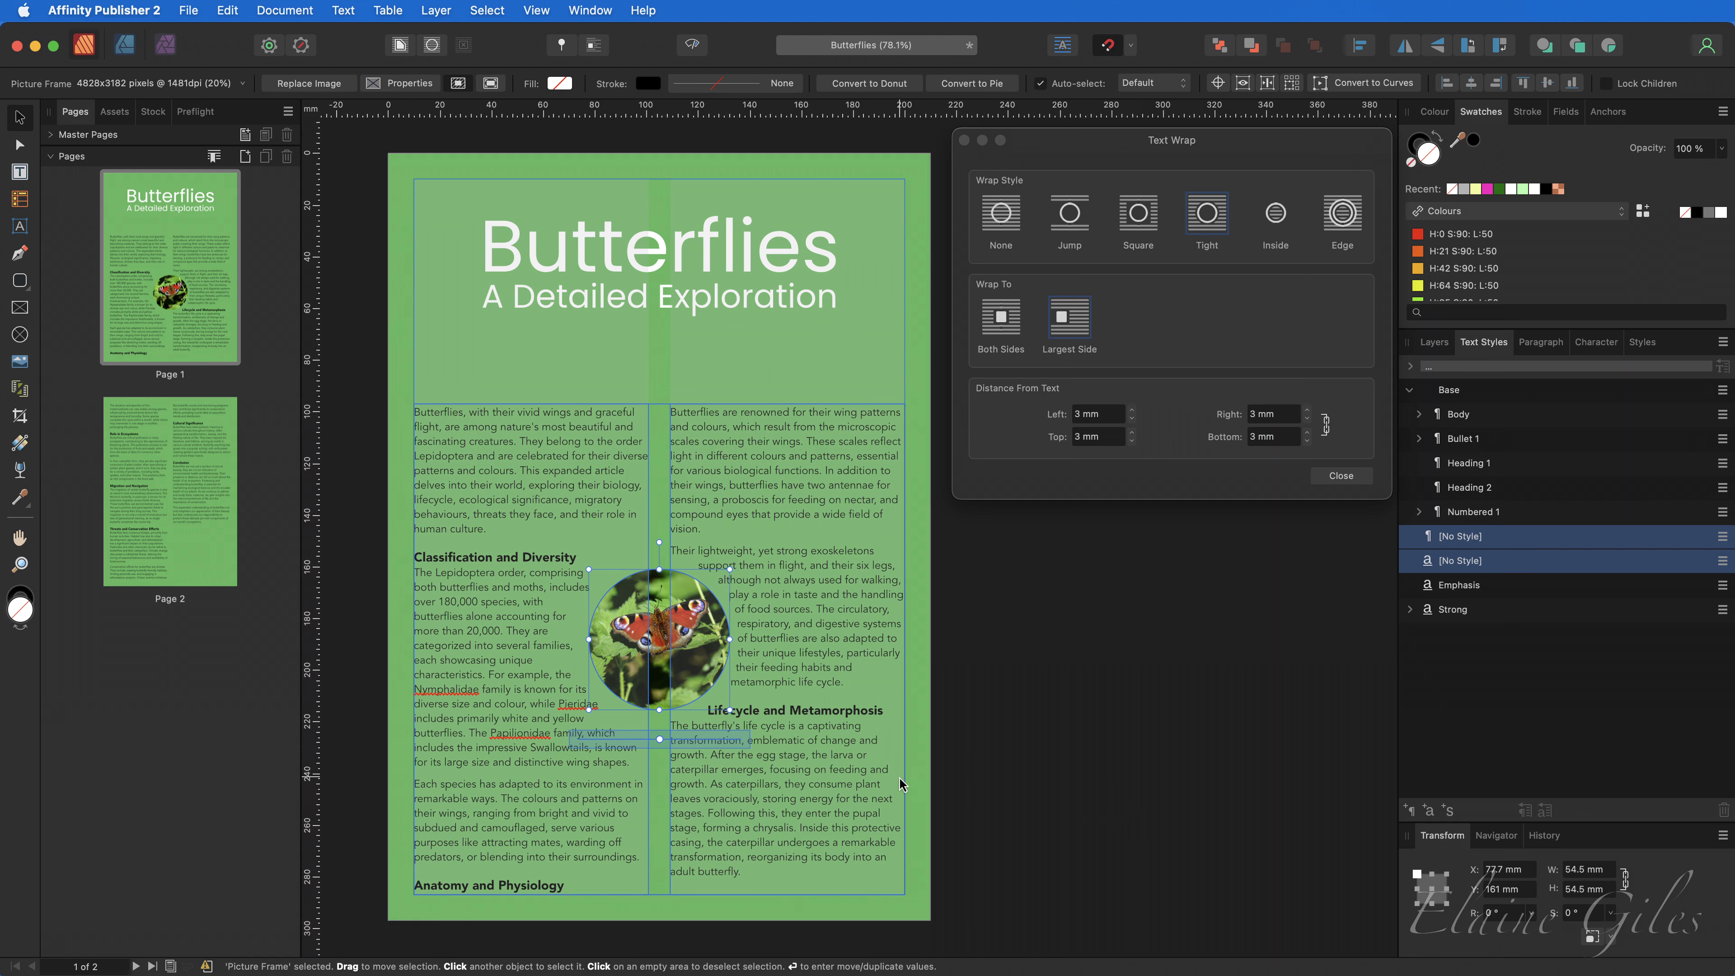
left_click_drag(698, 681, 743, 680)
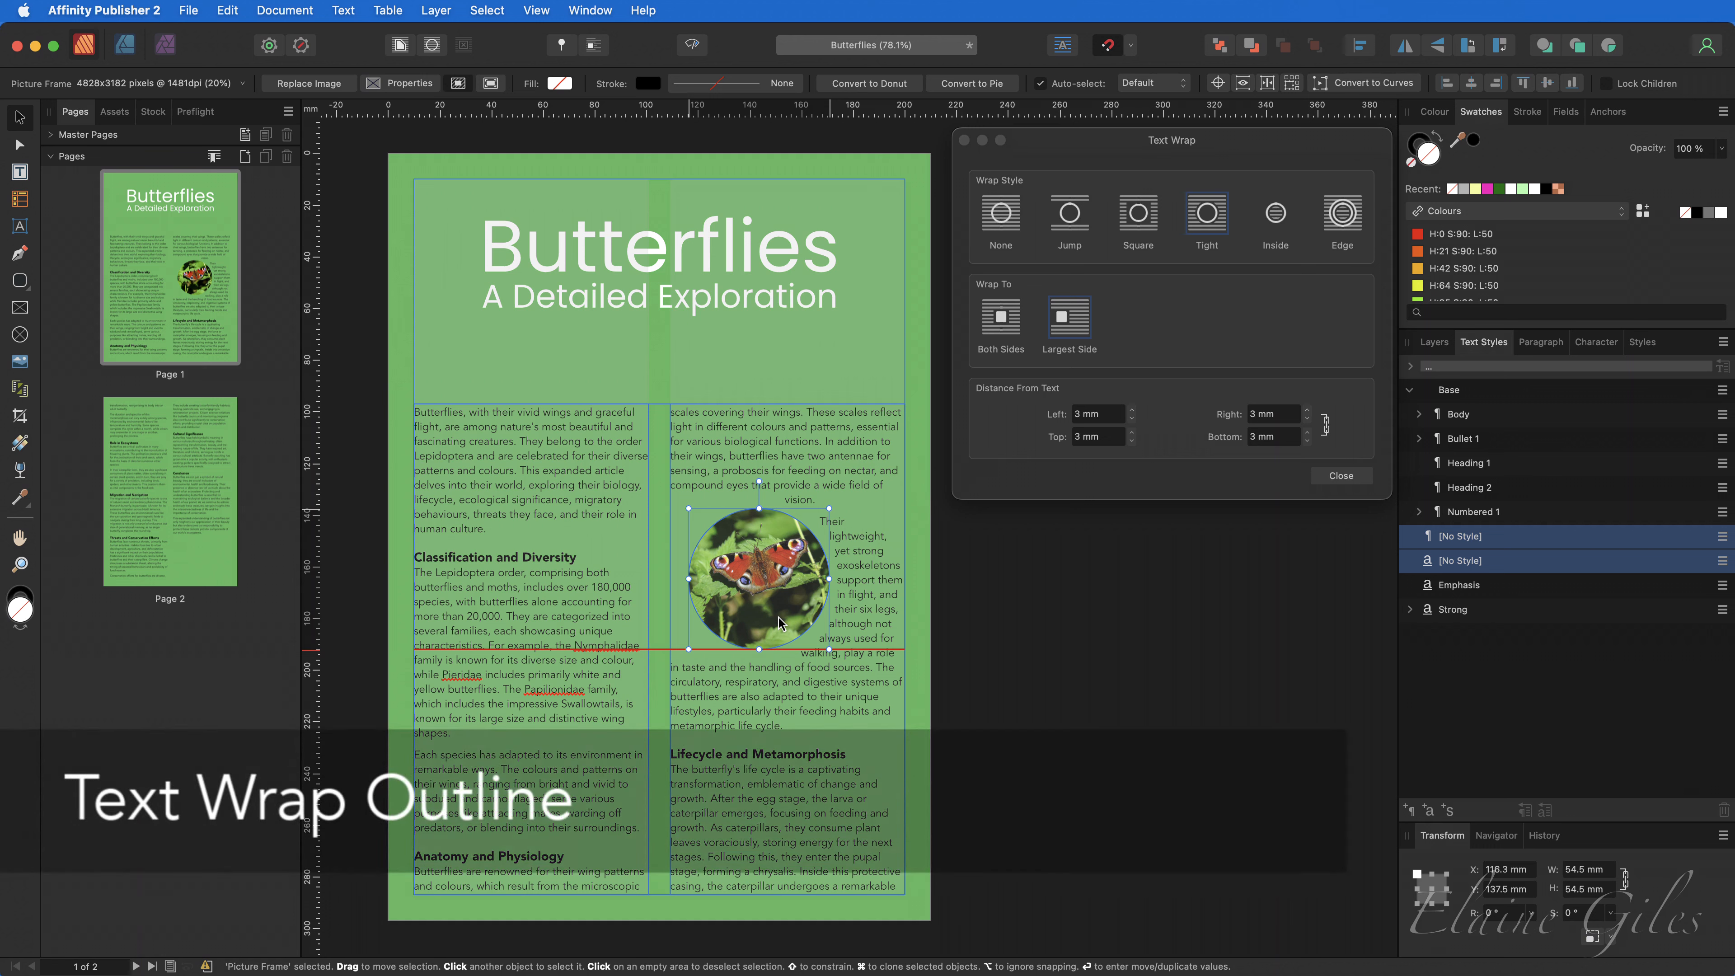
left_click_drag(778, 619, 764, 579)
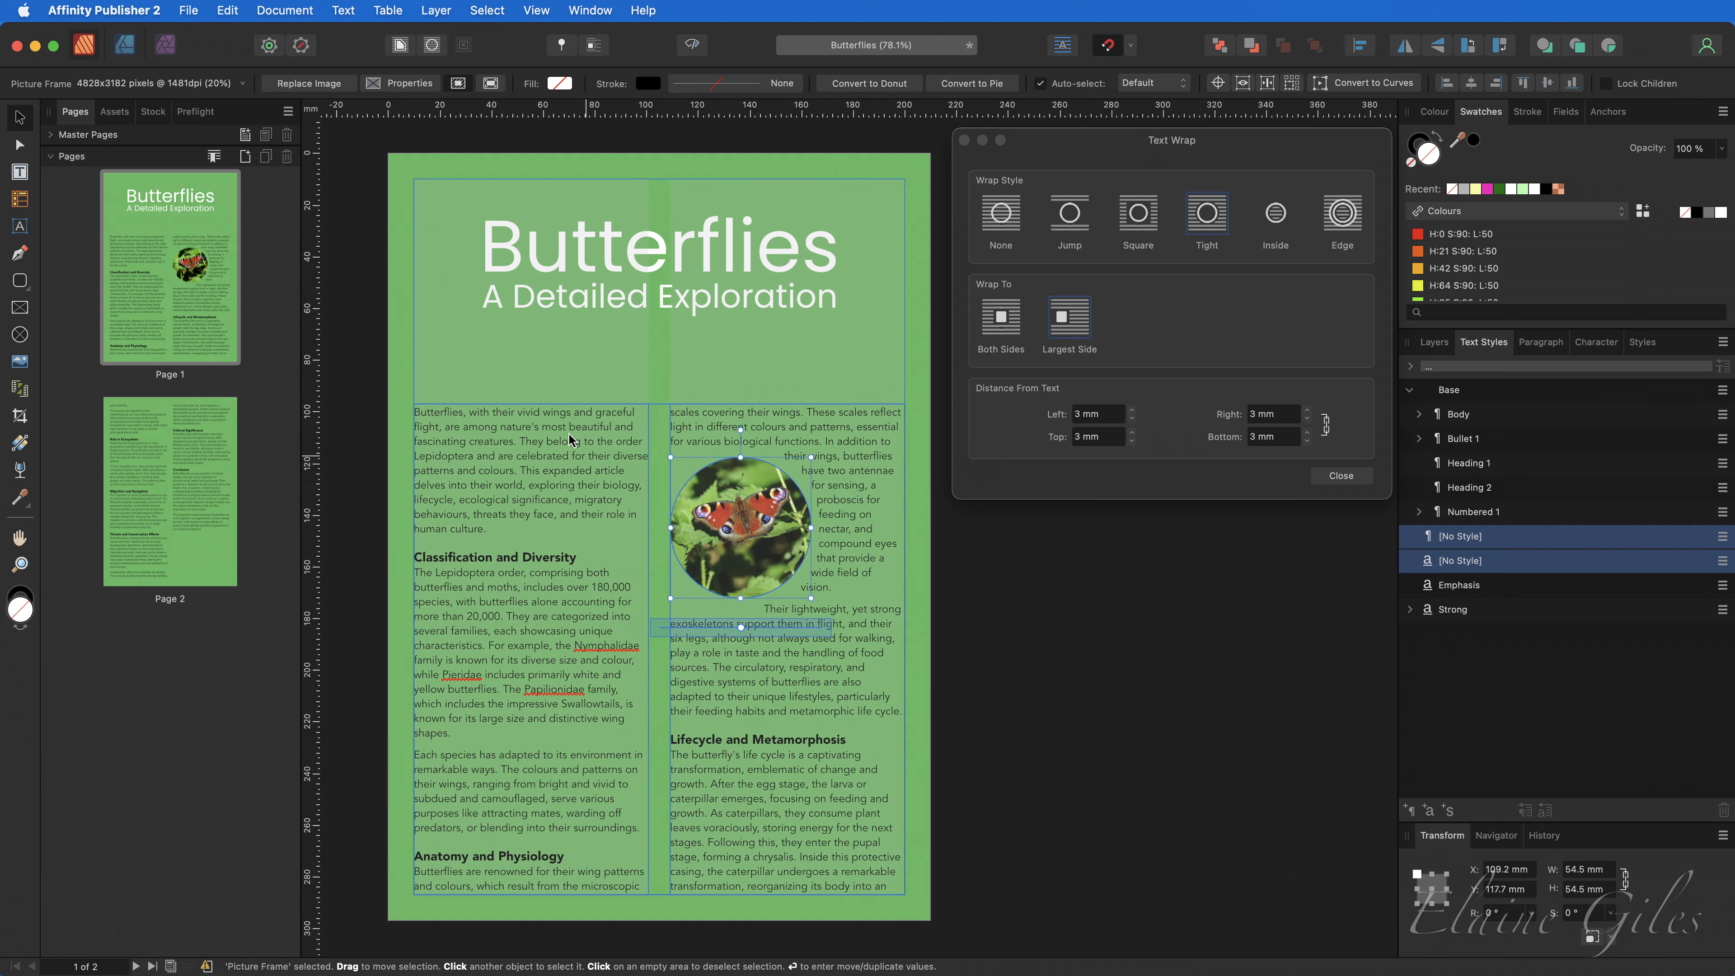
Edit the picture's wrap outline, pulling its right node to the margin at X 200 mm and extending that node's upper handle upward.
left_click(435, 48)
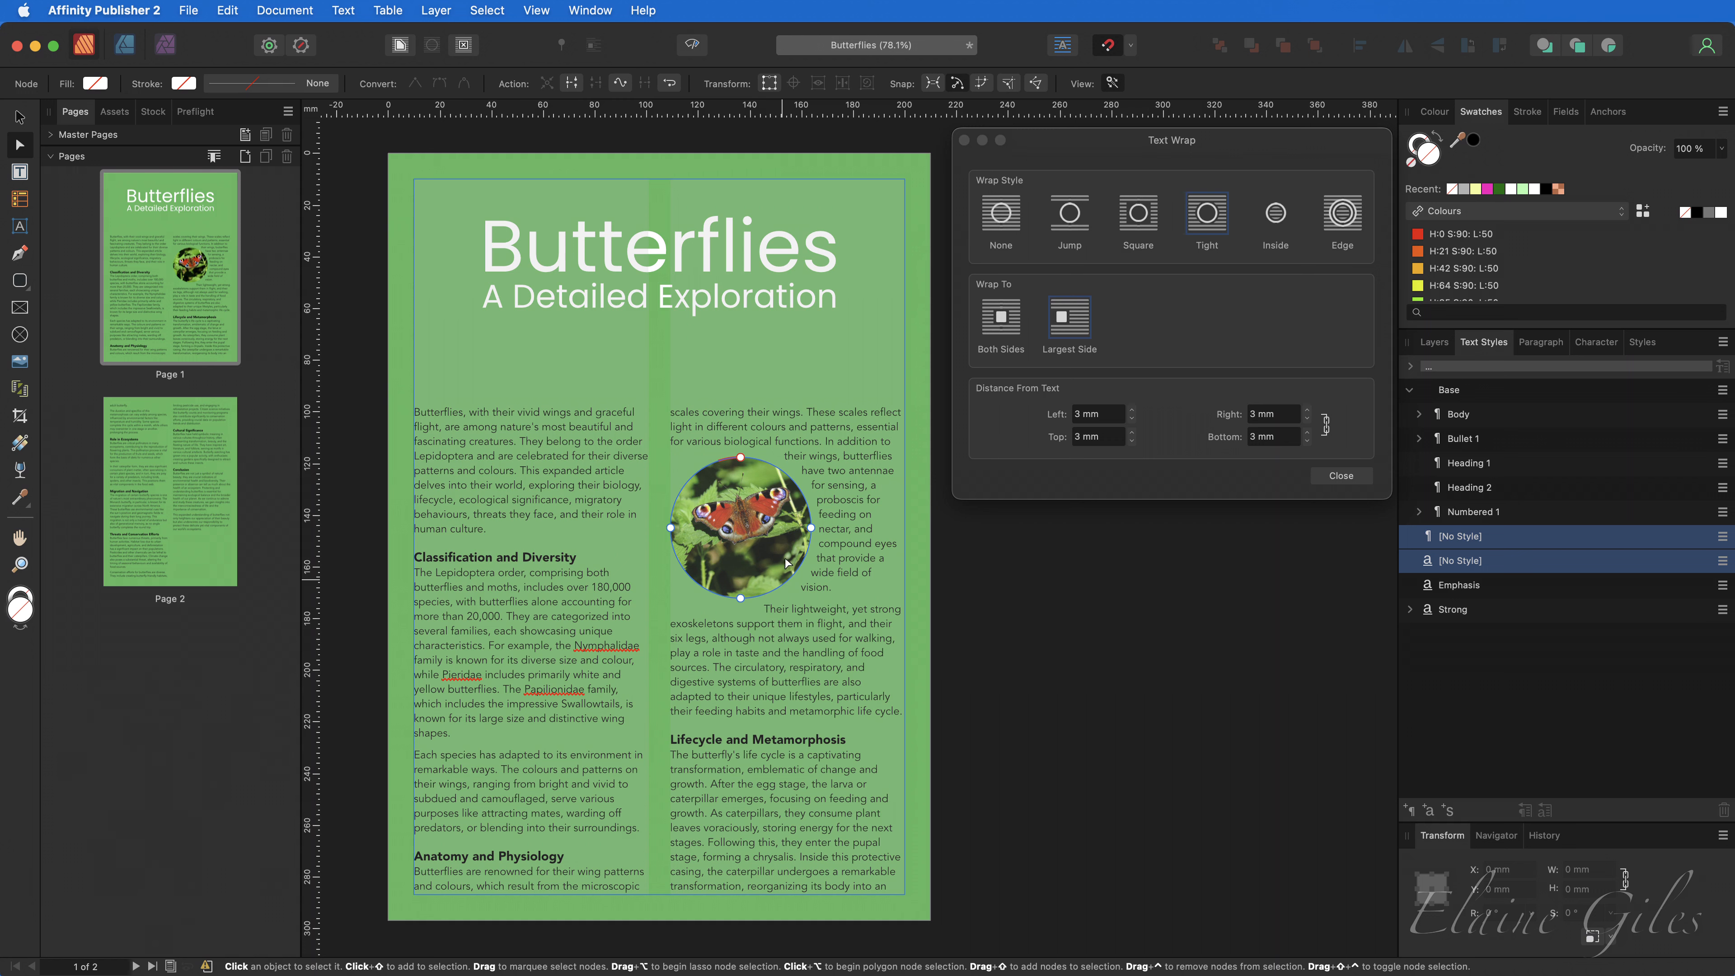
left_click_drag(820, 530, 905, 529)
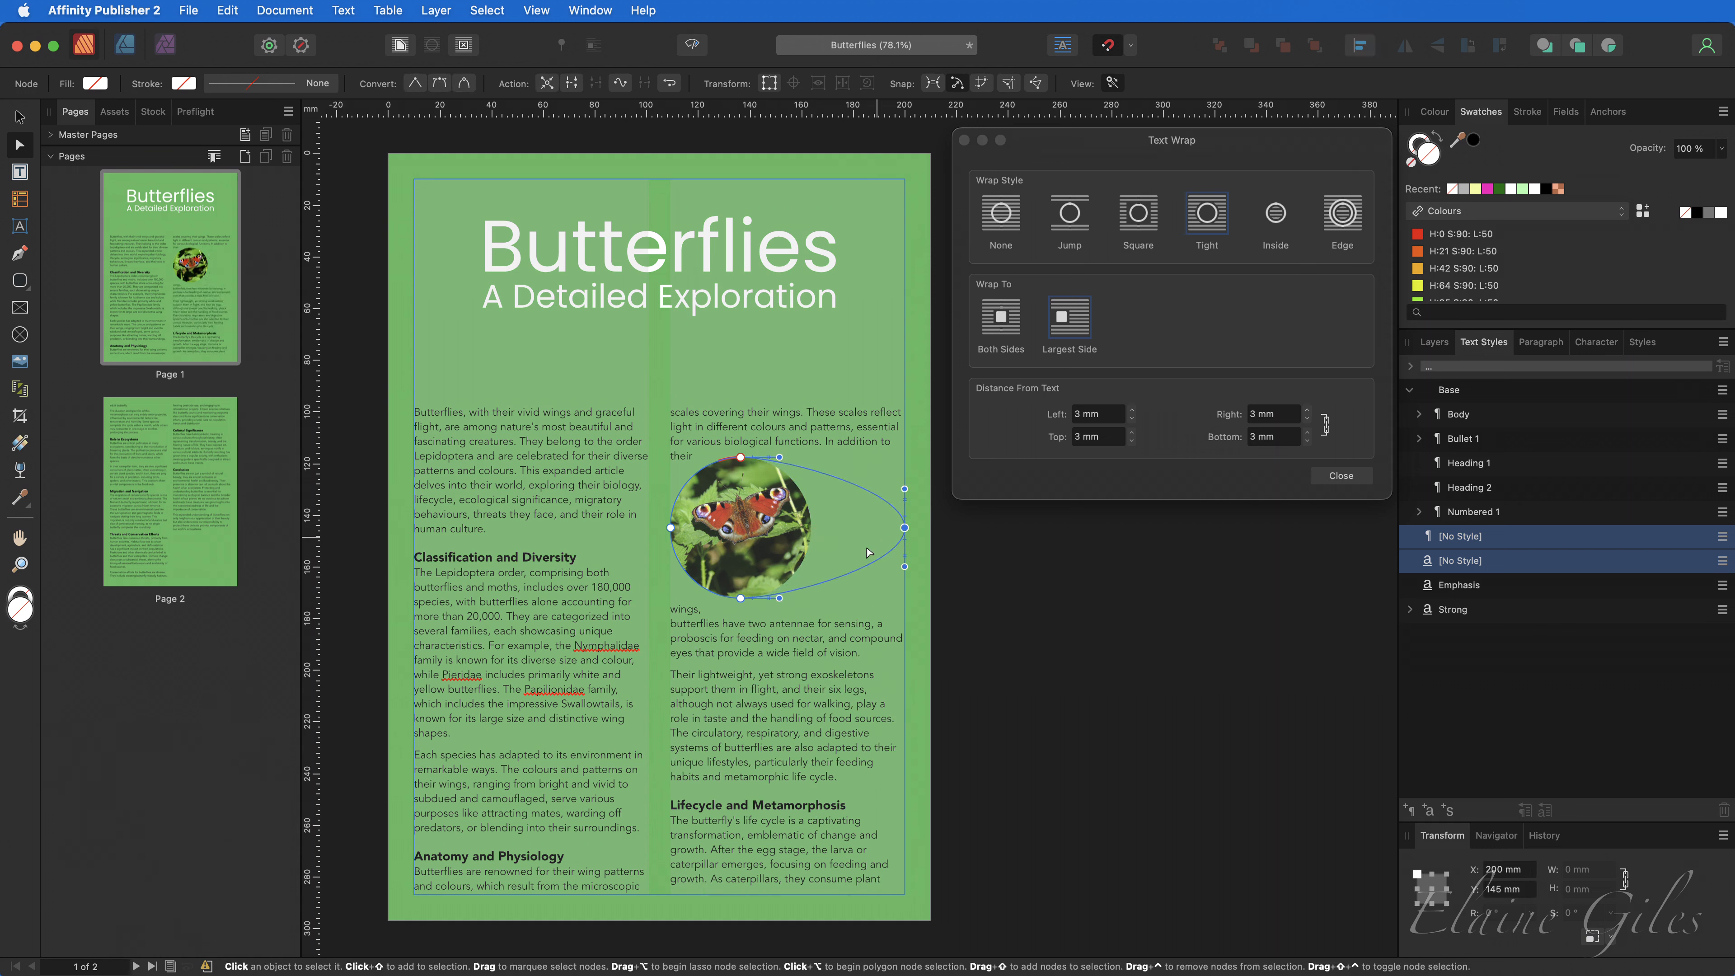
left_click(963, 769)
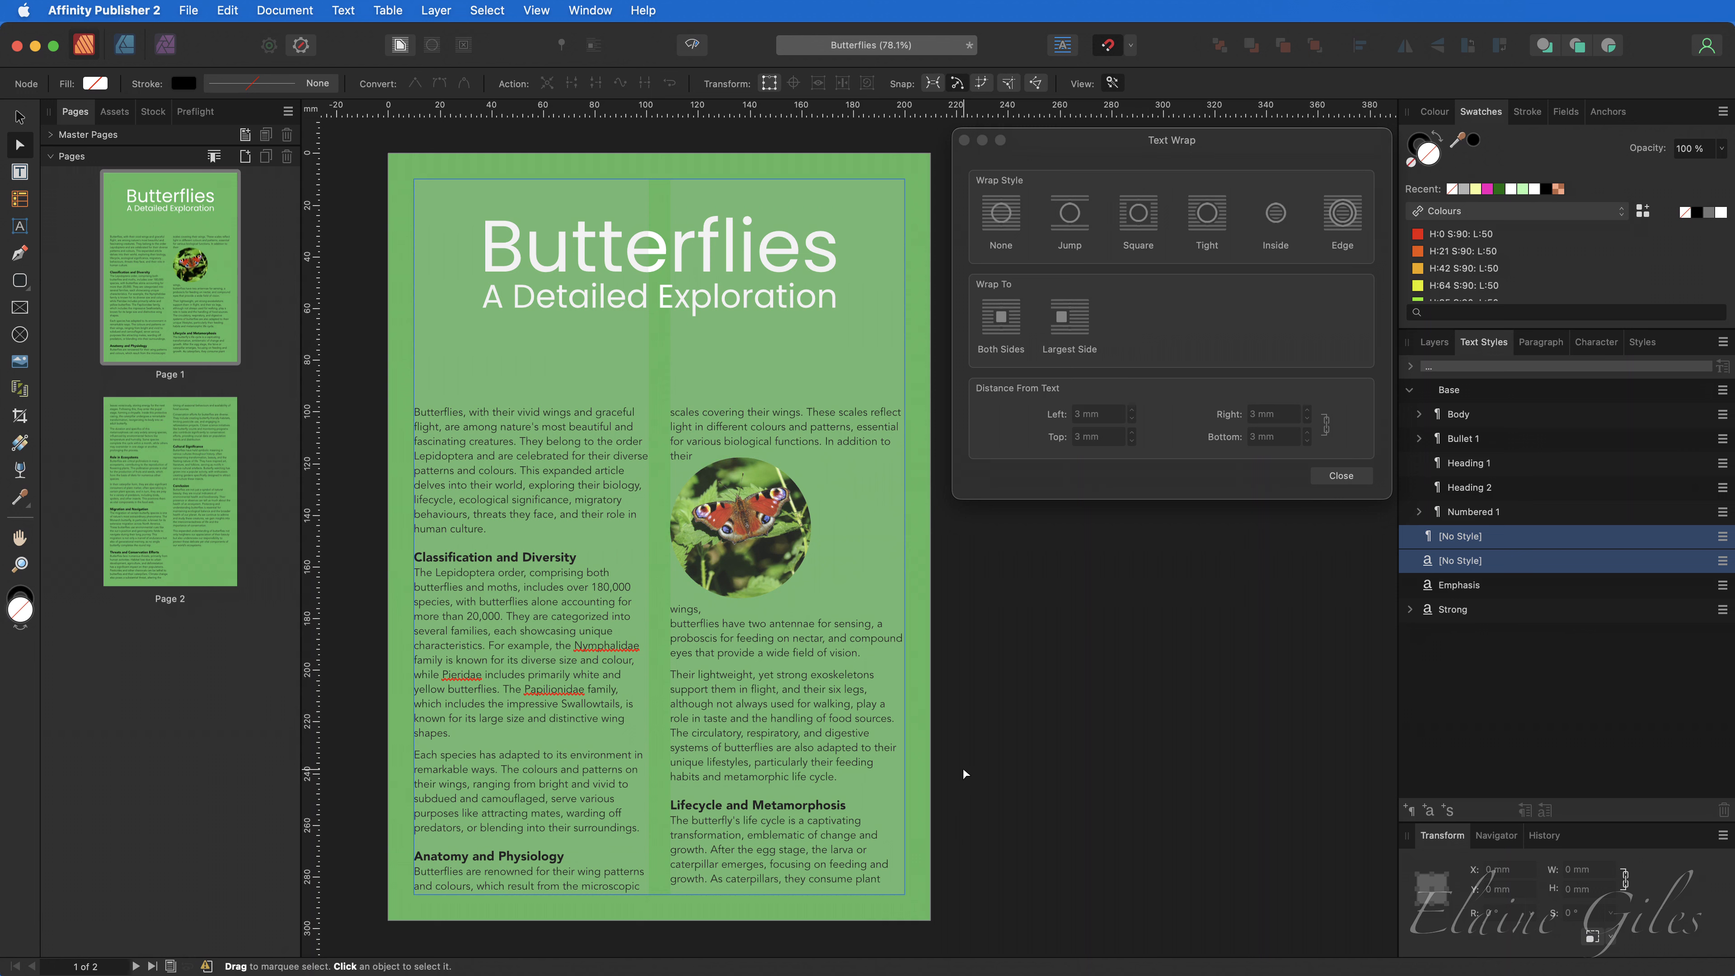
left_click(762, 561)
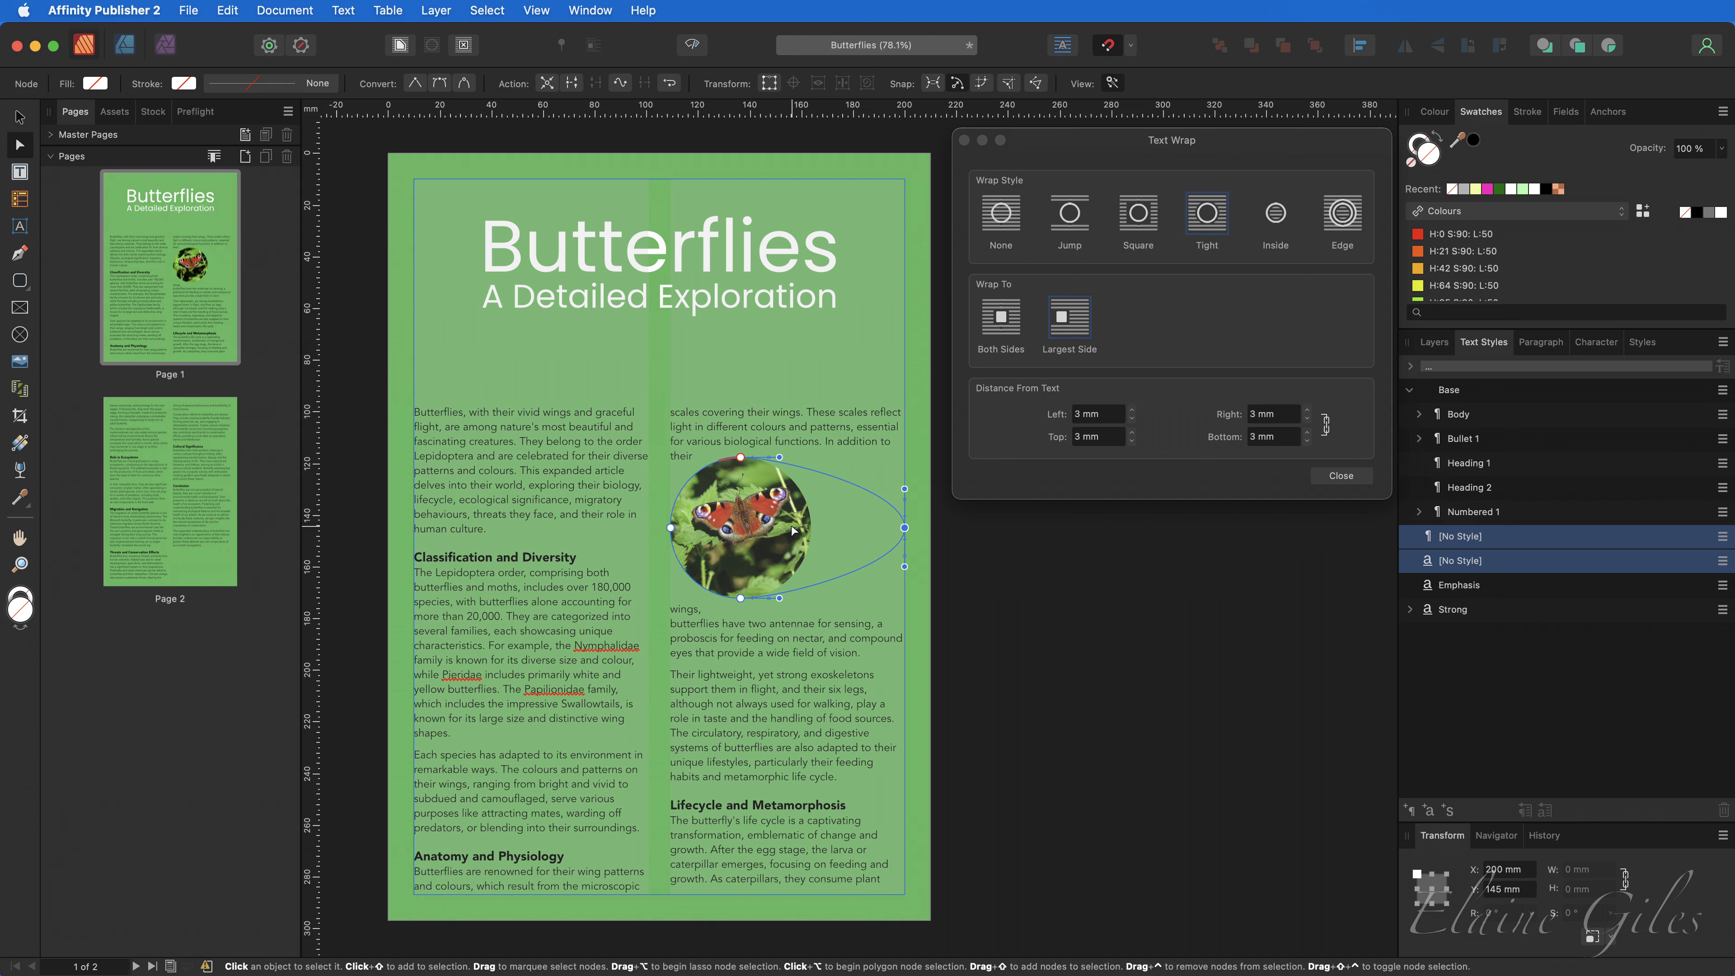
left_click_drag(904, 488, 904, 434)
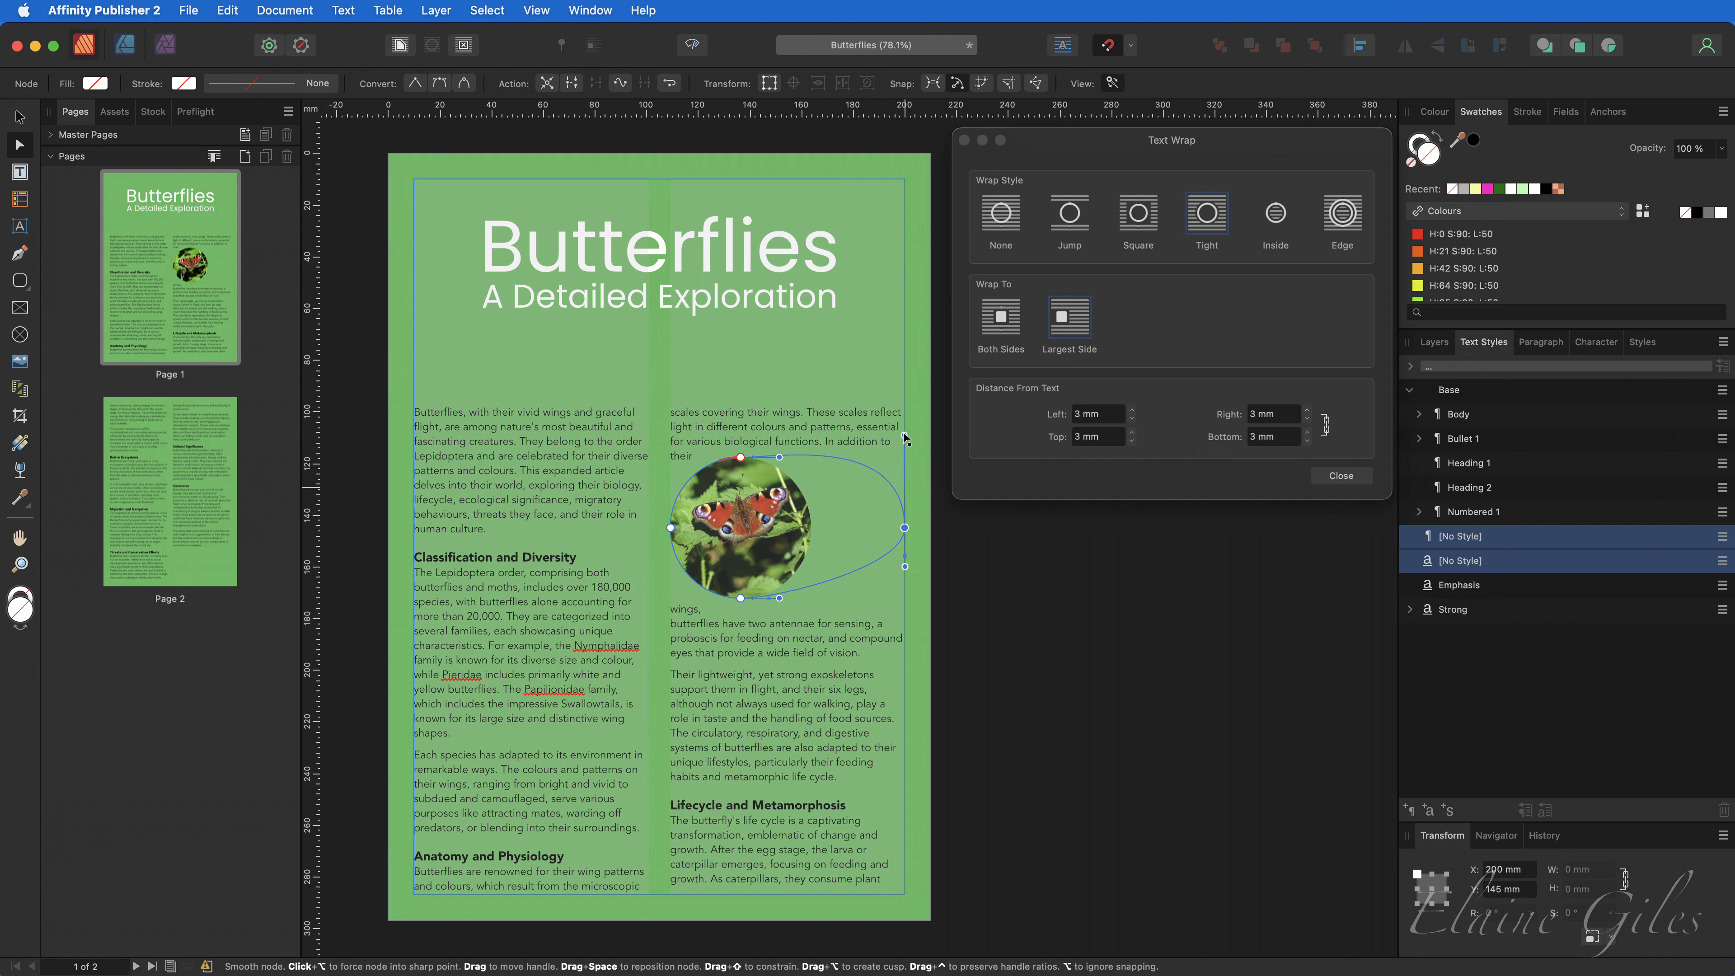
Add a sharp node to the wrap outline's lower left and place it at X 109.2 mm, Y 172.3 mm.
left_click(696, 583)
left_click_drag(696, 582, 680, 600)
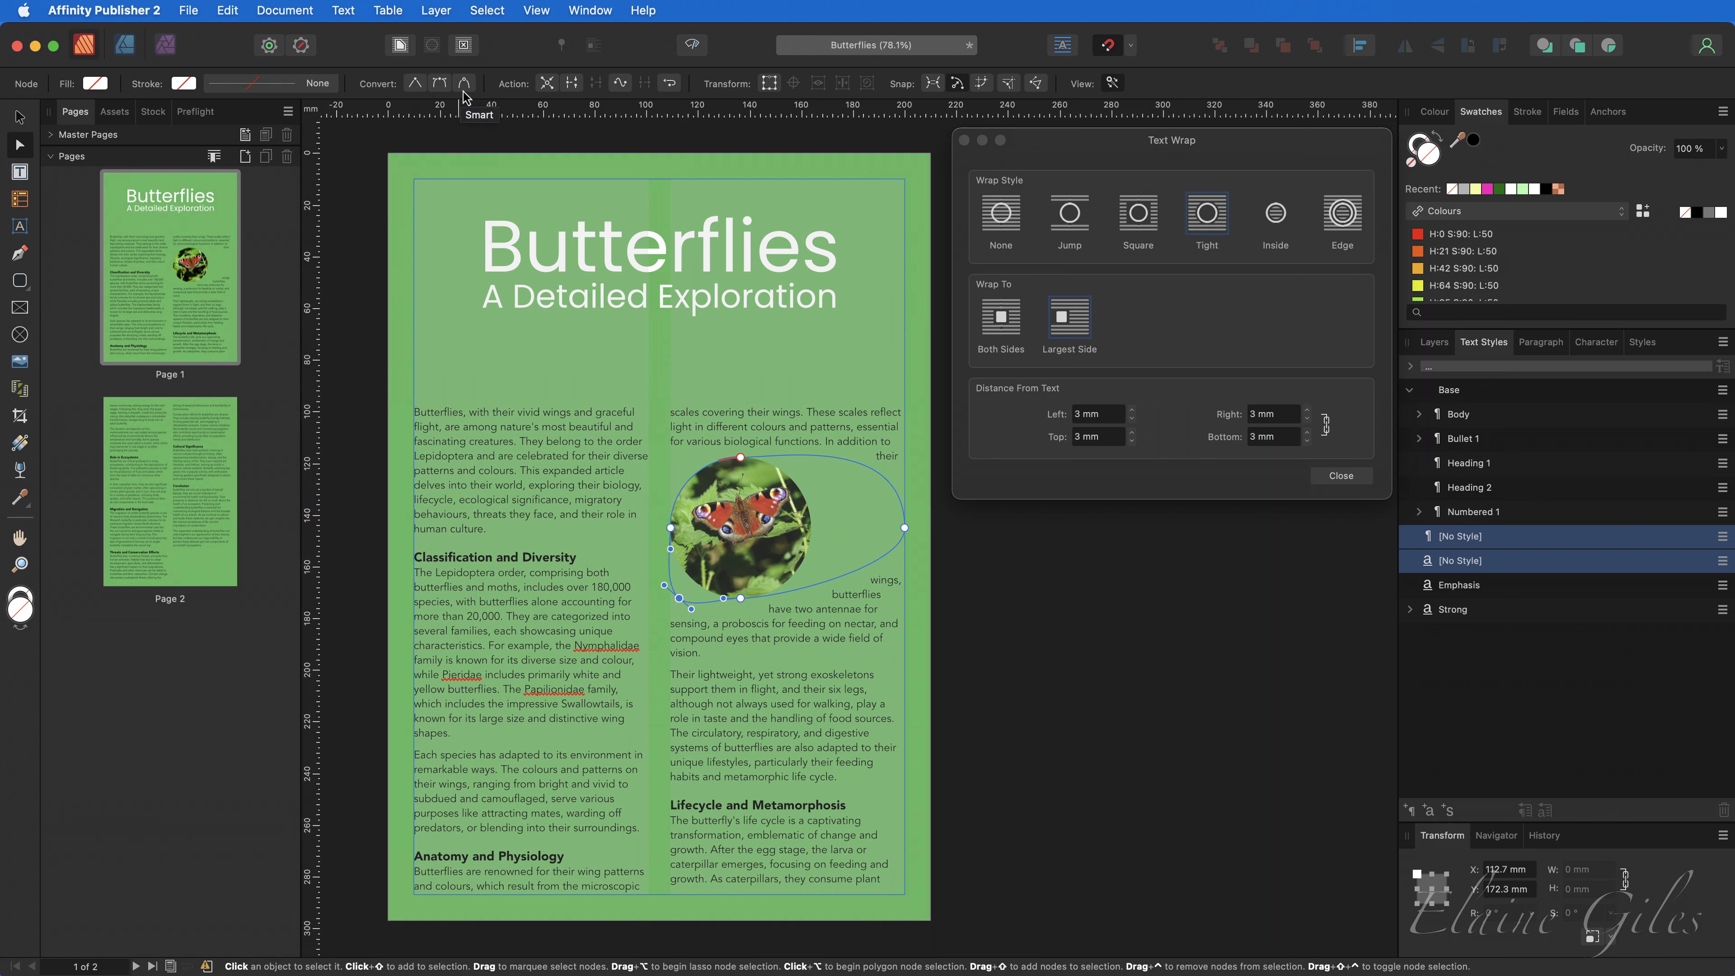
left_click(418, 89)
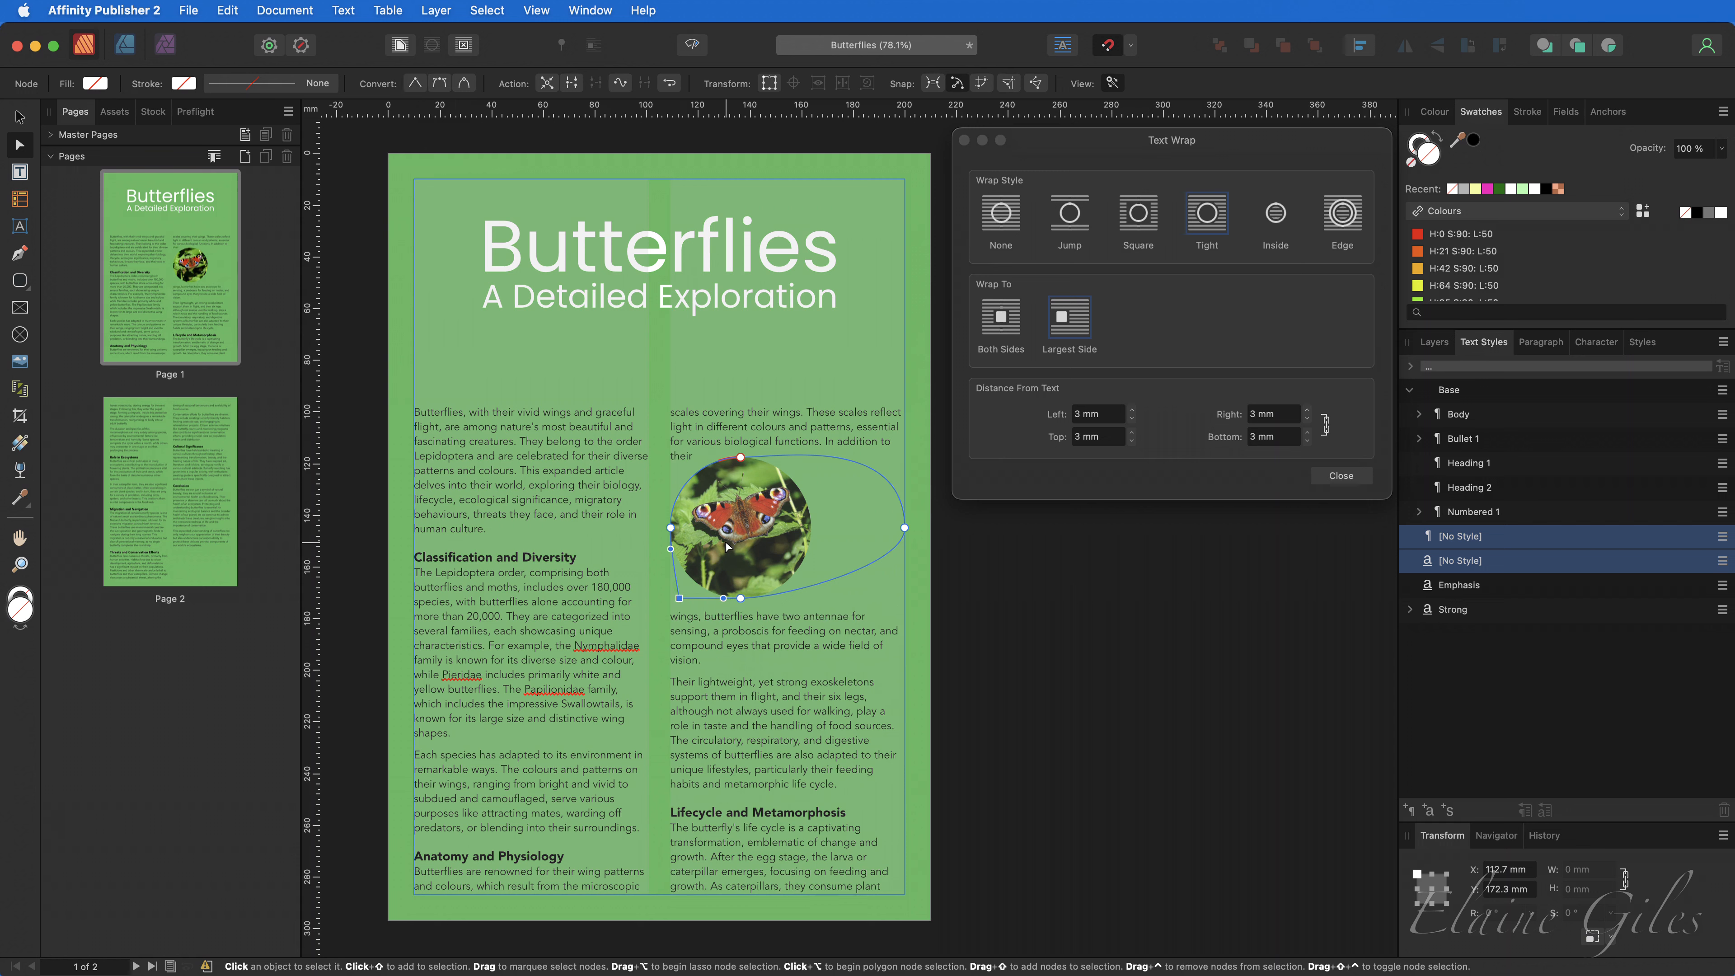
left_click_drag(679, 600, 670, 599)
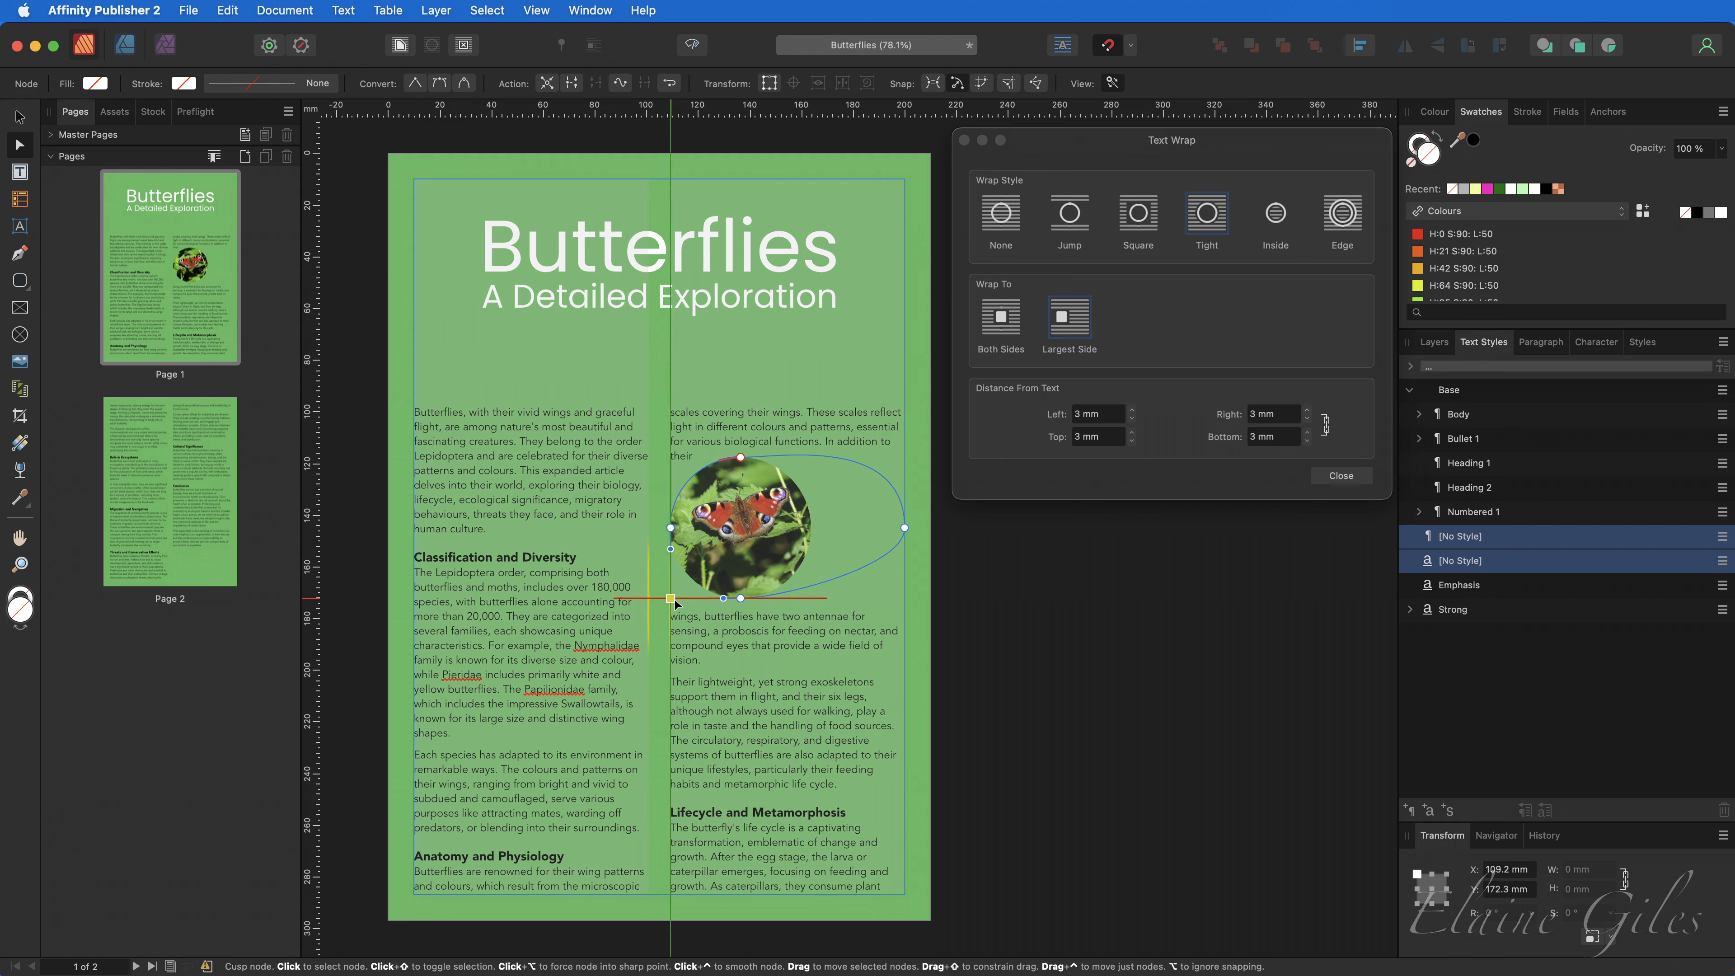
Add a sharp node to the wrap outline's upper left and place it at X 109.2 mm, Y 117.7 mm.
left_click(692, 479)
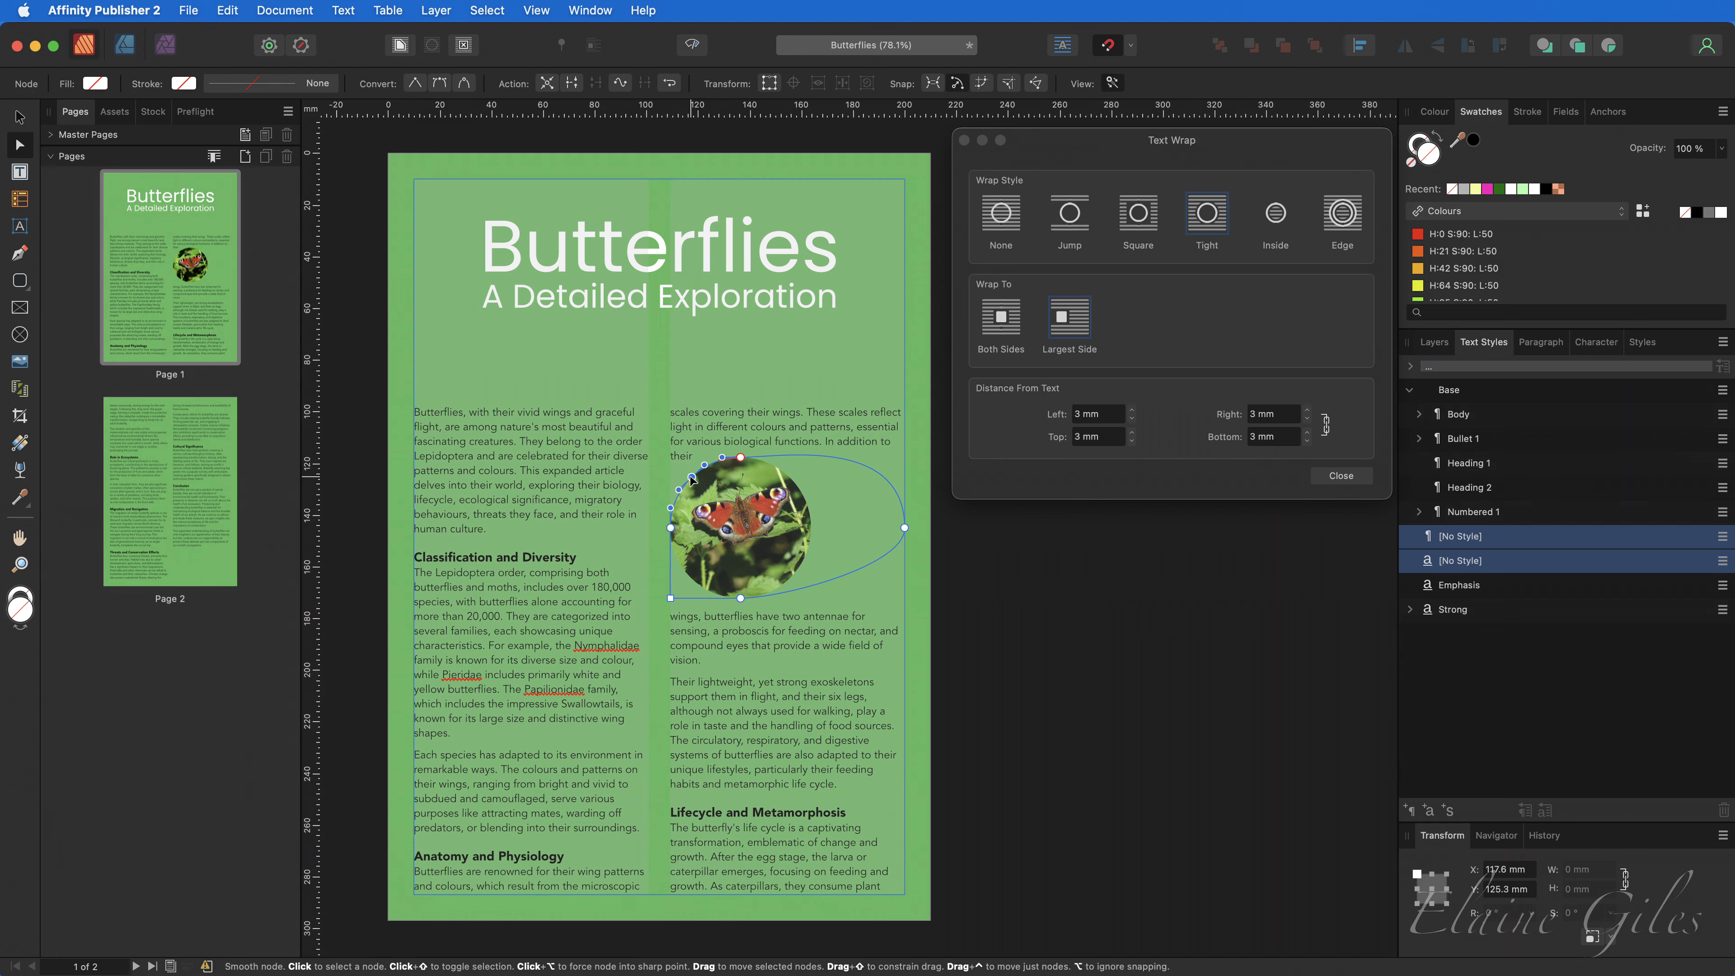
left_click(415, 84)
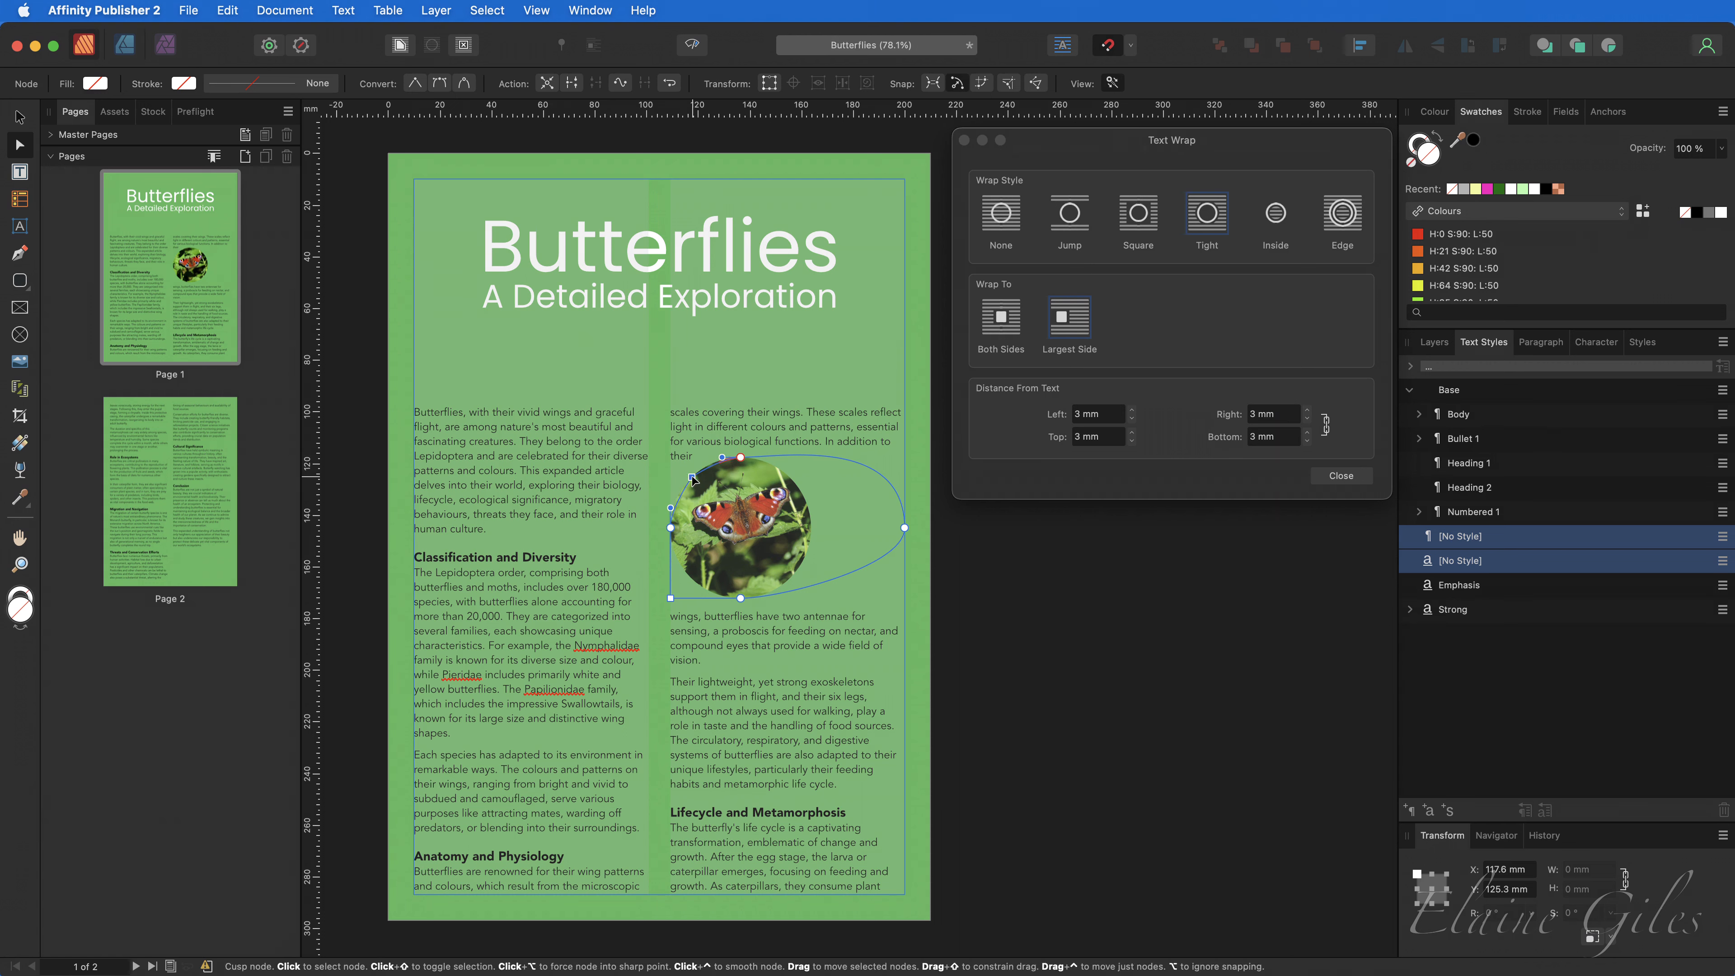
left_click_drag(691, 478, 672, 466)
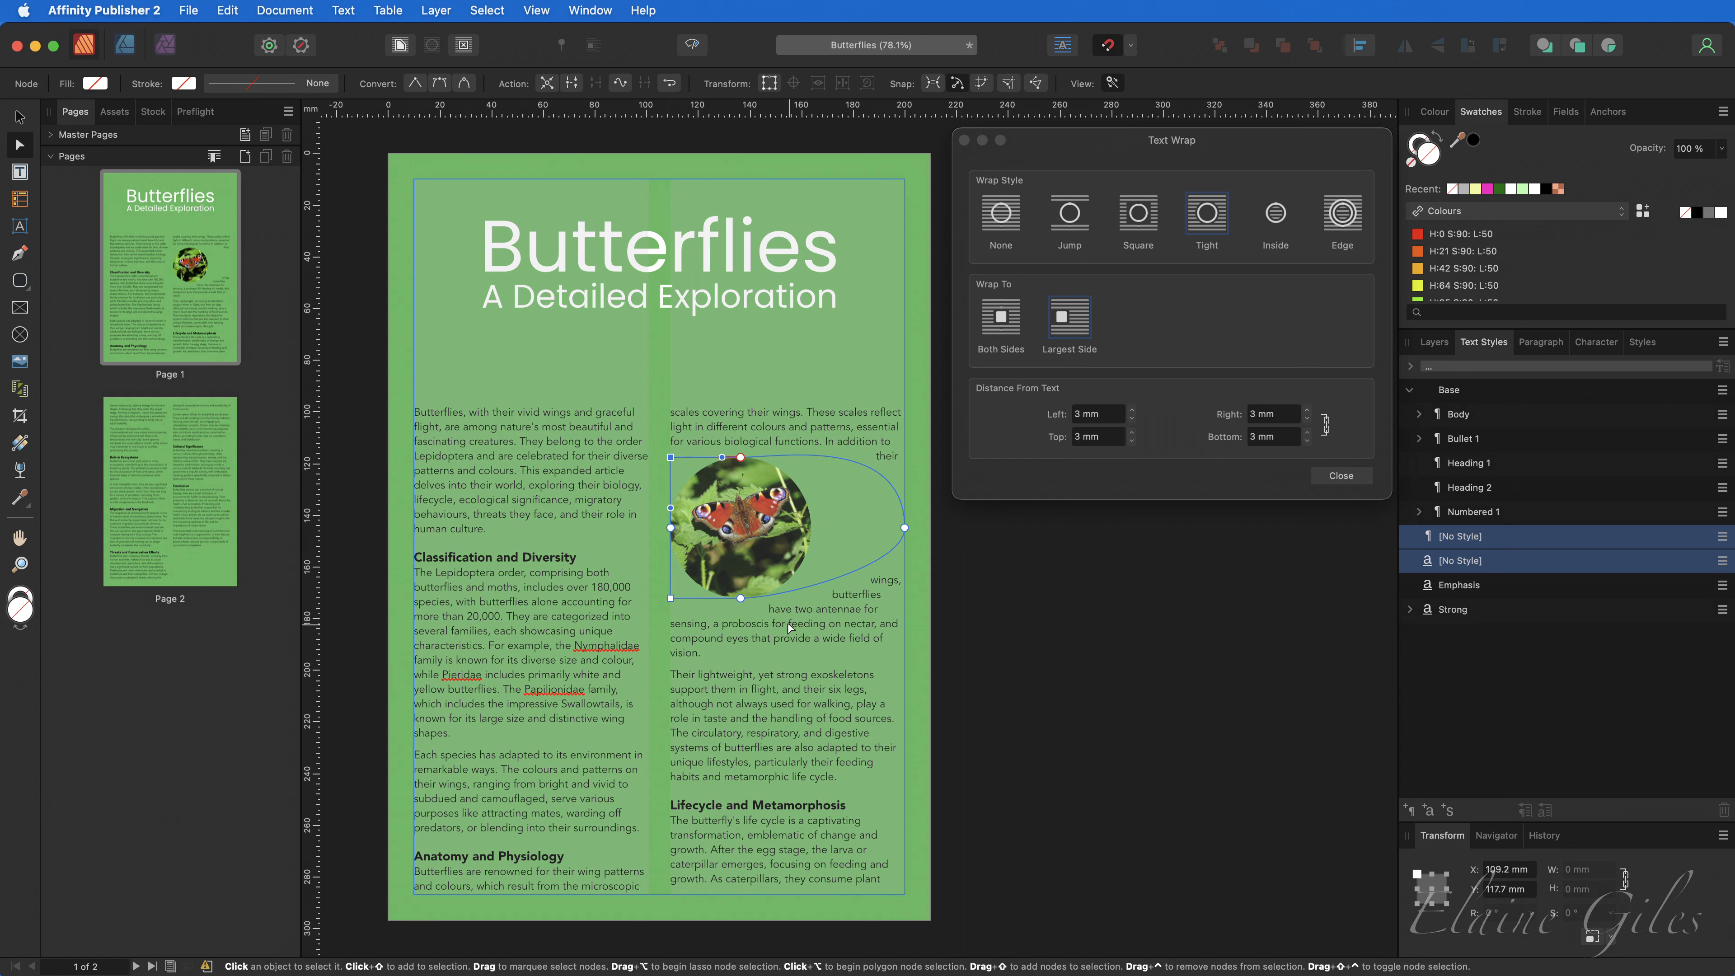
Pull the wrap outline's right node back to the picture's edge at about X 163.8 mm, Y 148.5 mm, and shorten its upper handle.
left_click_drag(905, 529, 812, 538)
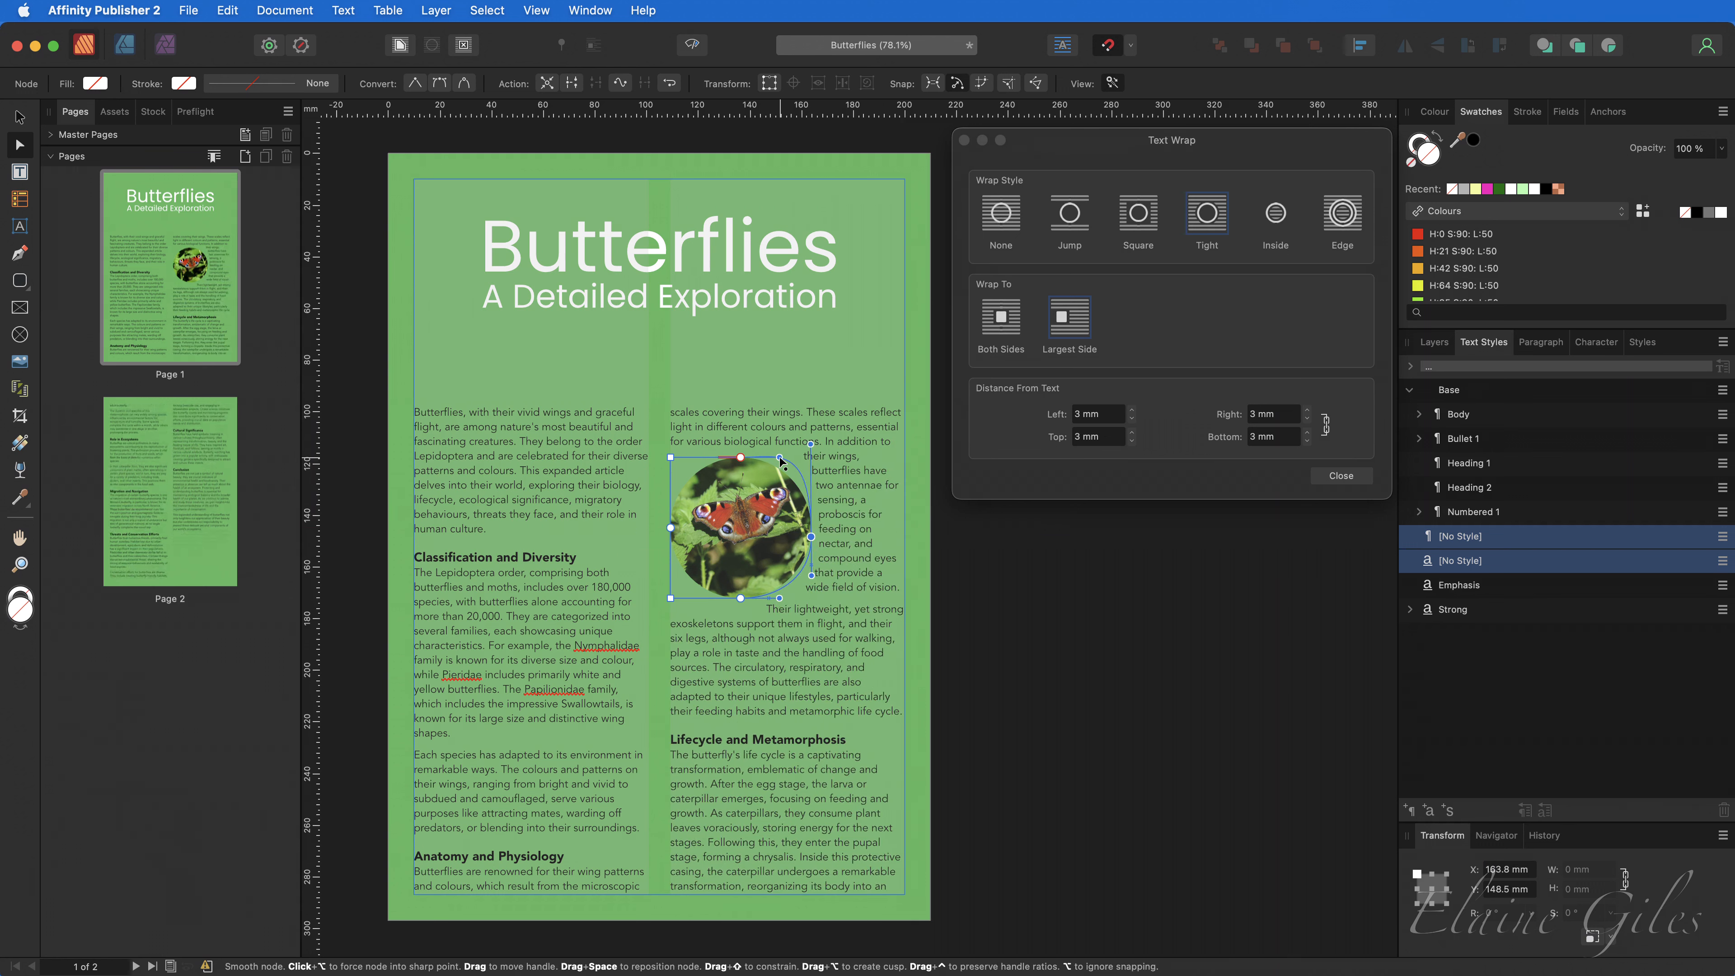
left_click_drag(813, 444, 818, 482)
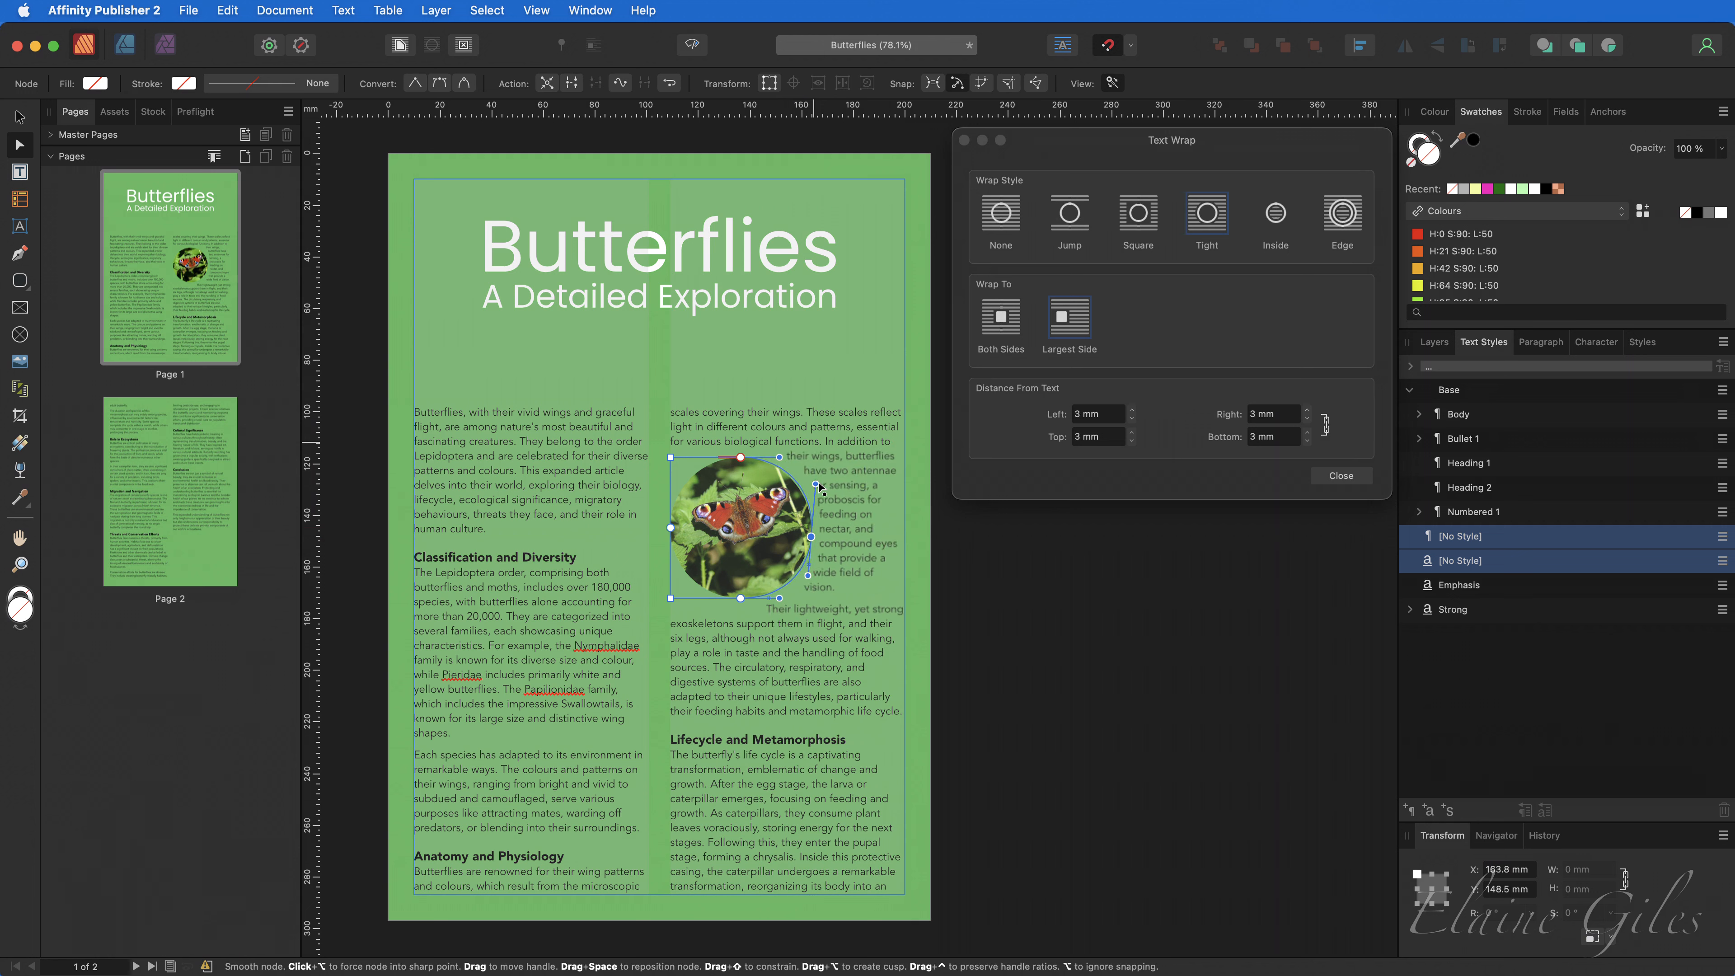
key("v")
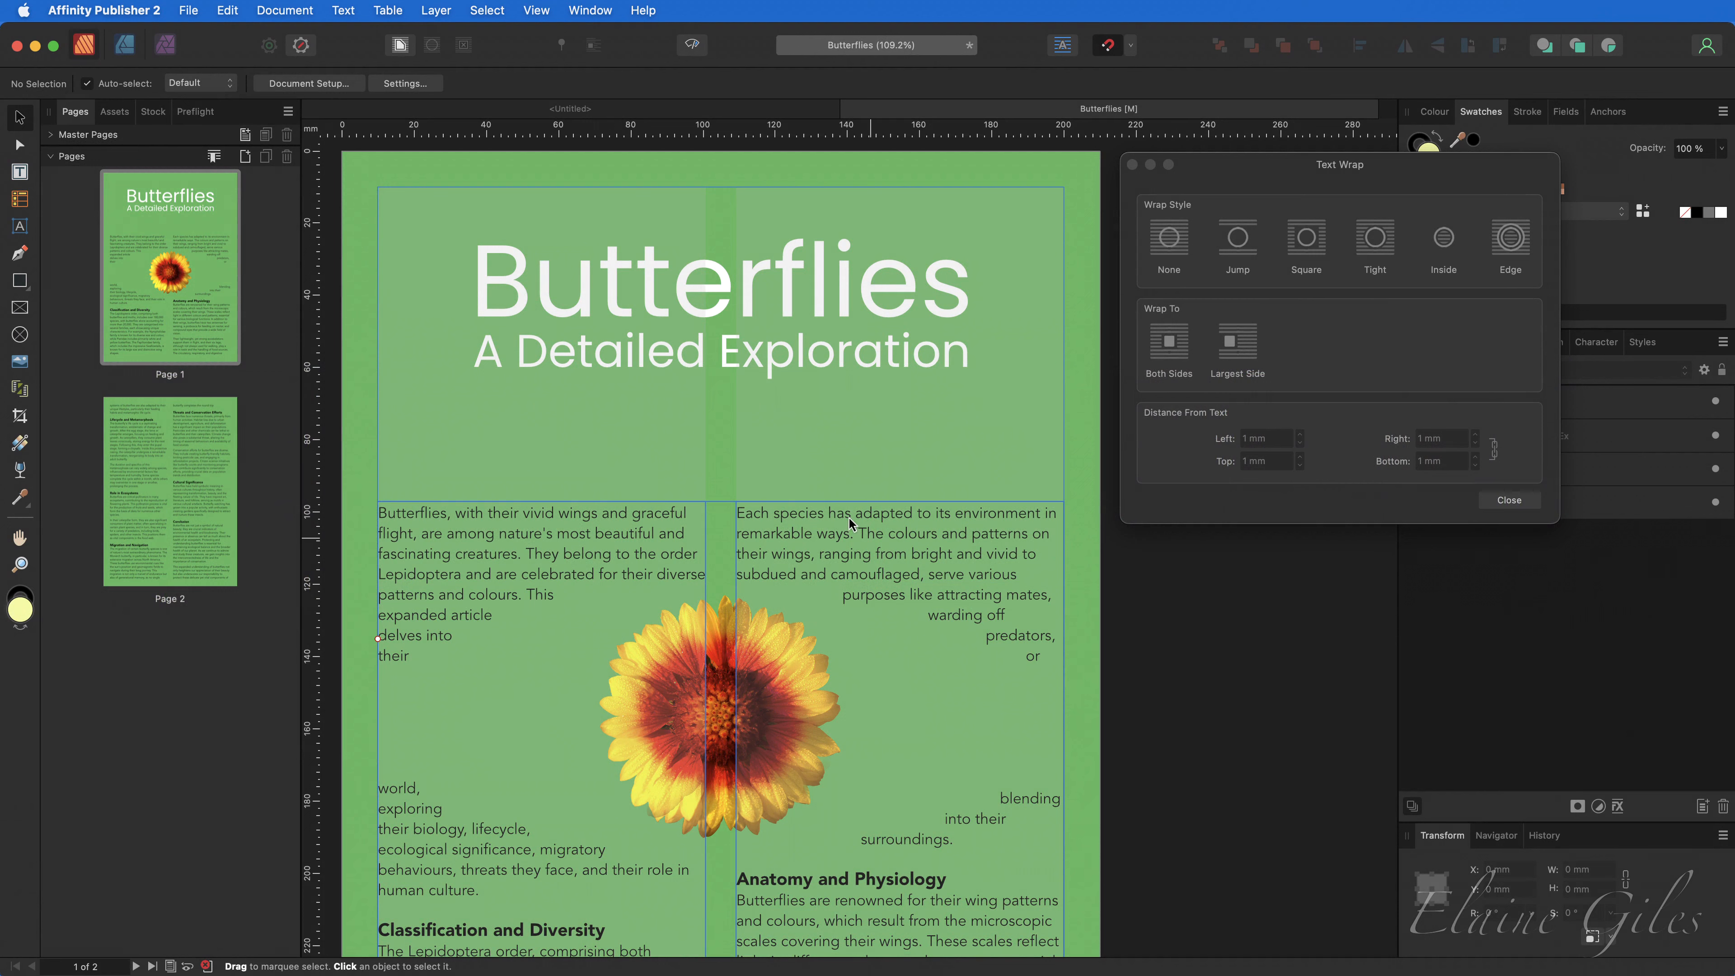
Select the circular flower picture frame, open its text wrap outline for editing, and reset the outline.
left_click(721, 625)
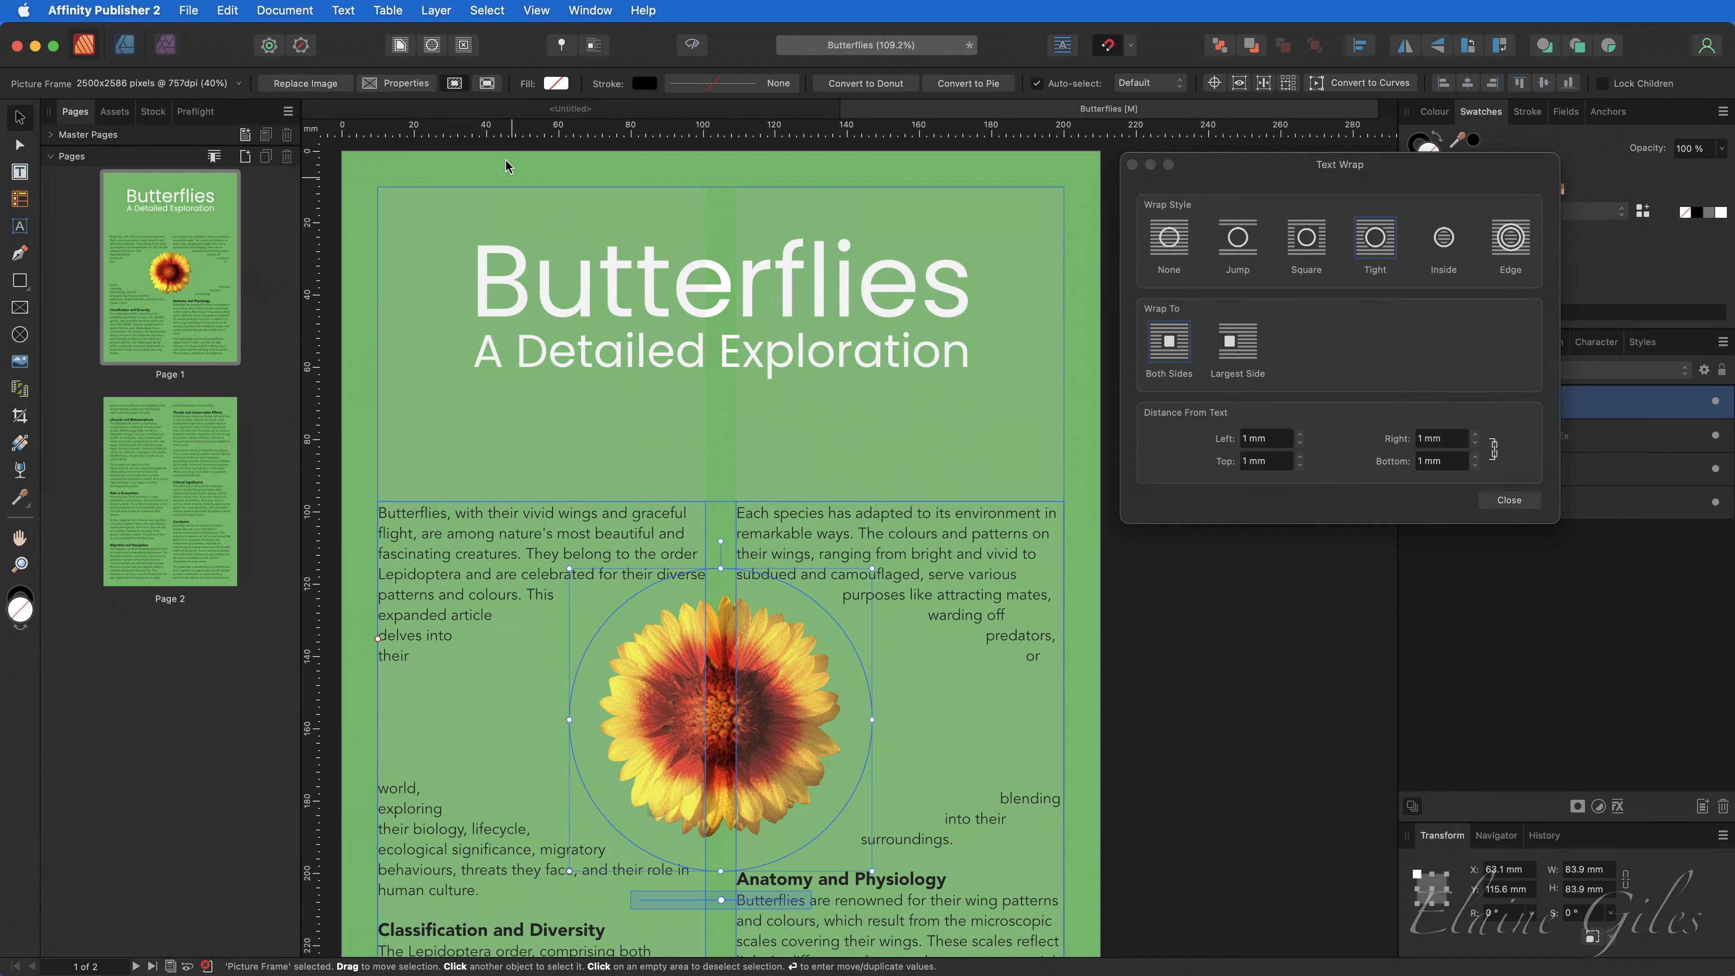
left_click(434, 46)
left_click(466, 46)
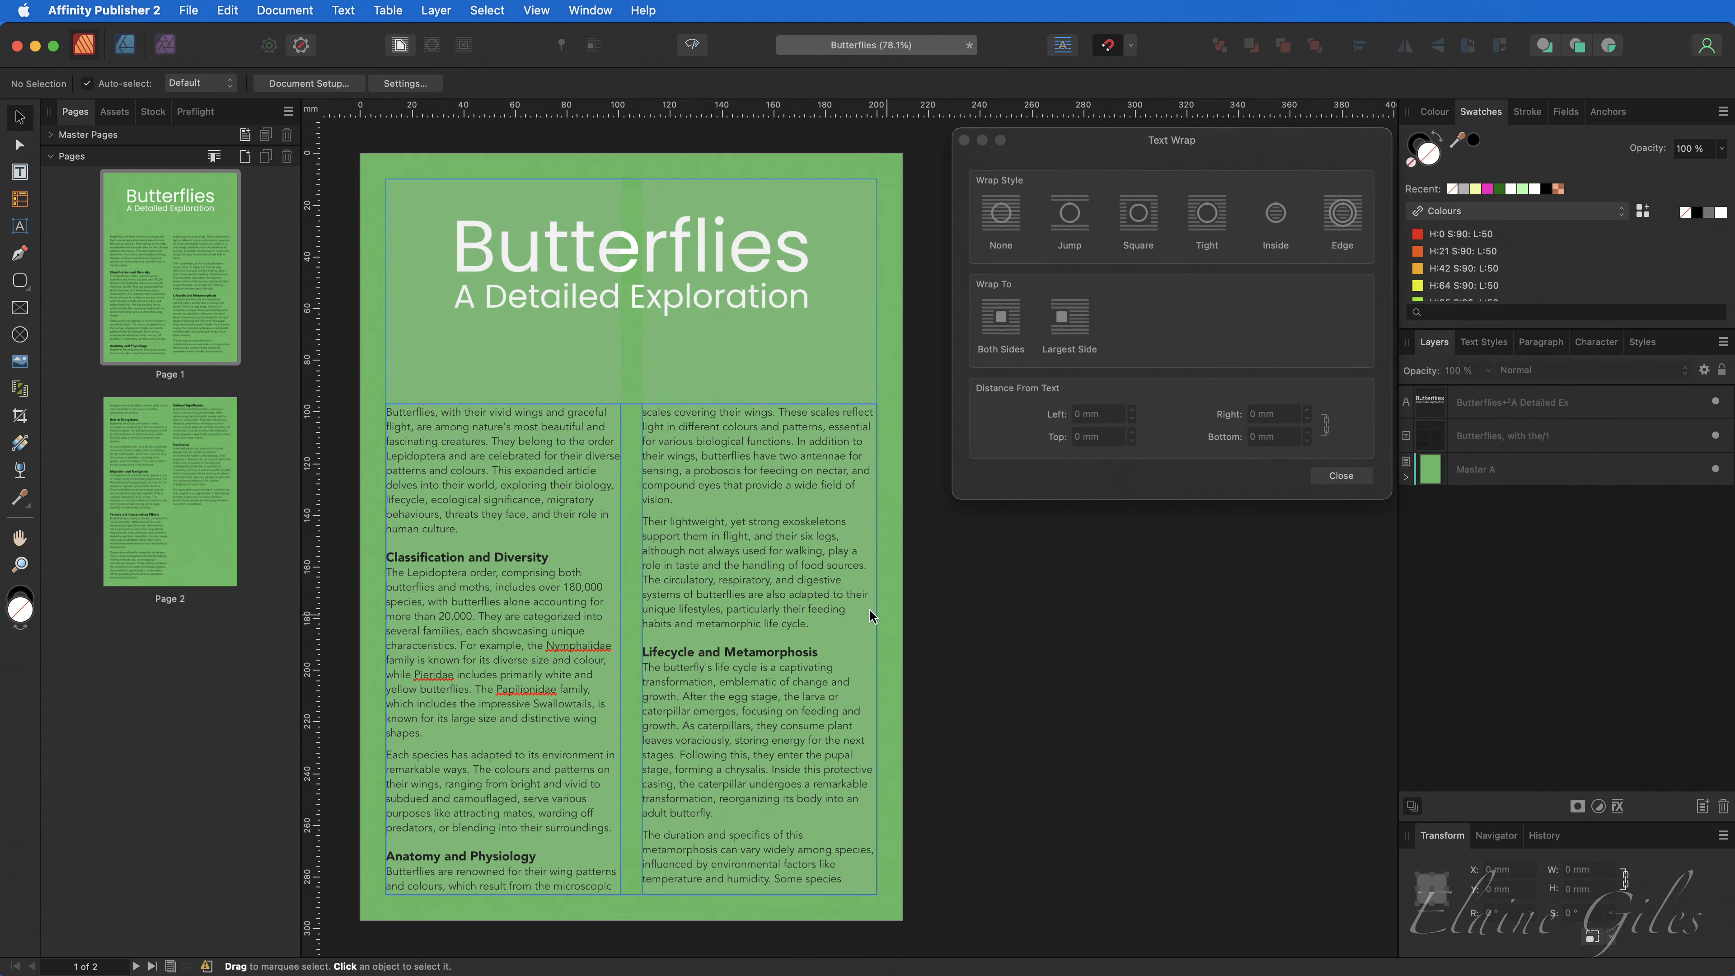
On page 2, place the Caterpillar asset across the full width of the page's lower half and move it behind the text frame.
left_click(170, 474)
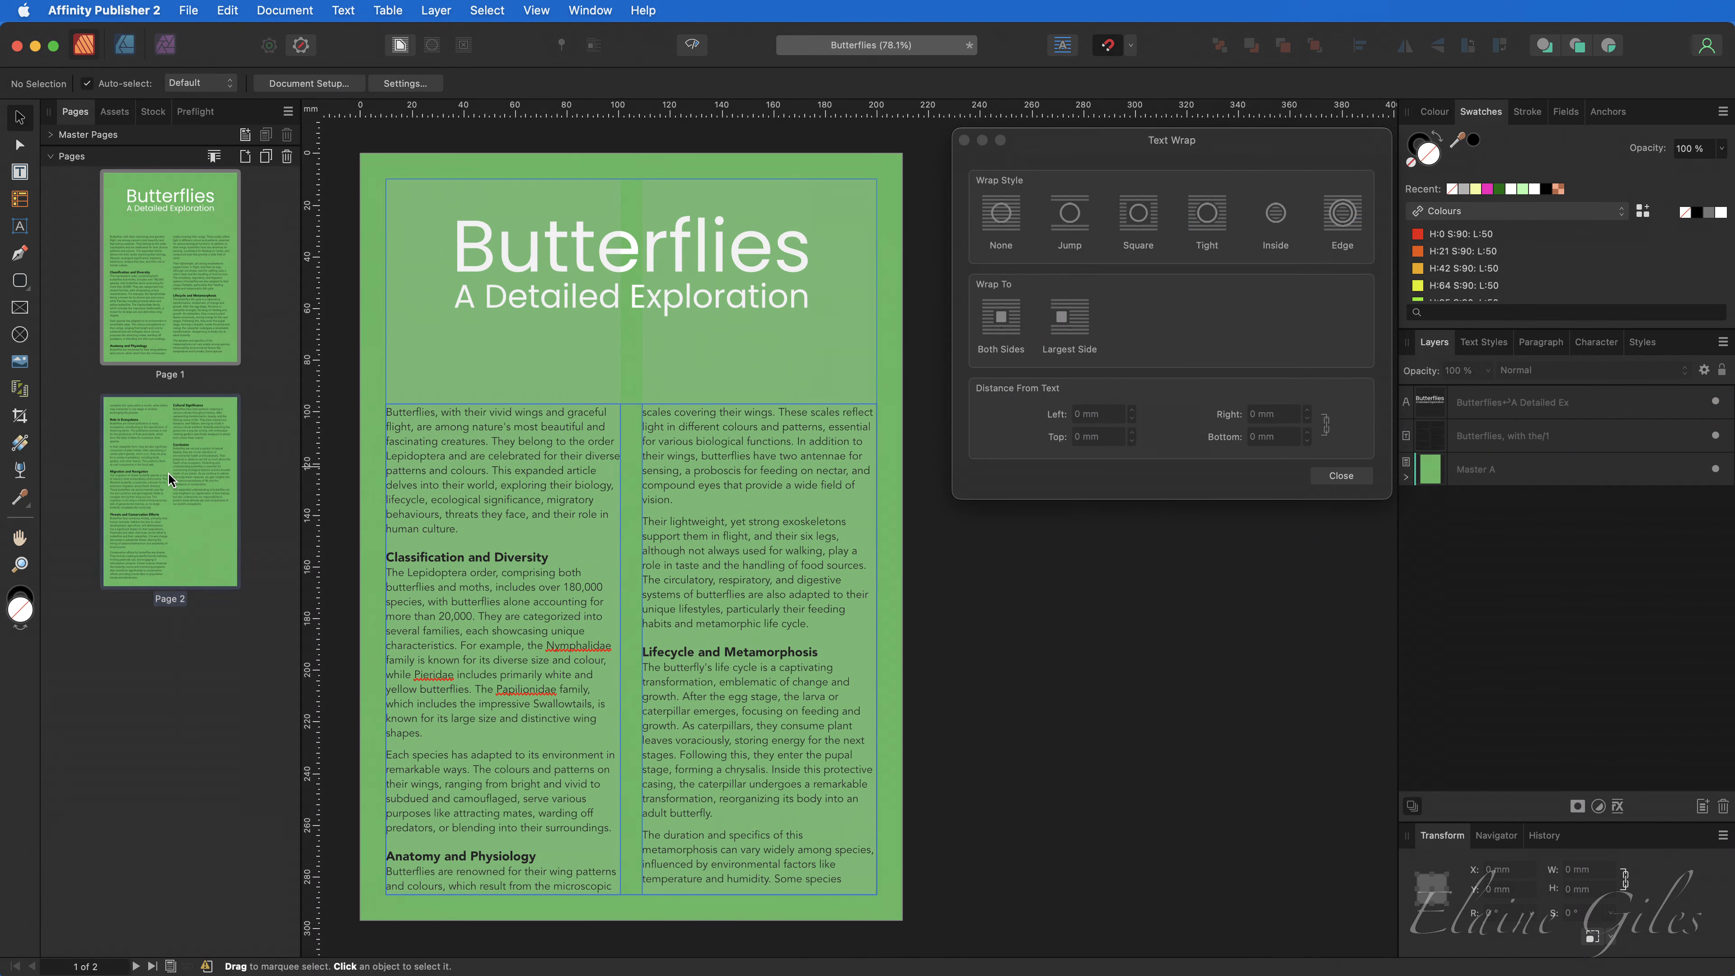
scroll(588, 537, "right", 5)
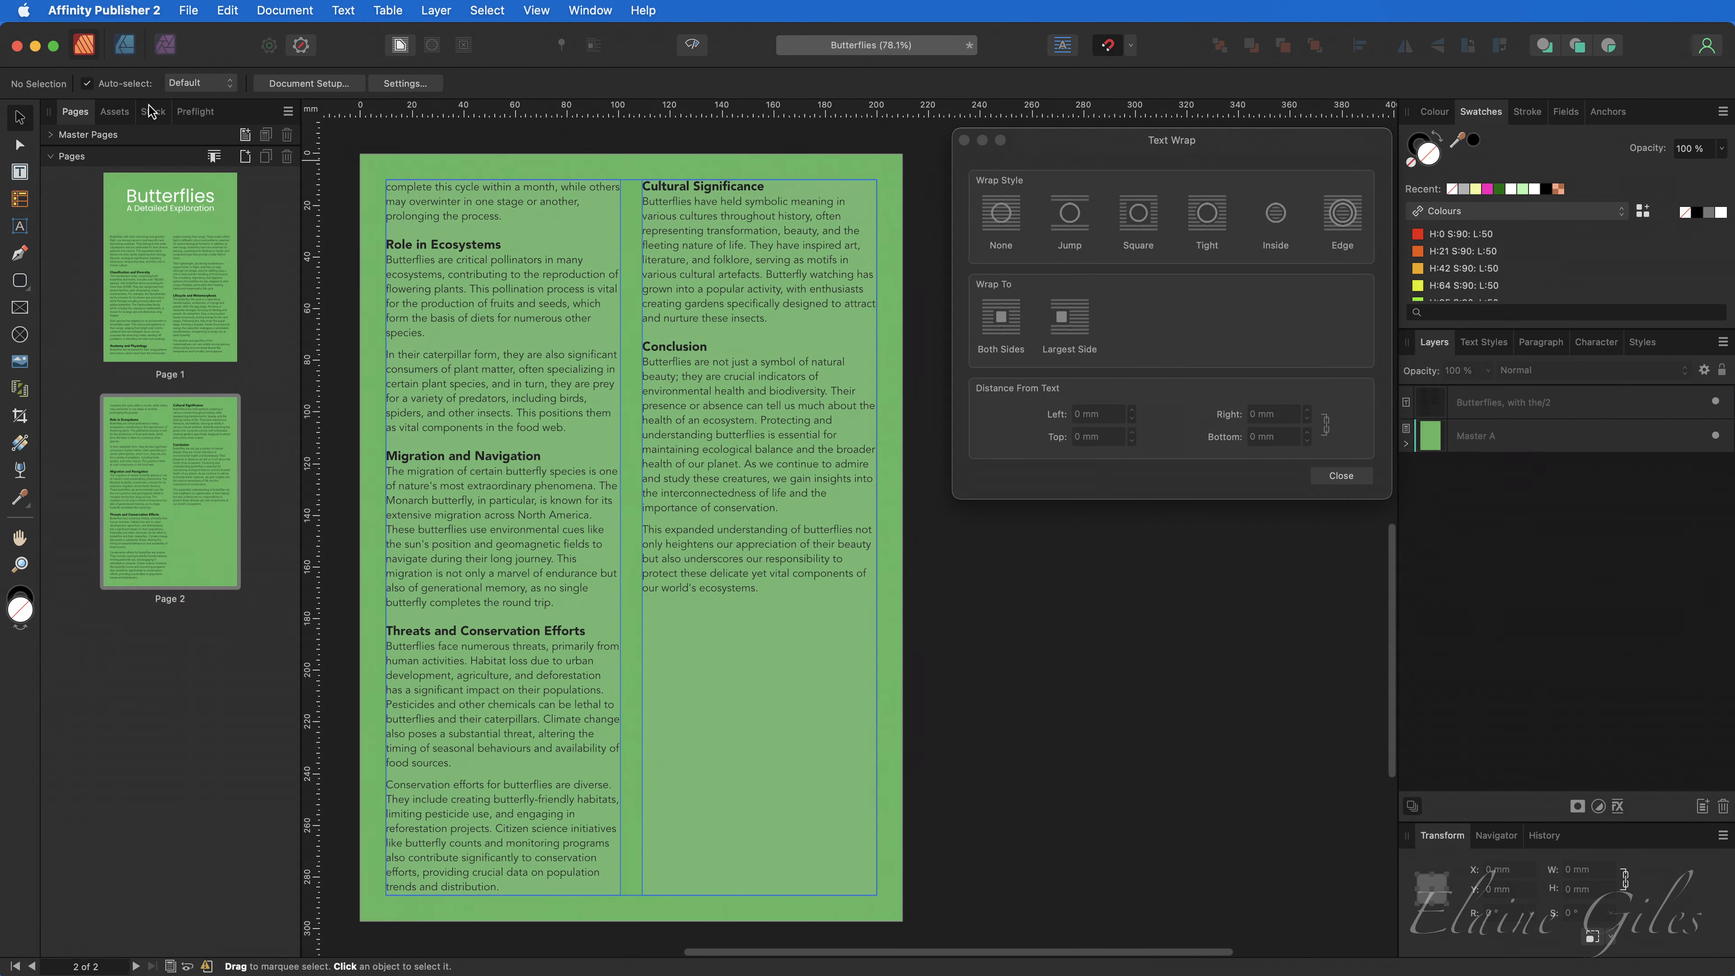
left_click(114, 112)
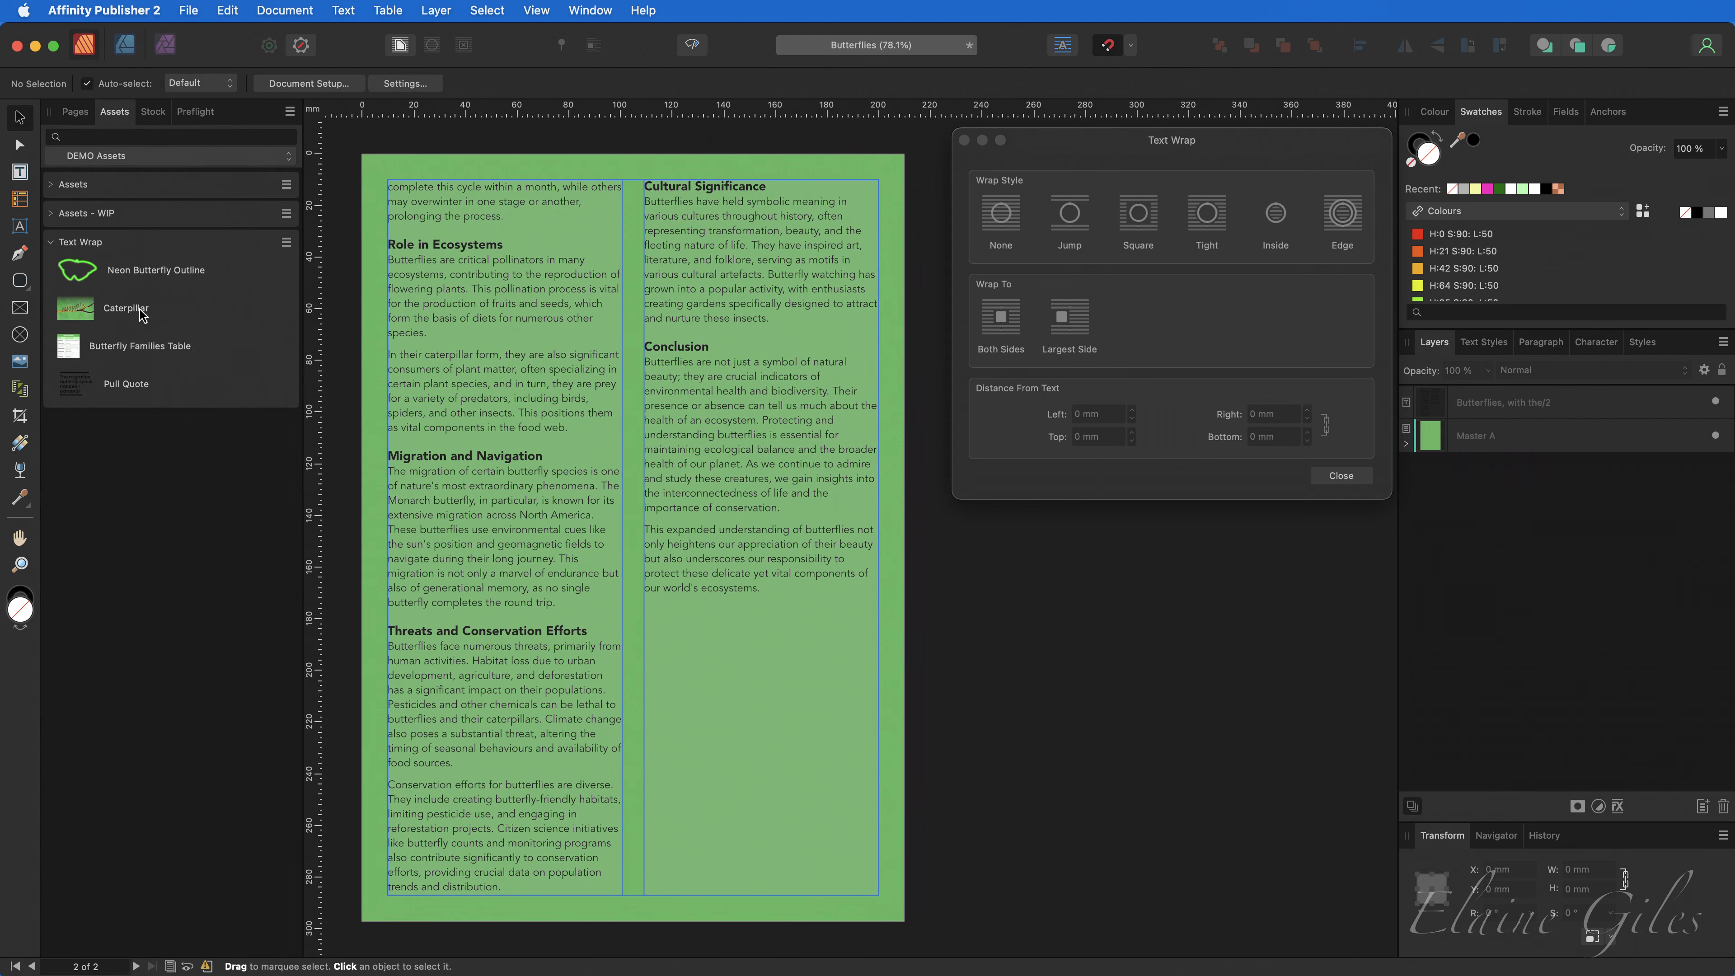
left_click_drag(147, 309, 633, 744)
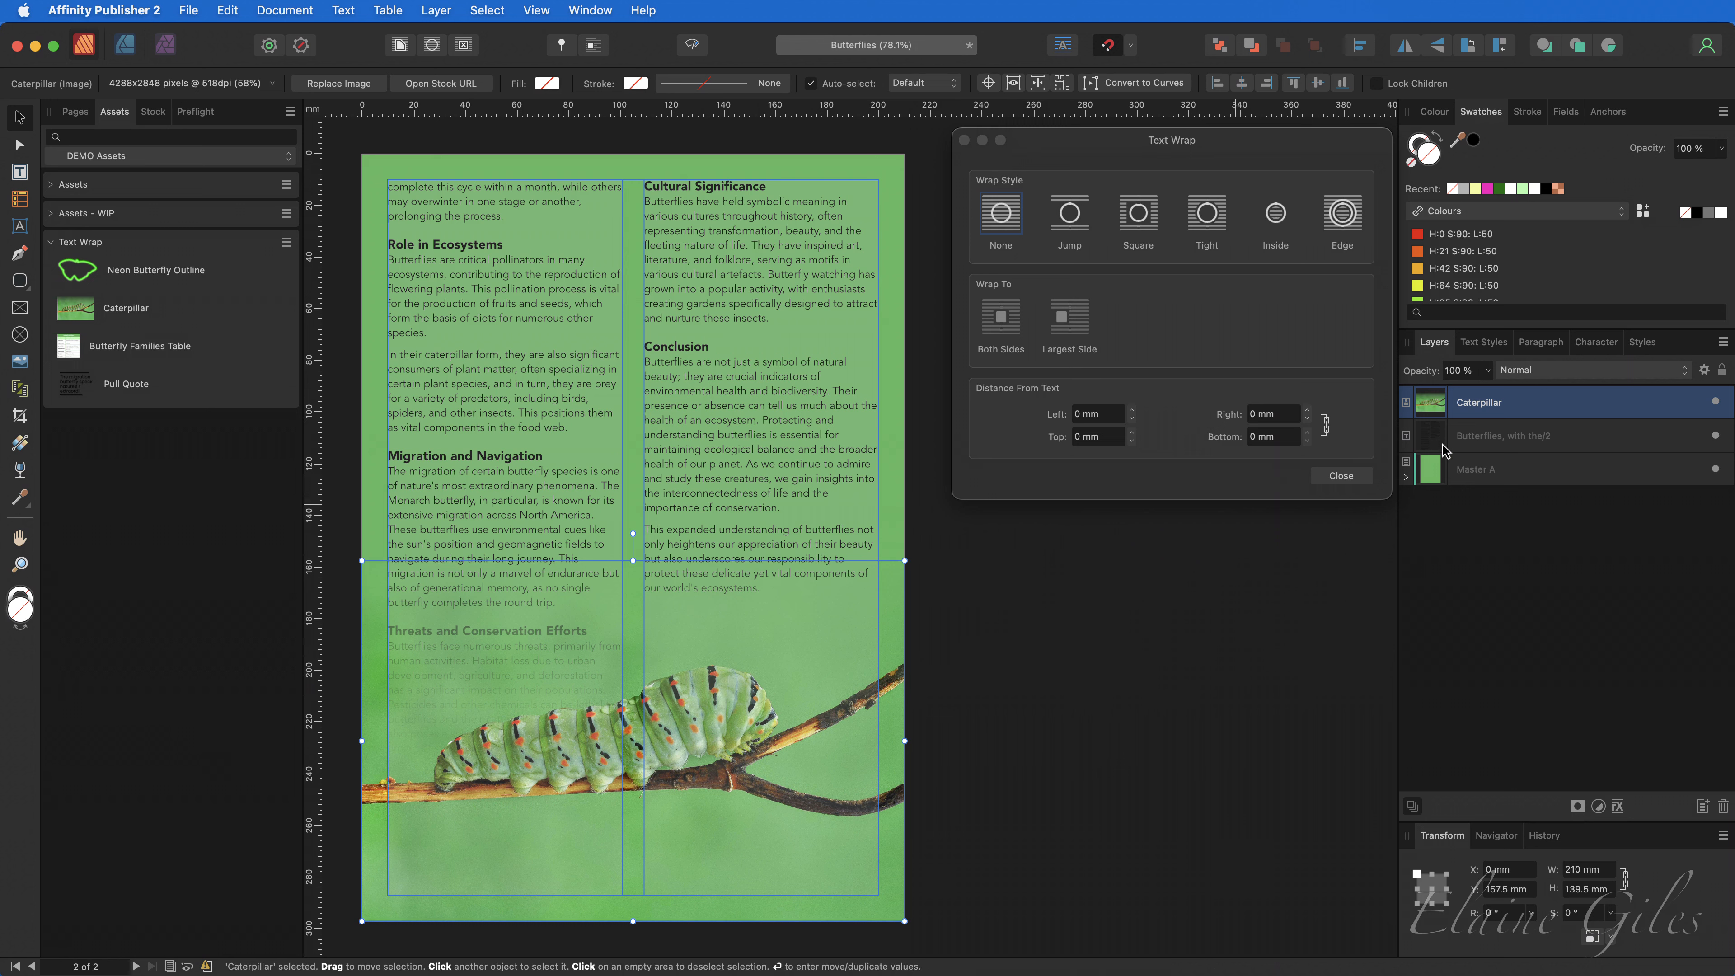
left_click_drag(1479, 408, 1476, 456)
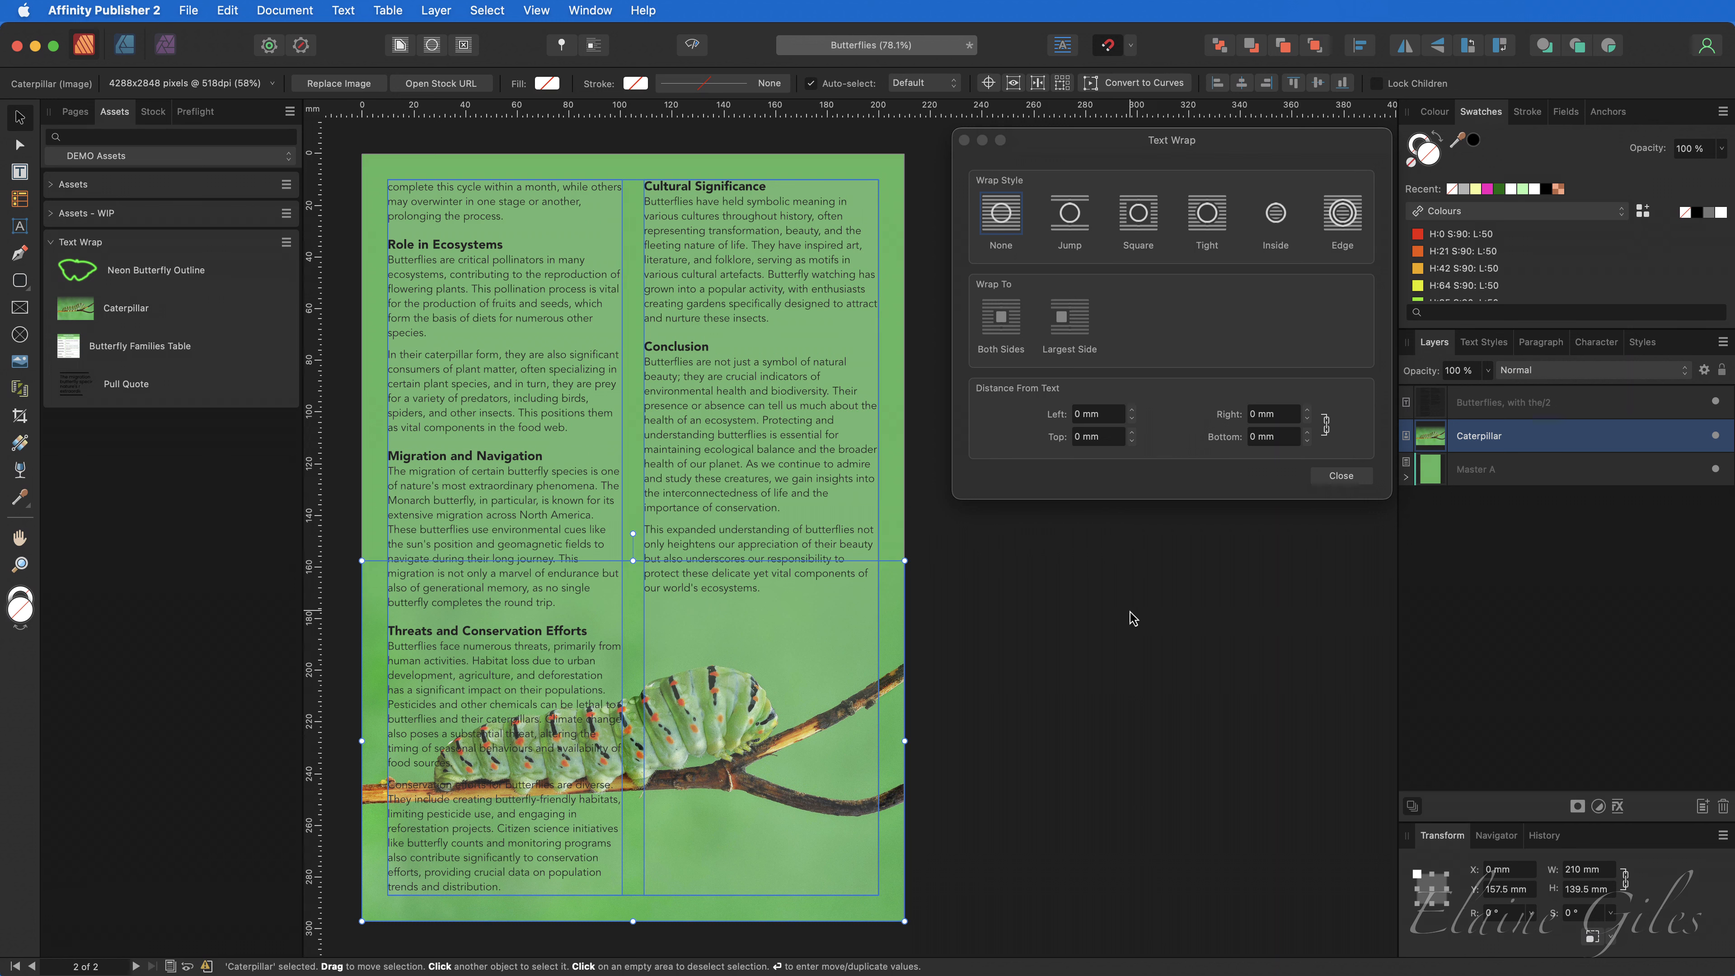
left_click(897, 542)
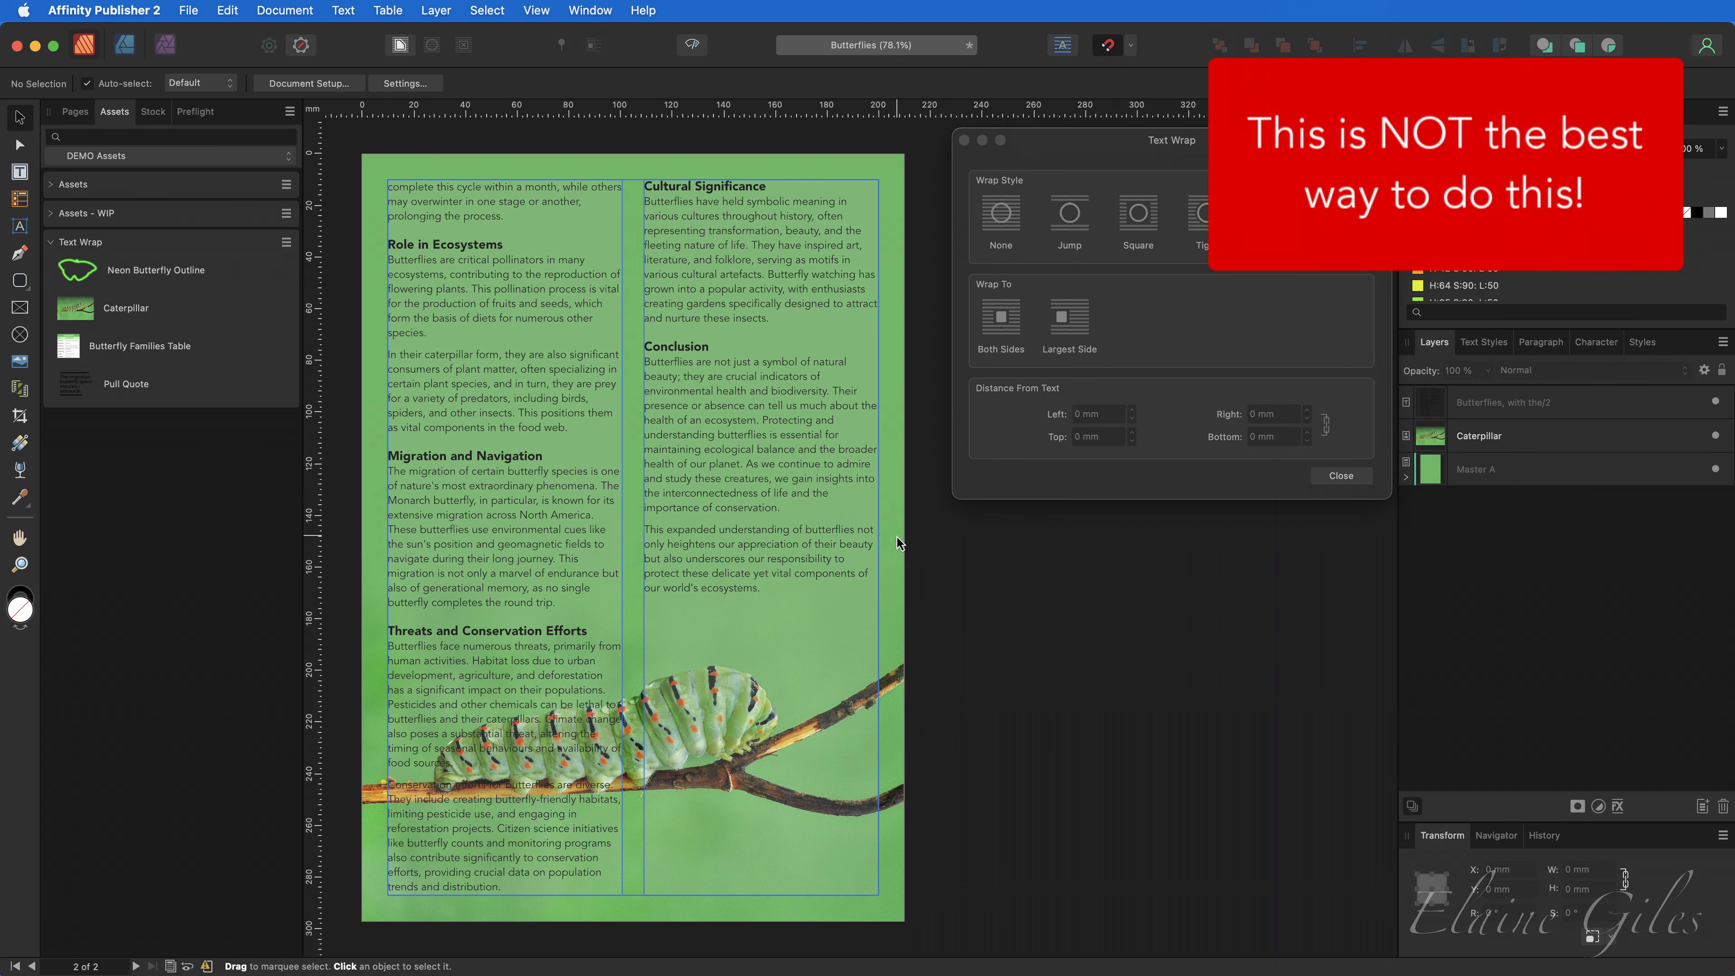
Set the page 2 text frame to one column and resize it to about 90.8 mm wide and 194.2 mm high, above the caterpillar.
left_click(778, 459)
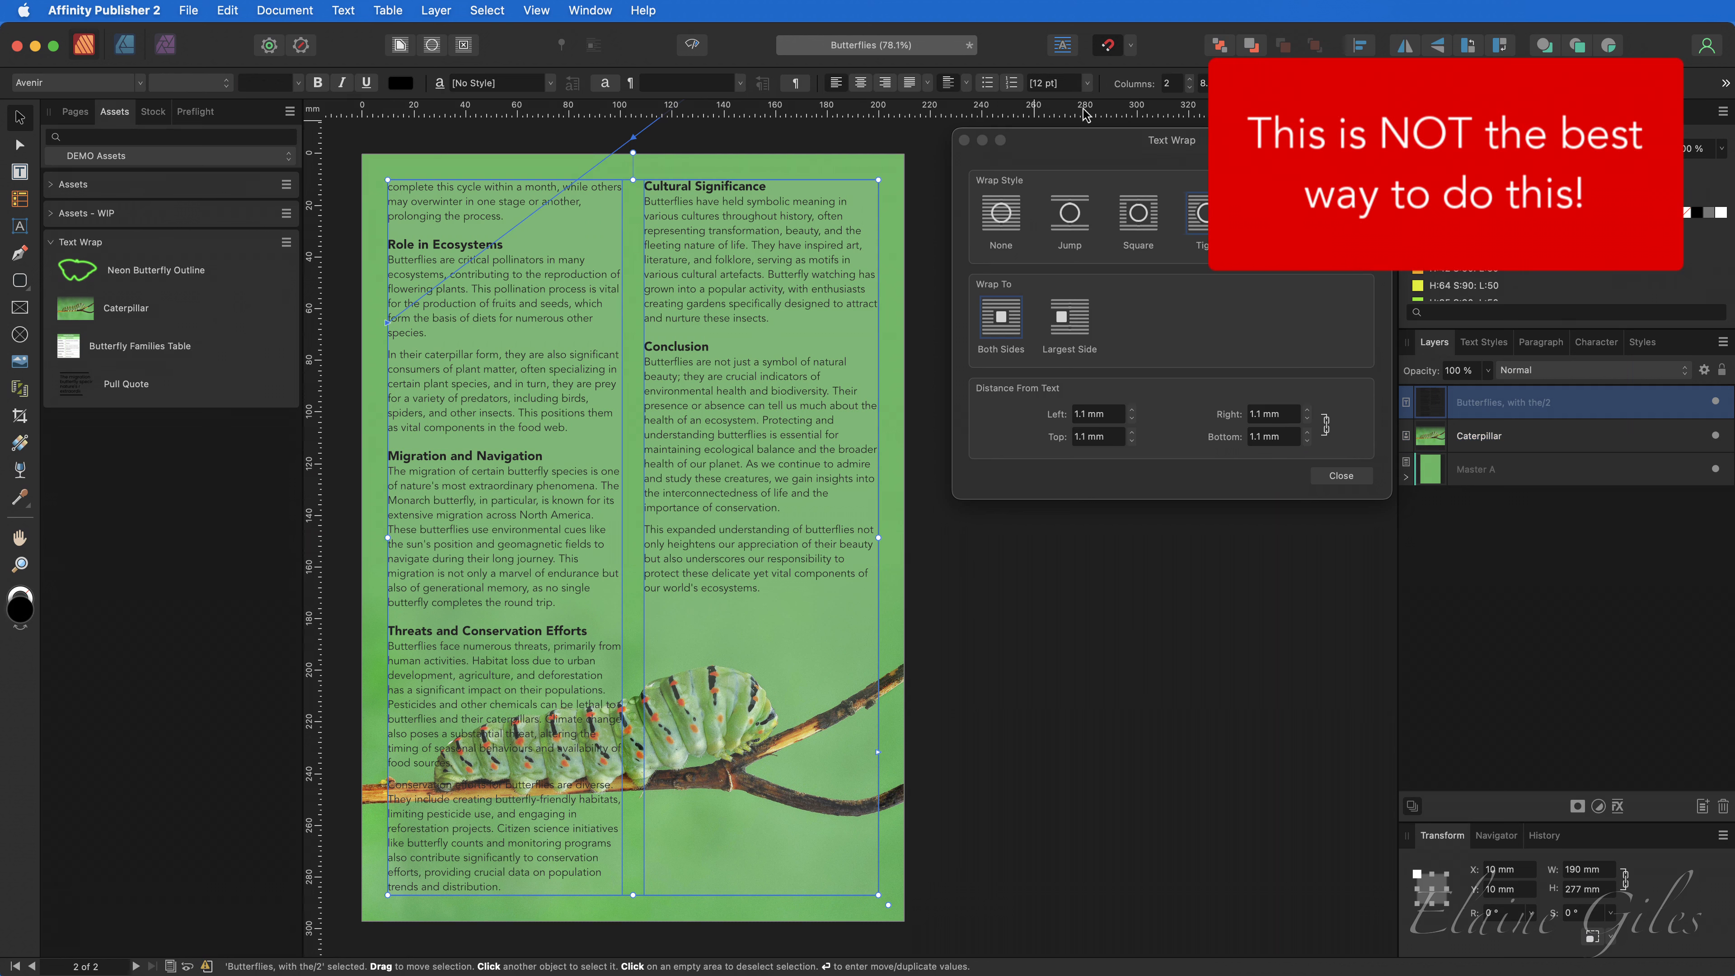
left_click(1189, 88)
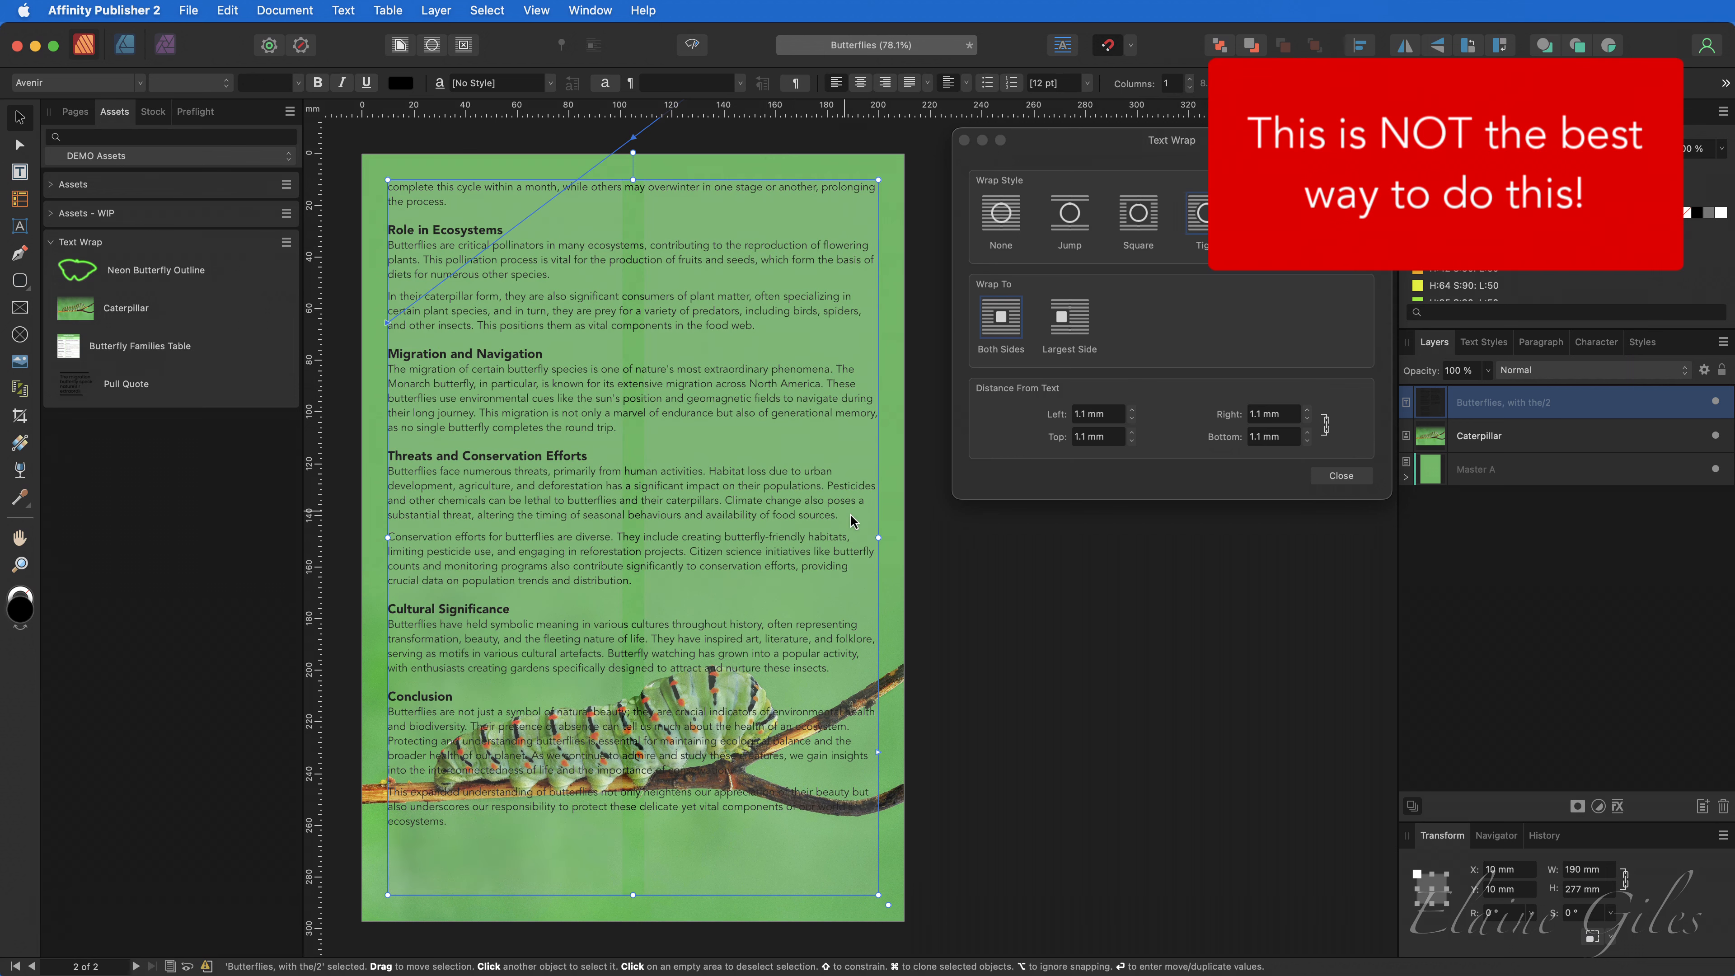
left_click_drag(879, 538, 627, 538)
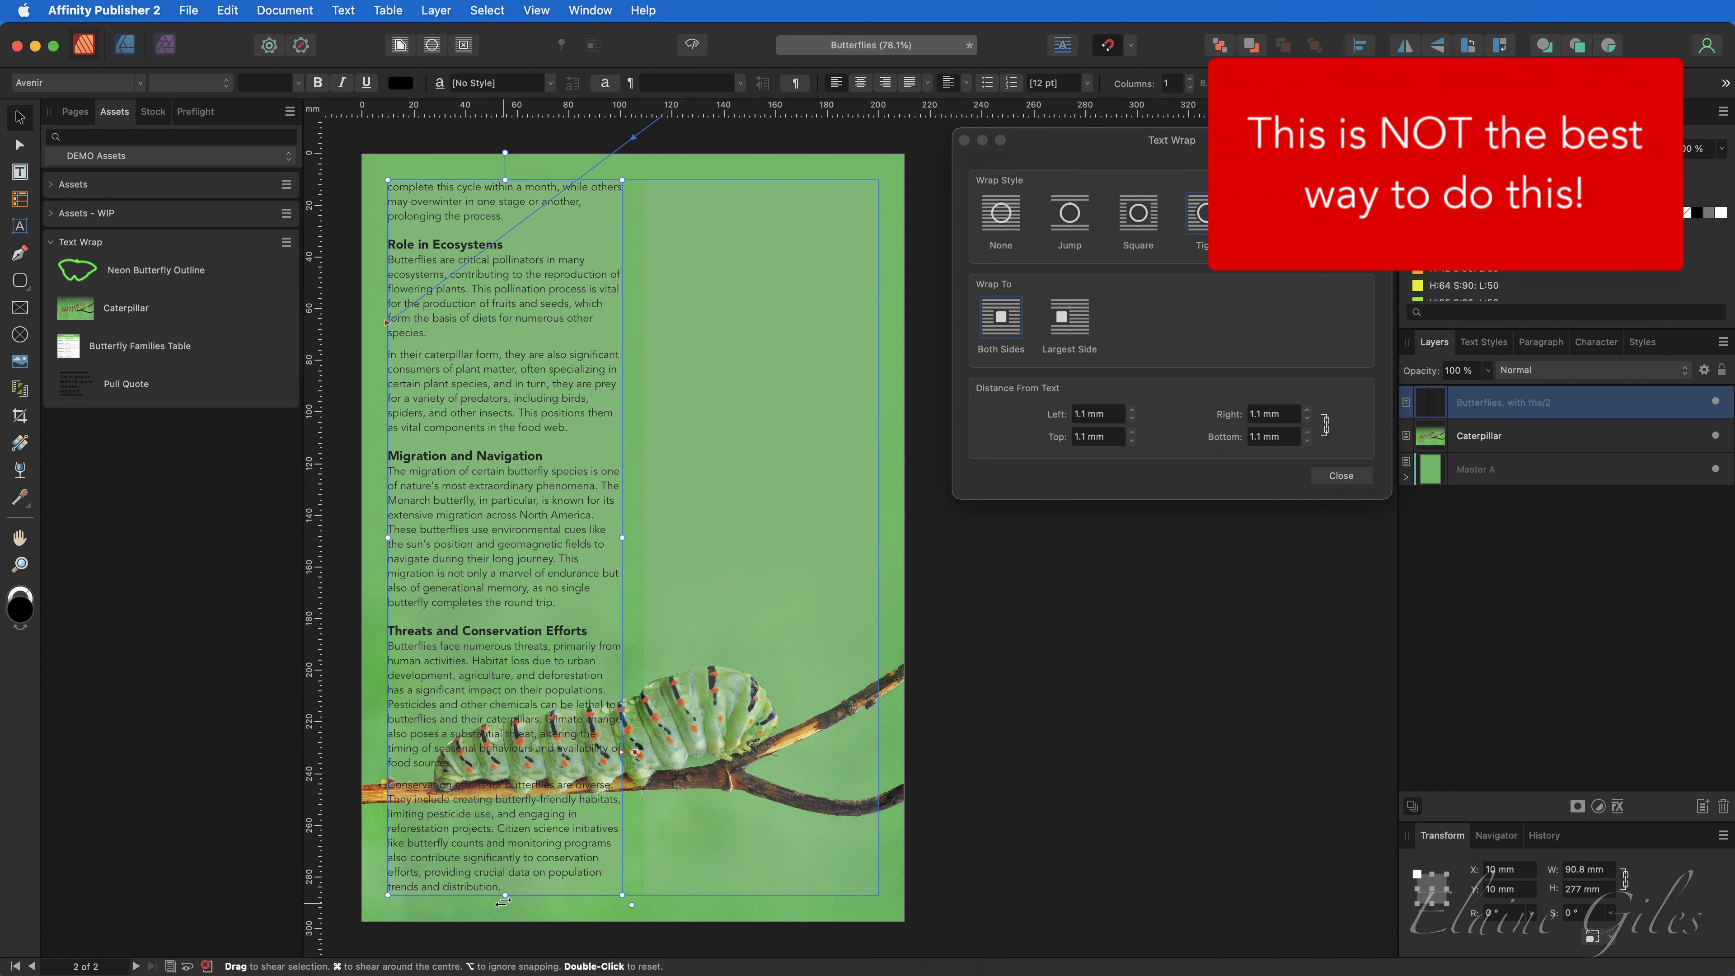
left_click_drag(507, 894, 528, 689)
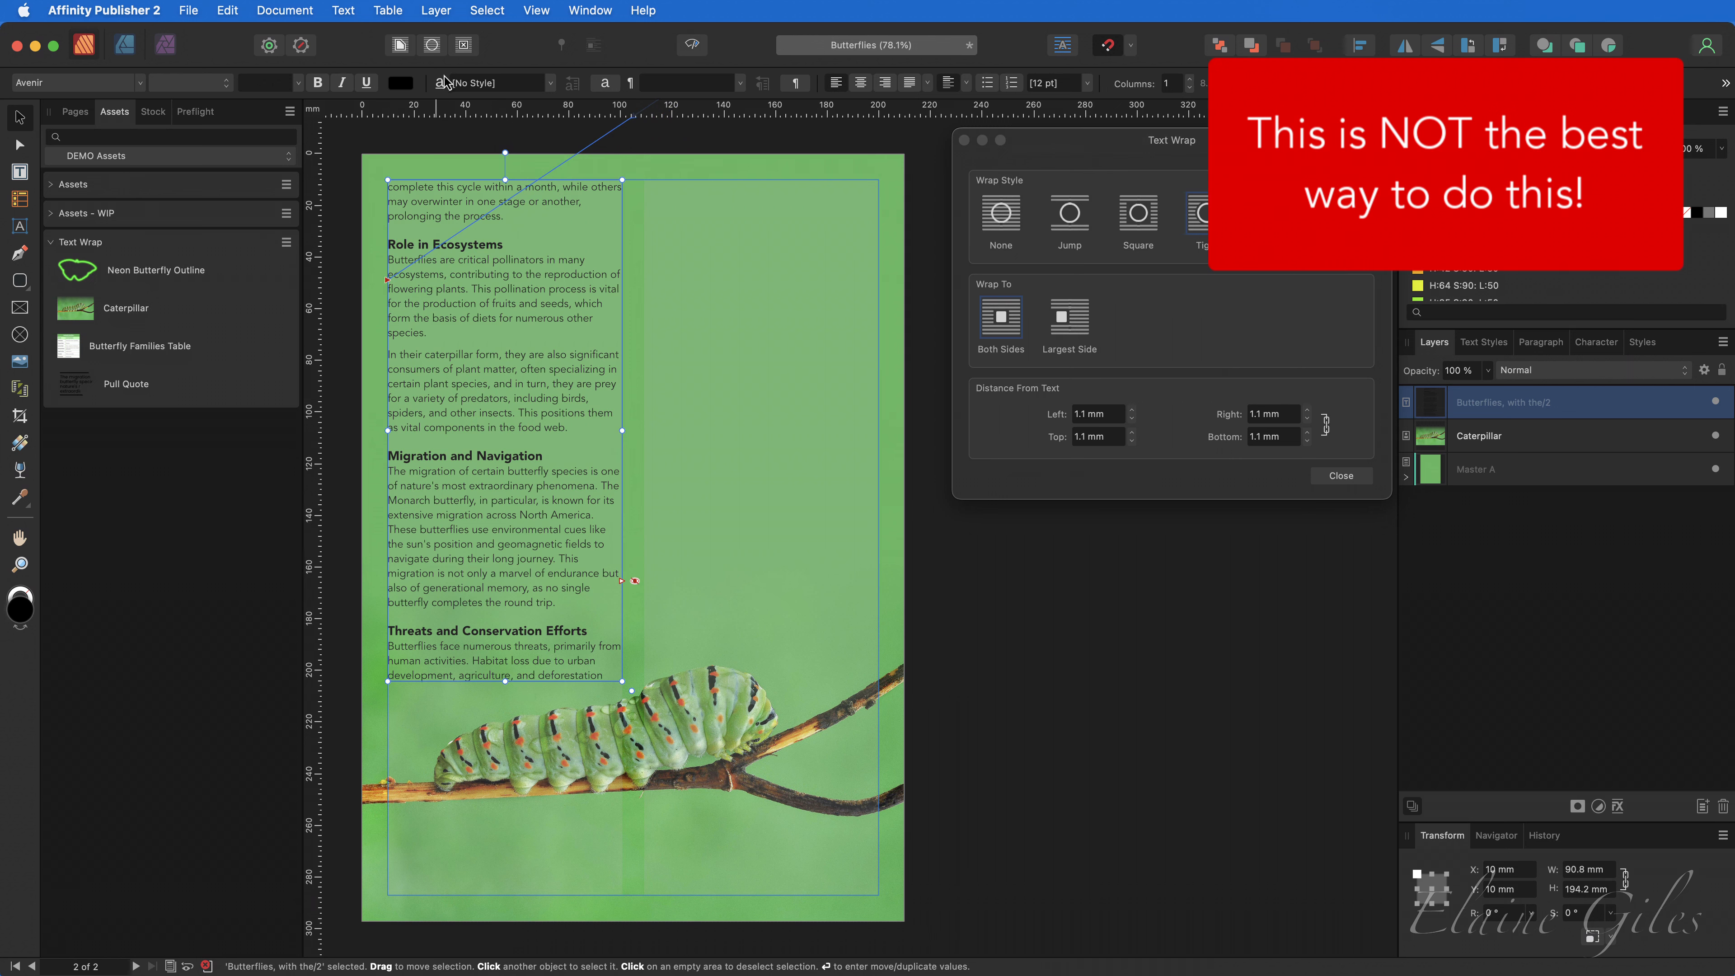
Edit the text frame's wrap outline, moving its lower-left node to X 10 mm, Y 222.5 mm.
left_click(431, 45)
left_click(388, 726)
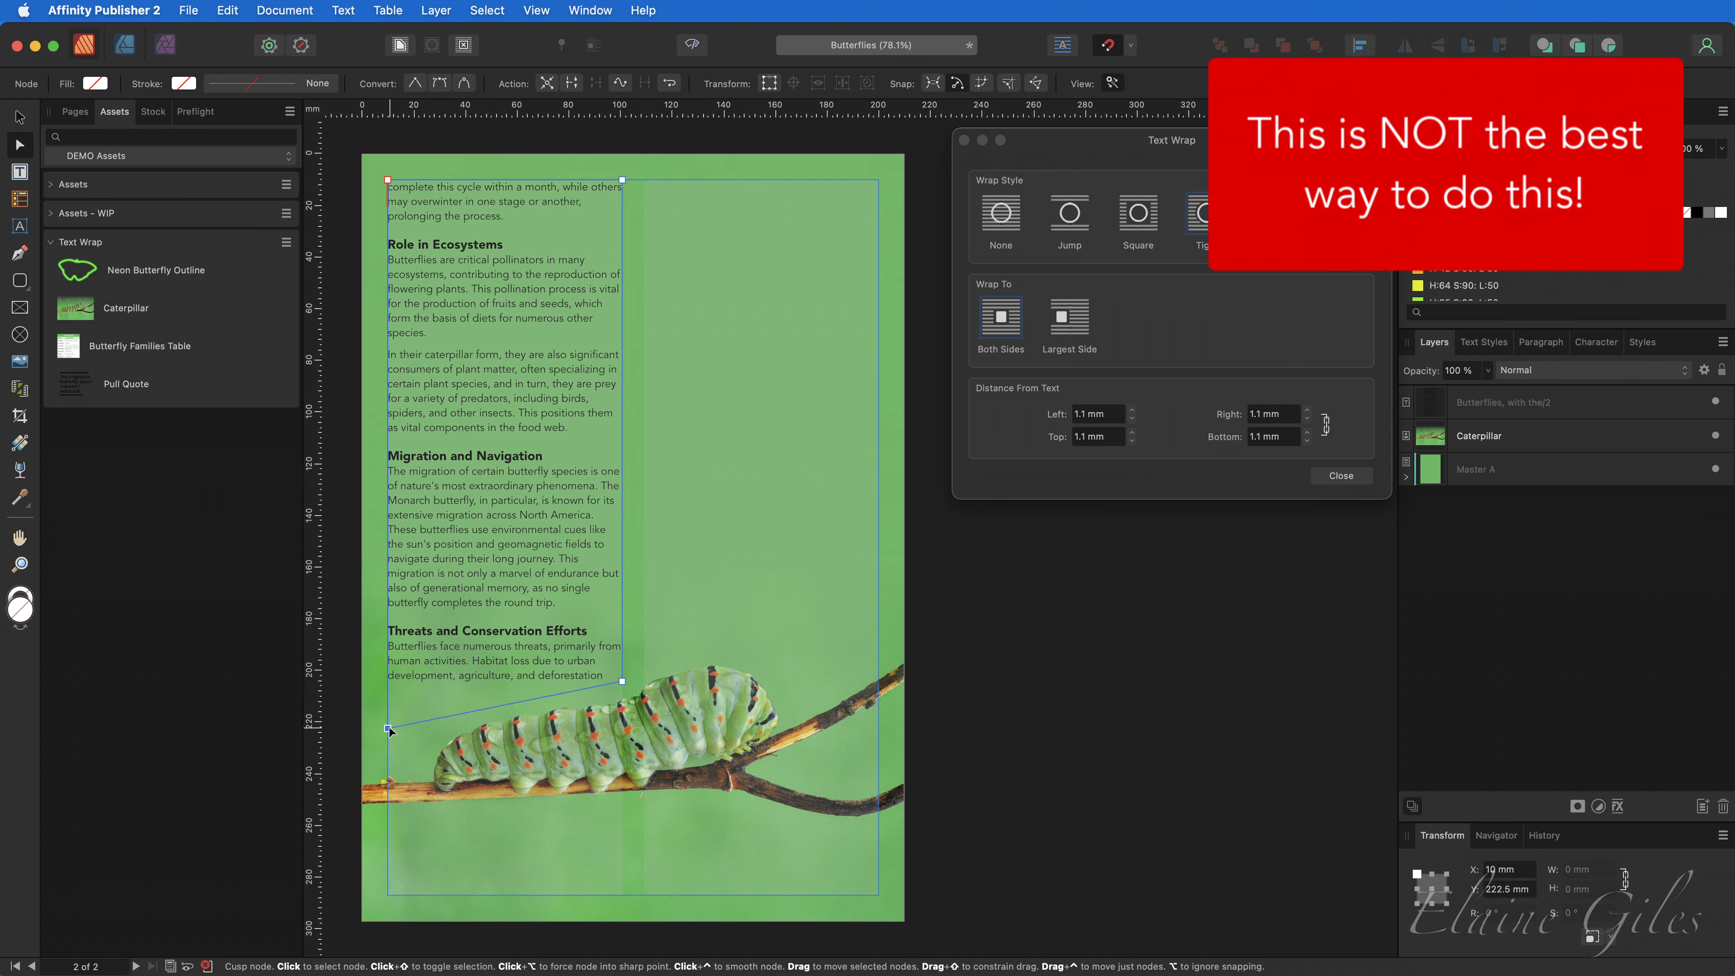
With the Pen tool, draw a closed four-sided shape about 90.8 × 36.7 mm in the left column below the twig, its upper edge slanted.
left_click(21, 255)
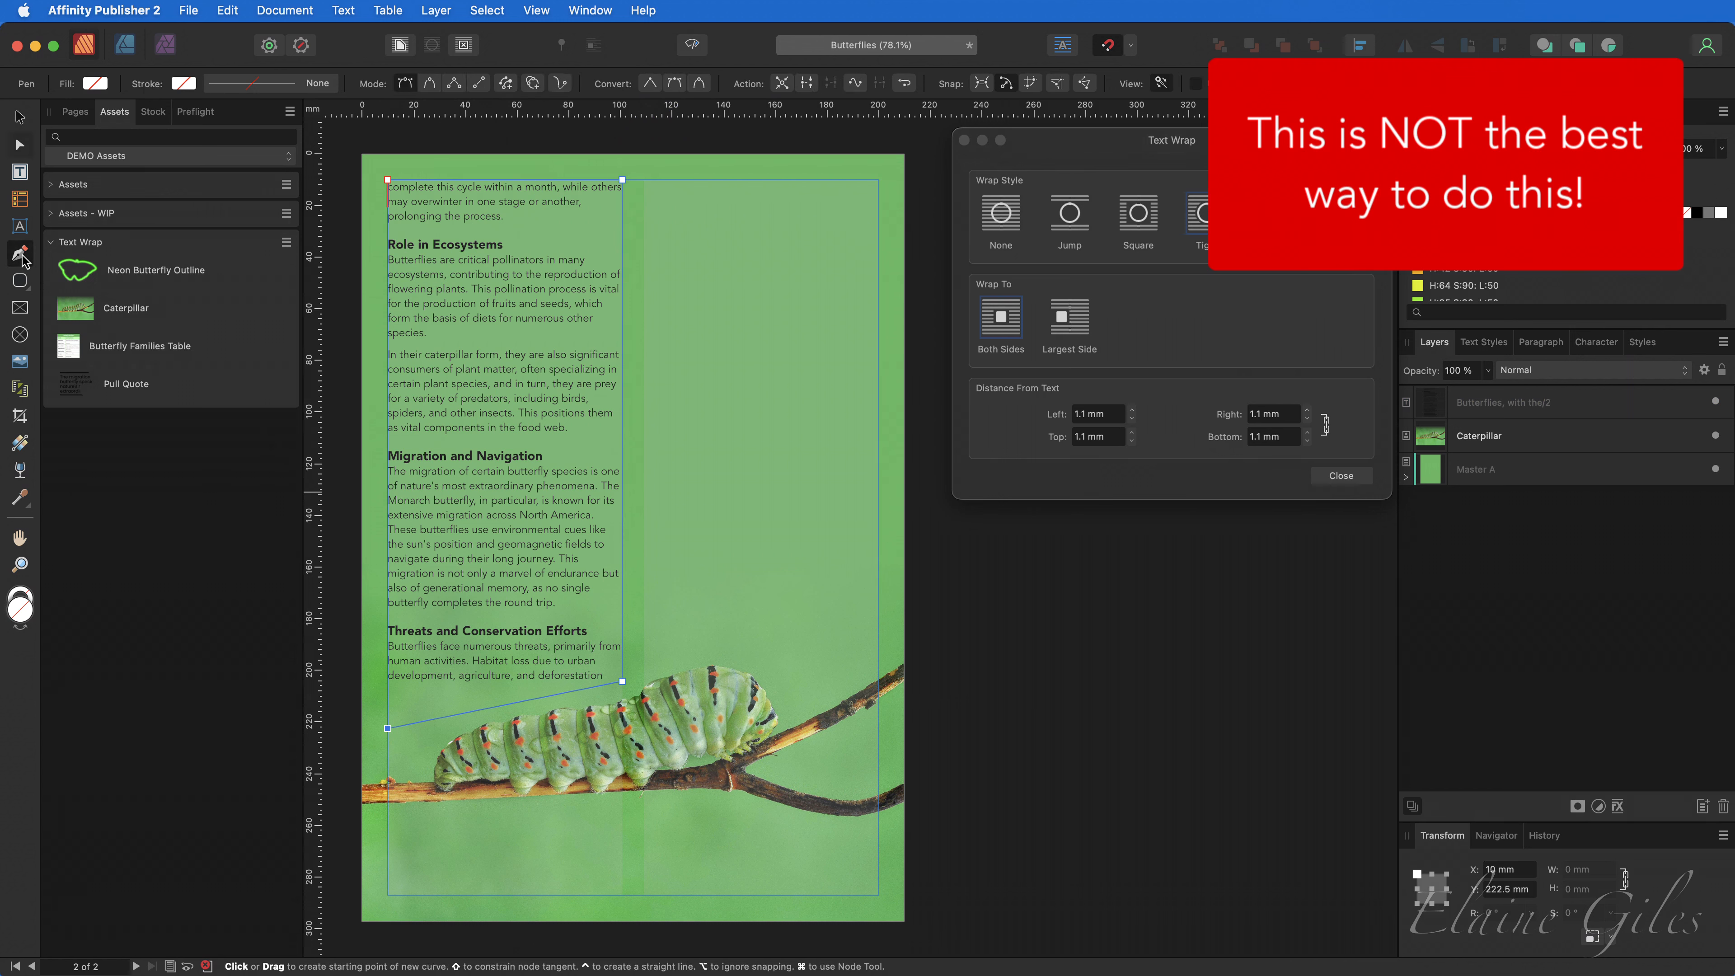
left_click(388, 816)
left_click(622, 799)
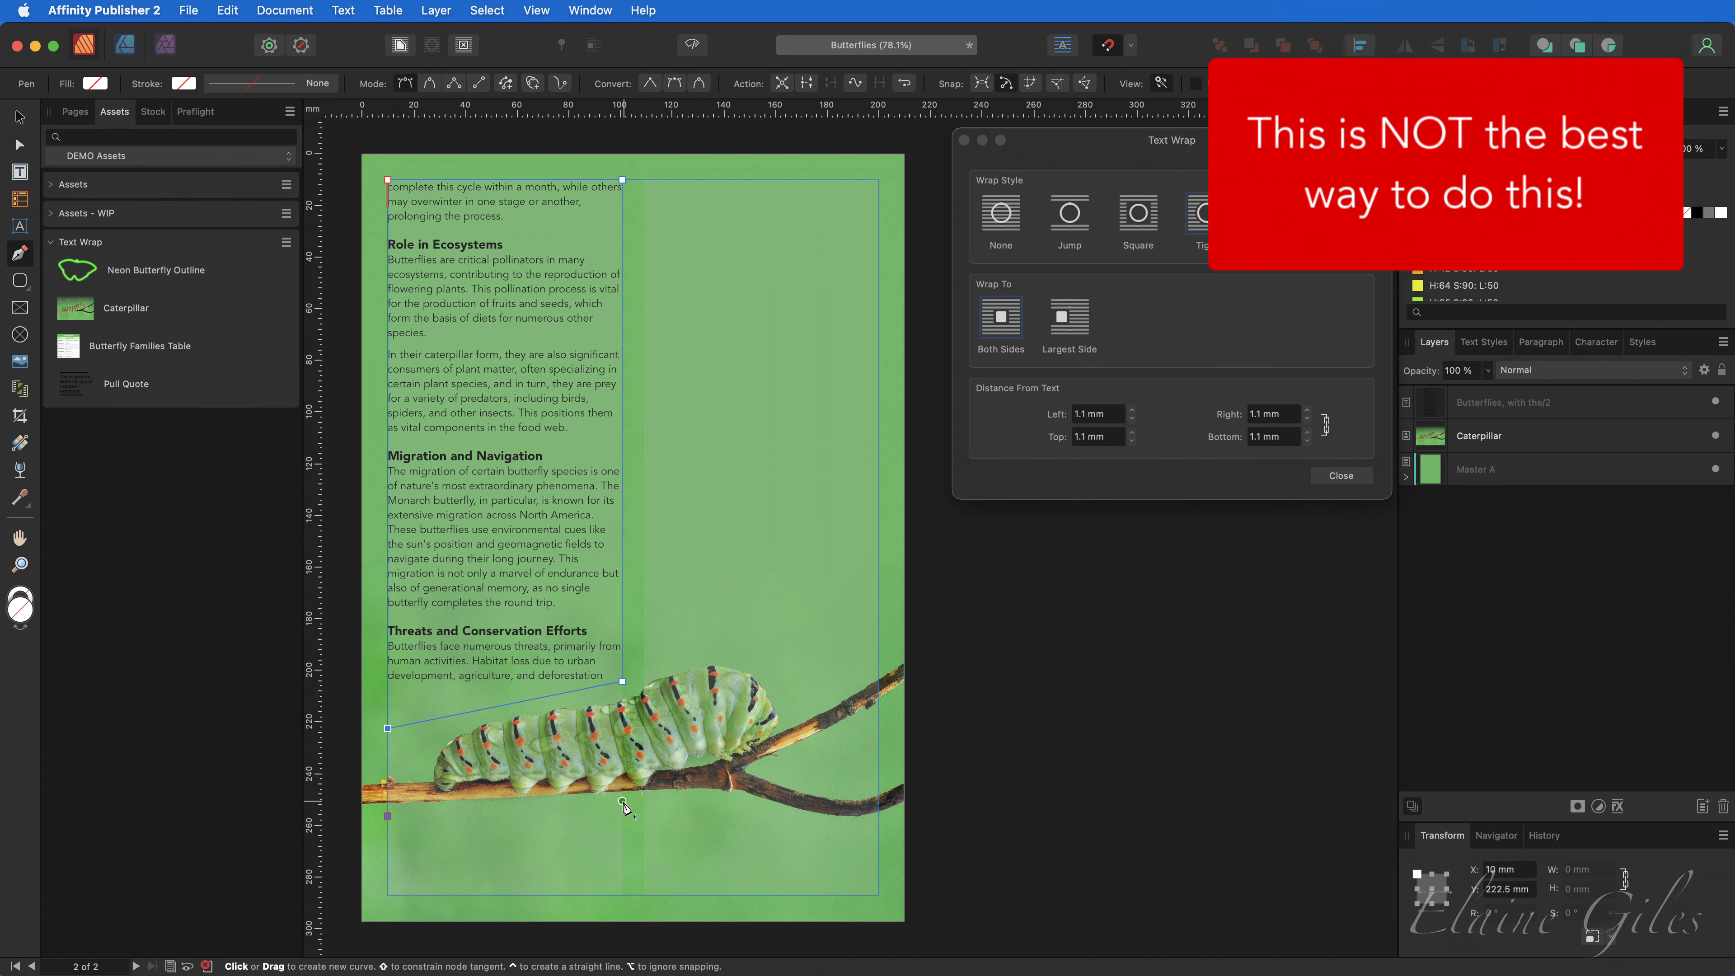
left_click(622, 895)
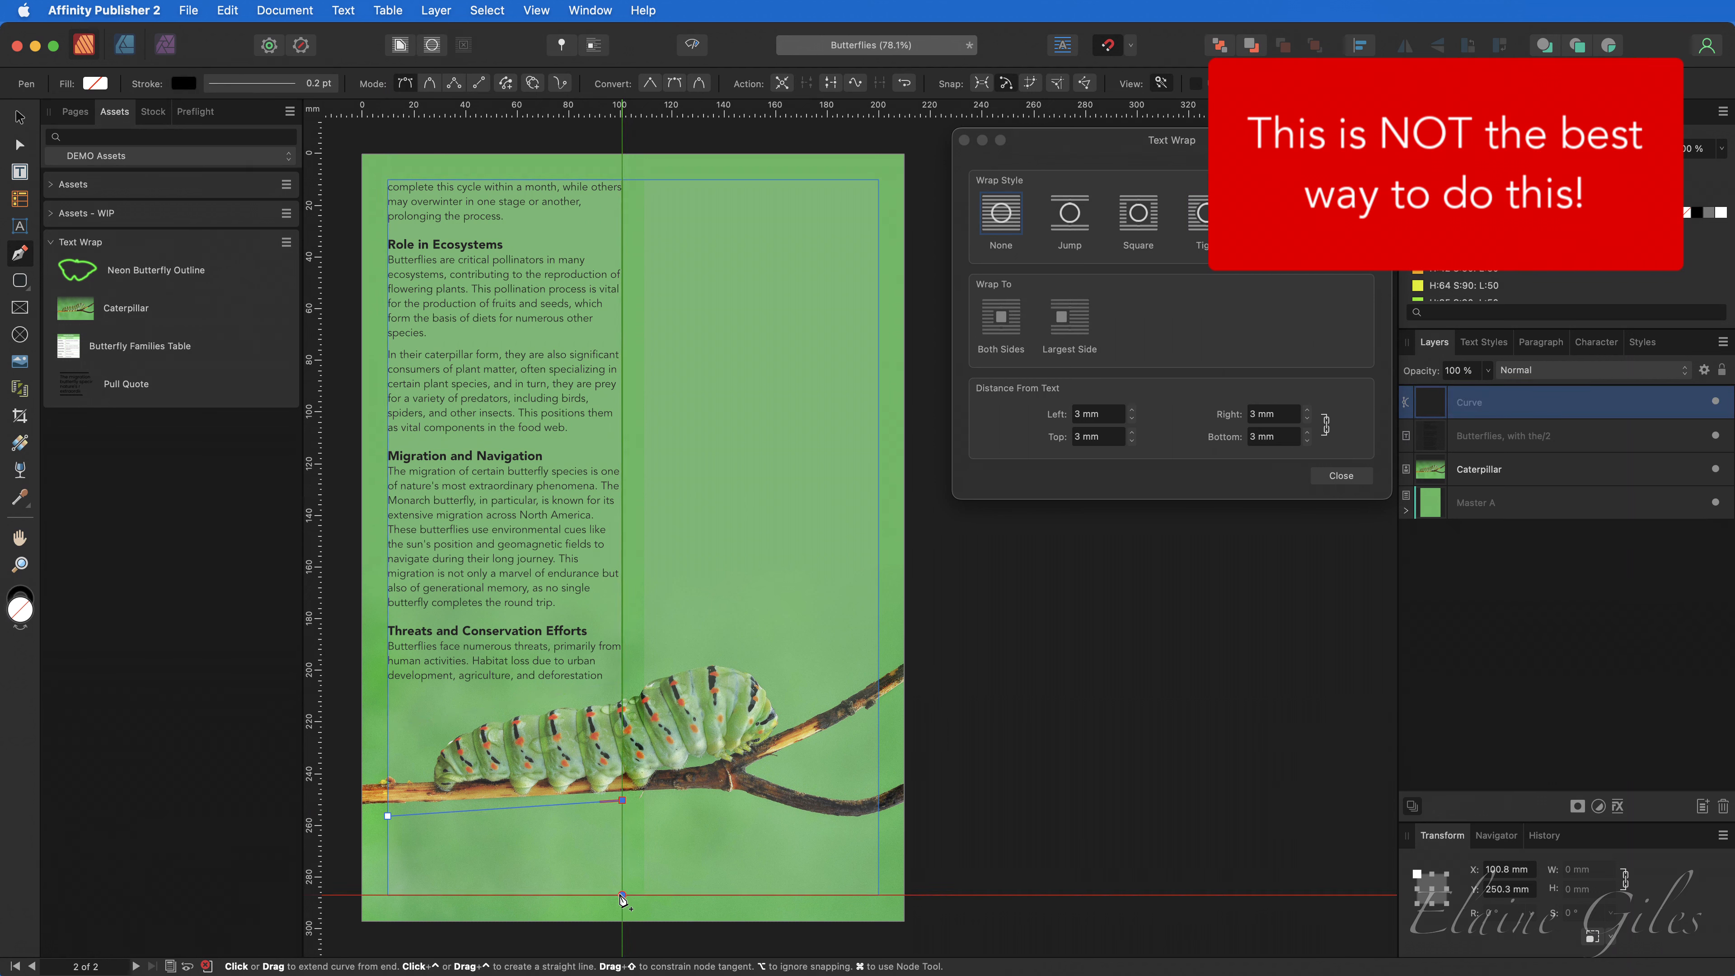
left_click(388, 895)
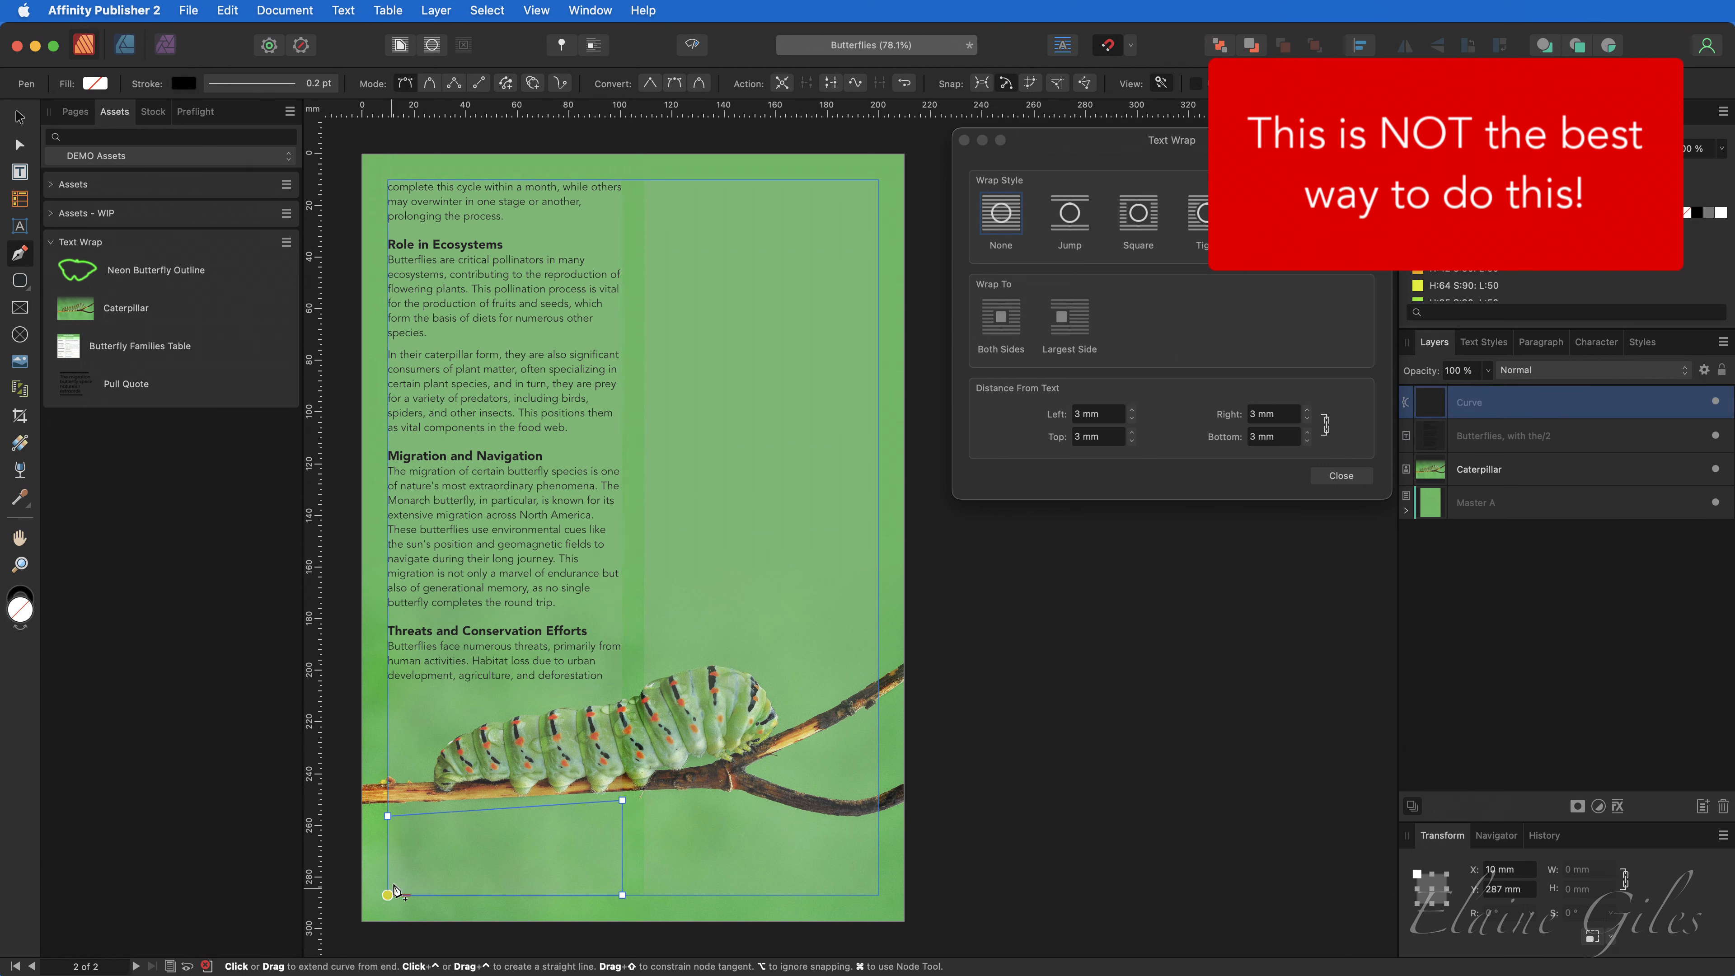
left_click(387, 817)
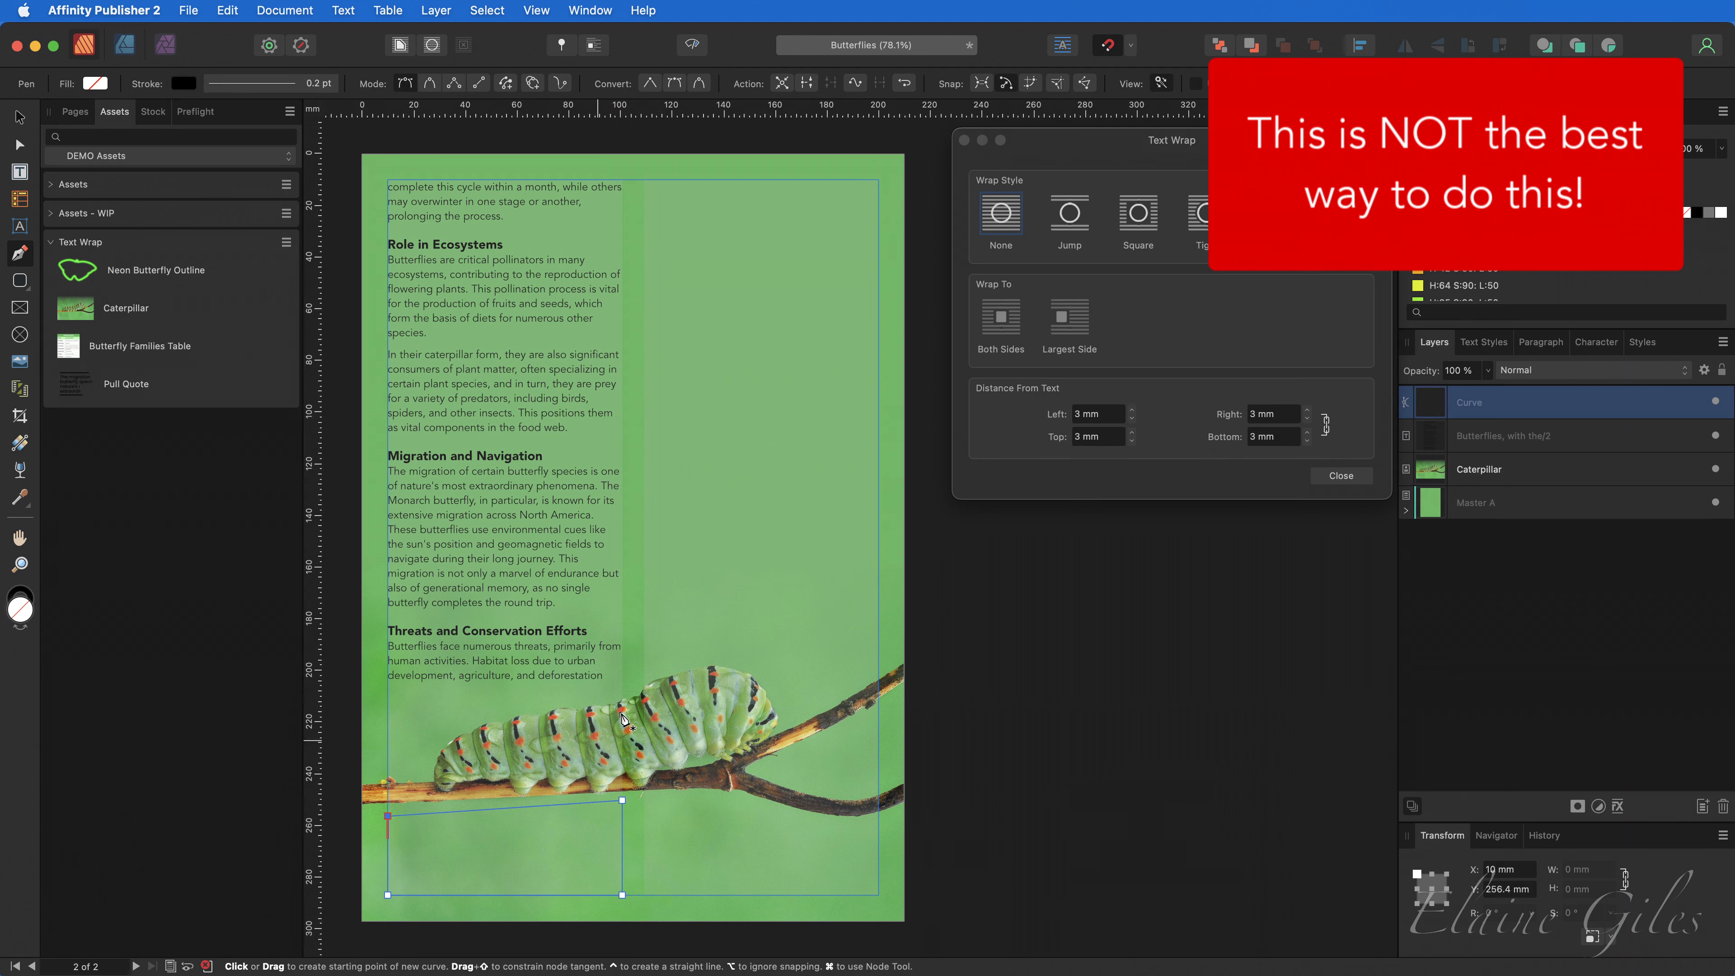
Draw a closed curve about 90.8 × 201.9 mm filling the right column above the branch, its lower edge following the caterpillar's back.
left_click(644, 180)
left_click(878, 180)
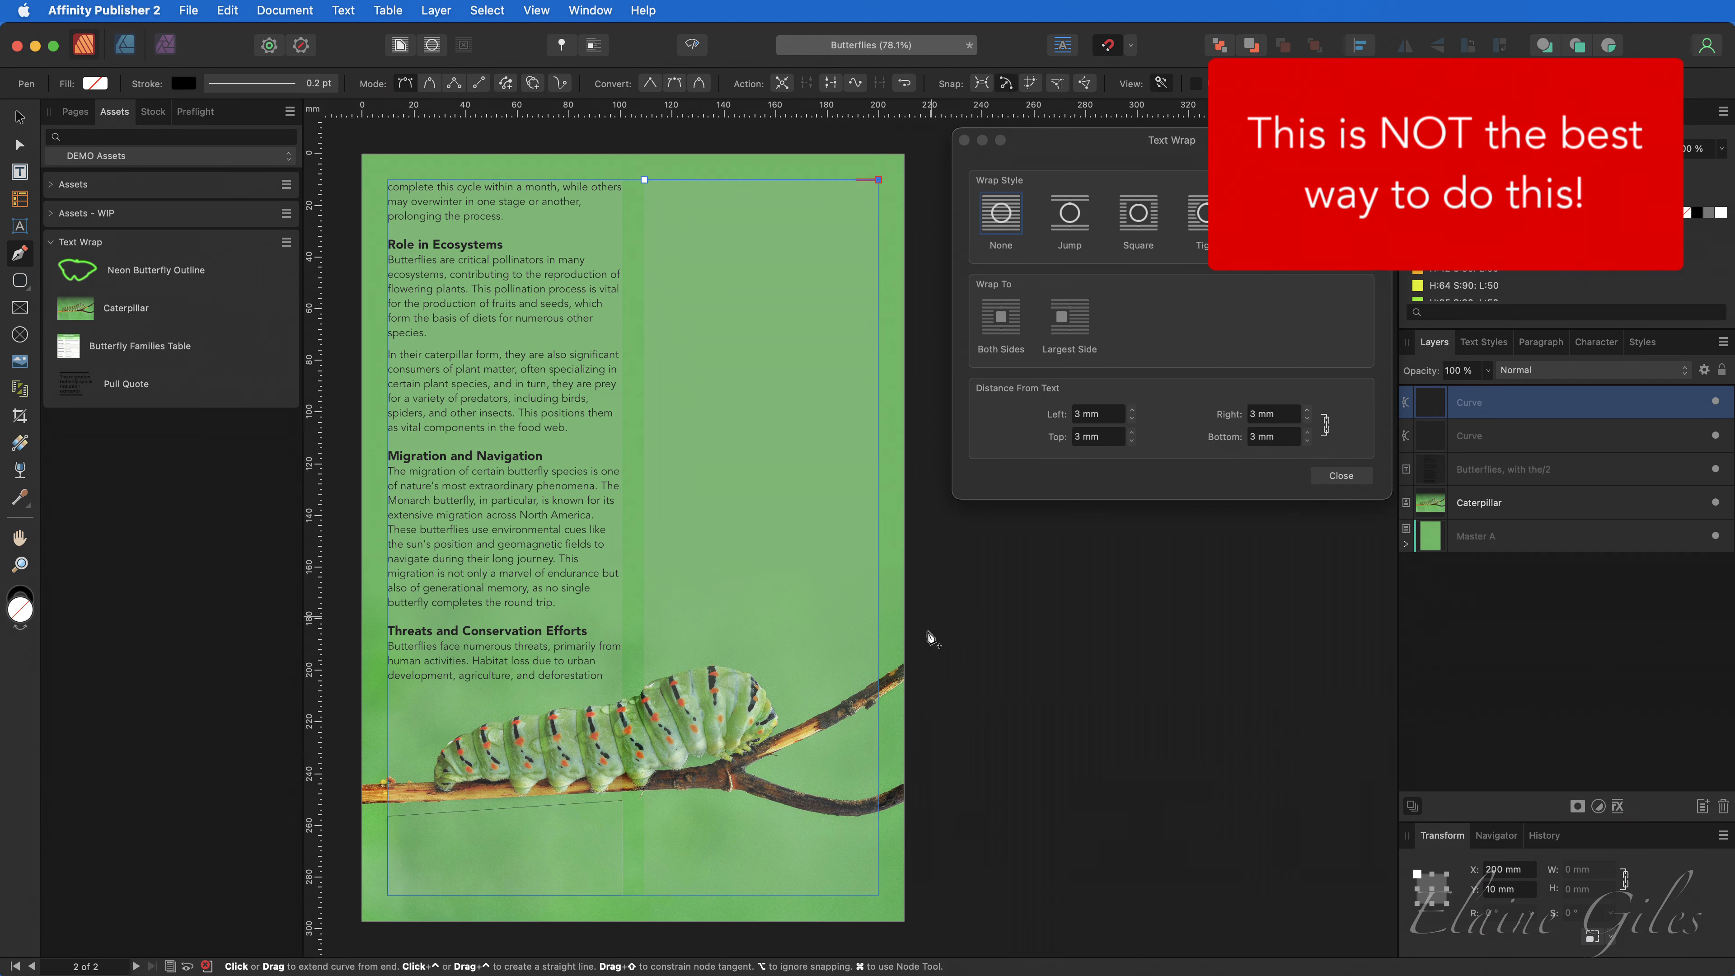
left_click(878, 659)
left_click(796, 702)
left_click_drag(745, 659, 736, 650)
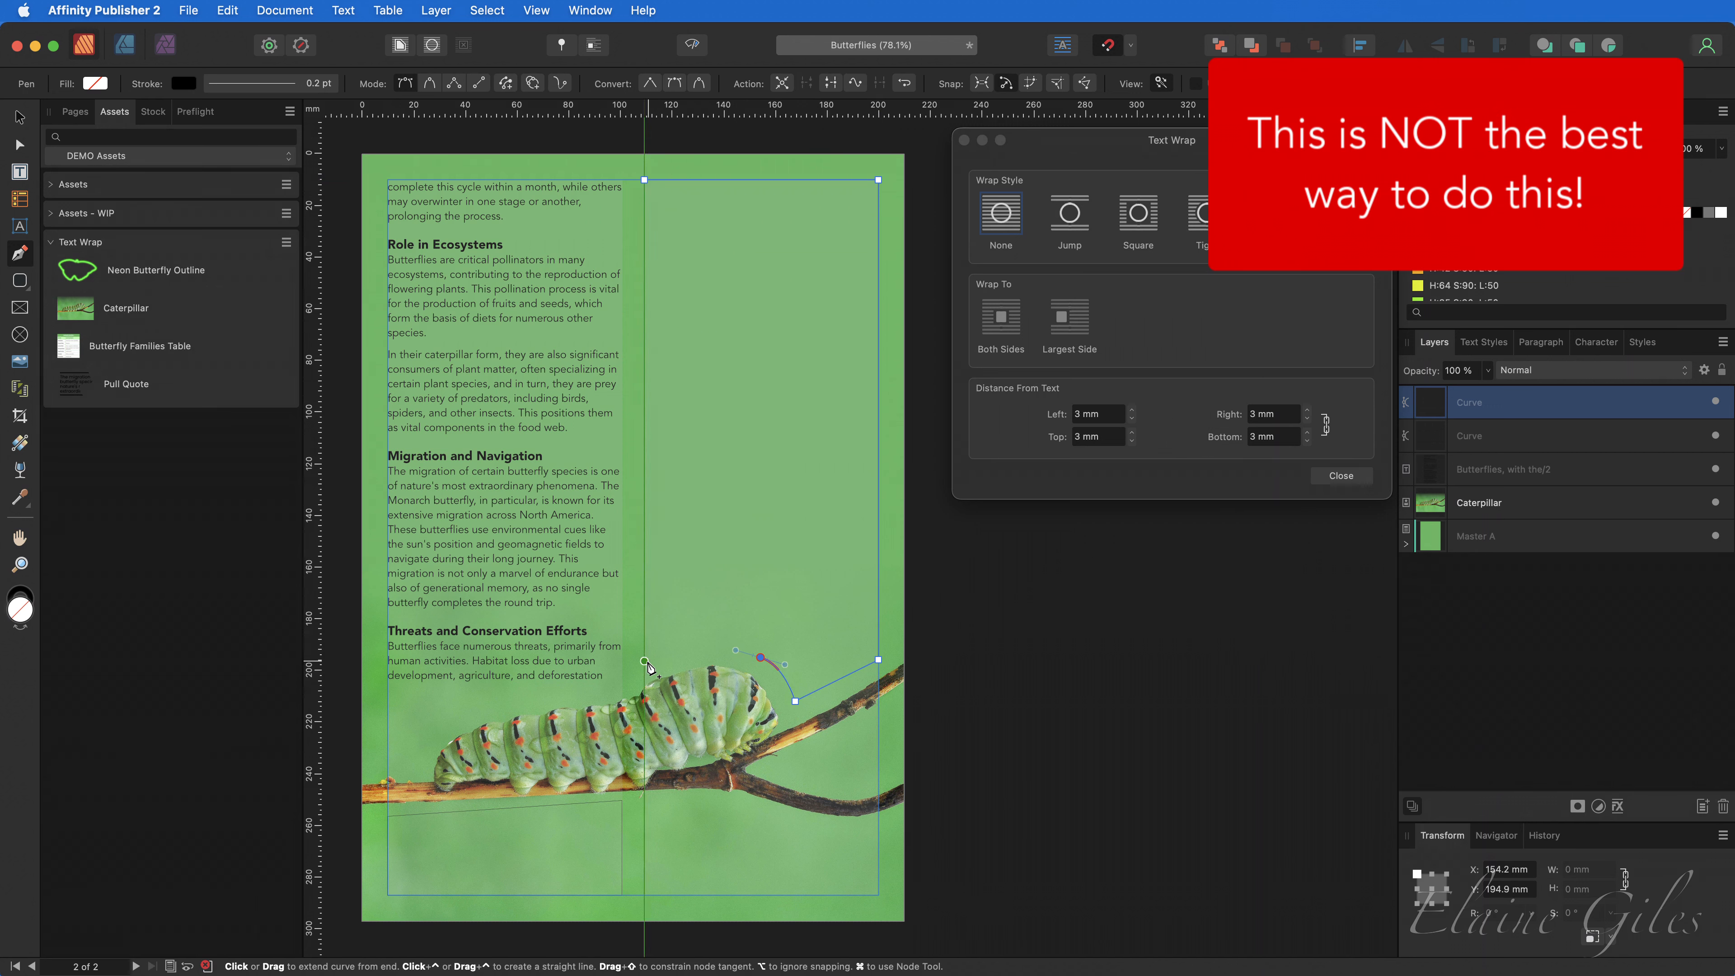
left_click(645, 662)
left_click(645, 180)
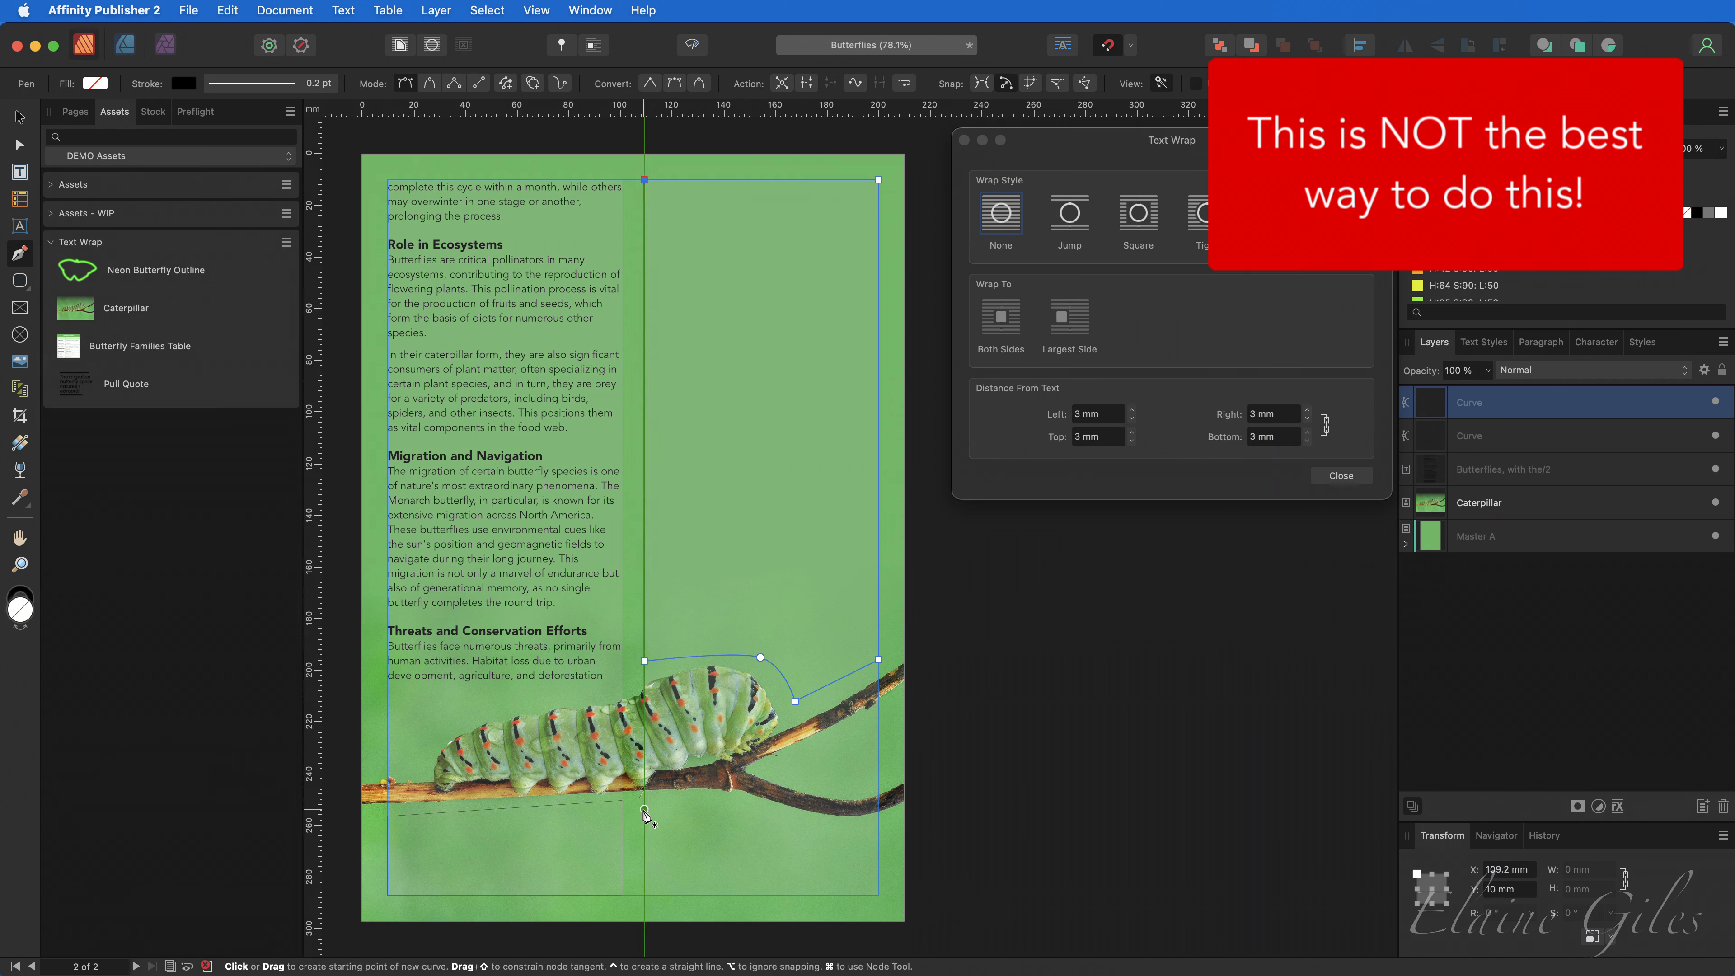
Draw a closed five-sided shape about 90.8 × 33.7 mm in the right column below the branch, its upper edge following the twig.
left_click(645, 811)
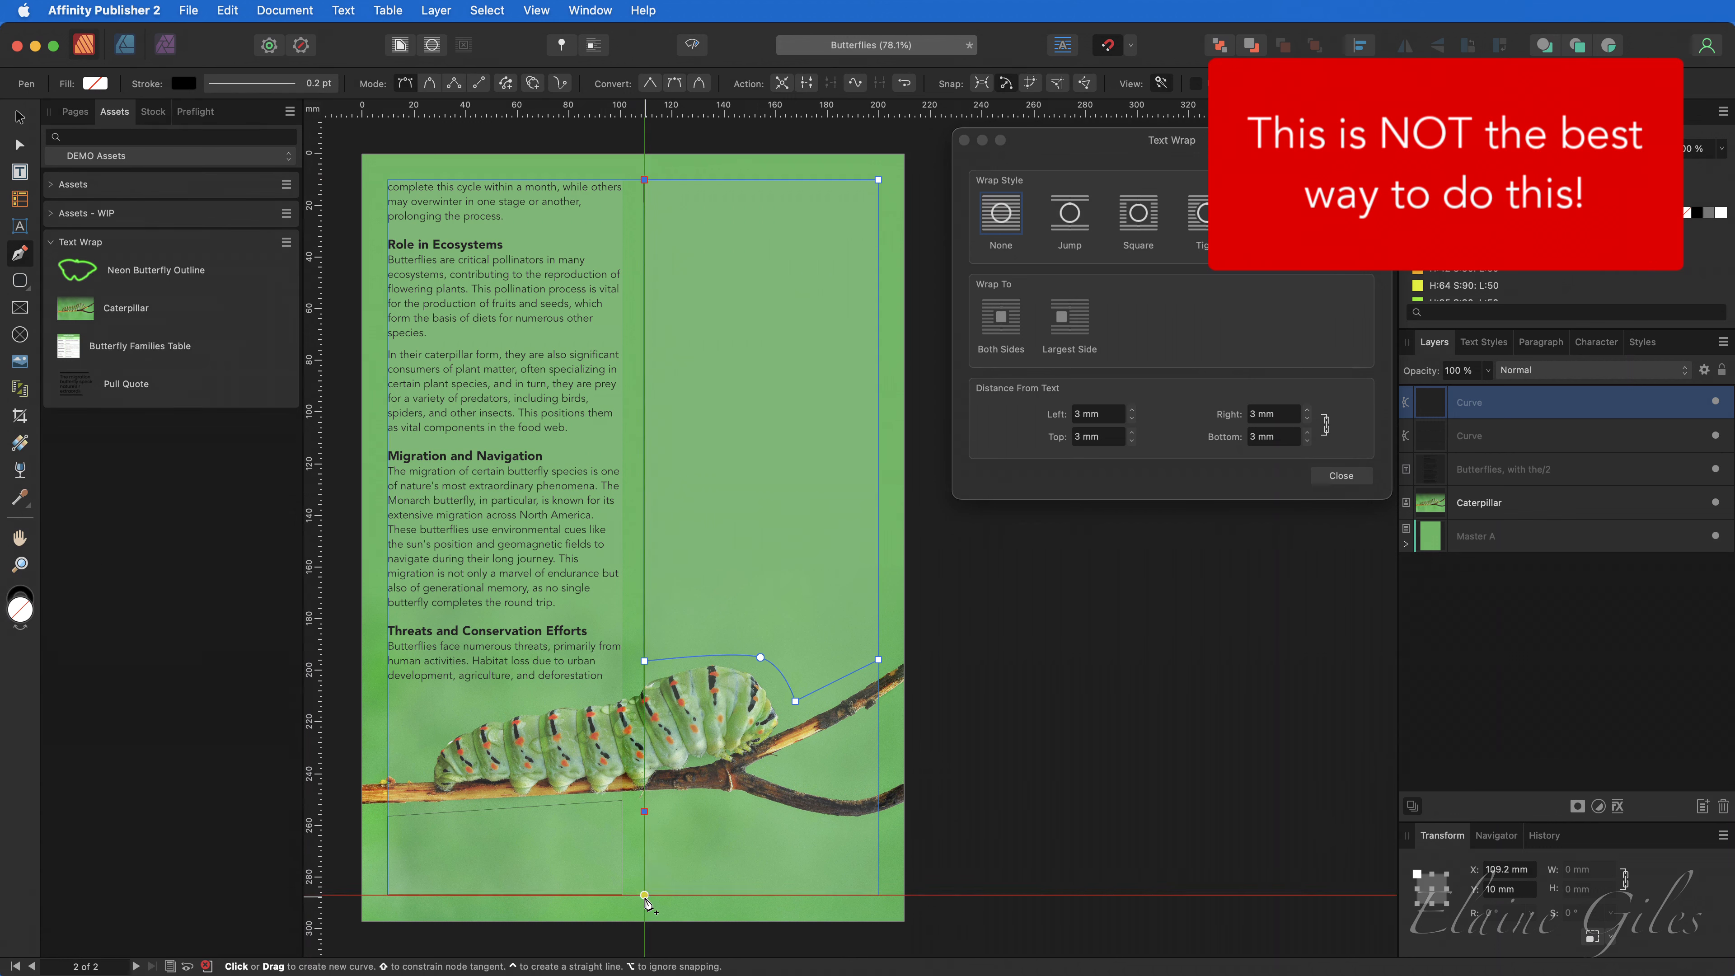
left_click(644, 894)
left_click(879, 894)
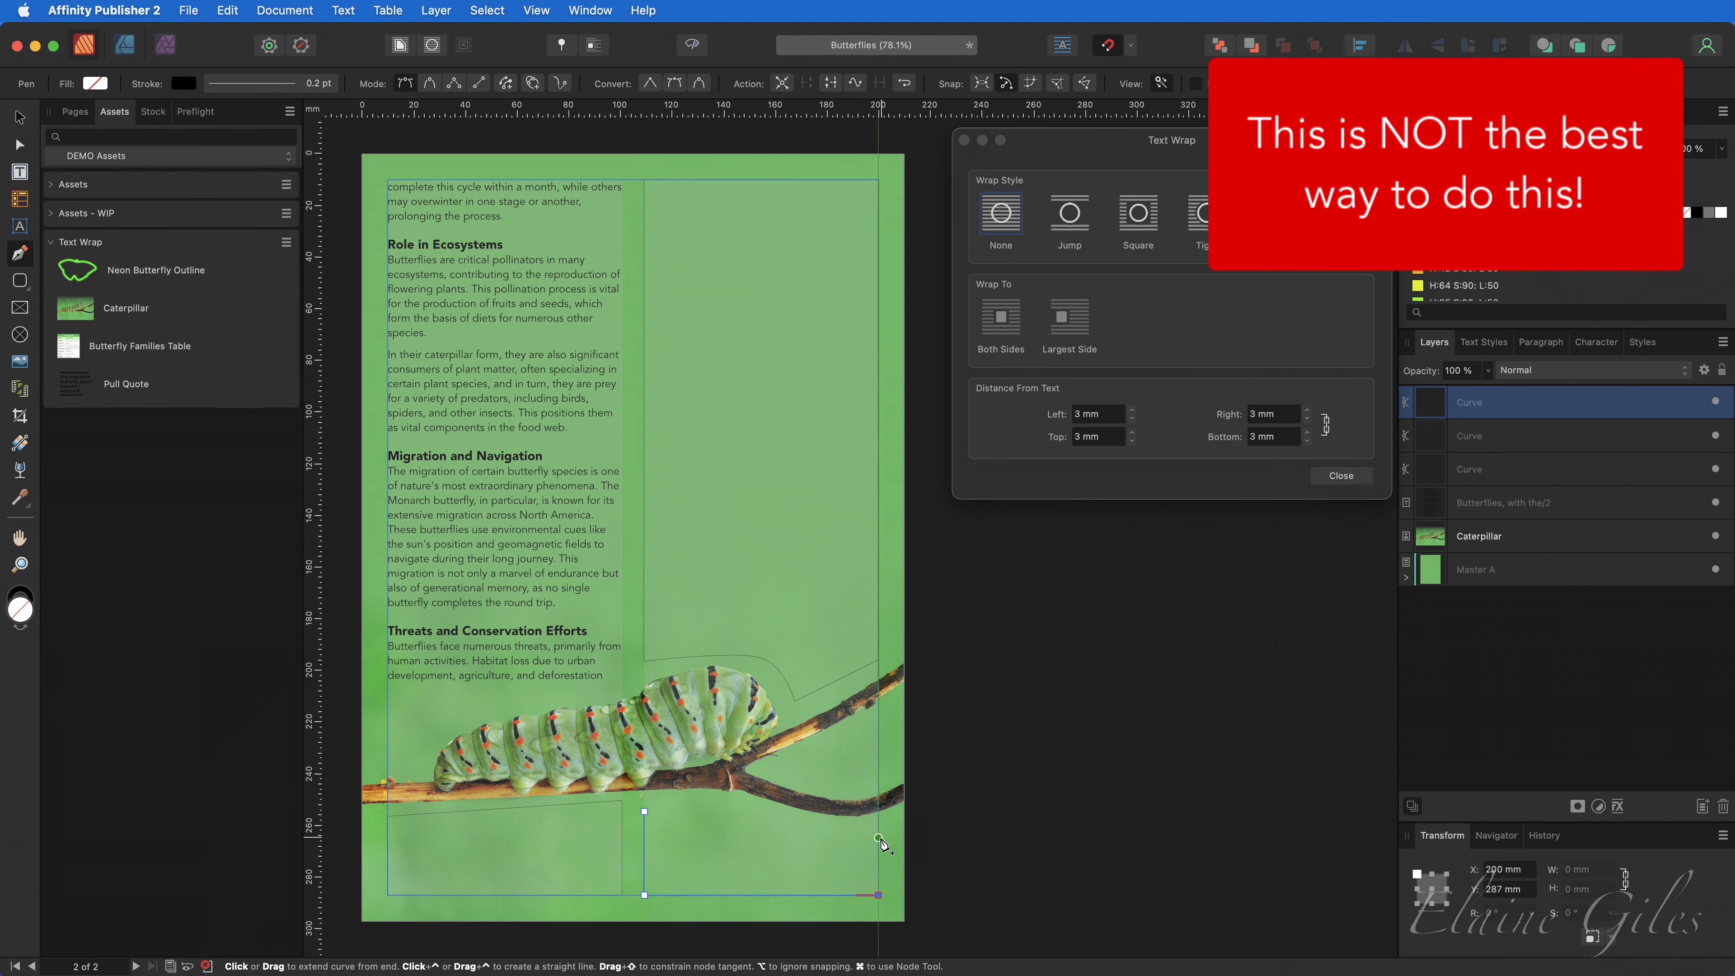
left_click(878, 829)
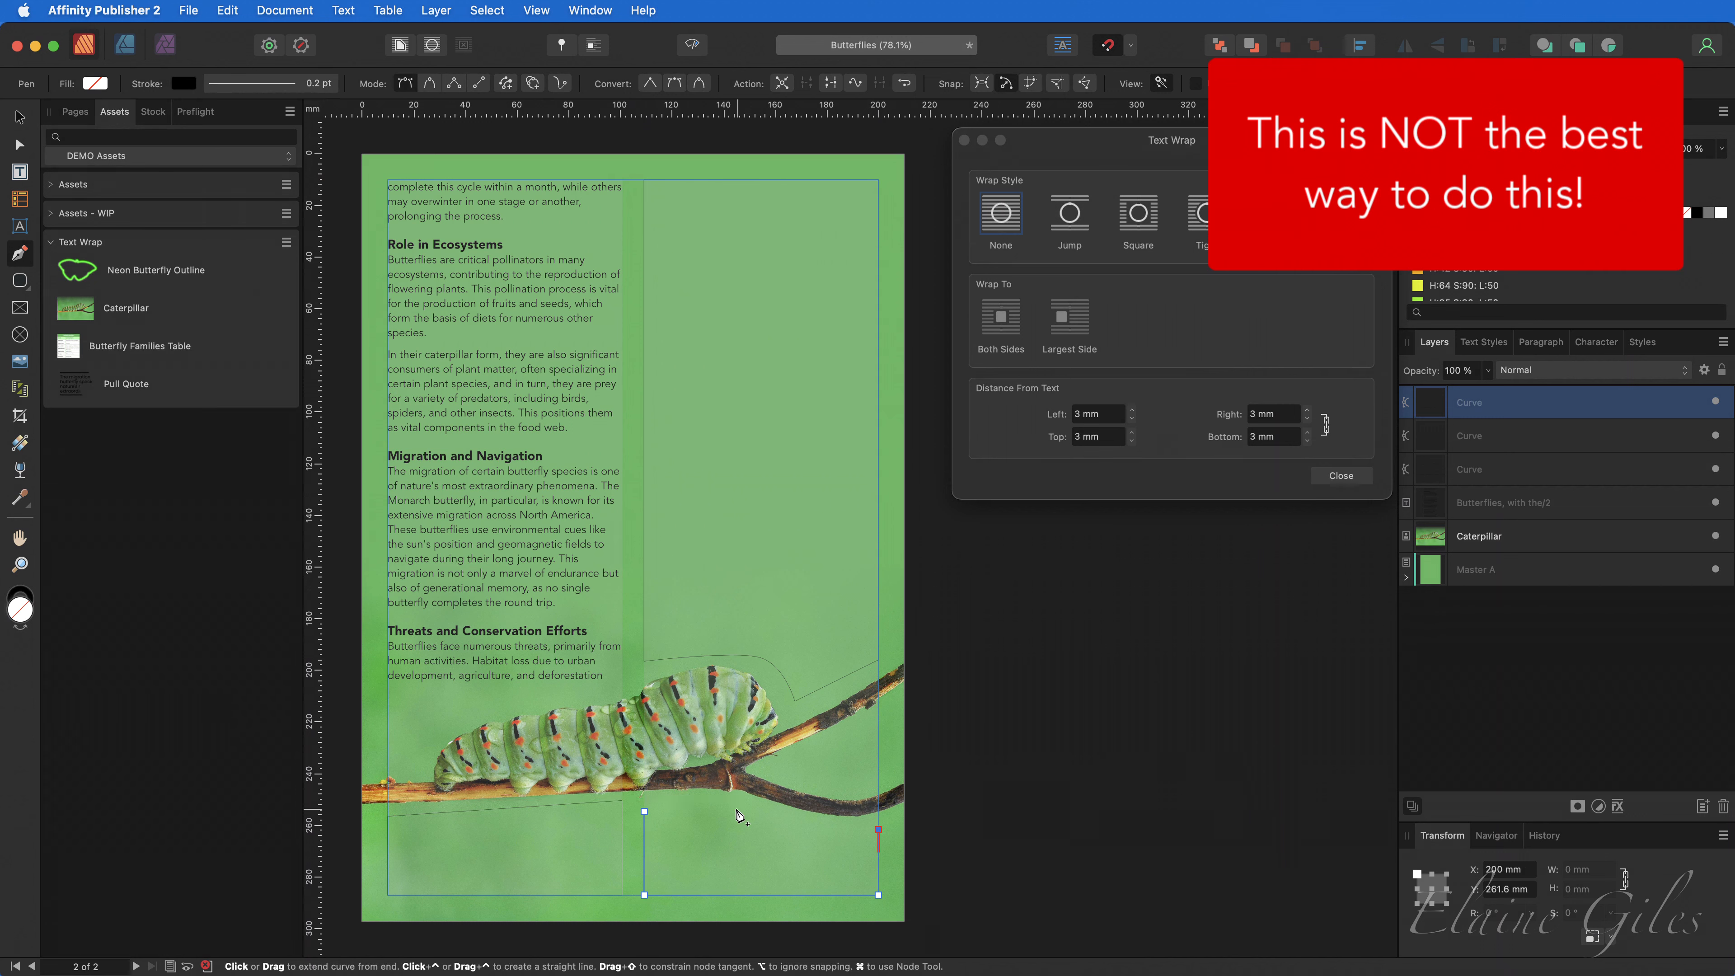
left_click(736, 808)
left_click(644, 814)
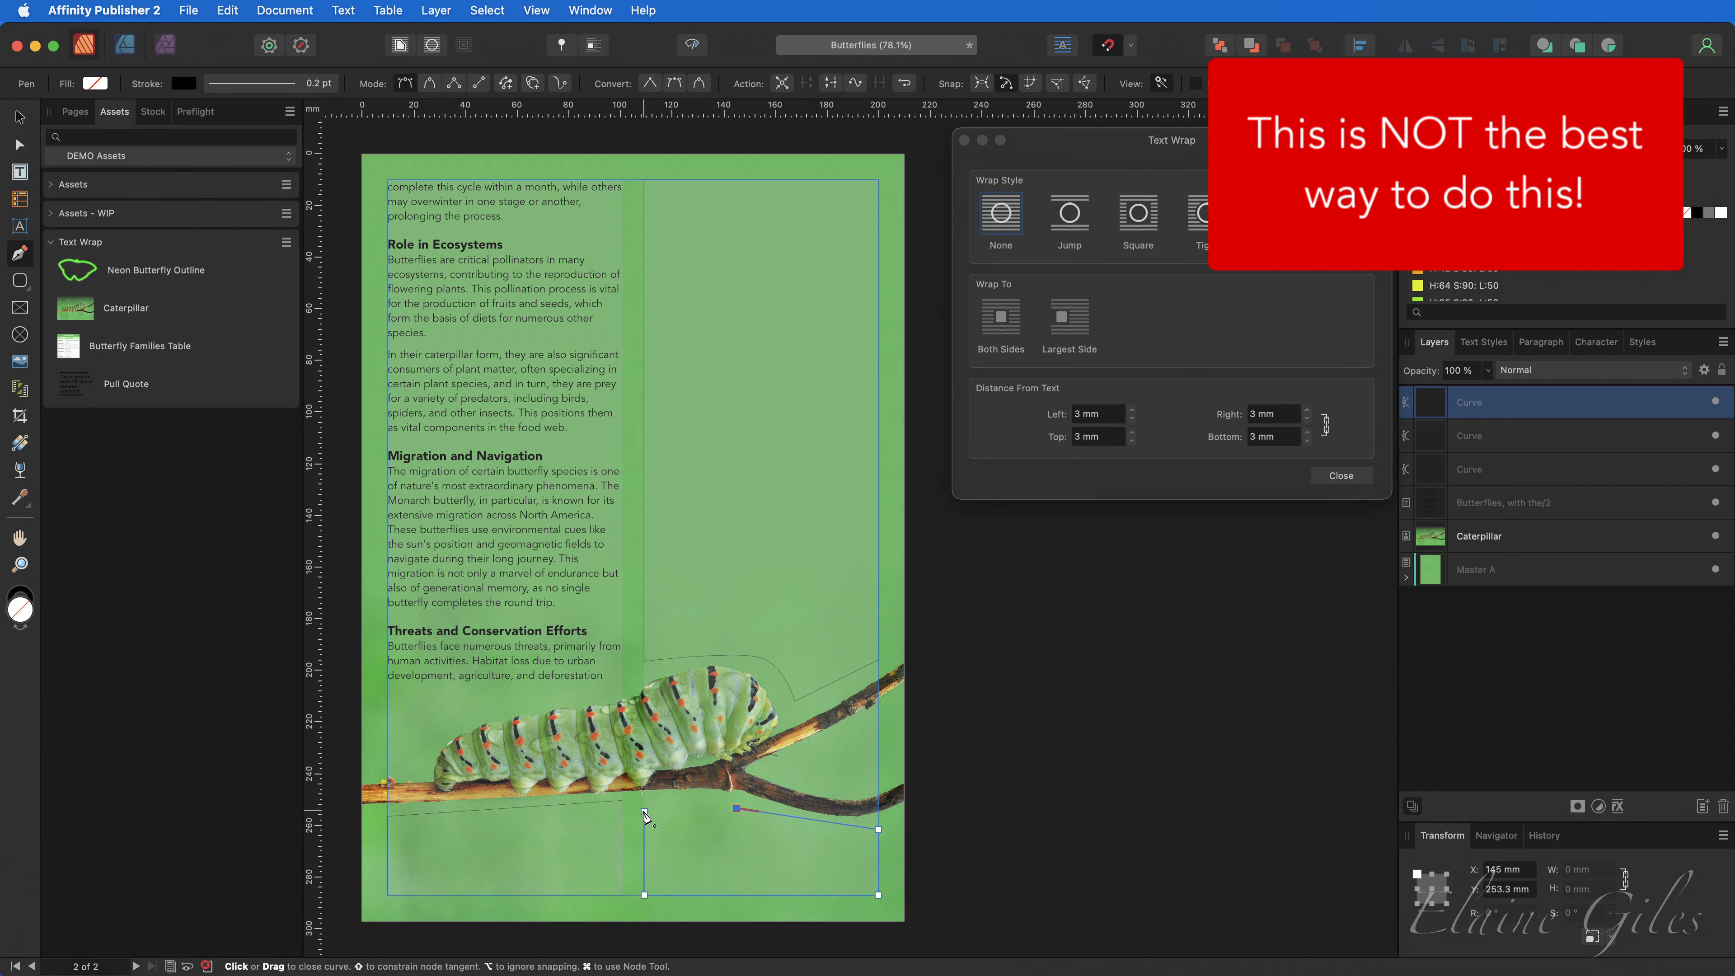
Convert the curve below the twig in the left column to a text frame.
key("v")
left_click(541, 813)
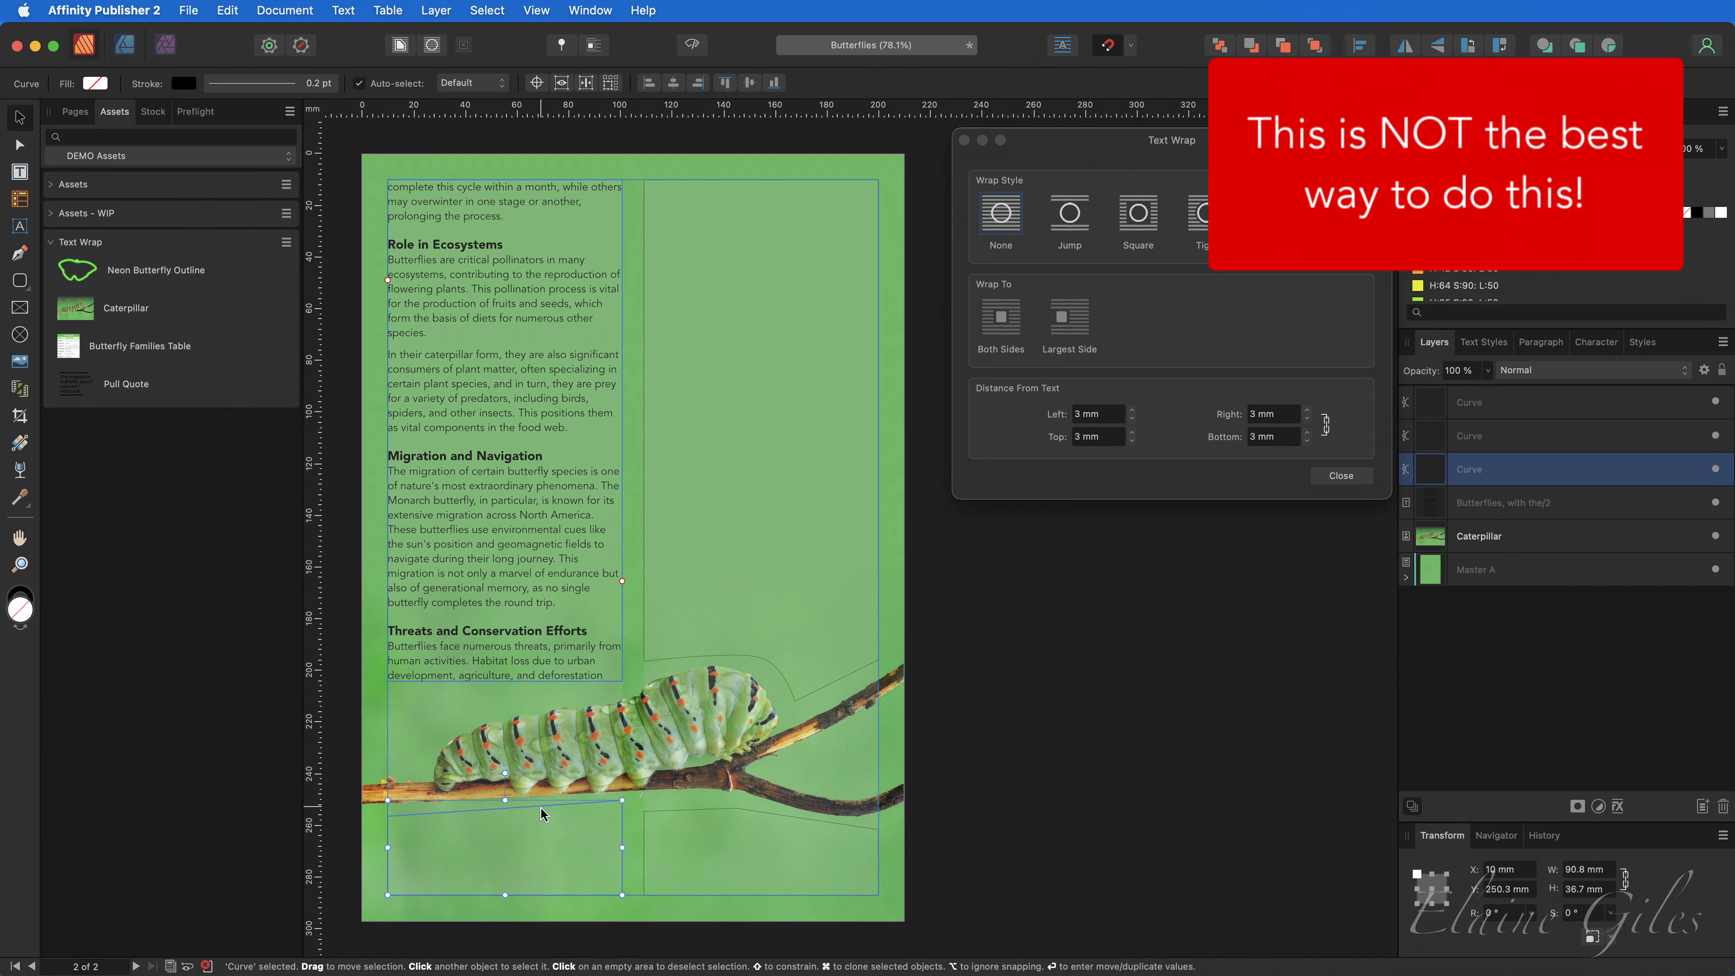
right_click(541, 814)
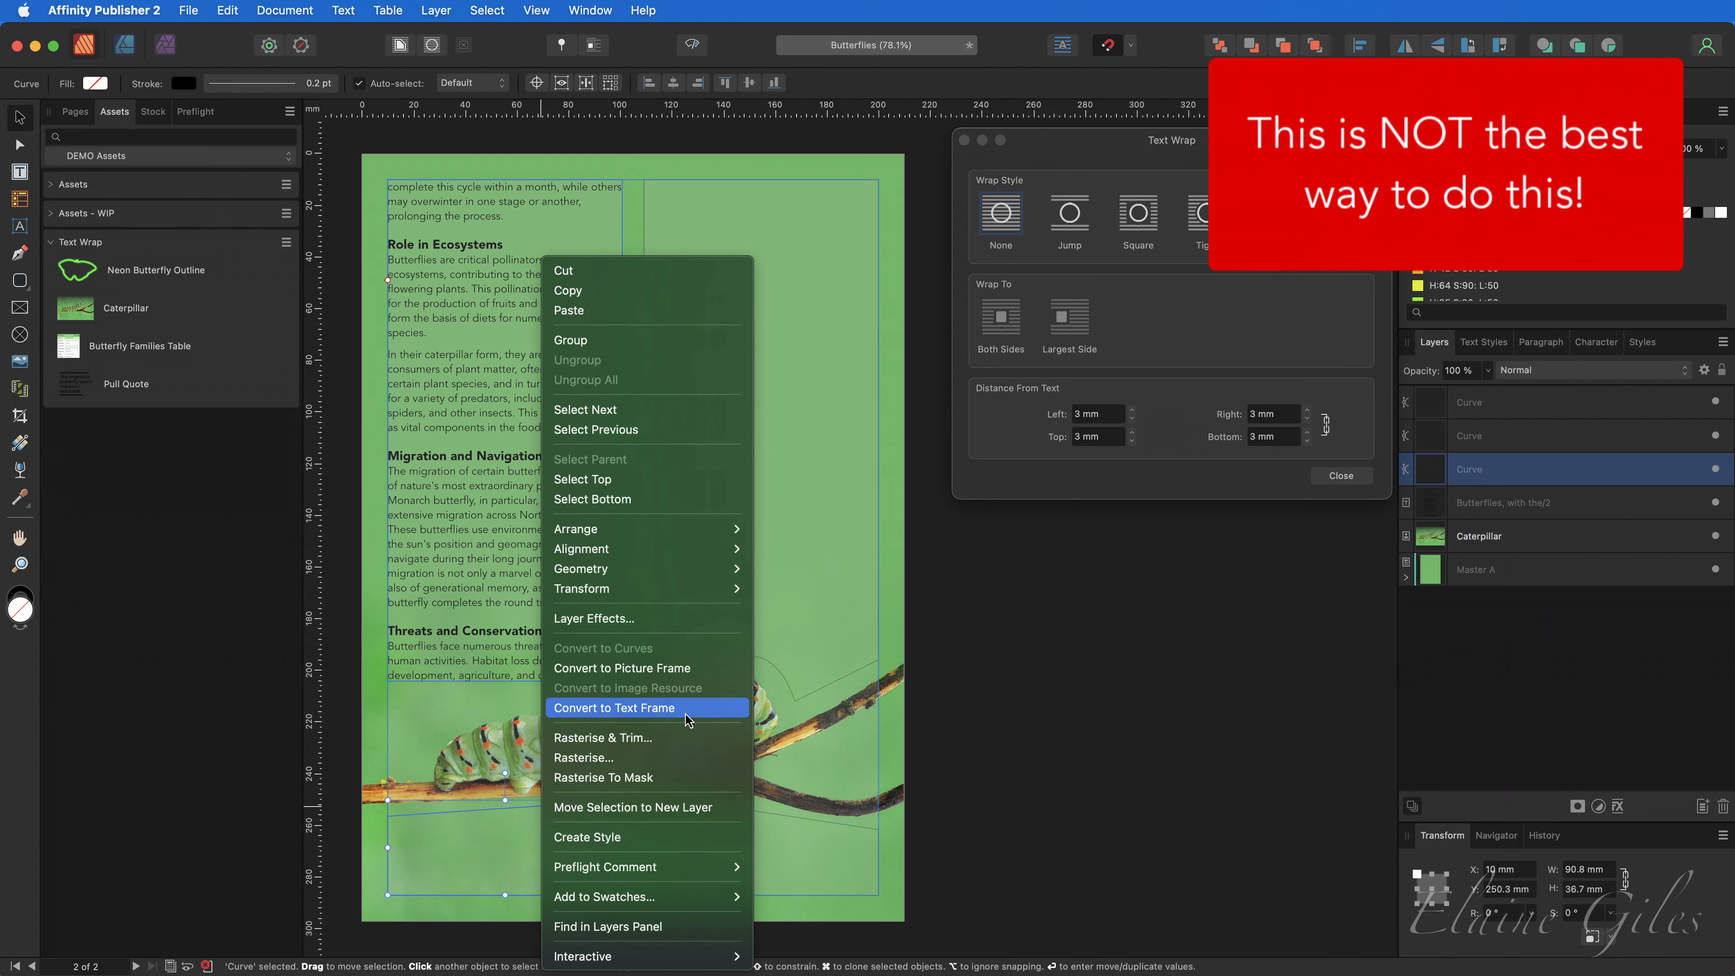
left_click(686, 715)
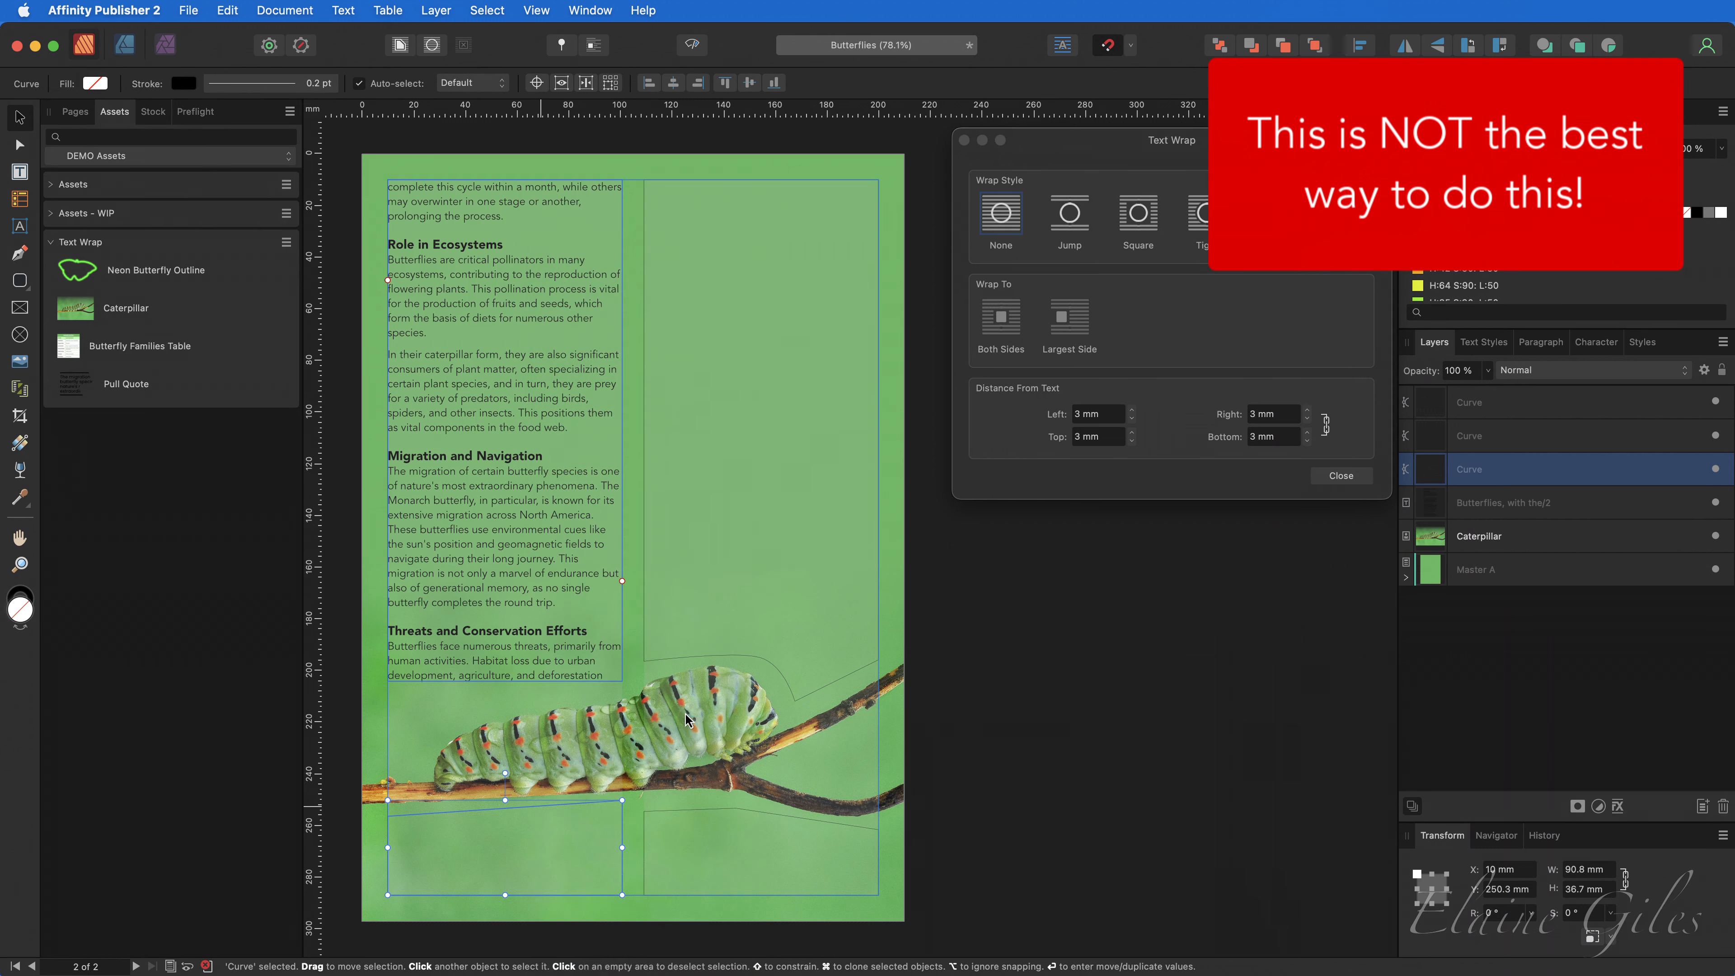
Convert the tall curve above the caterpillar in the right column to a text frame.
left_click(770, 663)
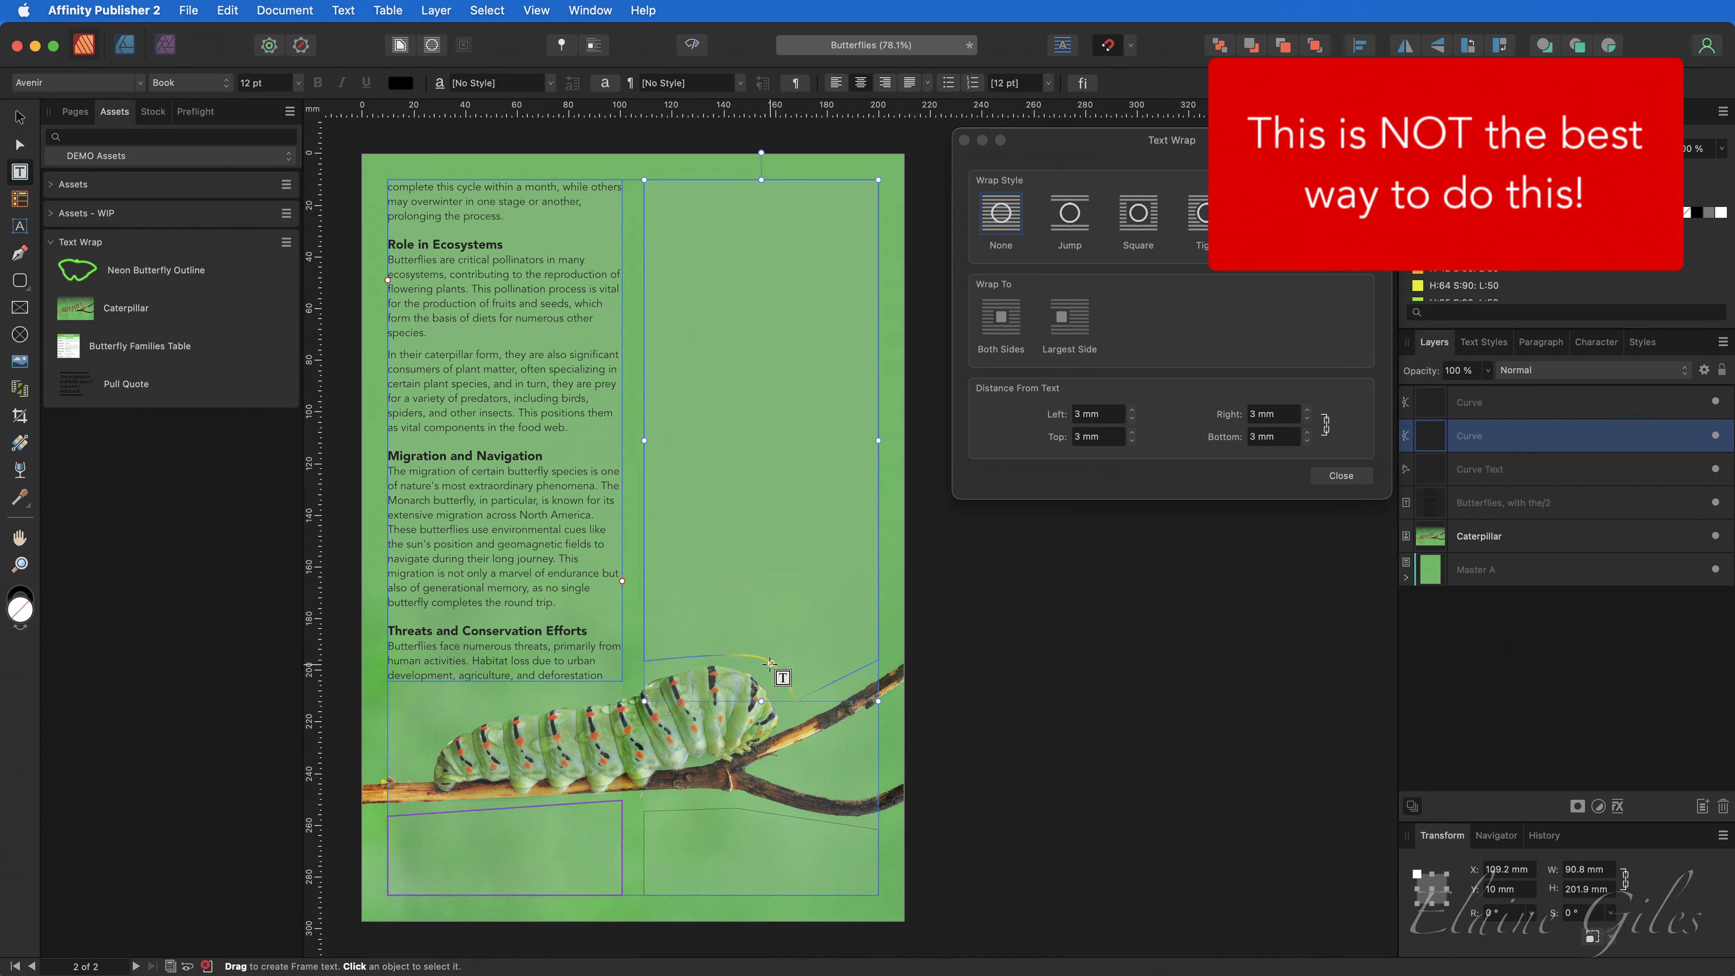
right_click(770, 663)
scroll(900, 886, "down", 5)
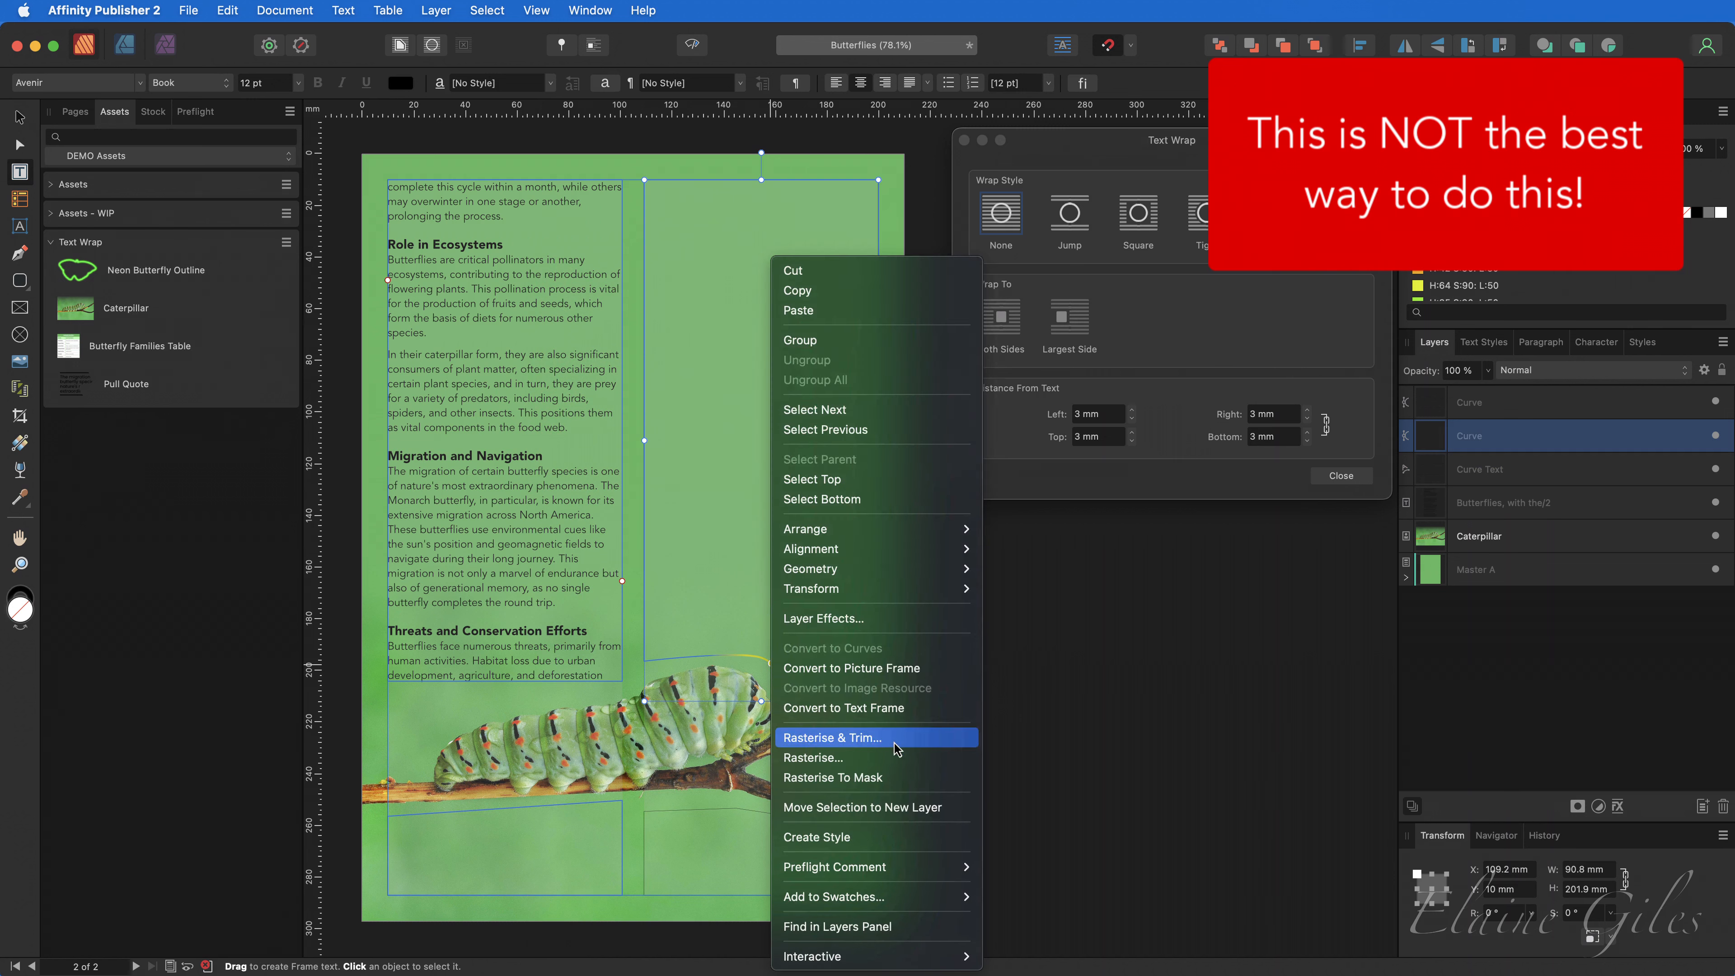
left_click(898, 712)
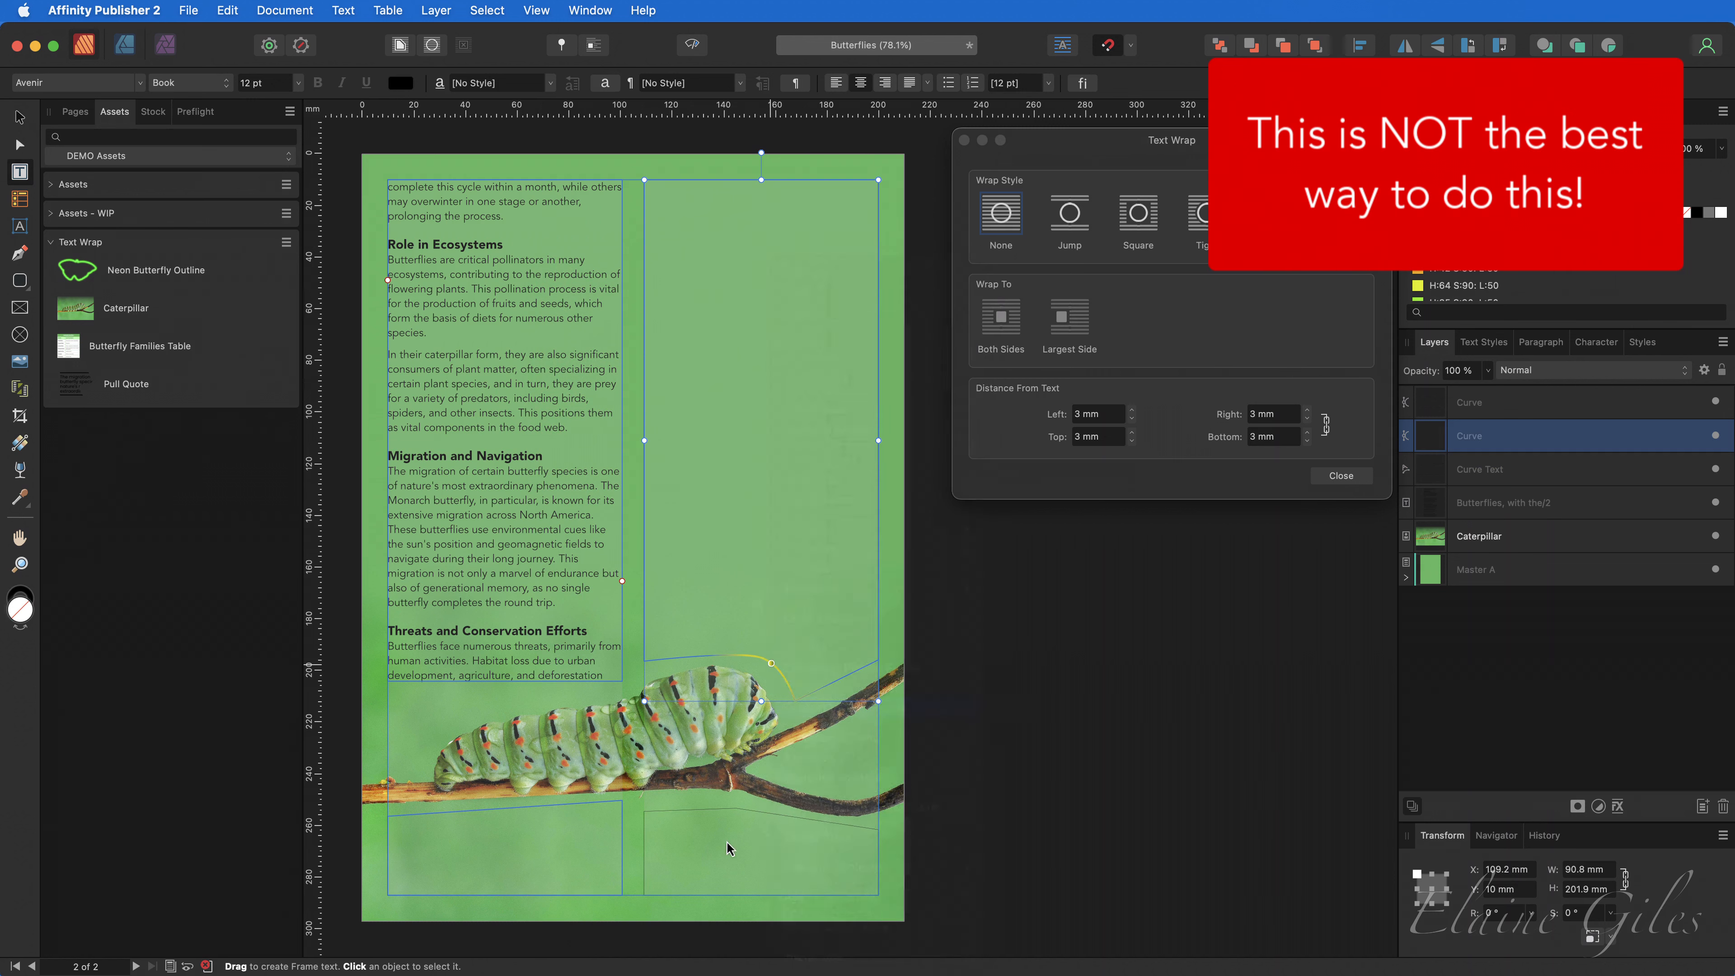
Convert the curve below the branch in the right column to a text frame.
left_click(834, 891)
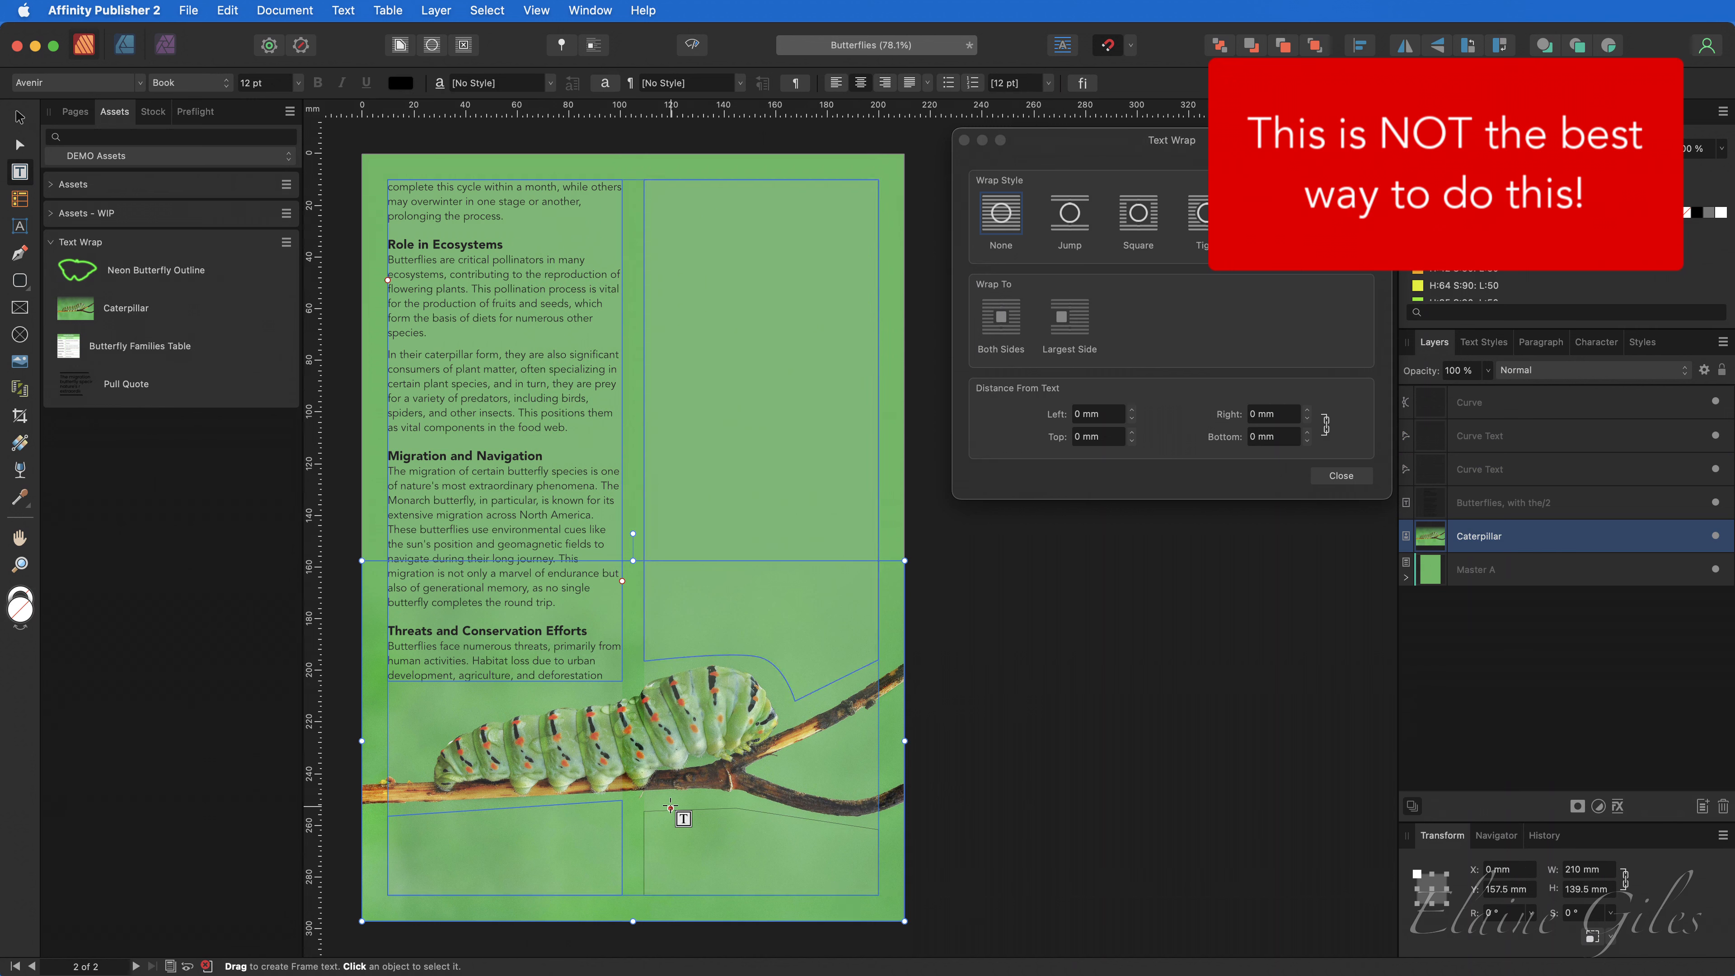
left_click(683, 832)
right_click(683, 831)
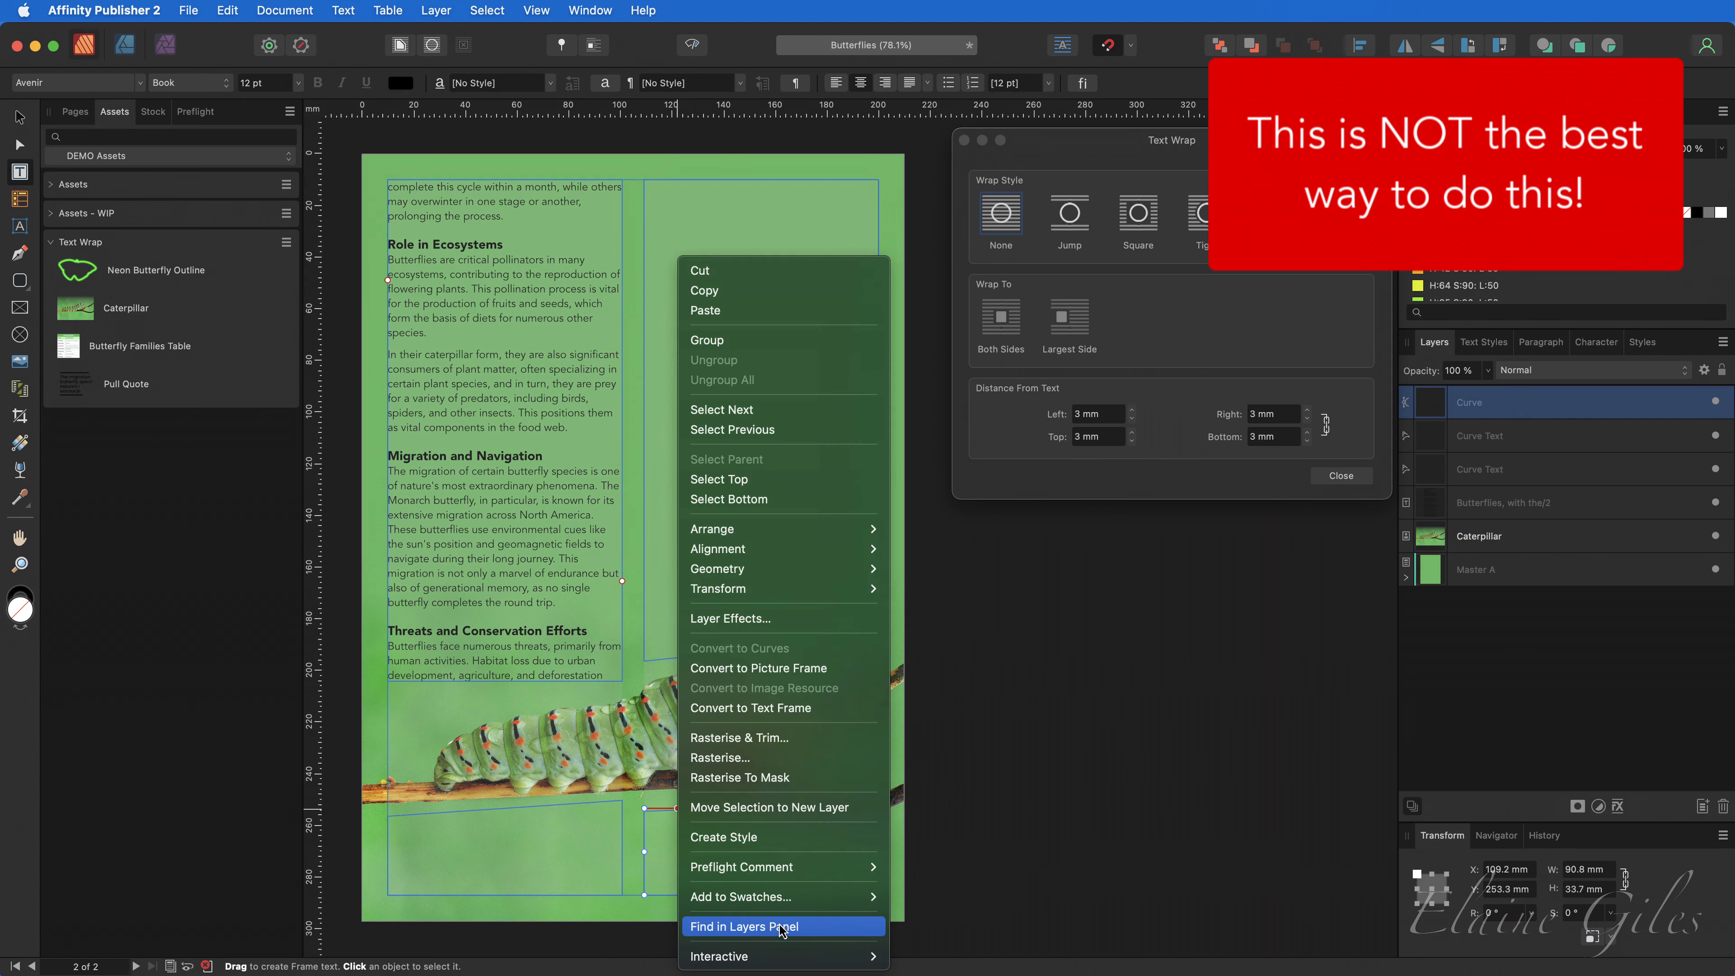
left_click(752, 923)
Link the upper-left text frame's overflow into the frame below the twig, and that frame's overflow into the tall right-column frame.
left_click(623, 582)
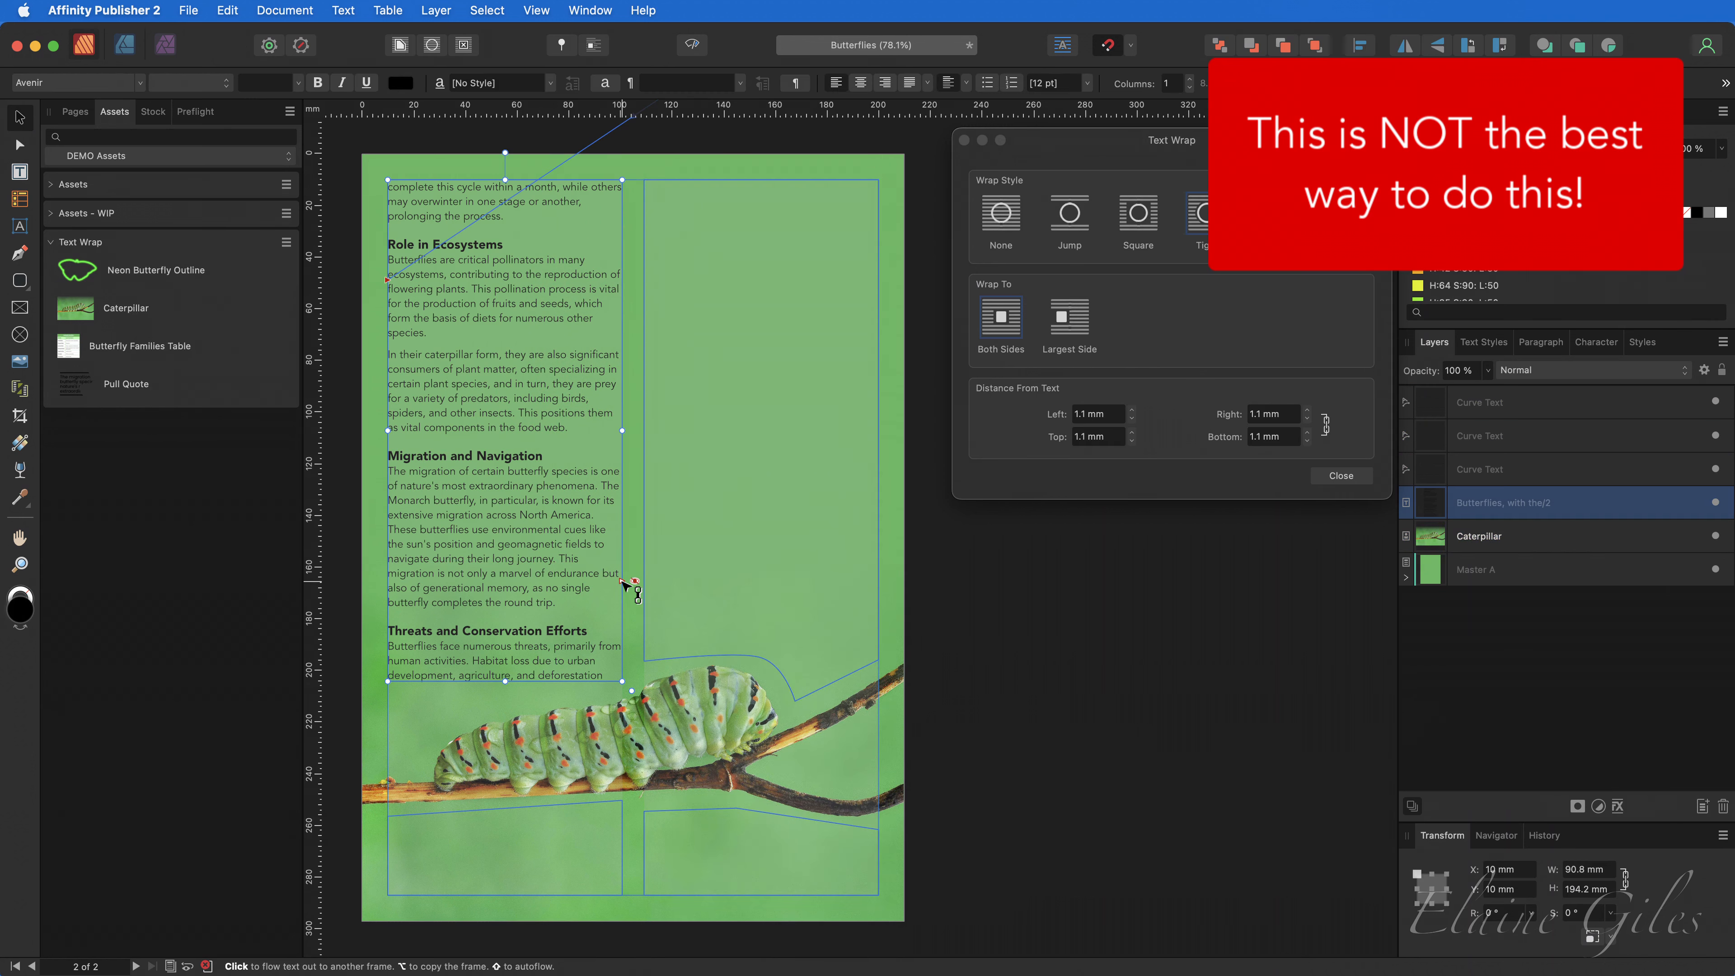
left_click(624, 581)
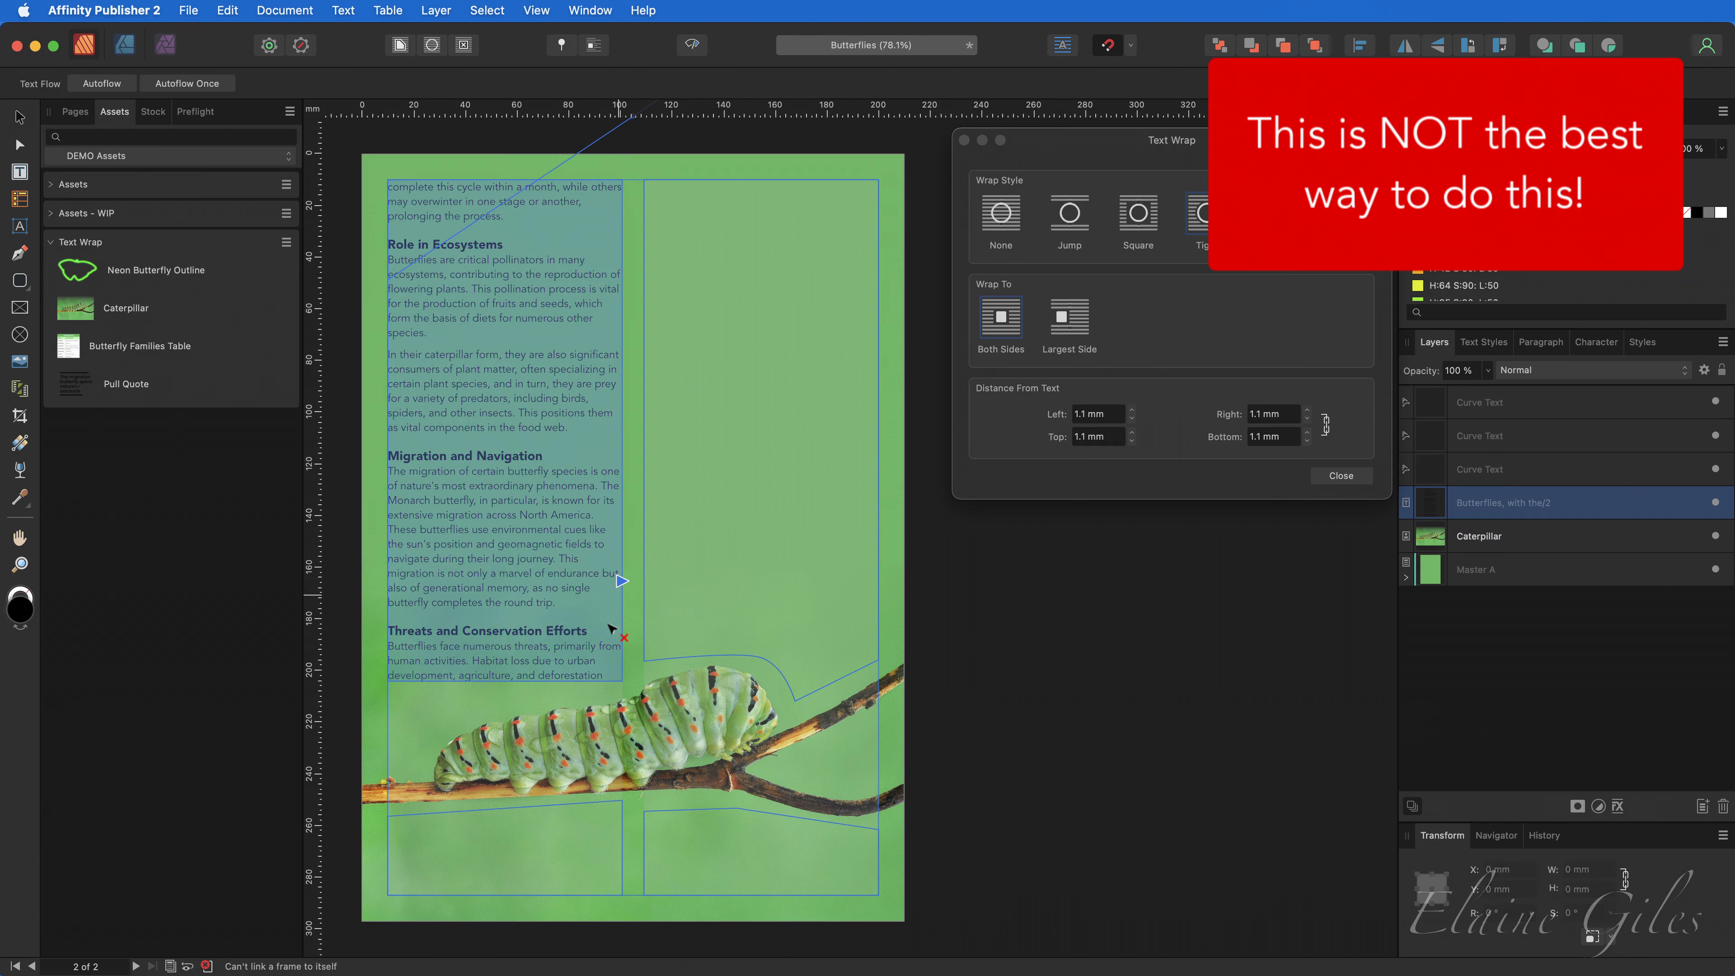
left_click(559, 835)
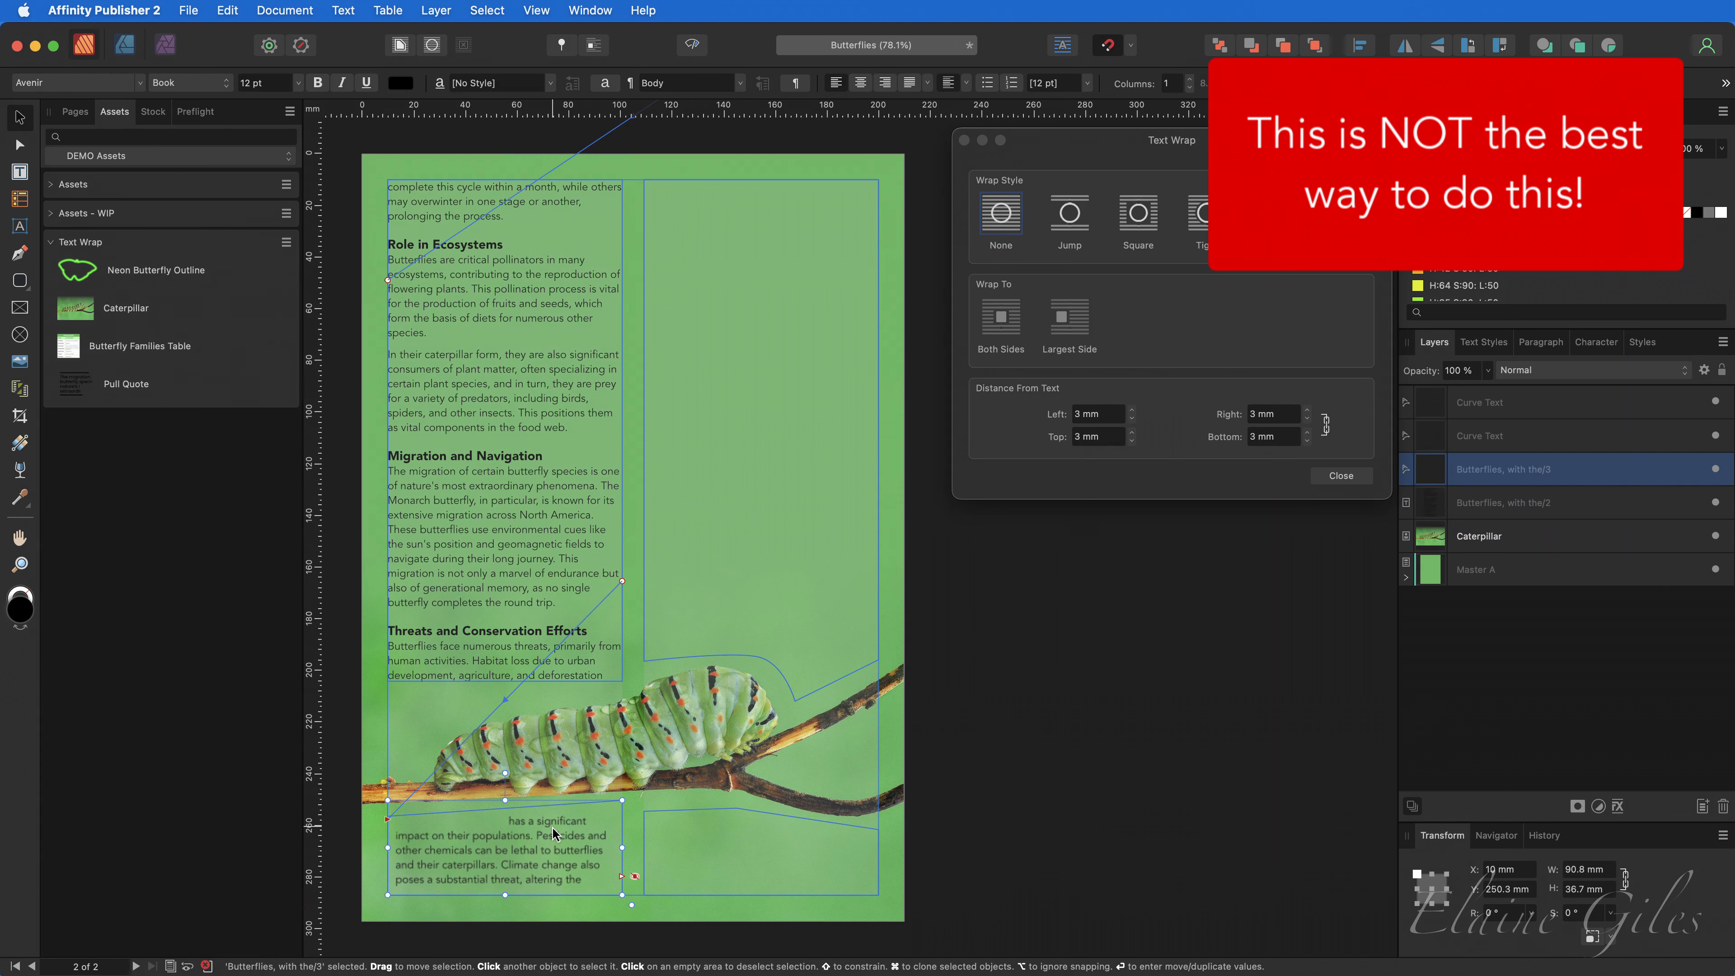
left_click(621, 876)
left_click(764, 535)
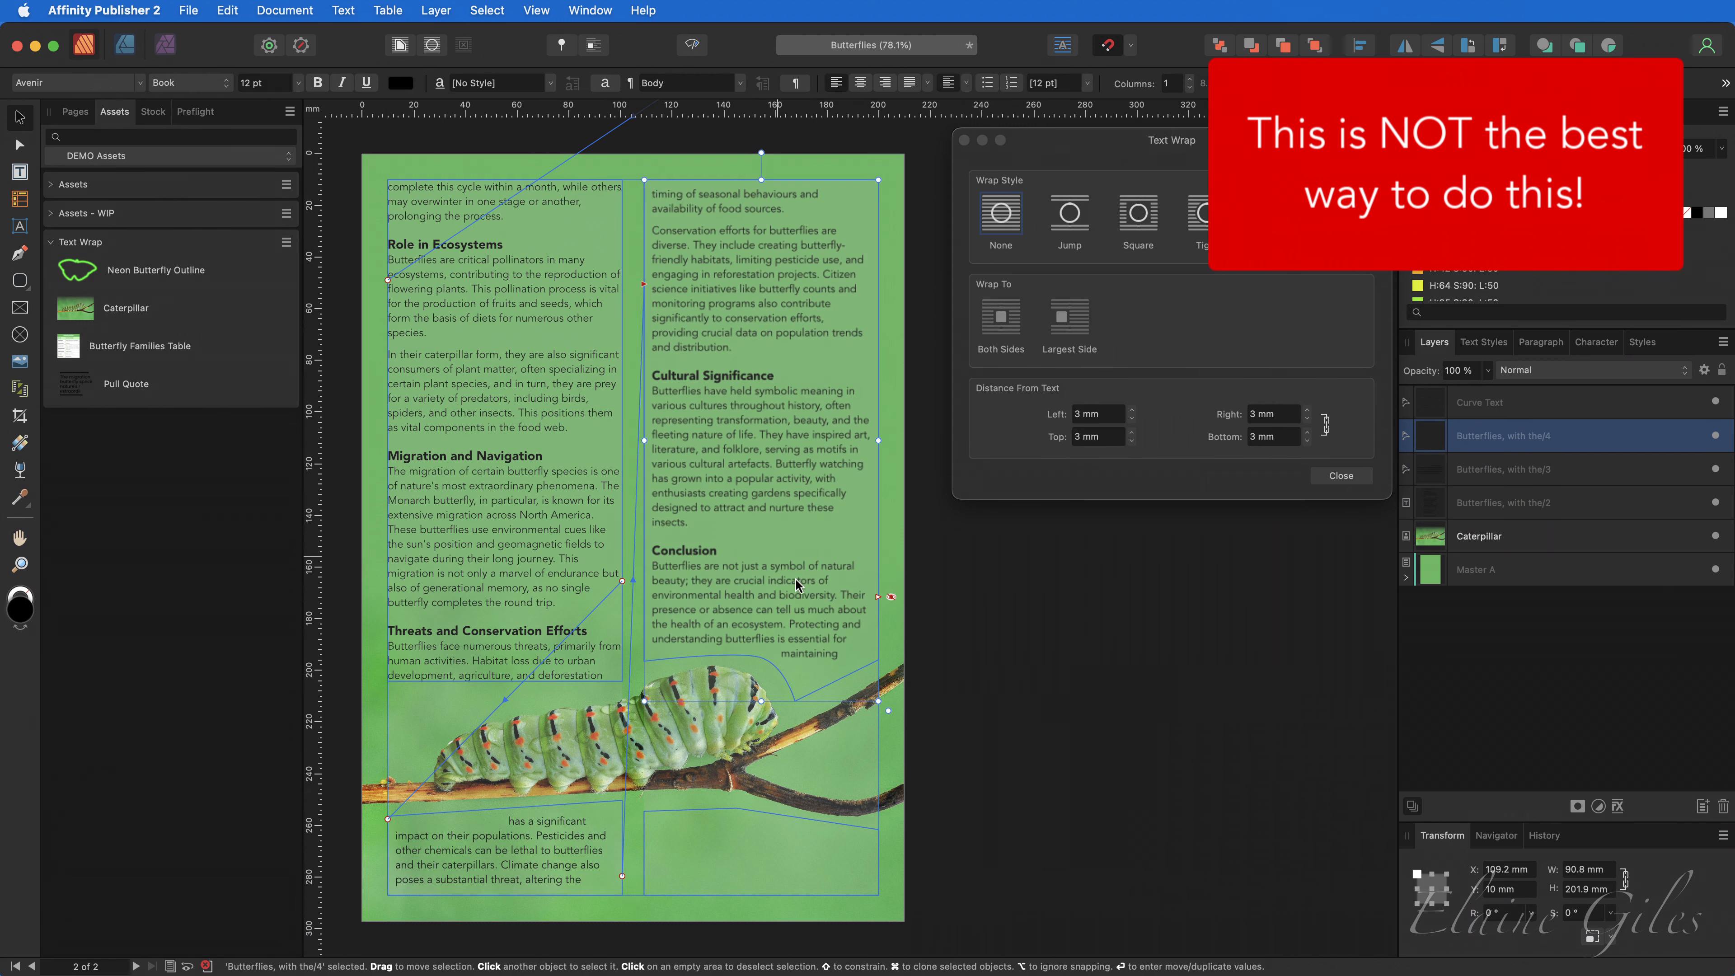
Link the tall right-column text frame's overflow into the frame below the branch, then deselect everything.
left_click(879, 598)
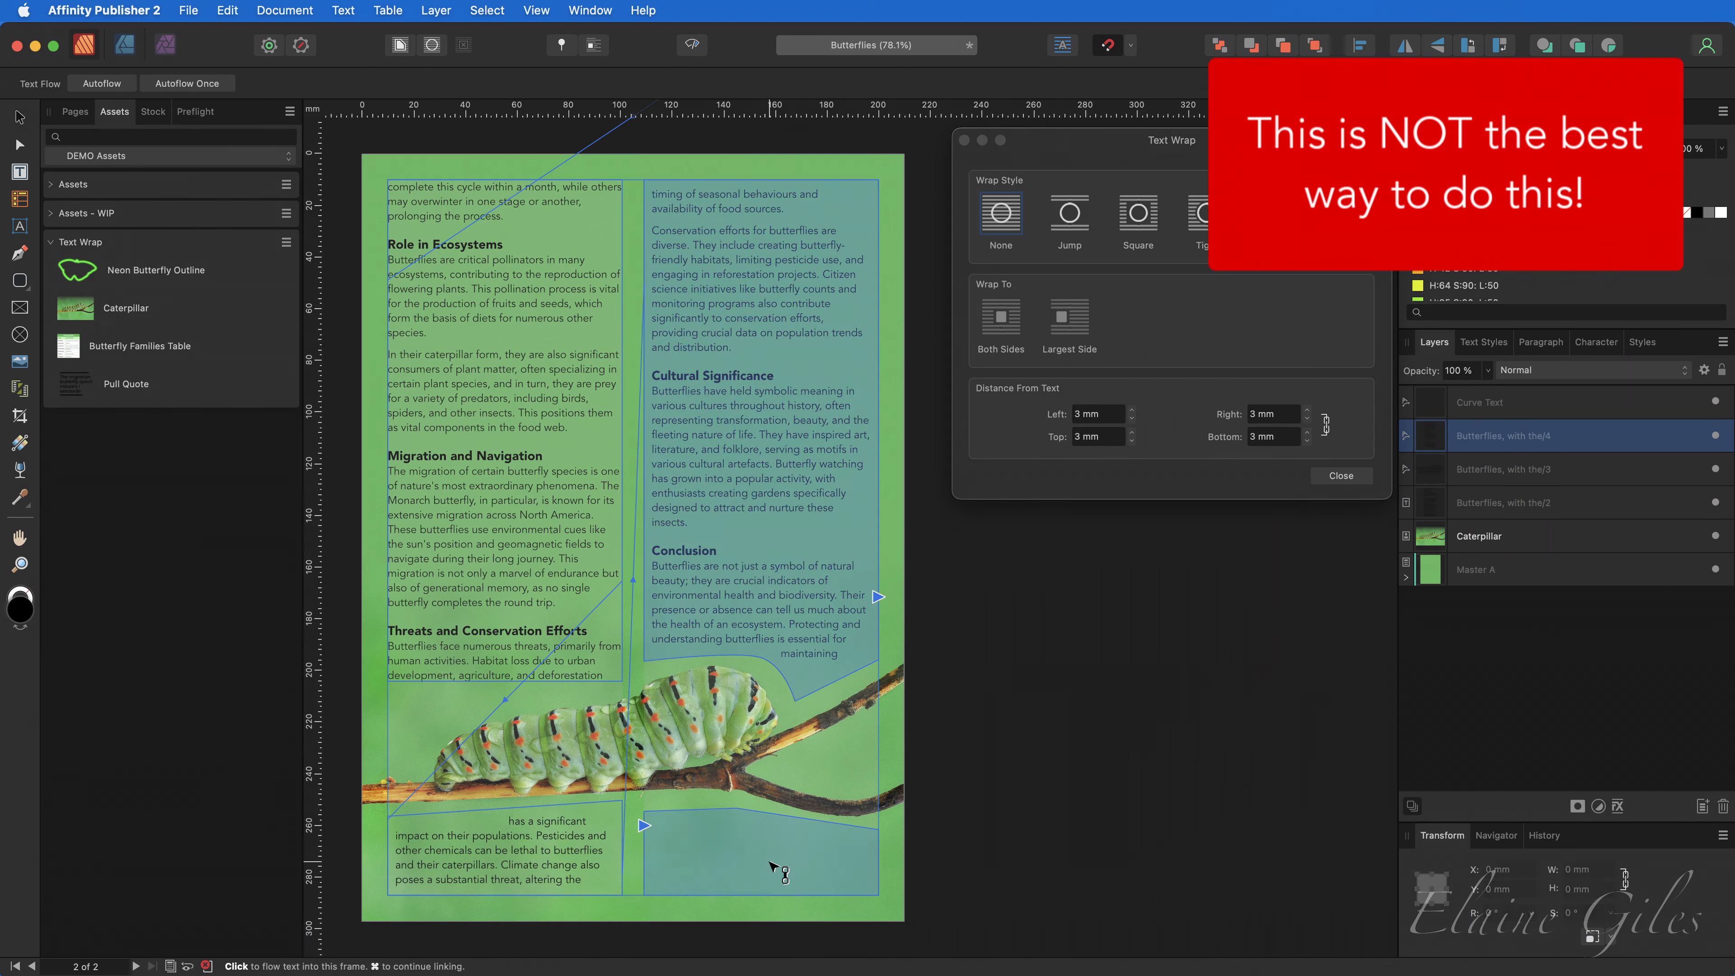
left_click(773, 870)
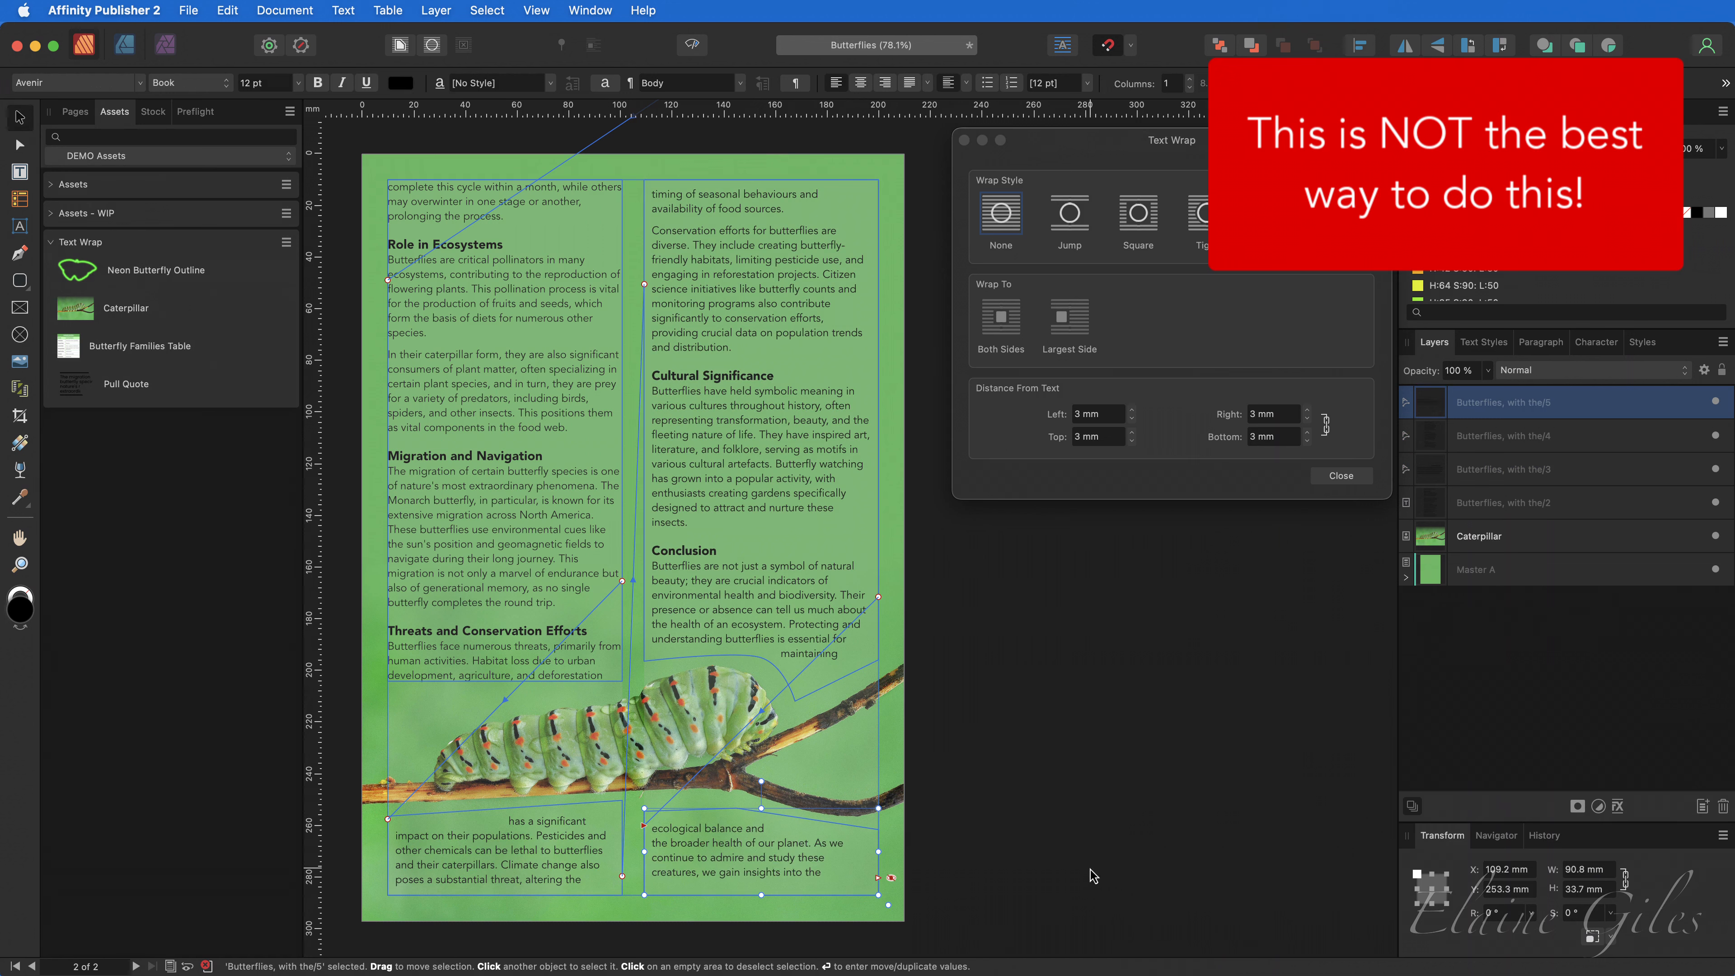
left_click(1039, 767)
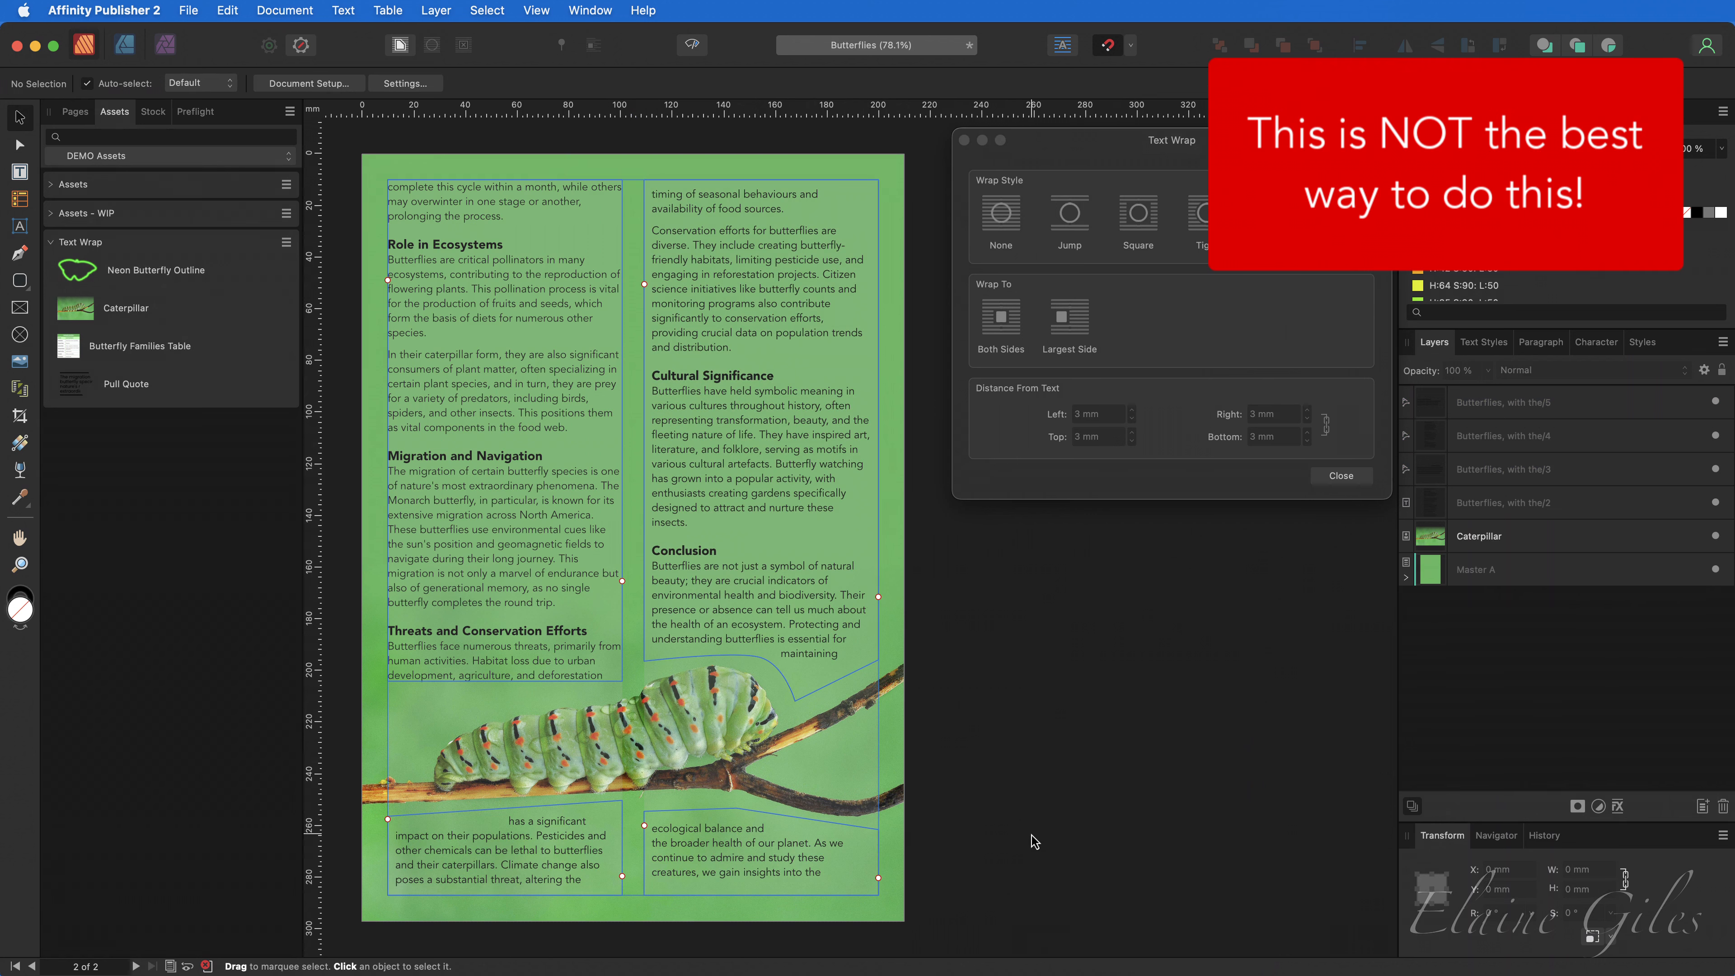
Move the caterpillar image up page 2 to test how the hand-drawn linked frames cope.
left_click(897, 687)
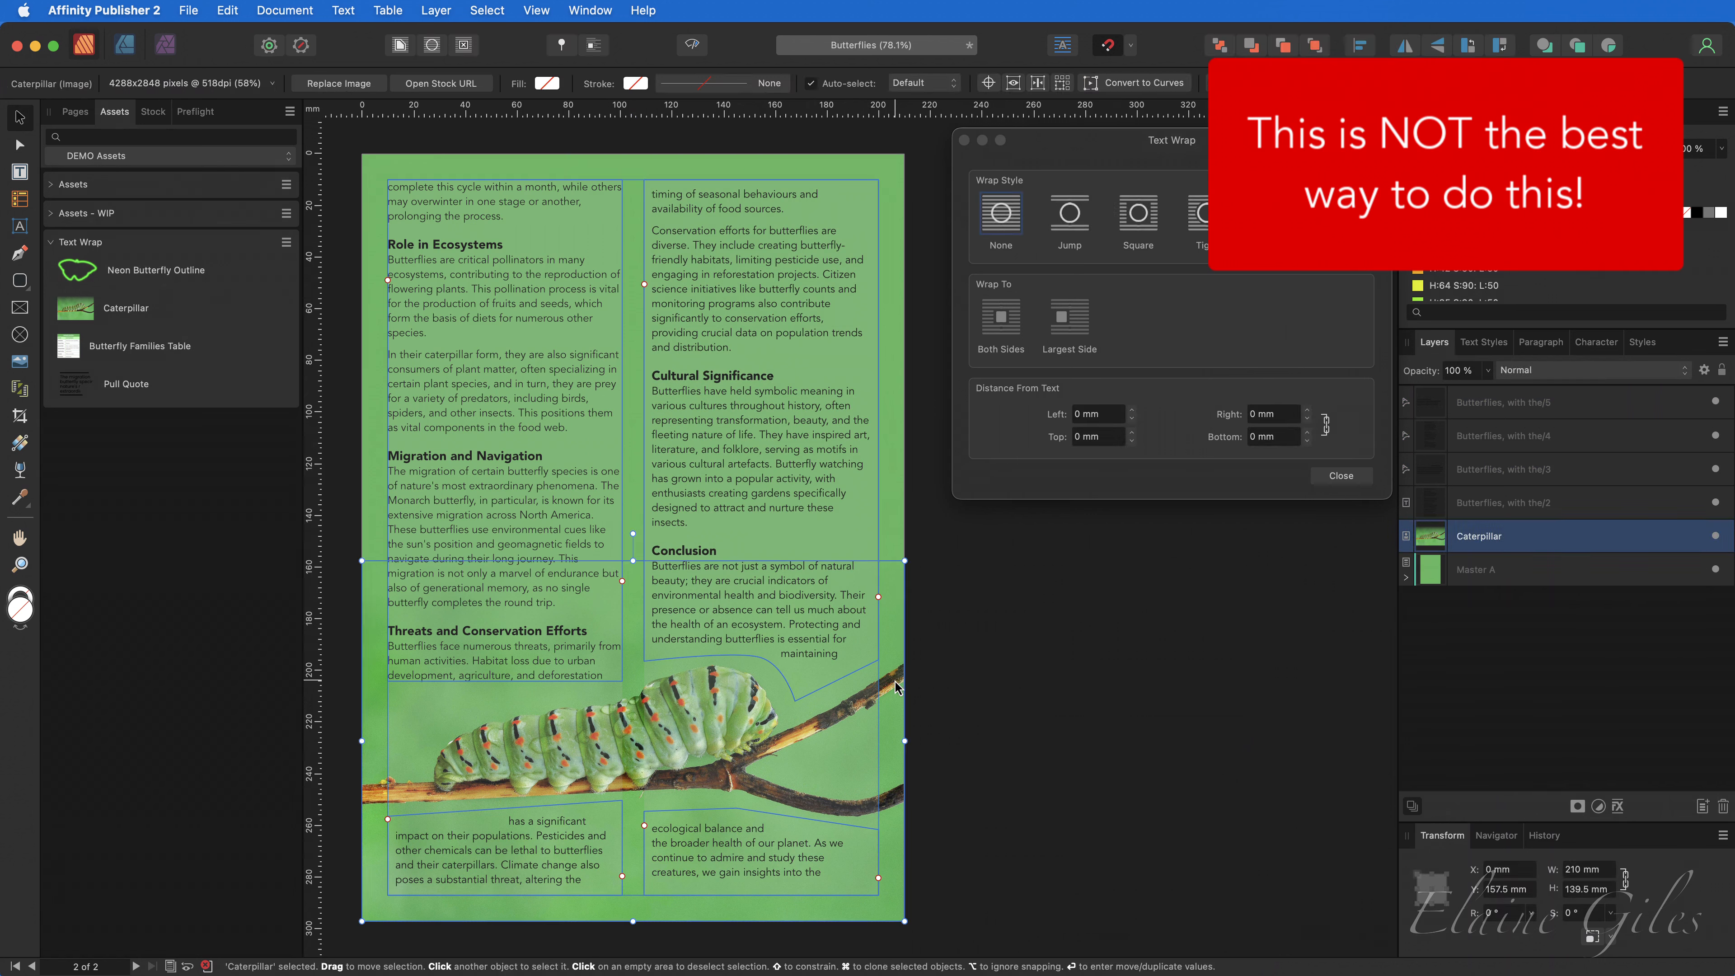
left_click_drag(897, 686, 902, 474)
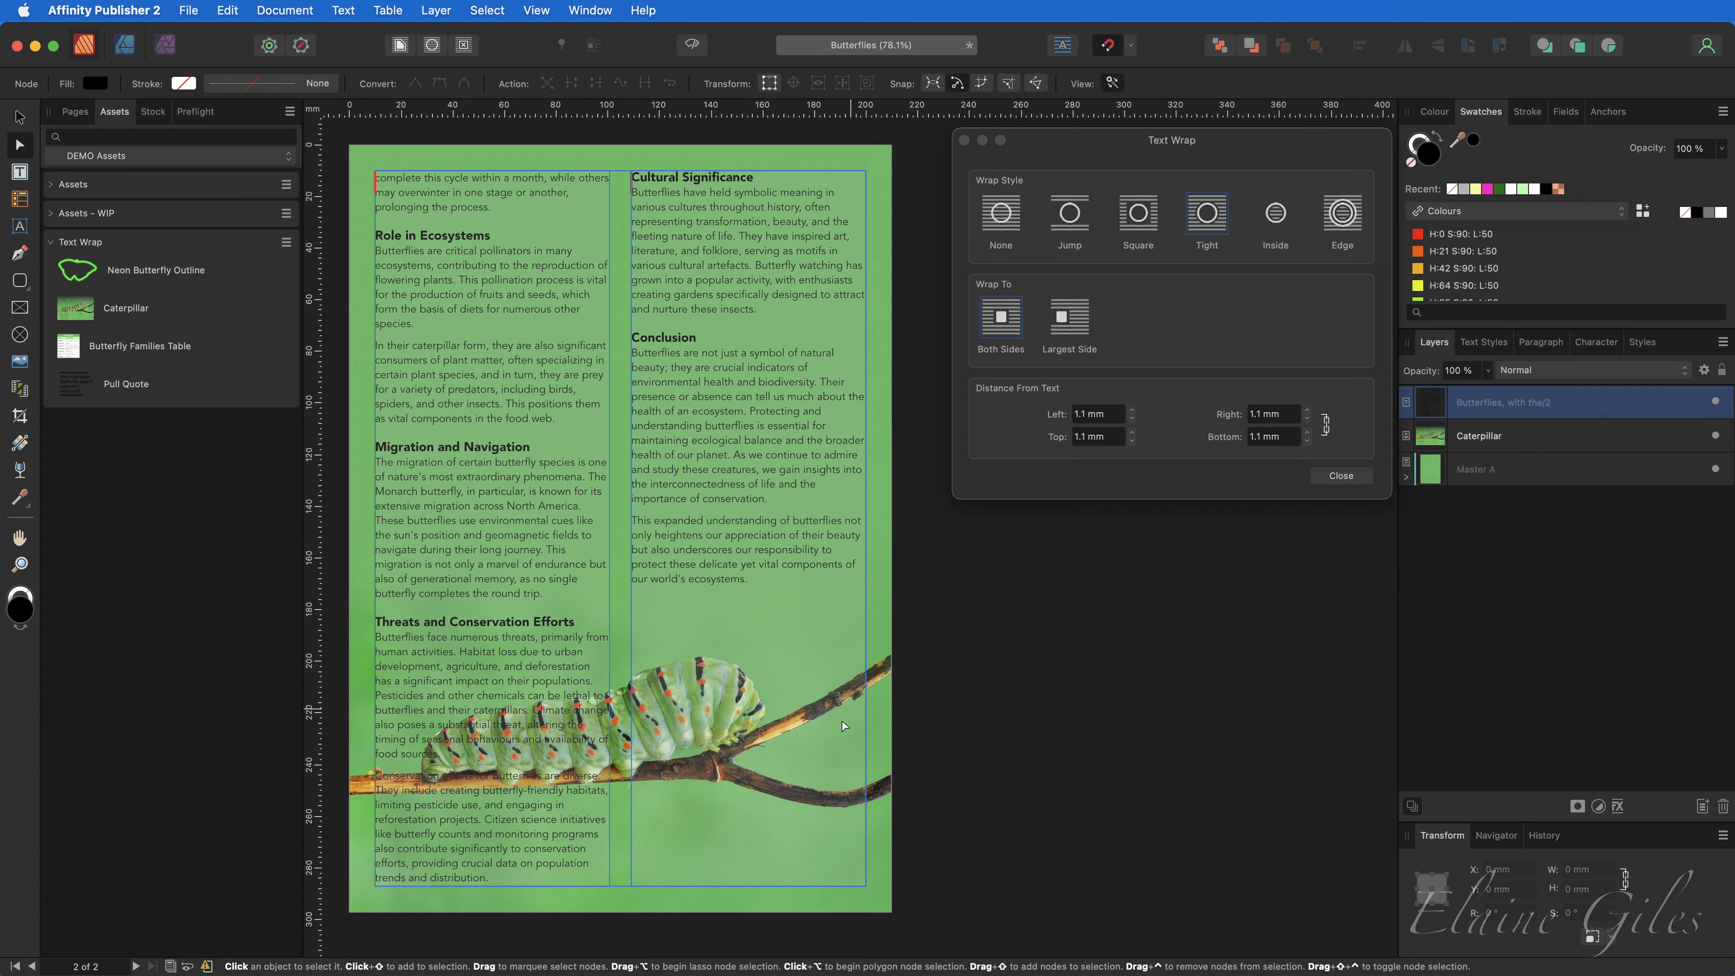
Hide the page 2 body text frame and open the caterpillar image's text wrap outline for editing.
left_click(881, 673)
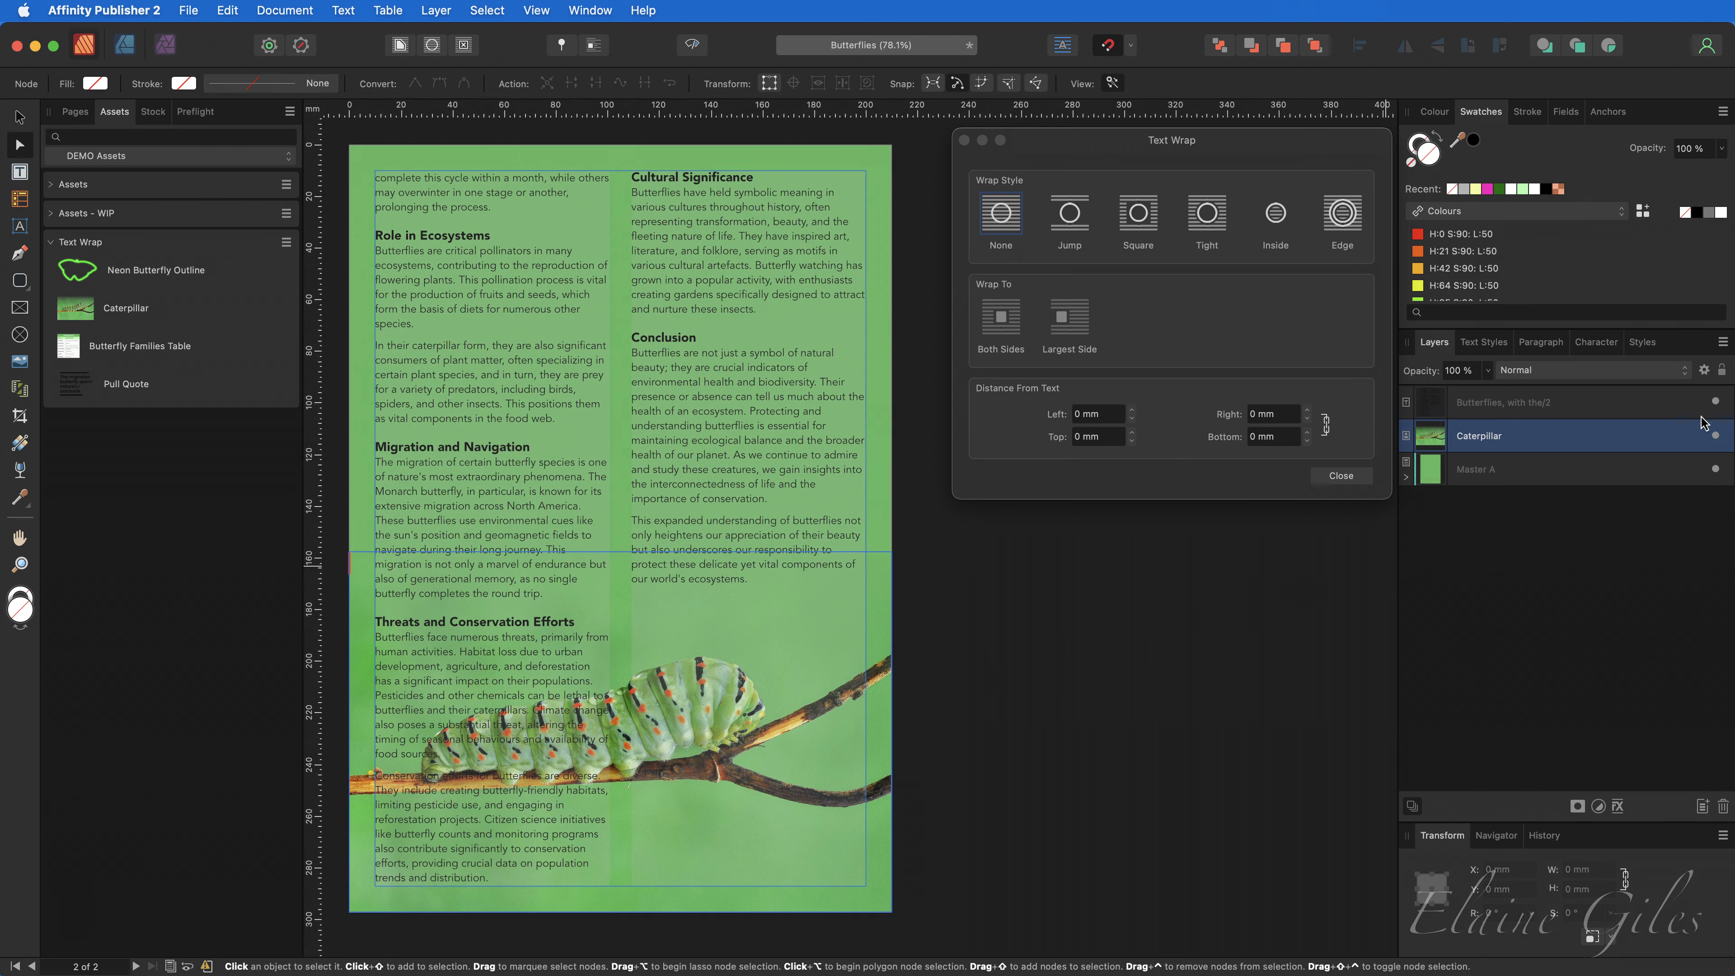
left_click(1715, 403)
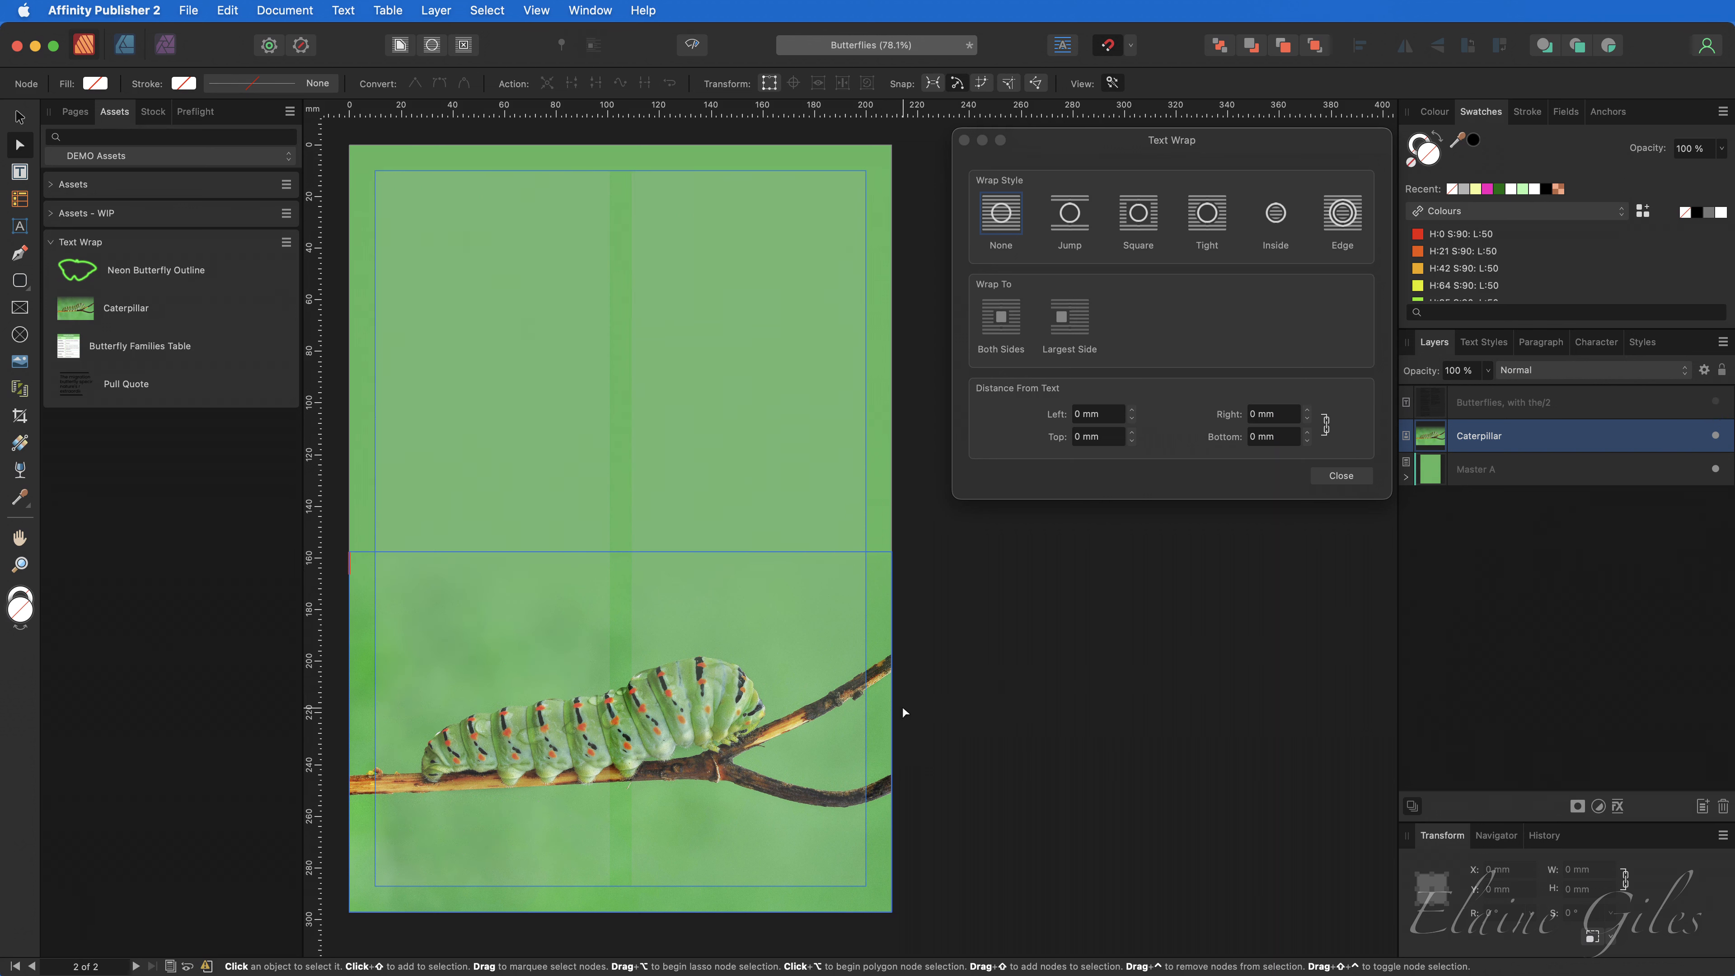
left_click(432, 48)
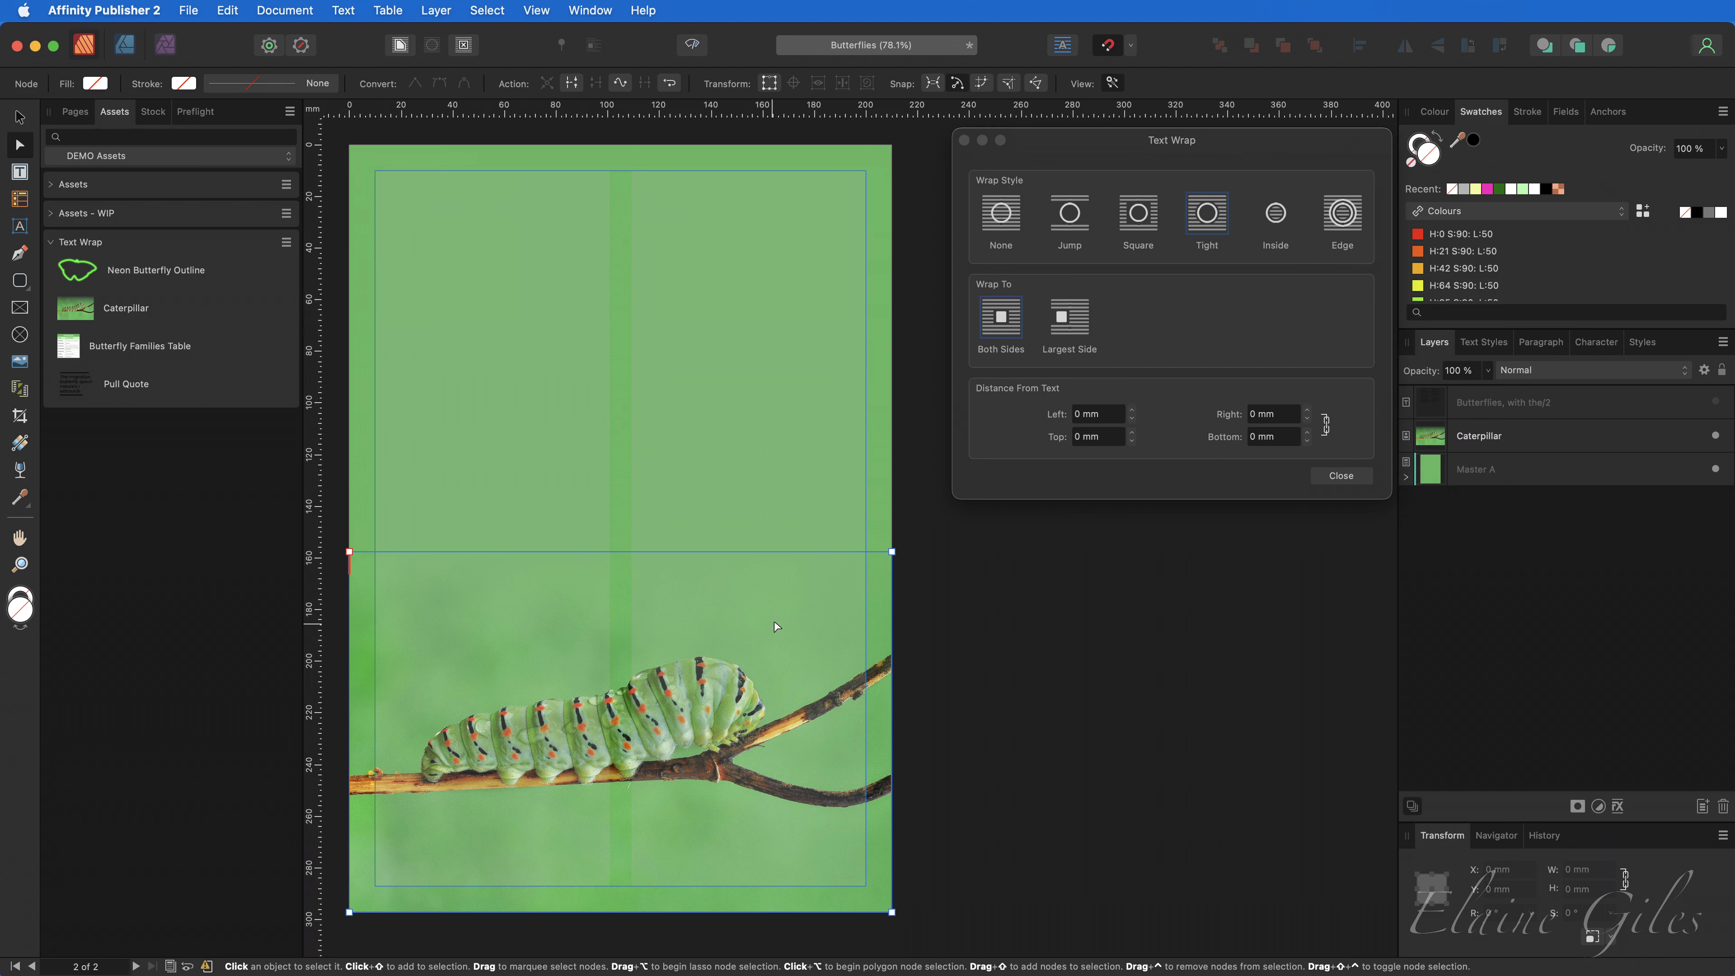
Lower the wrap outline's top corners and add nodes above the caterpillar's head and in the dip before the upper branch.
left_click_drag(891, 551, 891, 639)
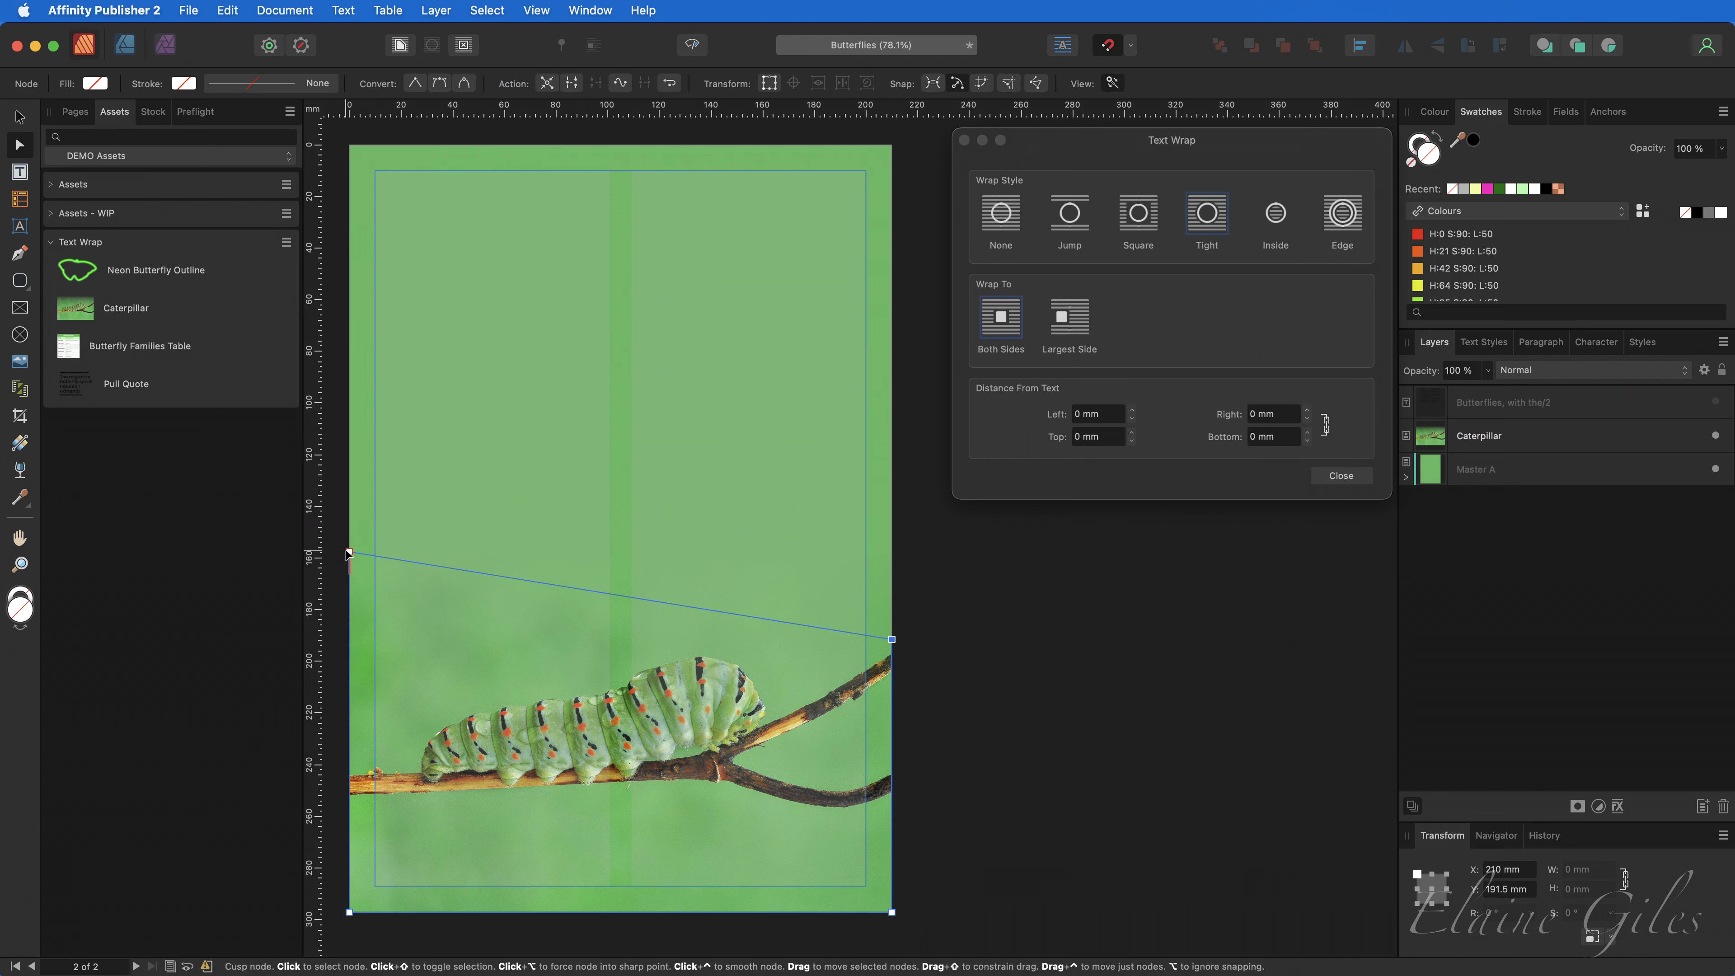
left_click_drag(349, 552, 349, 653)
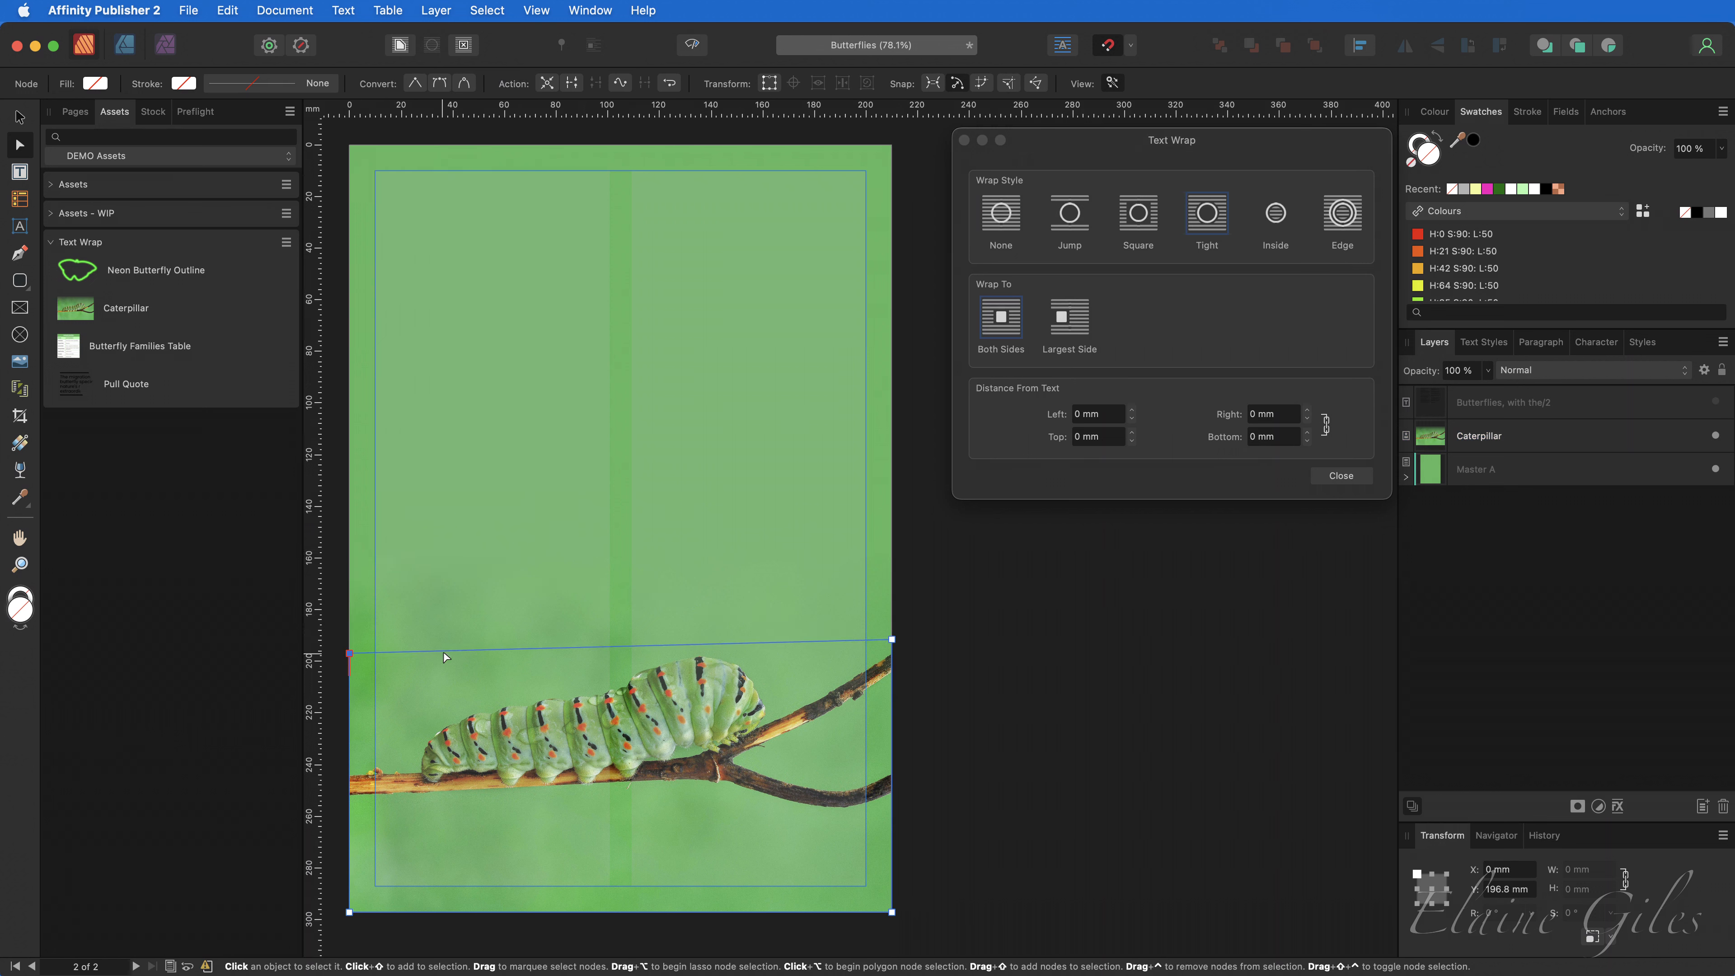
left_click(770, 642)
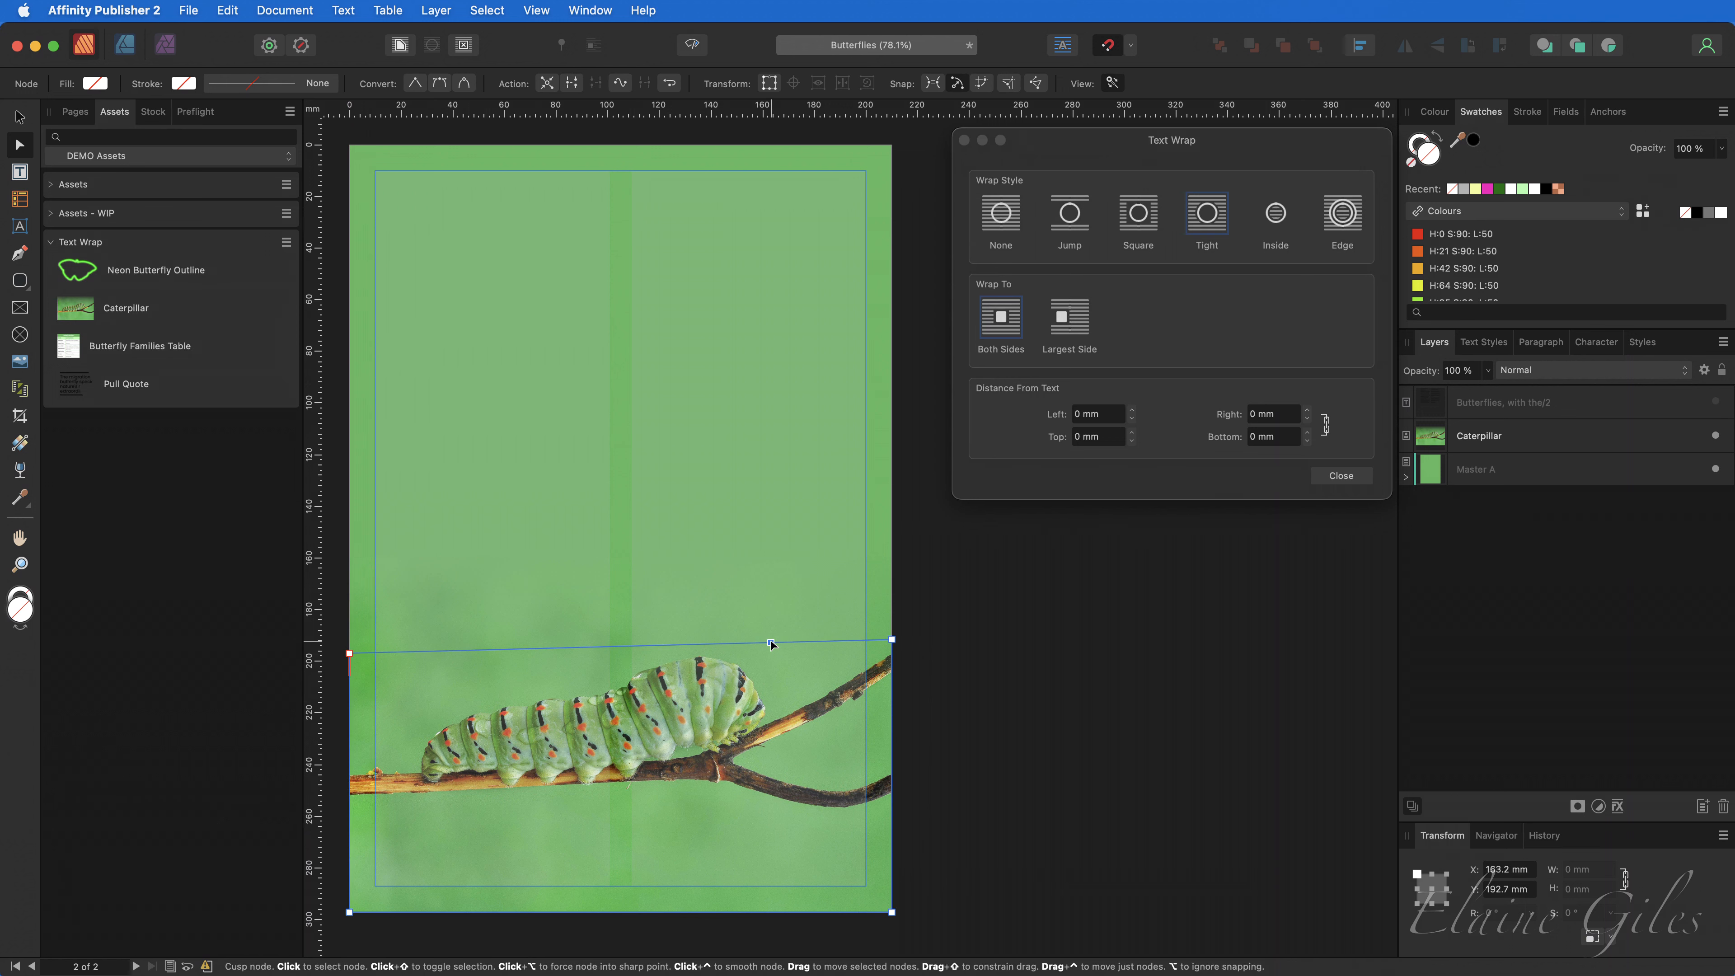
left_click_drag(770, 642, 726, 641)
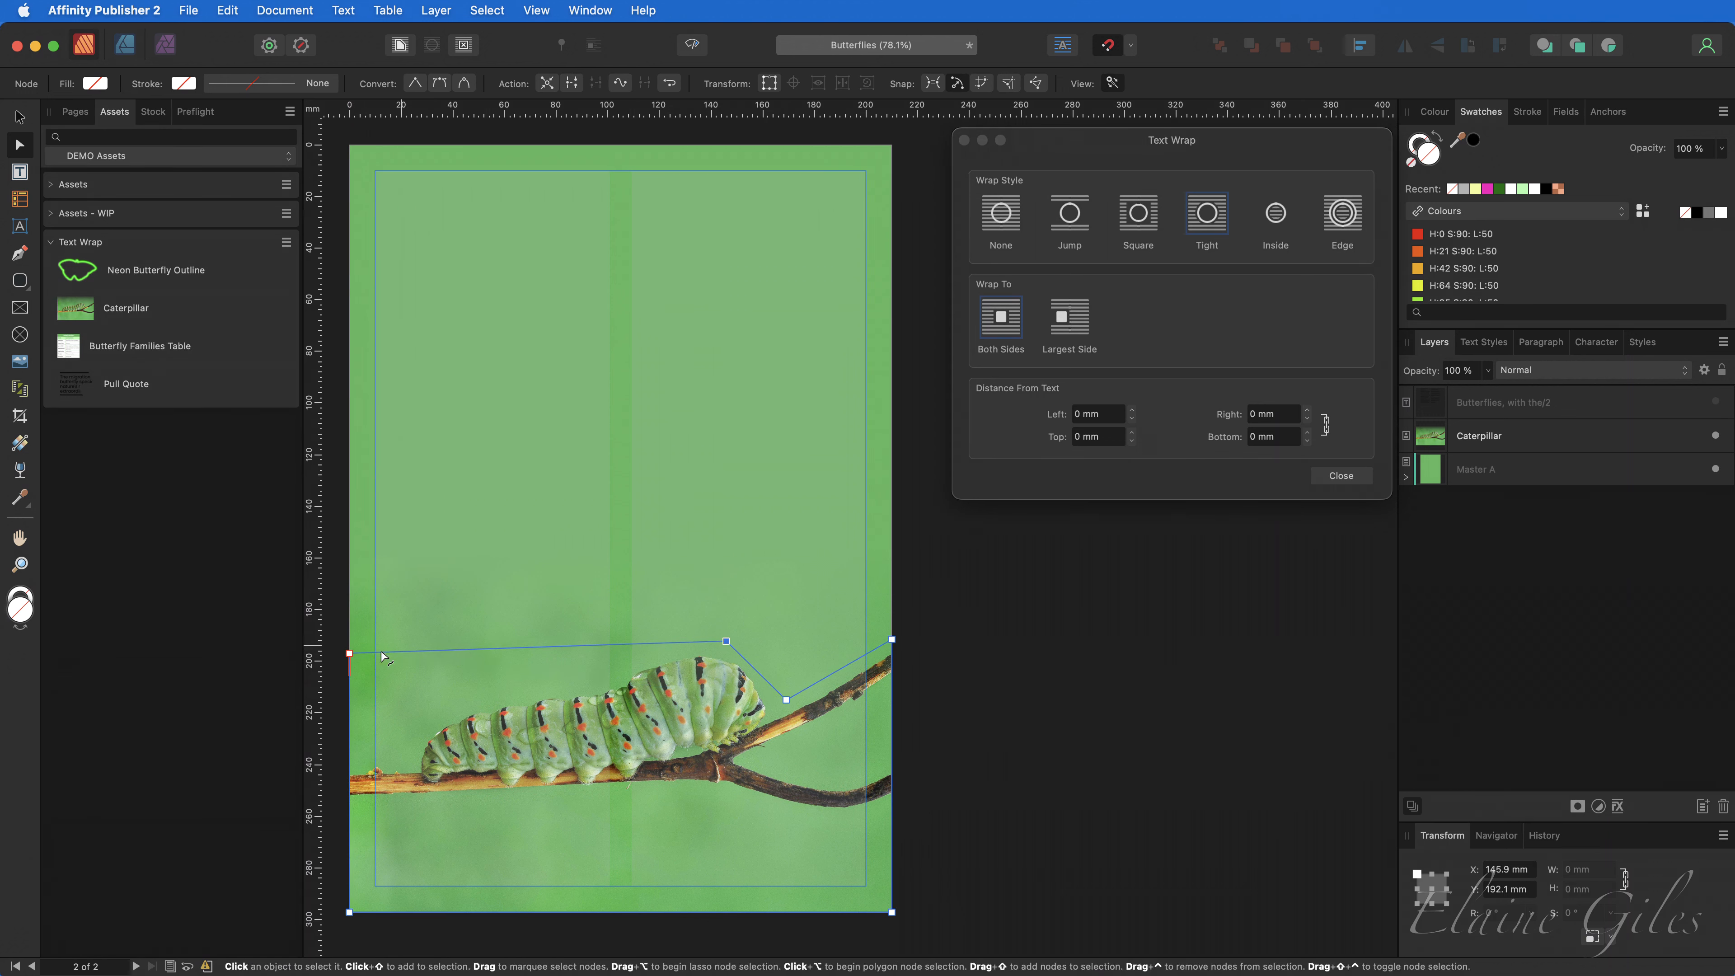
Lower the wrap outline's upper-left corner to about Y 227 mm and adjust the curve along the caterpillar's back.
left_click_drag(350, 653, 350, 727)
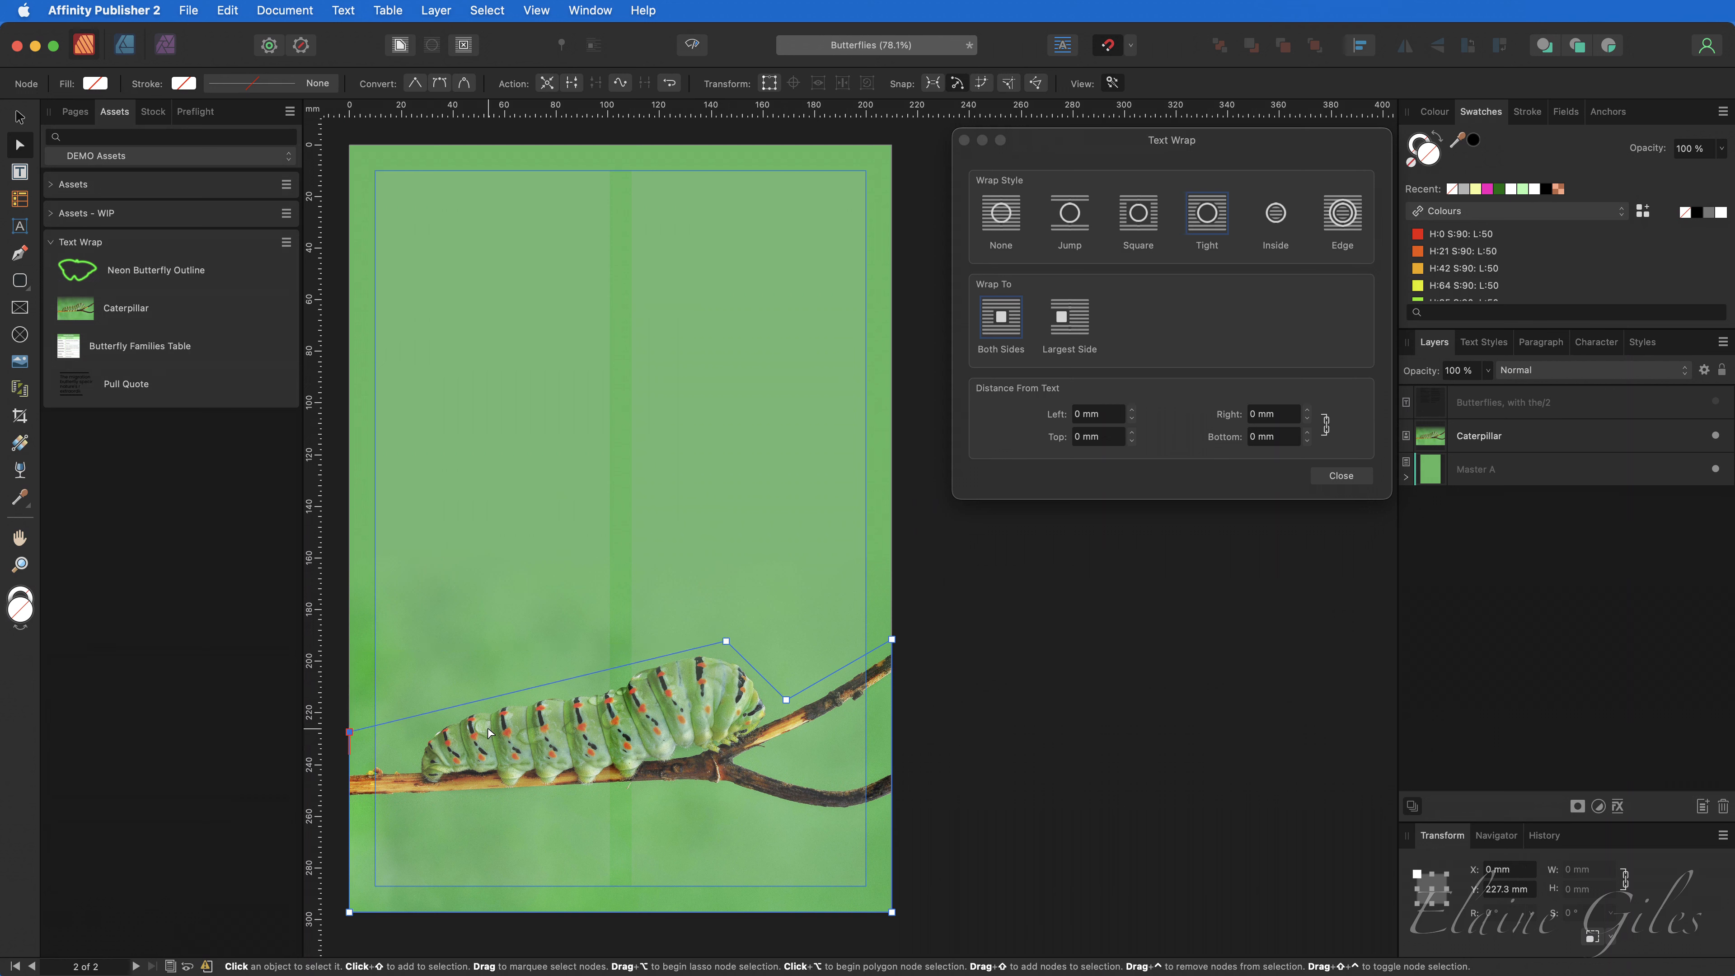
left_click(598, 684)
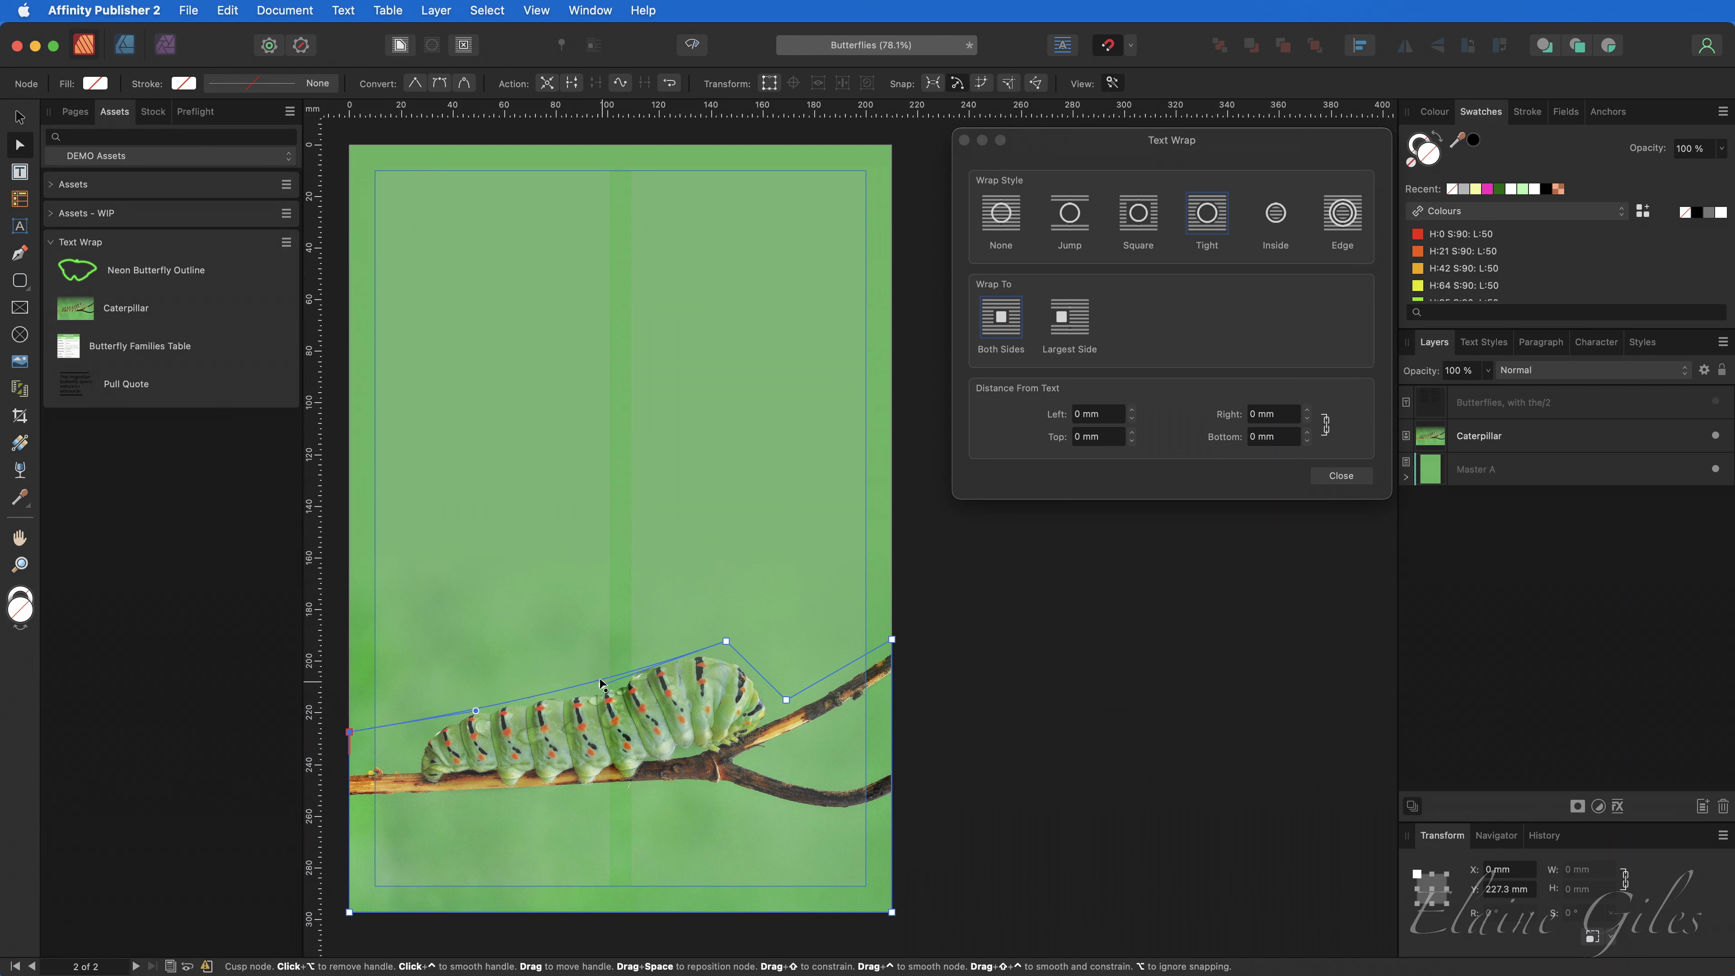
left_click_drag(601, 683, 602, 672)
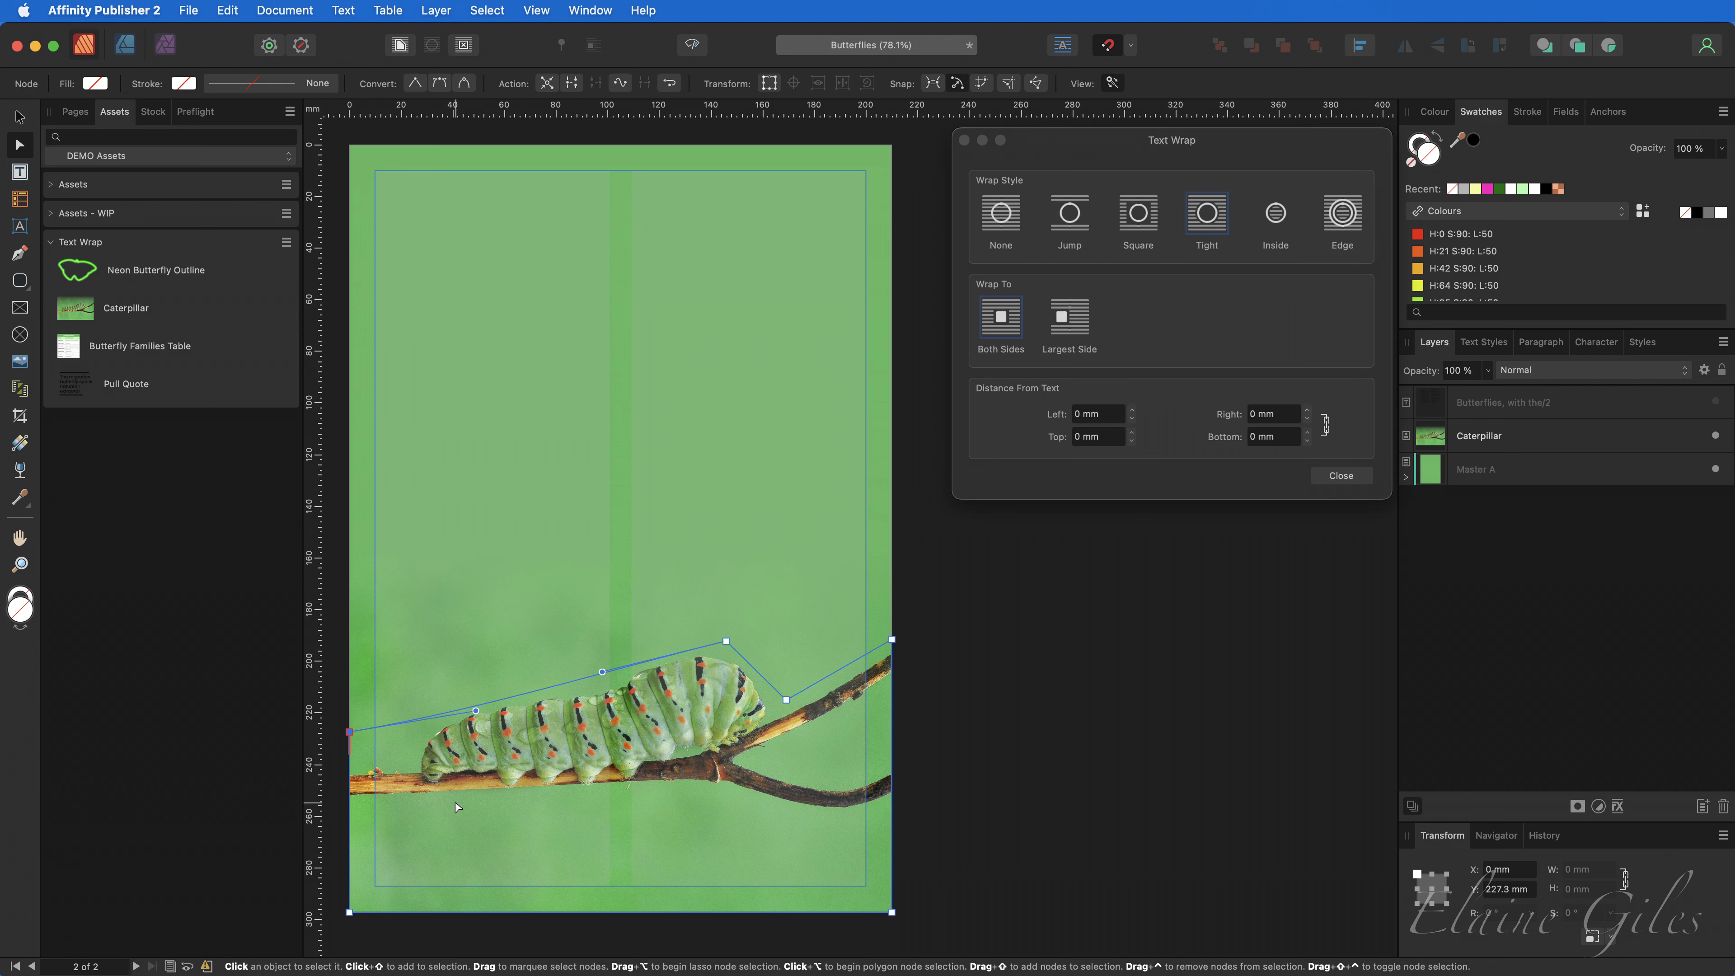
Raise the wrap outline's bottom corners to just below the twig, the right one to about Y 262 mm, and add two nodes beneath the branch.
left_click_drag(349, 912, 349, 805)
left_click_drag(892, 913, 895, 827)
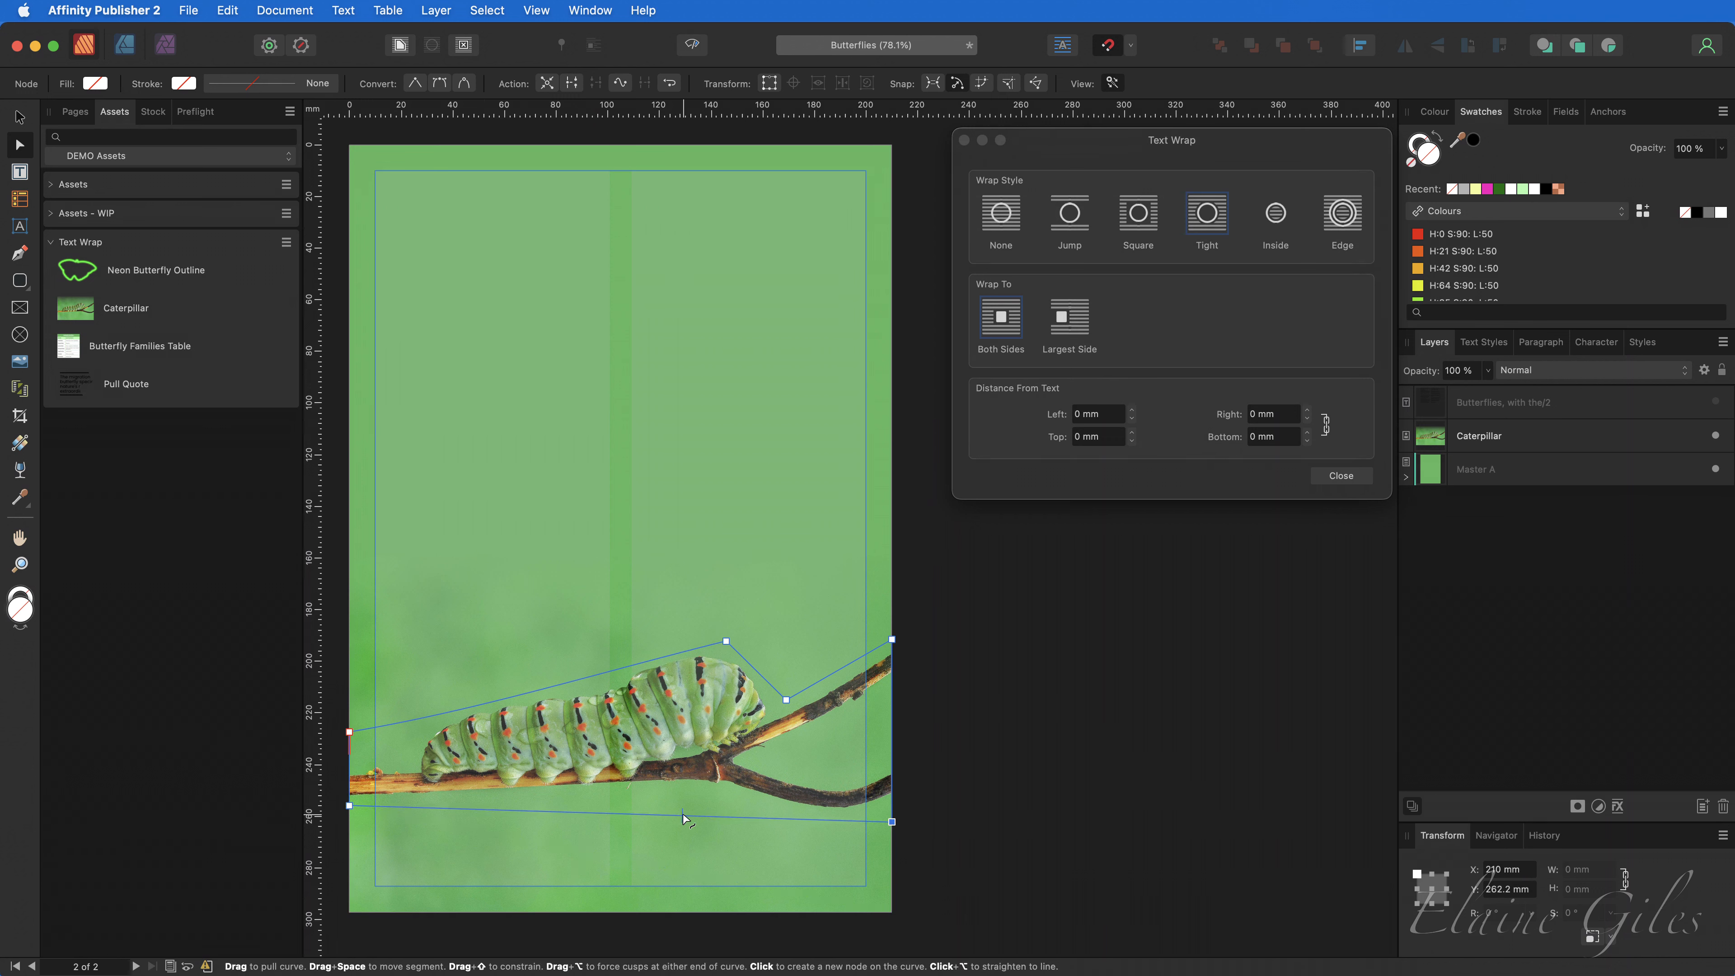
left_click(609, 820)
left_click_drag(609, 820, 698, 792)
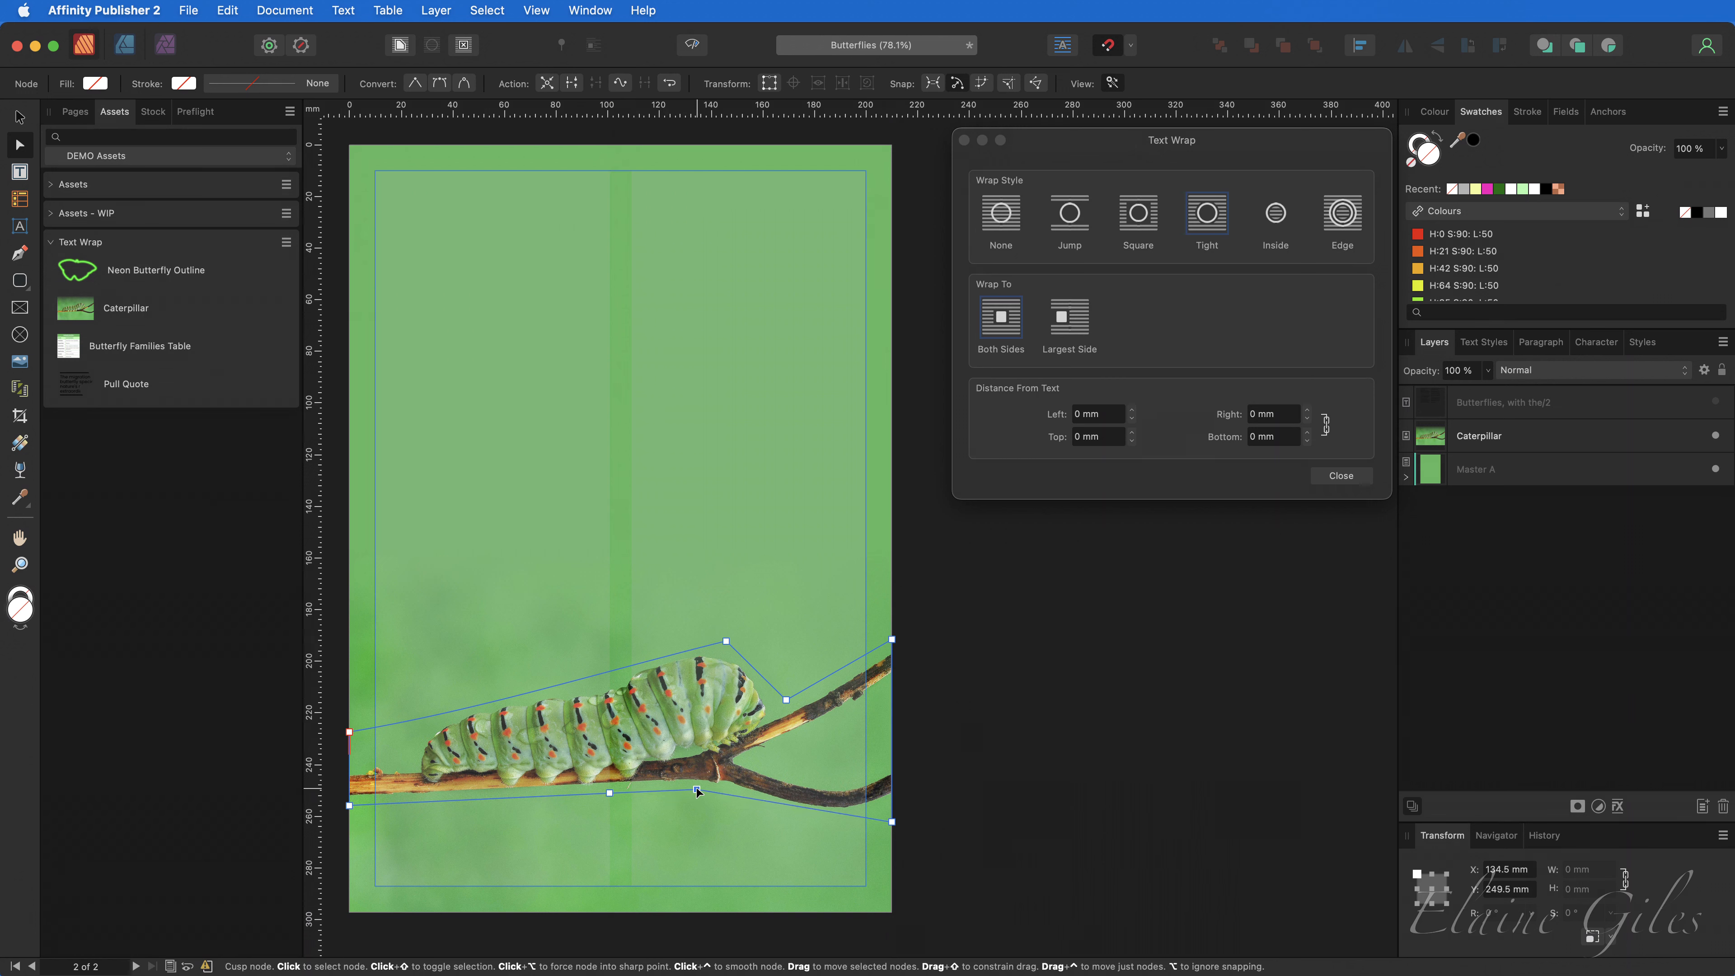
Smooth the outline node under the branch fork, extend its handle along the lower branch, and move it to about X 140 mm, Y 250 mm.
left_click(439, 83)
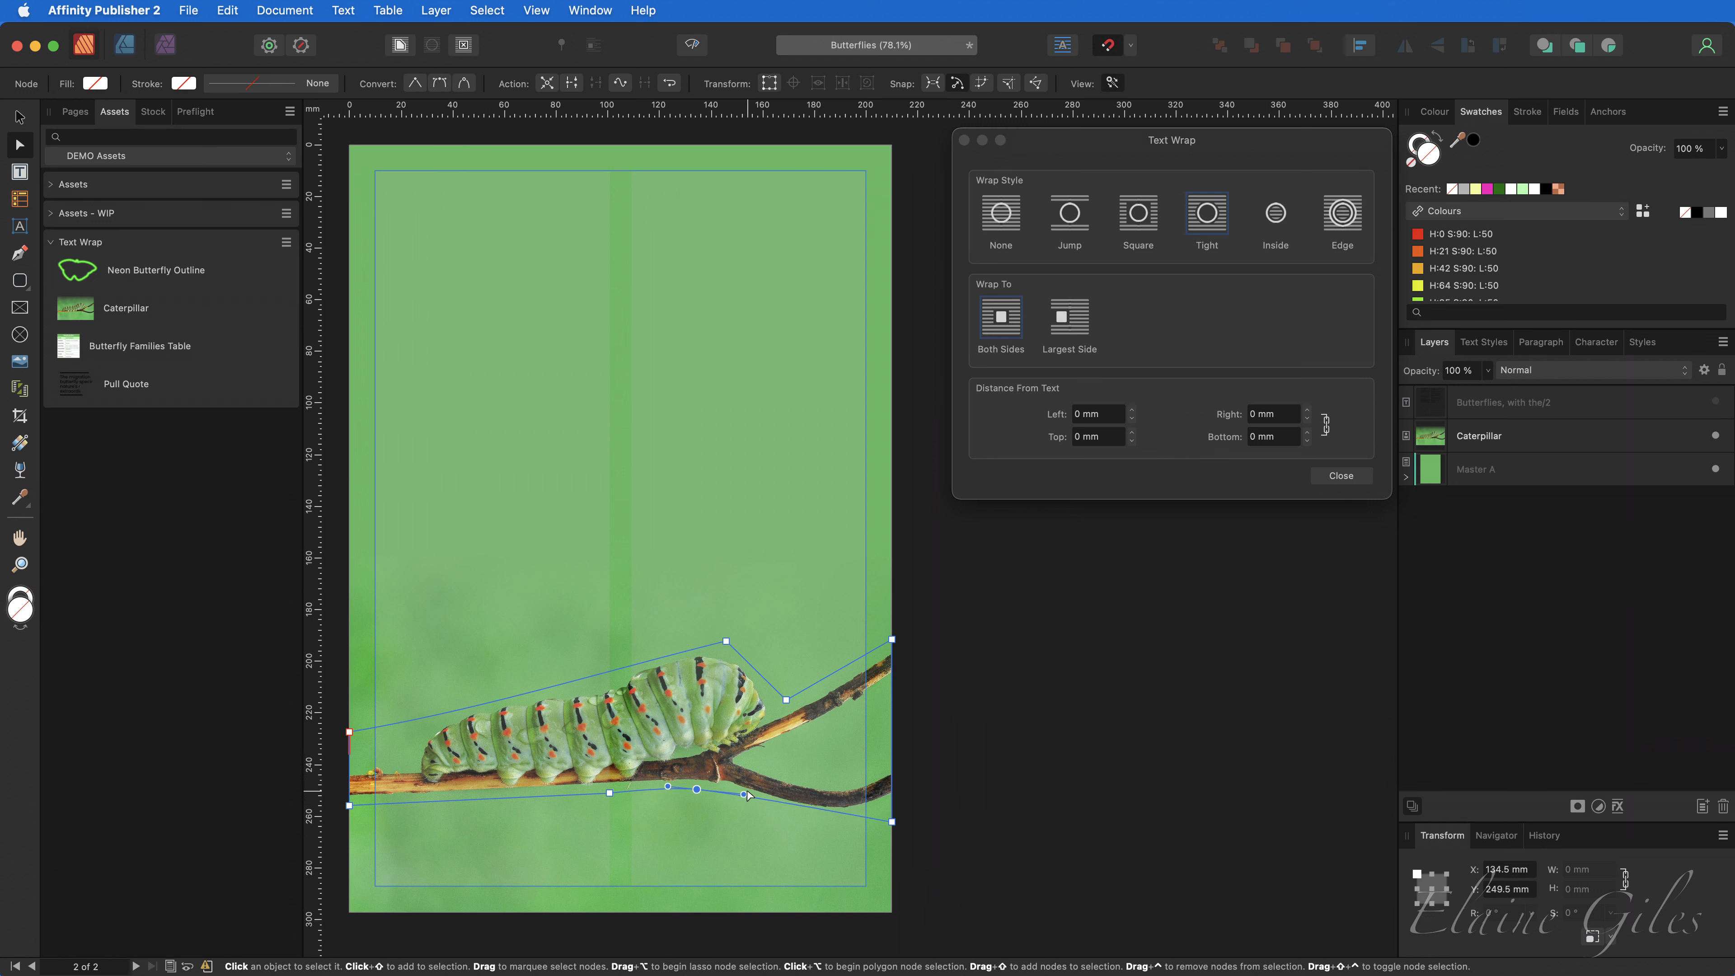
left_click_drag(743, 794, 809, 824)
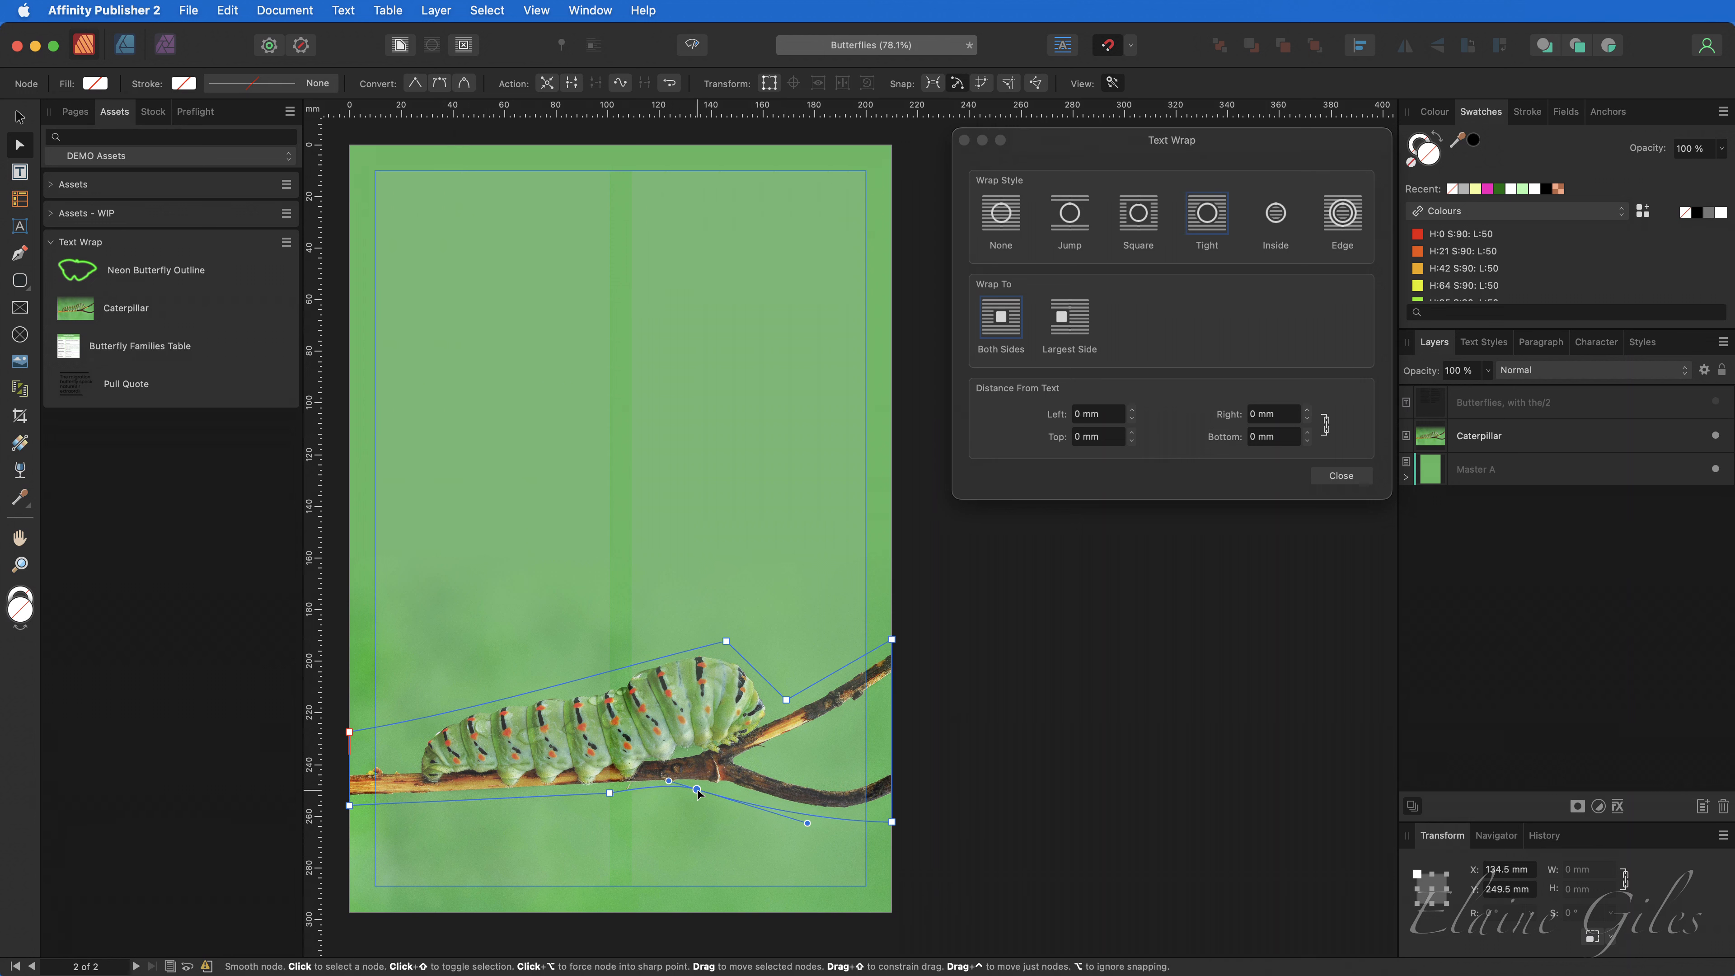
left_click_drag(697, 790, 712, 790)
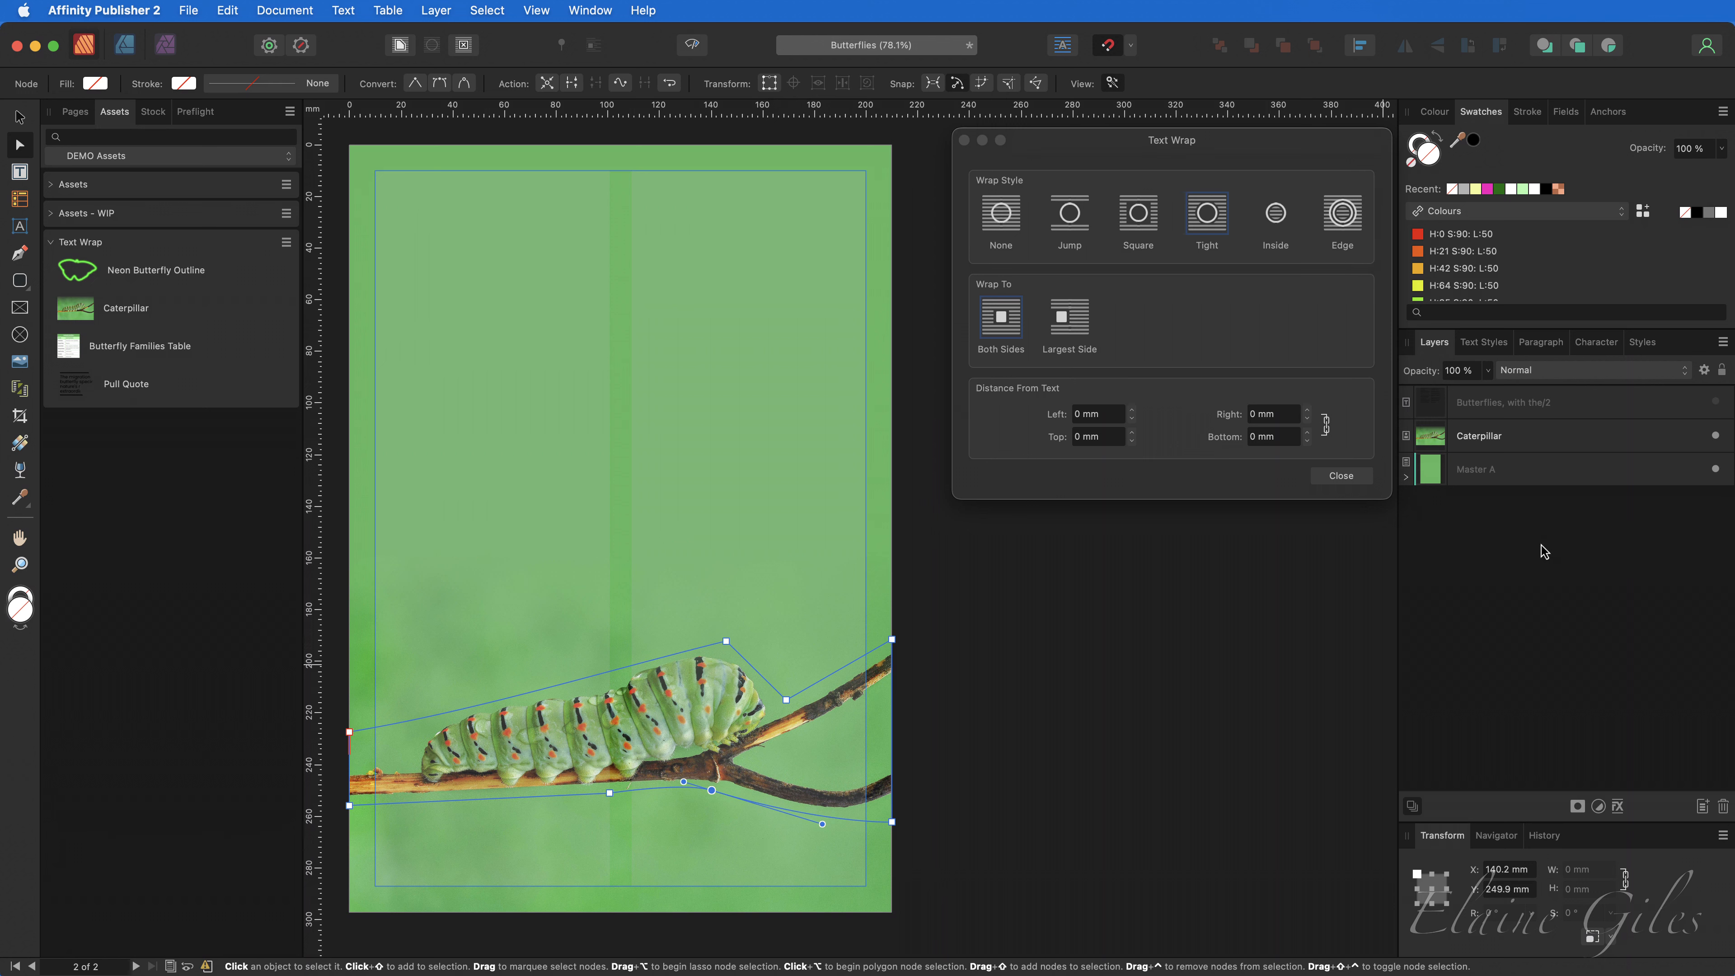
Show the page 2 text frame again and move the caterpillar image up to about Y 110.5 mm.
left_click(1715, 403)
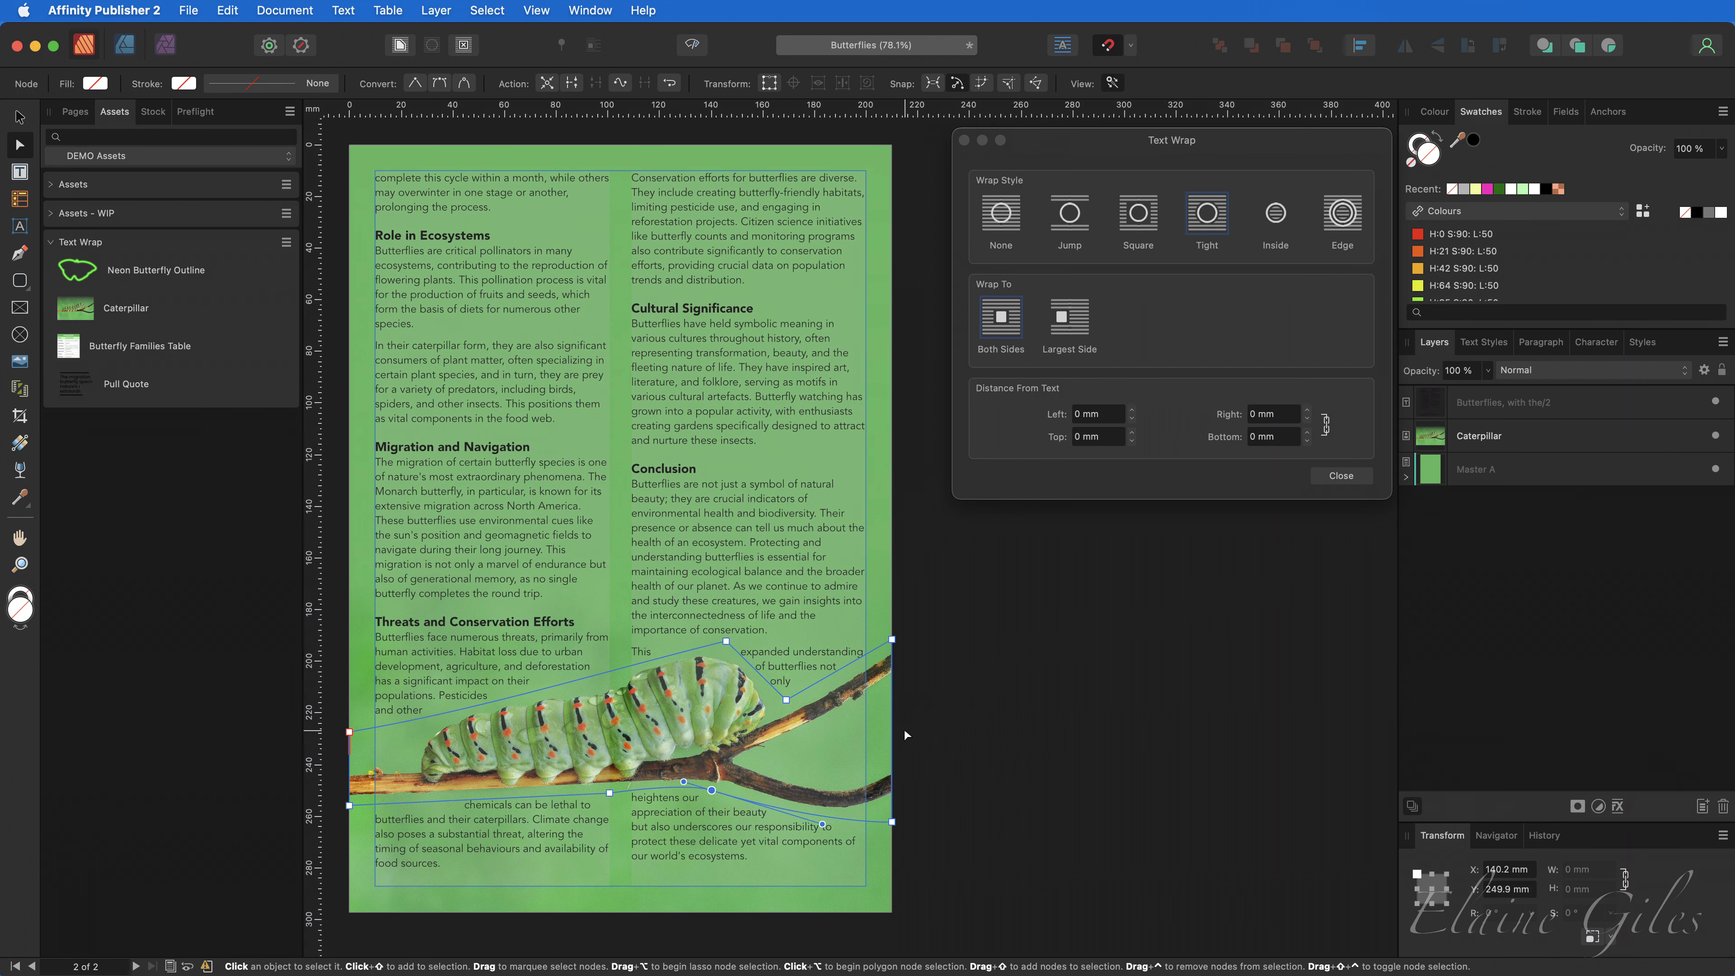
key("v")
left_click_drag(883, 778, 879, 671)
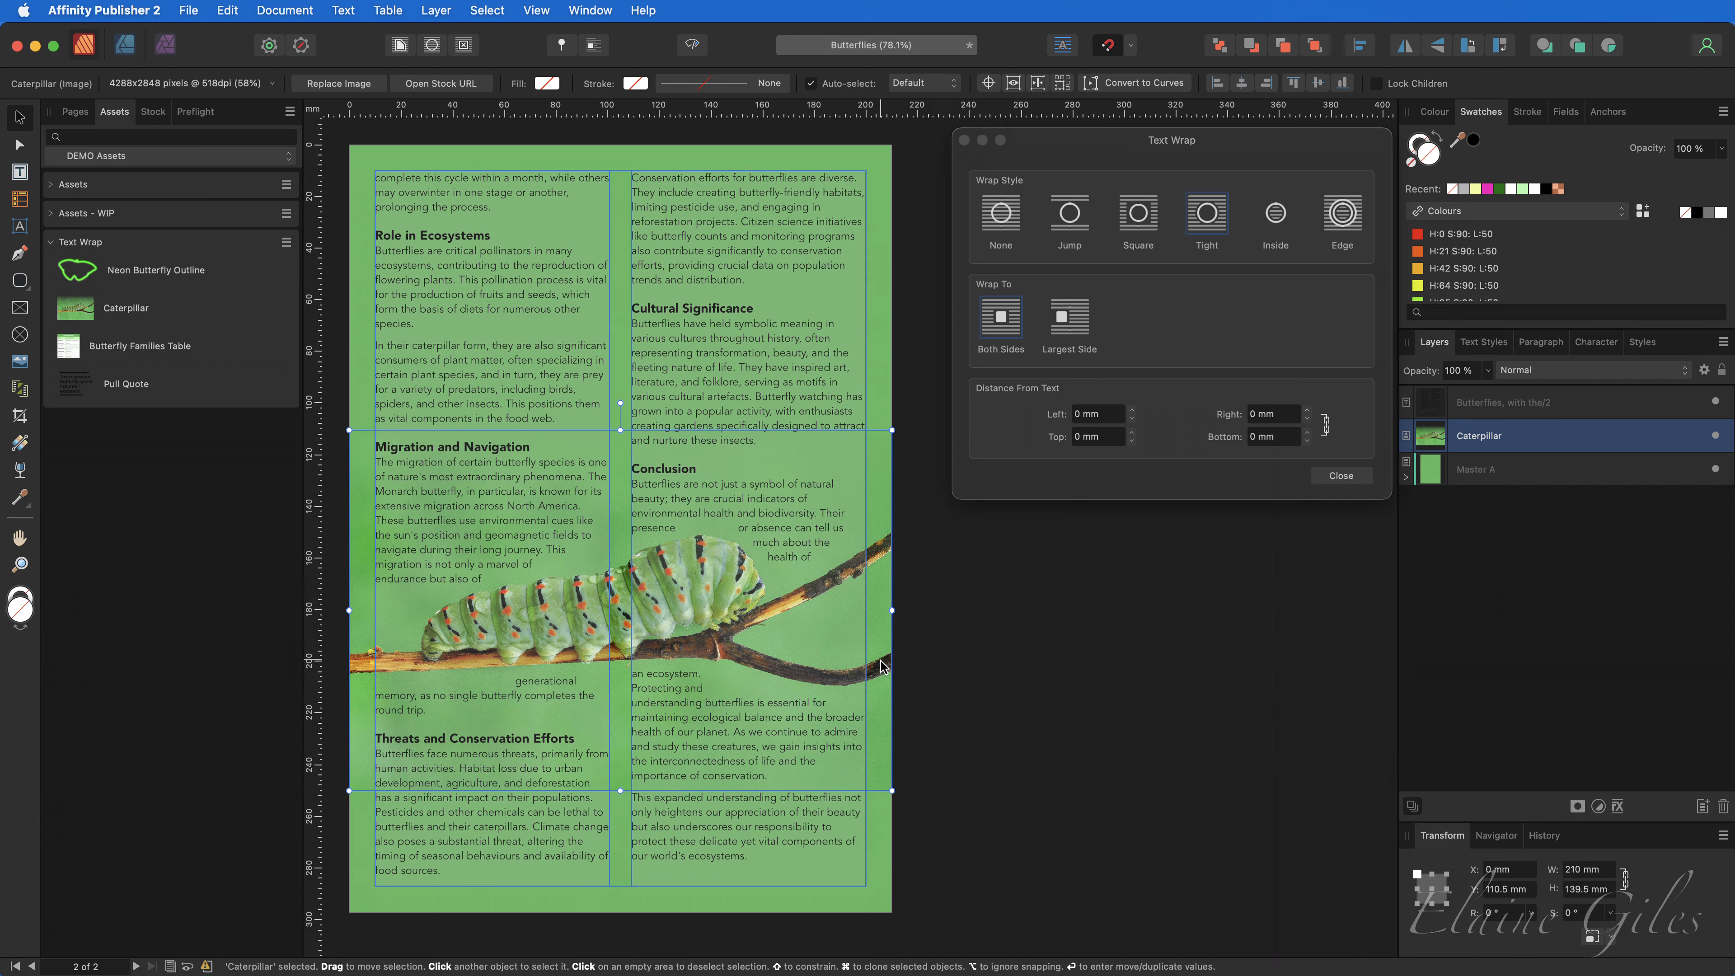
Copy the caterpillar image from page 2 and paste it onto page 1.
left_click(75, 112)
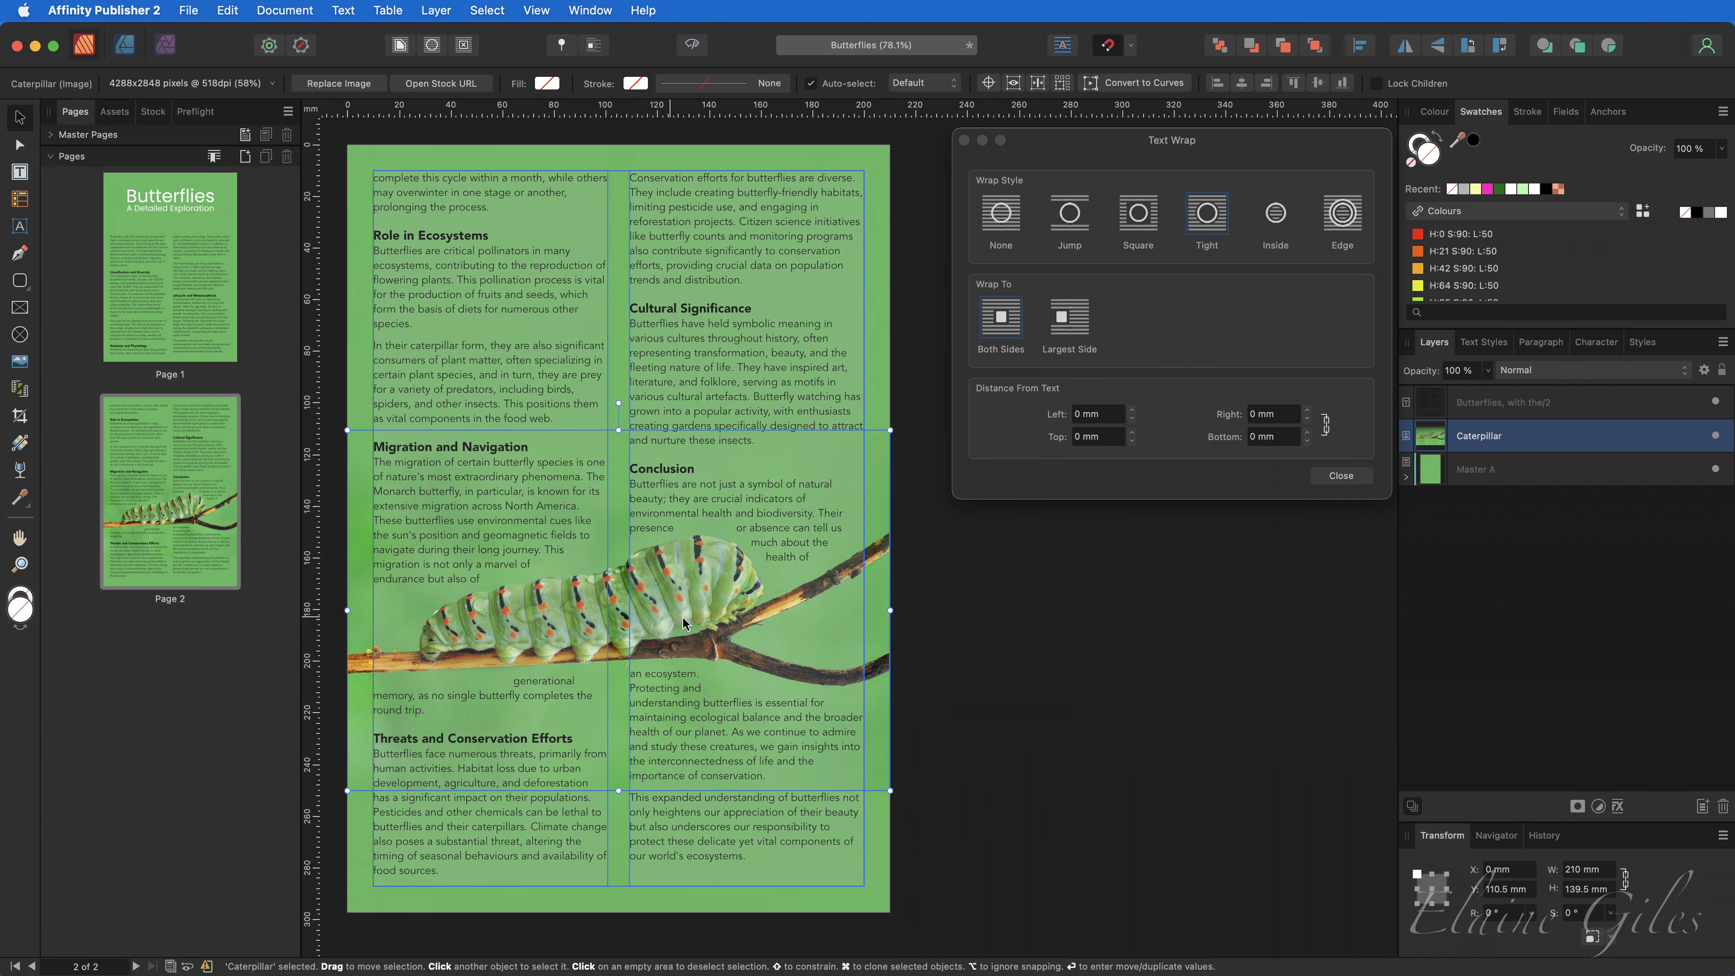
key("super+z")
left_click(164, 255)
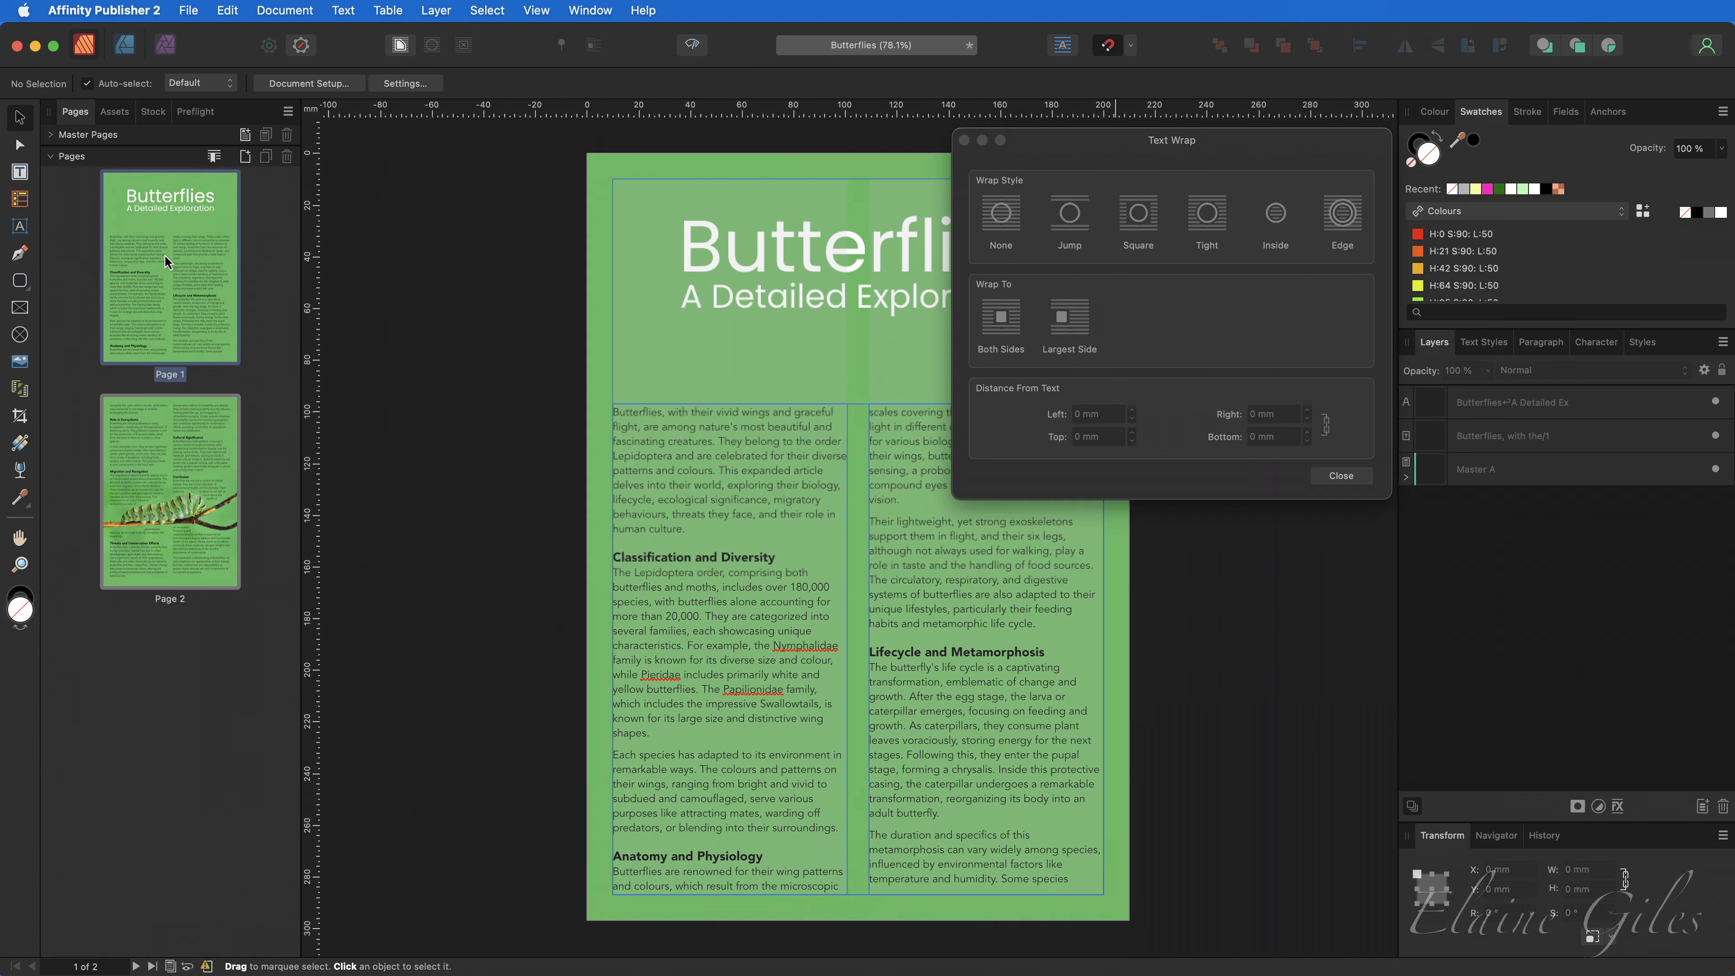
scroll(671, 415, "right", 5)
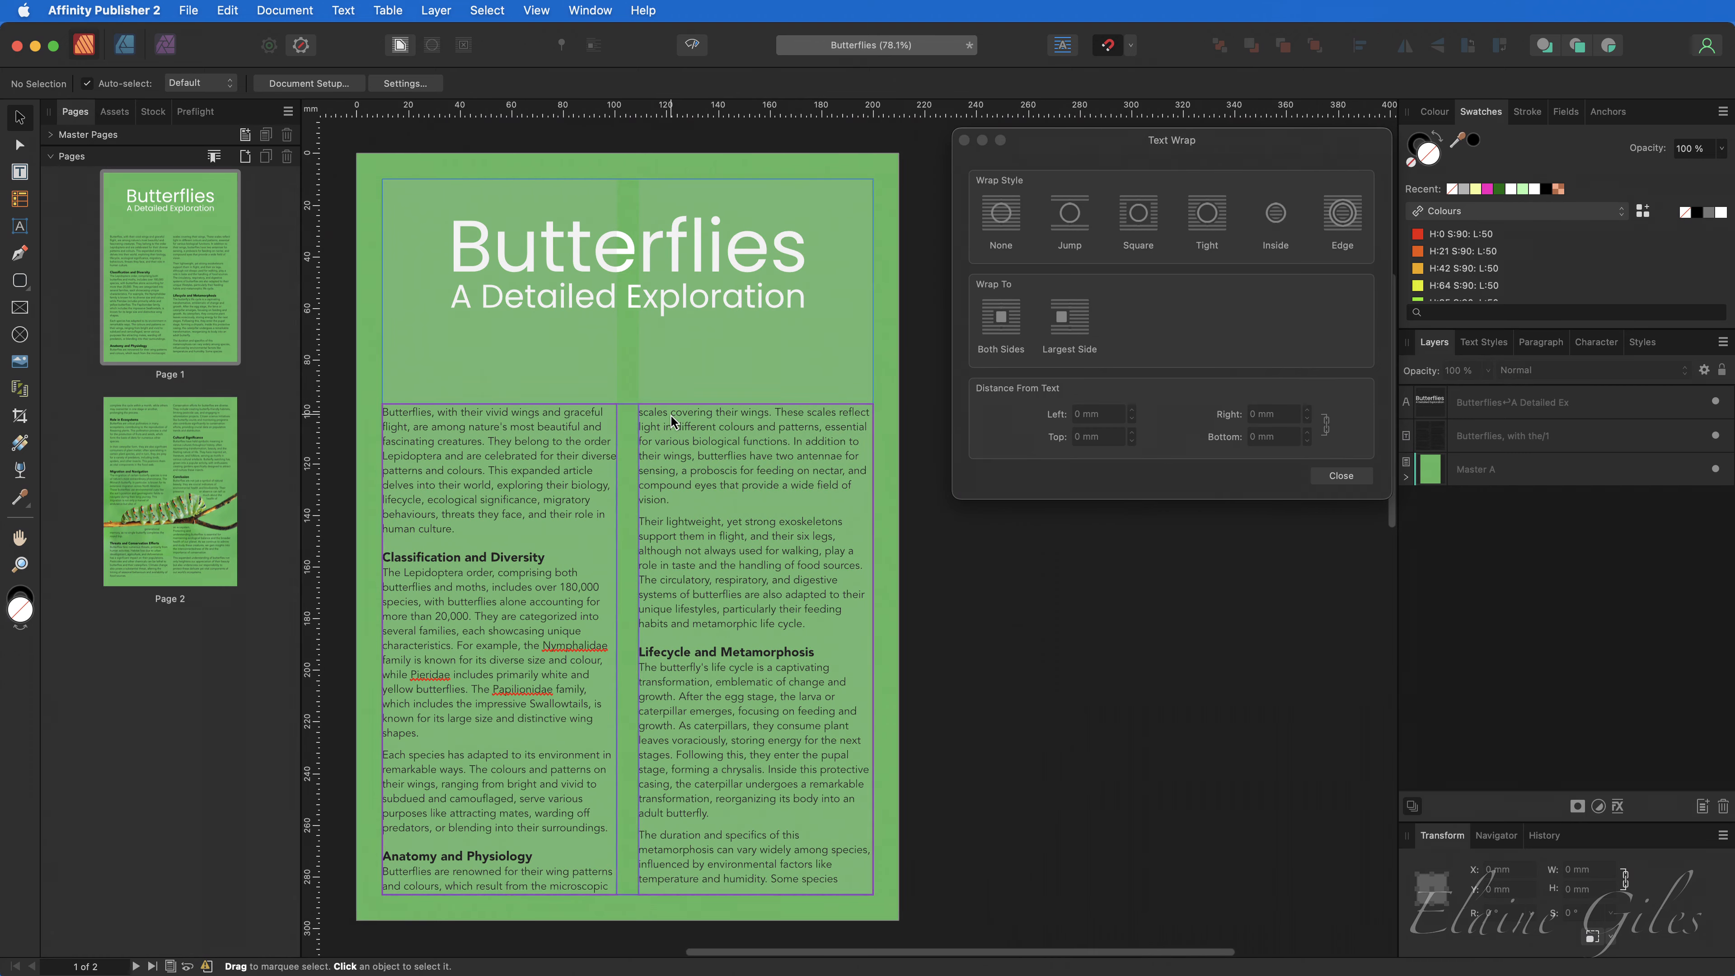
key("super+v")
Move the pasted caterpillar down page 1 to about Y 148.5 mm and place its layer beneath the body text frame.
left_click_drag(813, 738, 812, 797)
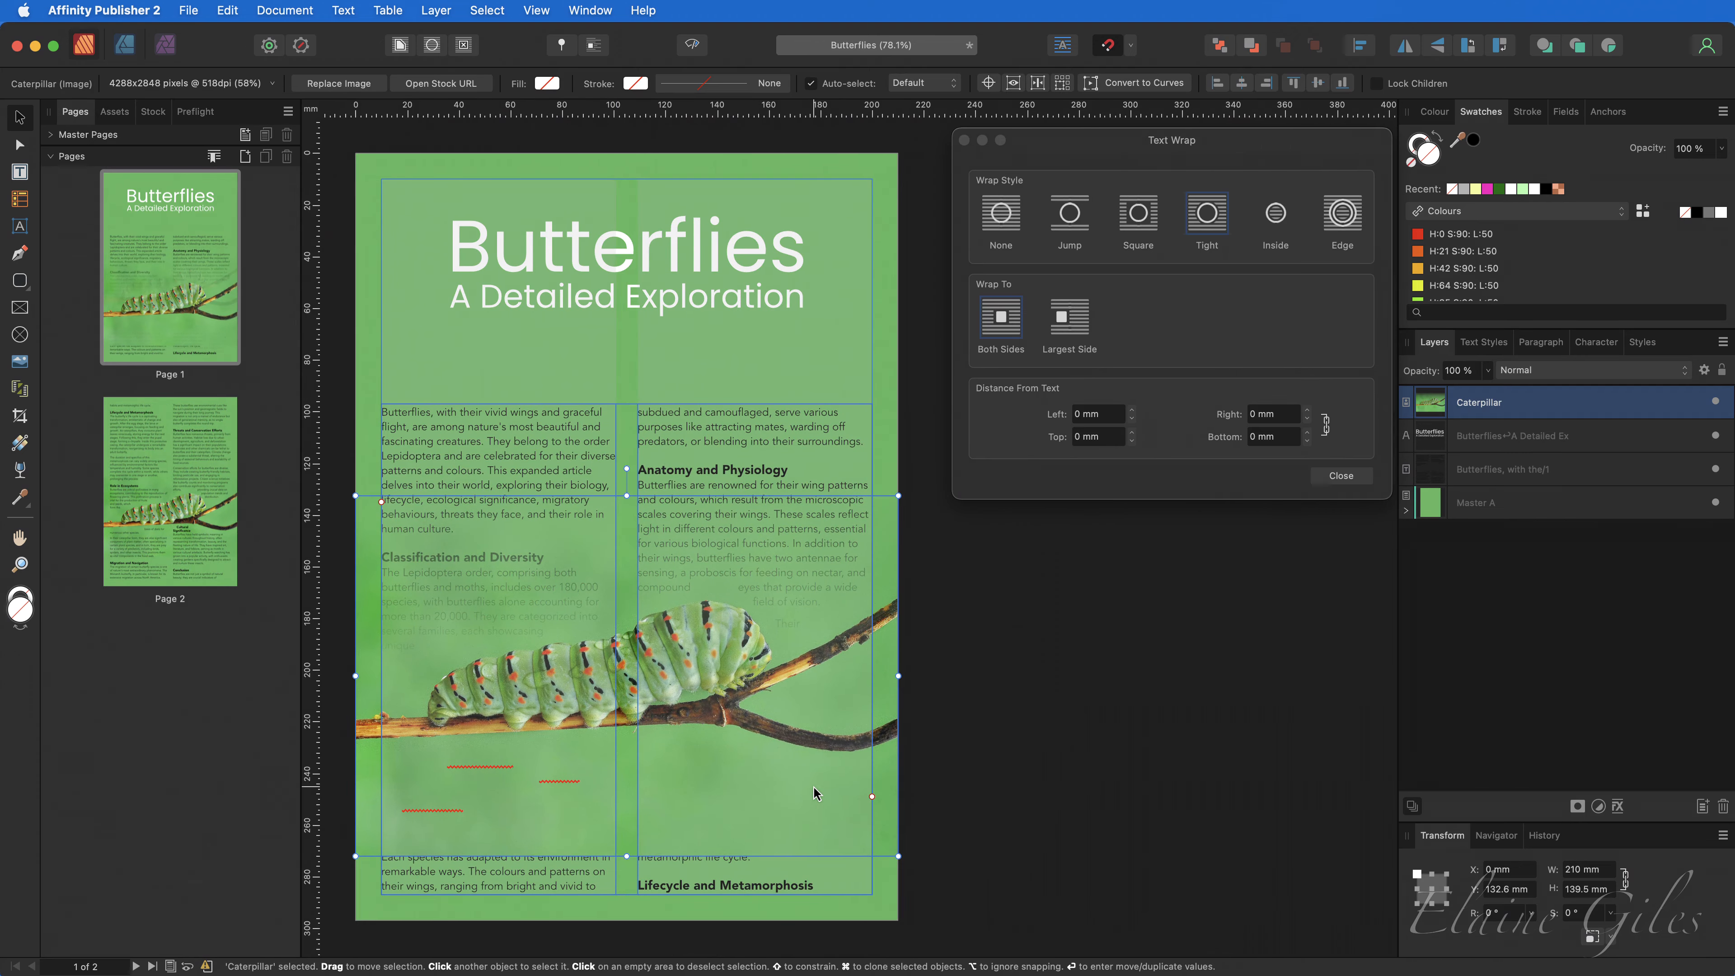
left_click_drag(1477, 403, 1472, 488)
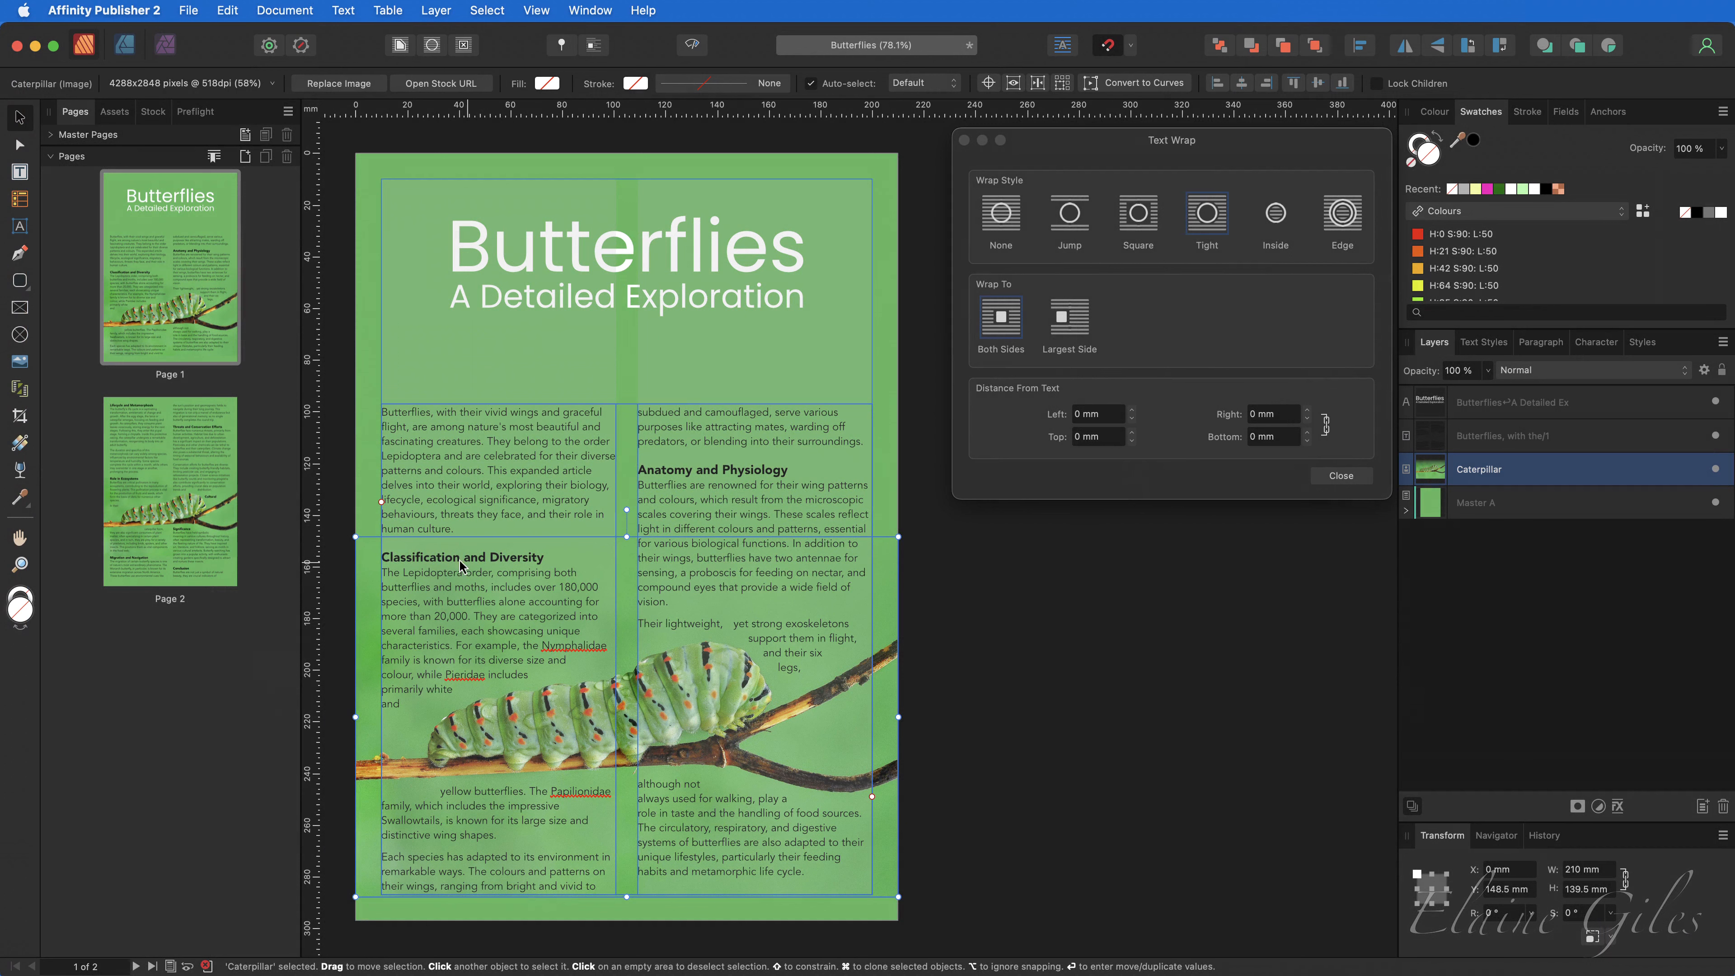
Autoflow the overflowing text of page 2's body frame onto a new page.
left_click(180, 524)
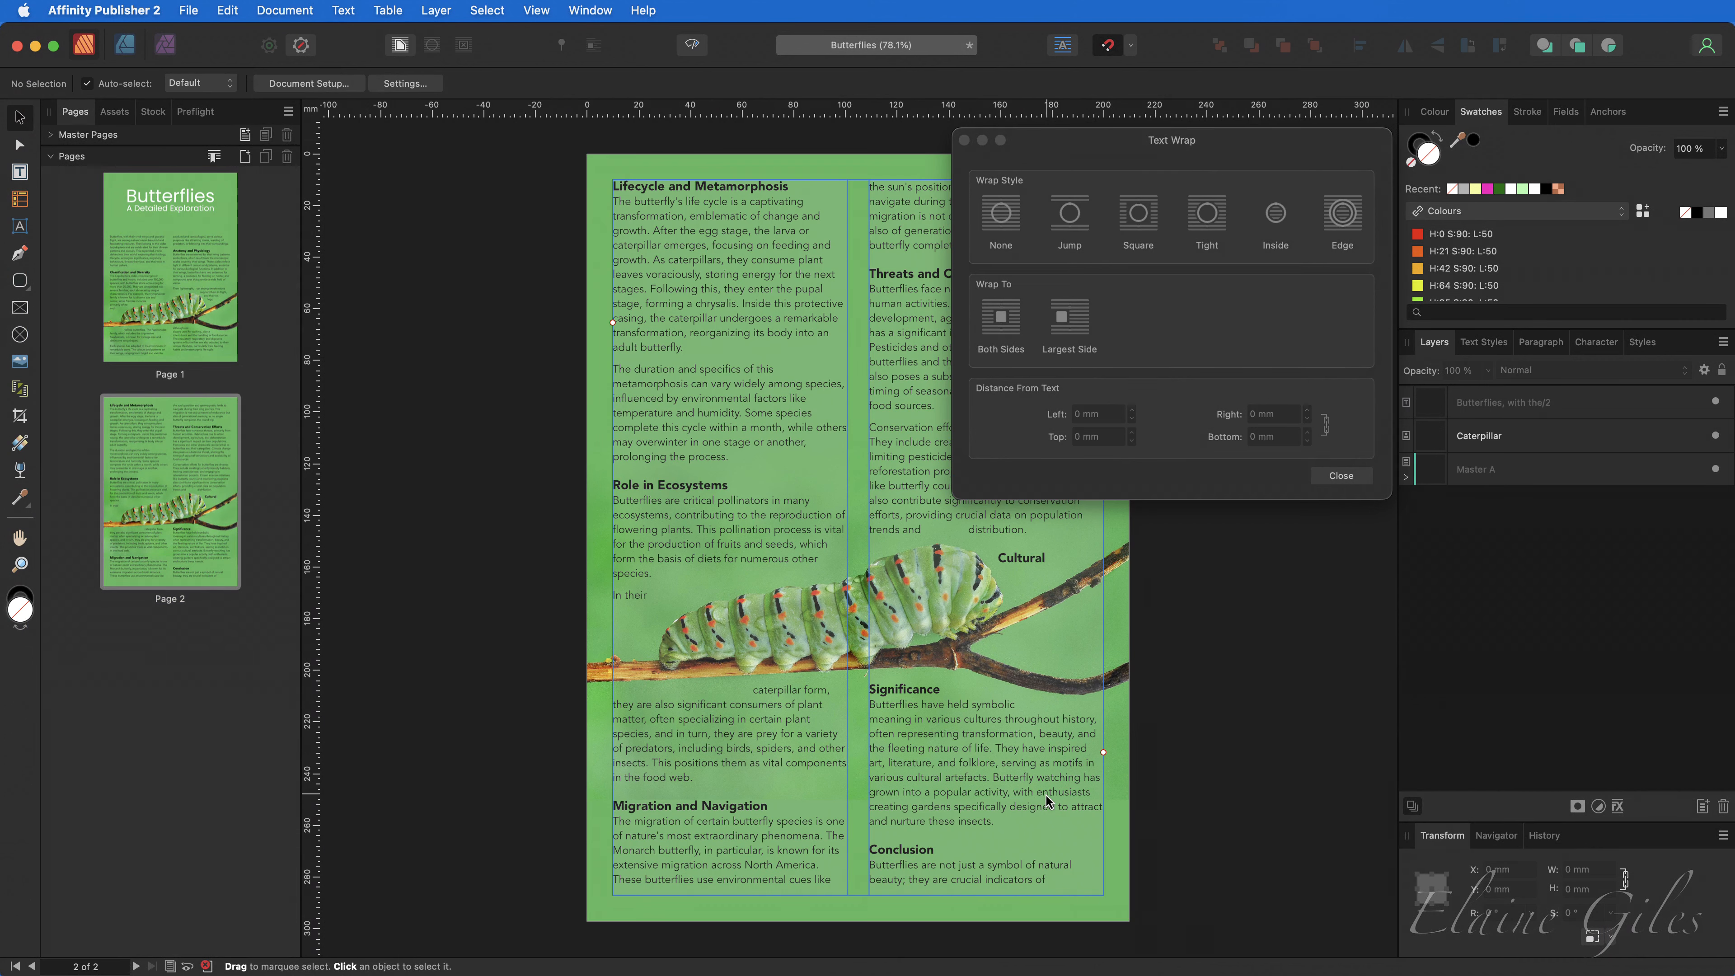
scroll(1046, 798, "right", 5)
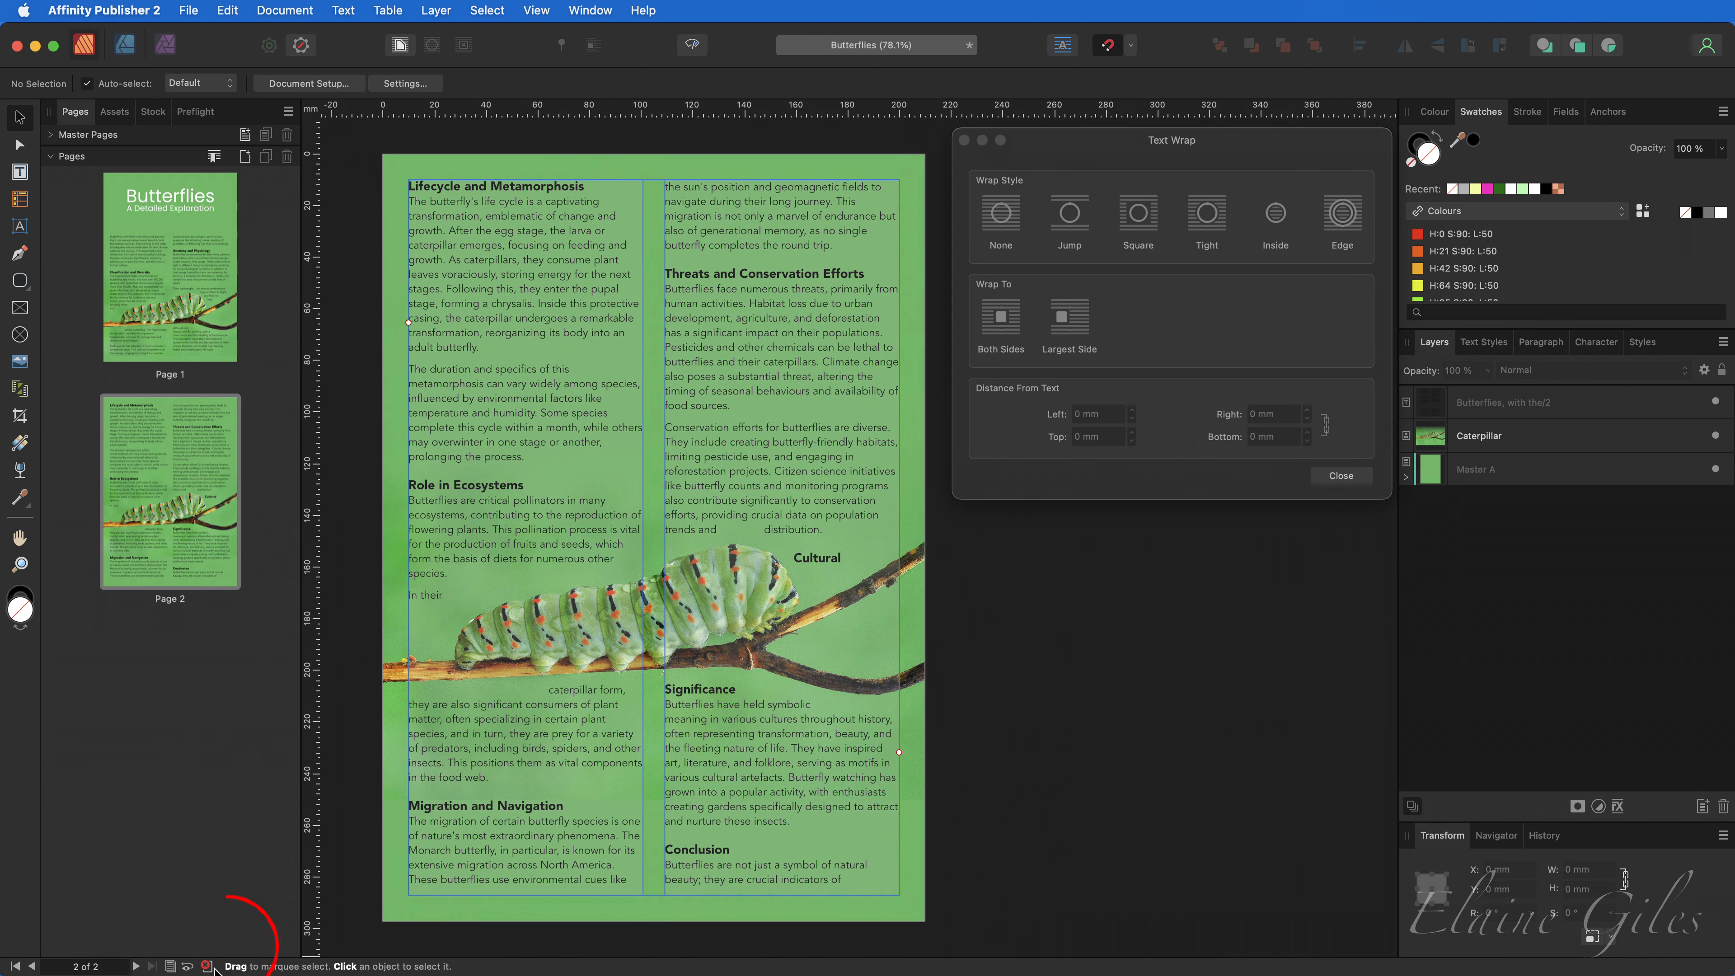
mouse_move(207, 969)
left_click(899, 754)
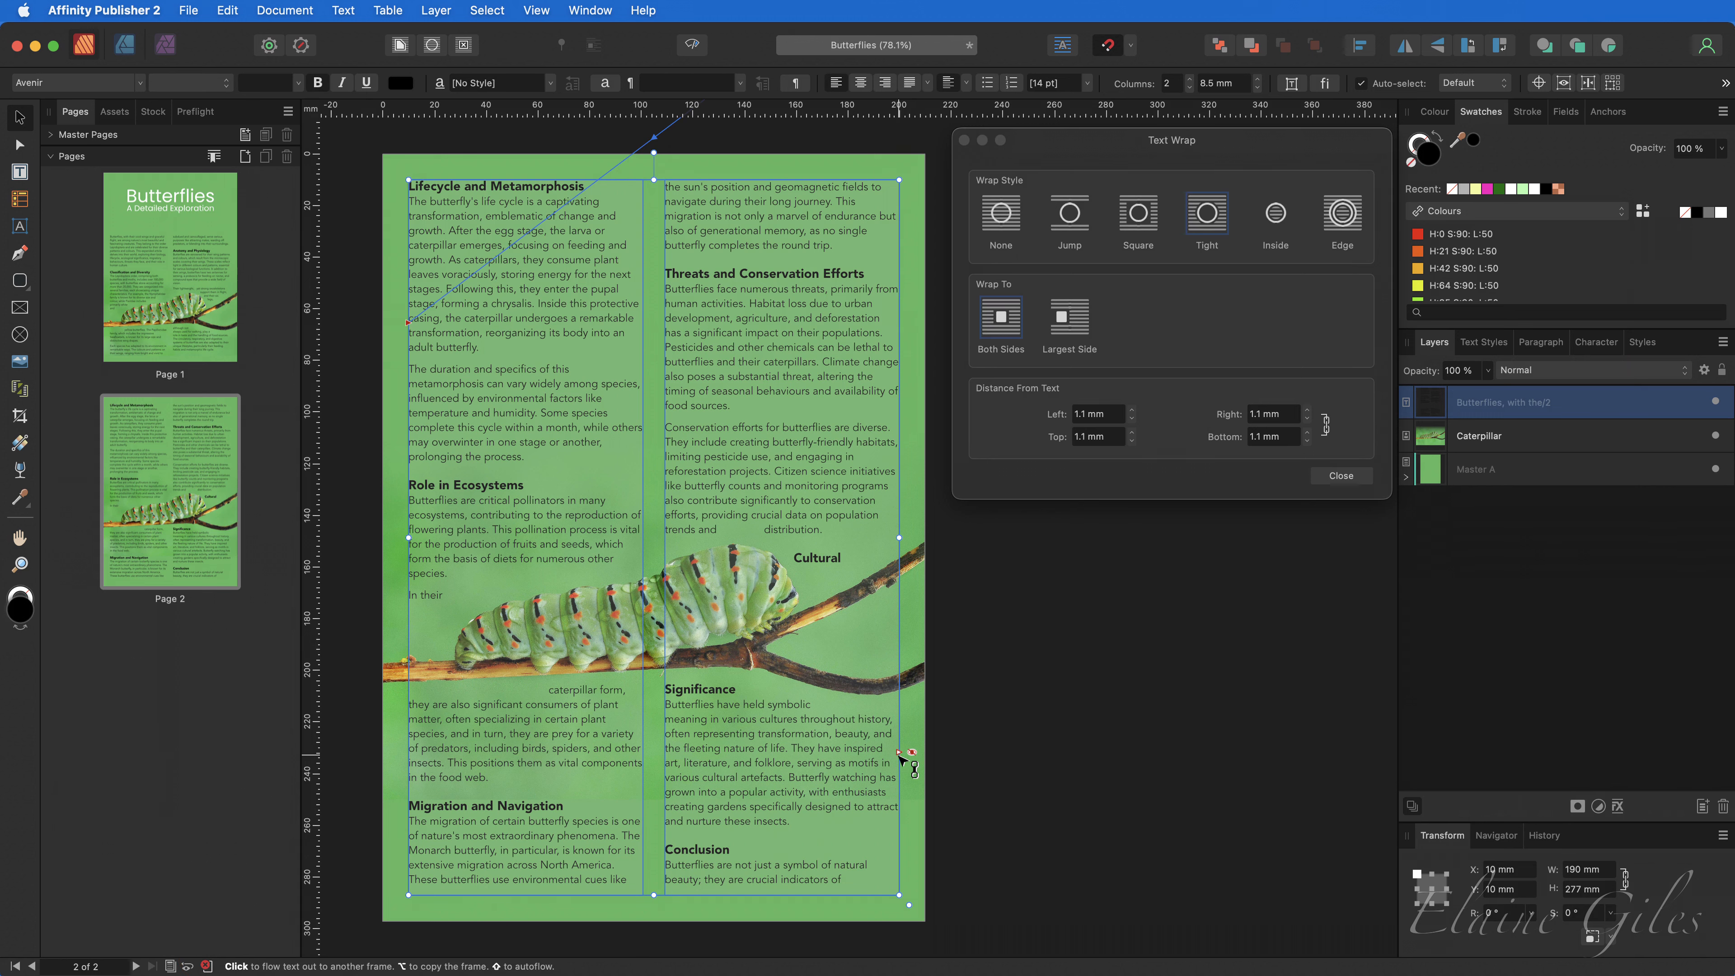
left_click(898, 751, "shift")
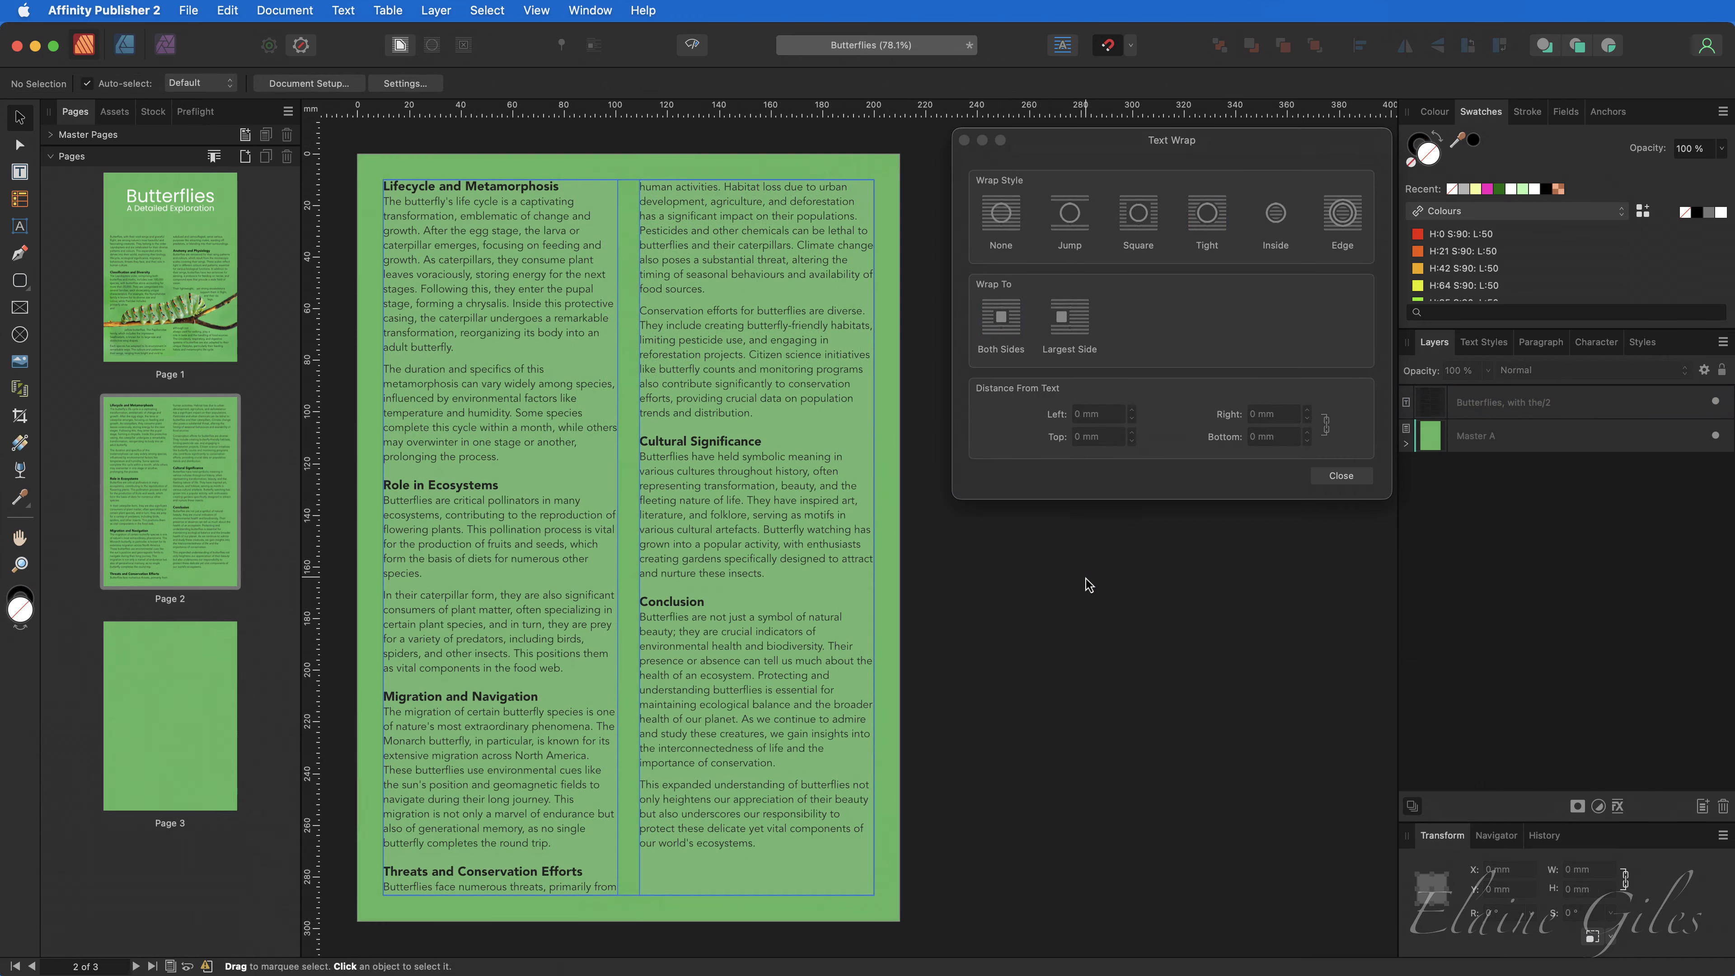
Draw a square picture frame about 91 mm wide across both columns of page 2 and a circular one about 68 mm wide below it.
left_click(20, 307)
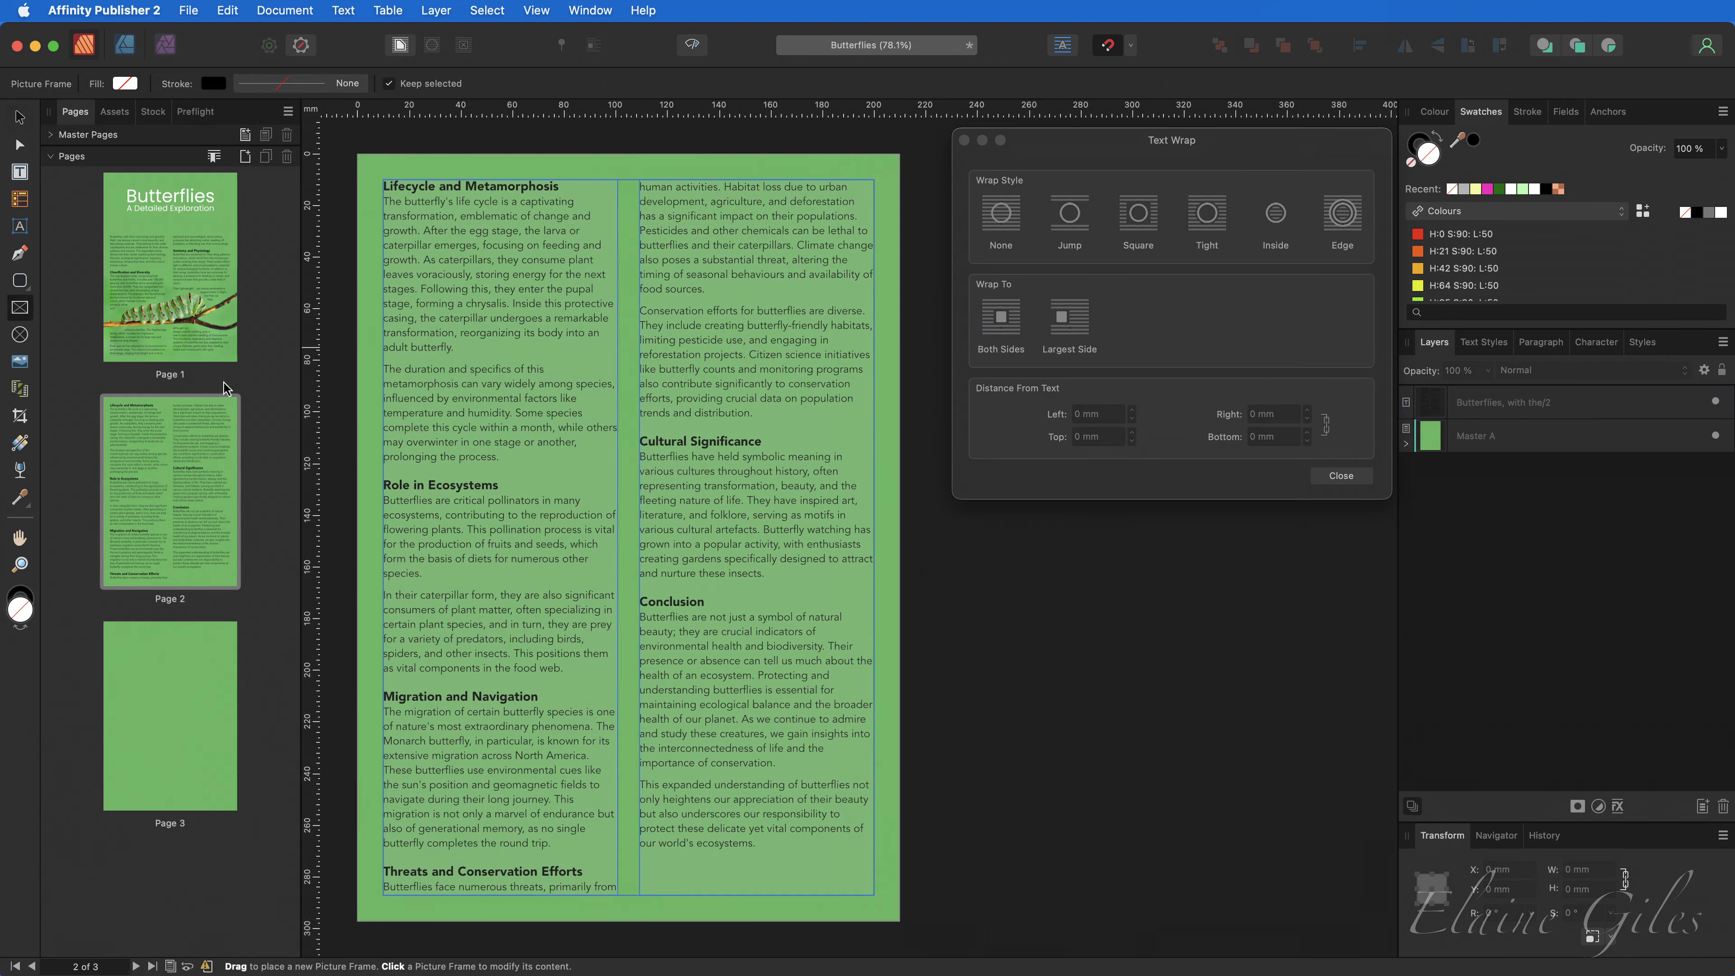
left_click_drag(462, 245, 698, 480)
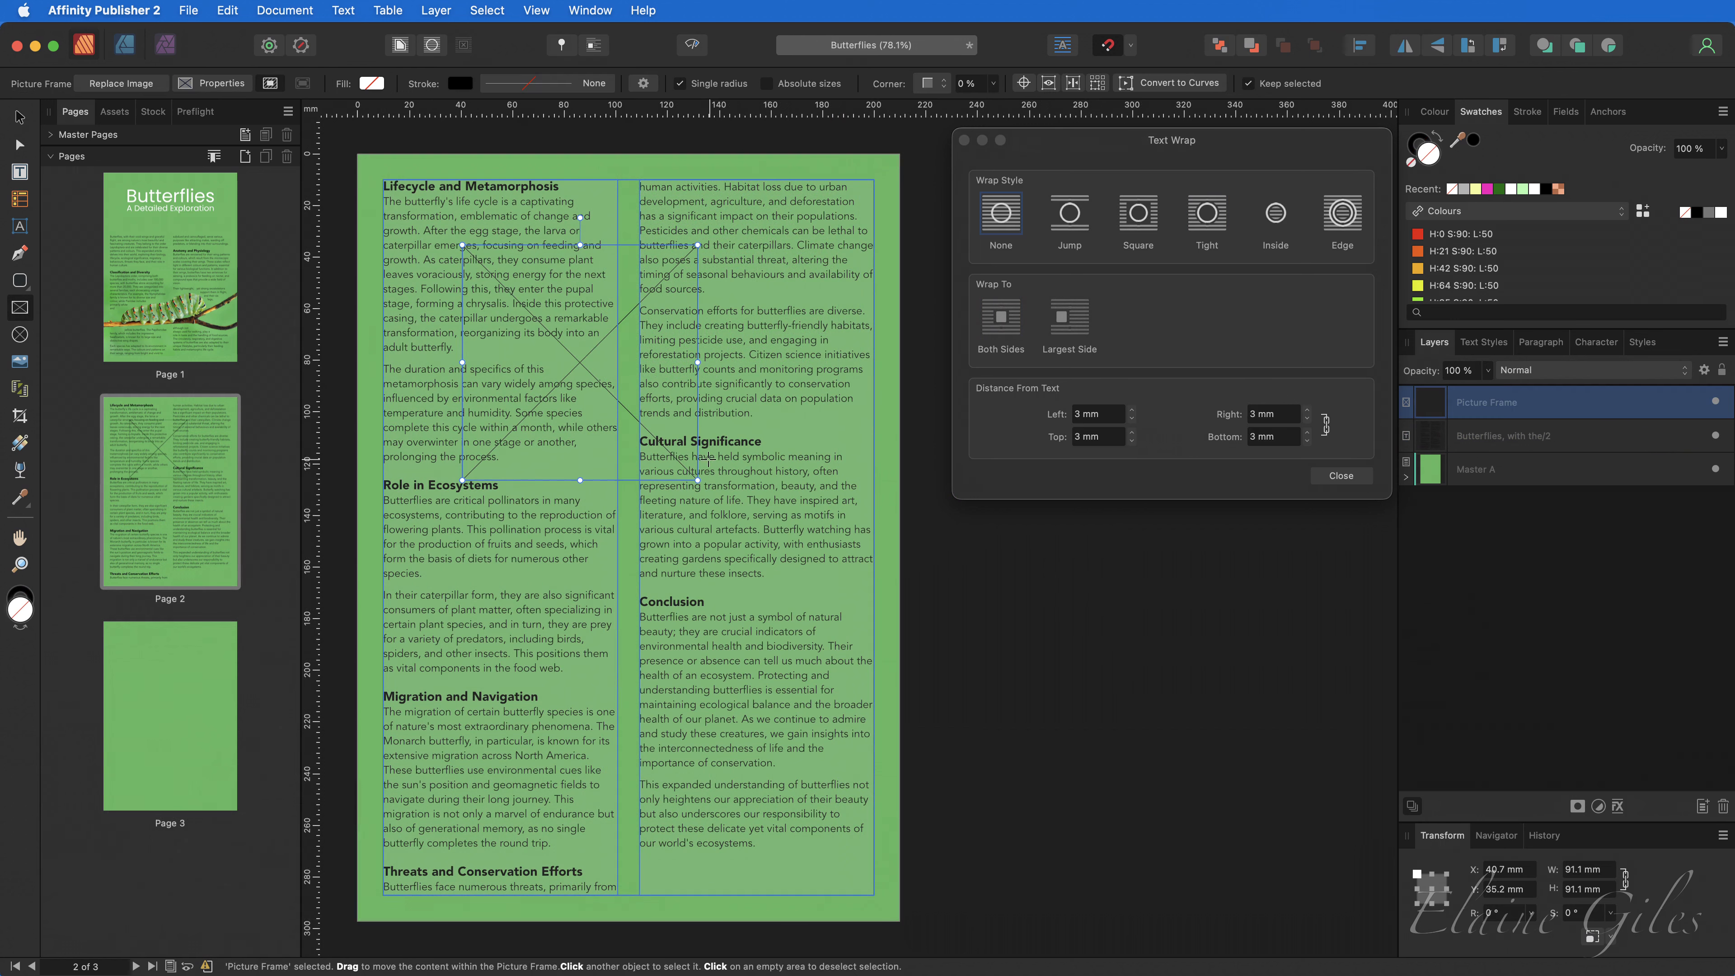
left_click(23, 334)
left_click_drag(543, 537, 721, 714)
Apply the Tight wrap style to the circular picture frame and to the square picture frame.
left_click(1207, 213)
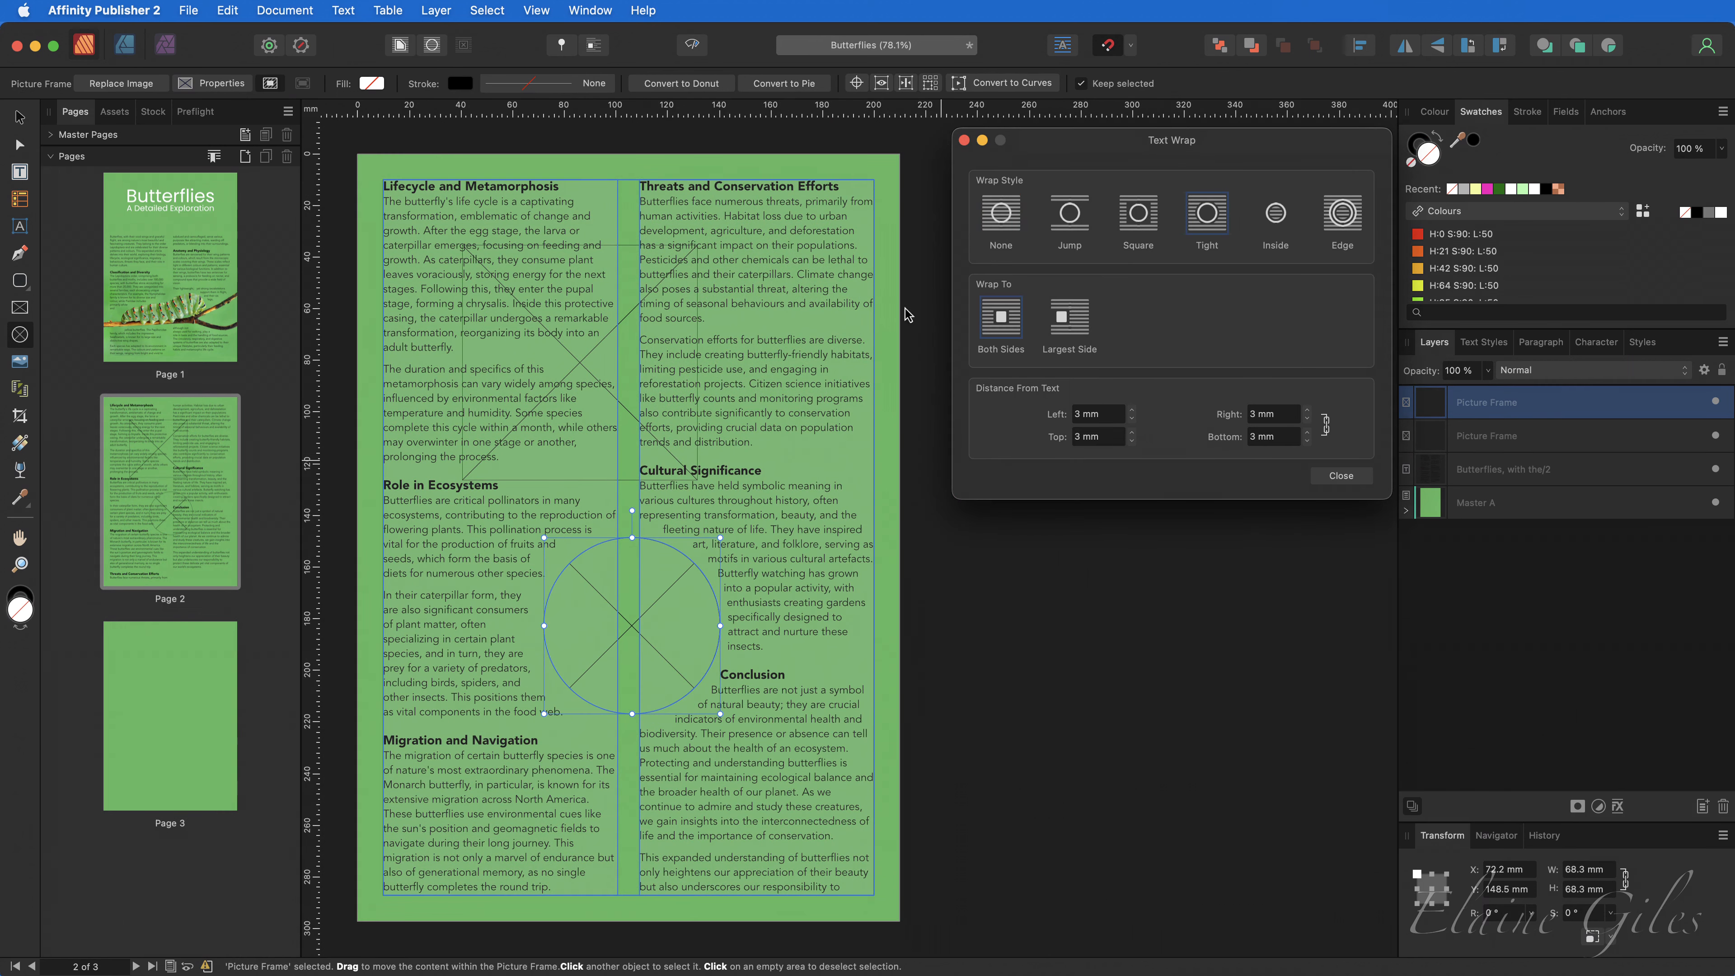
left_click(605, 321)
left_click(1207, 213)
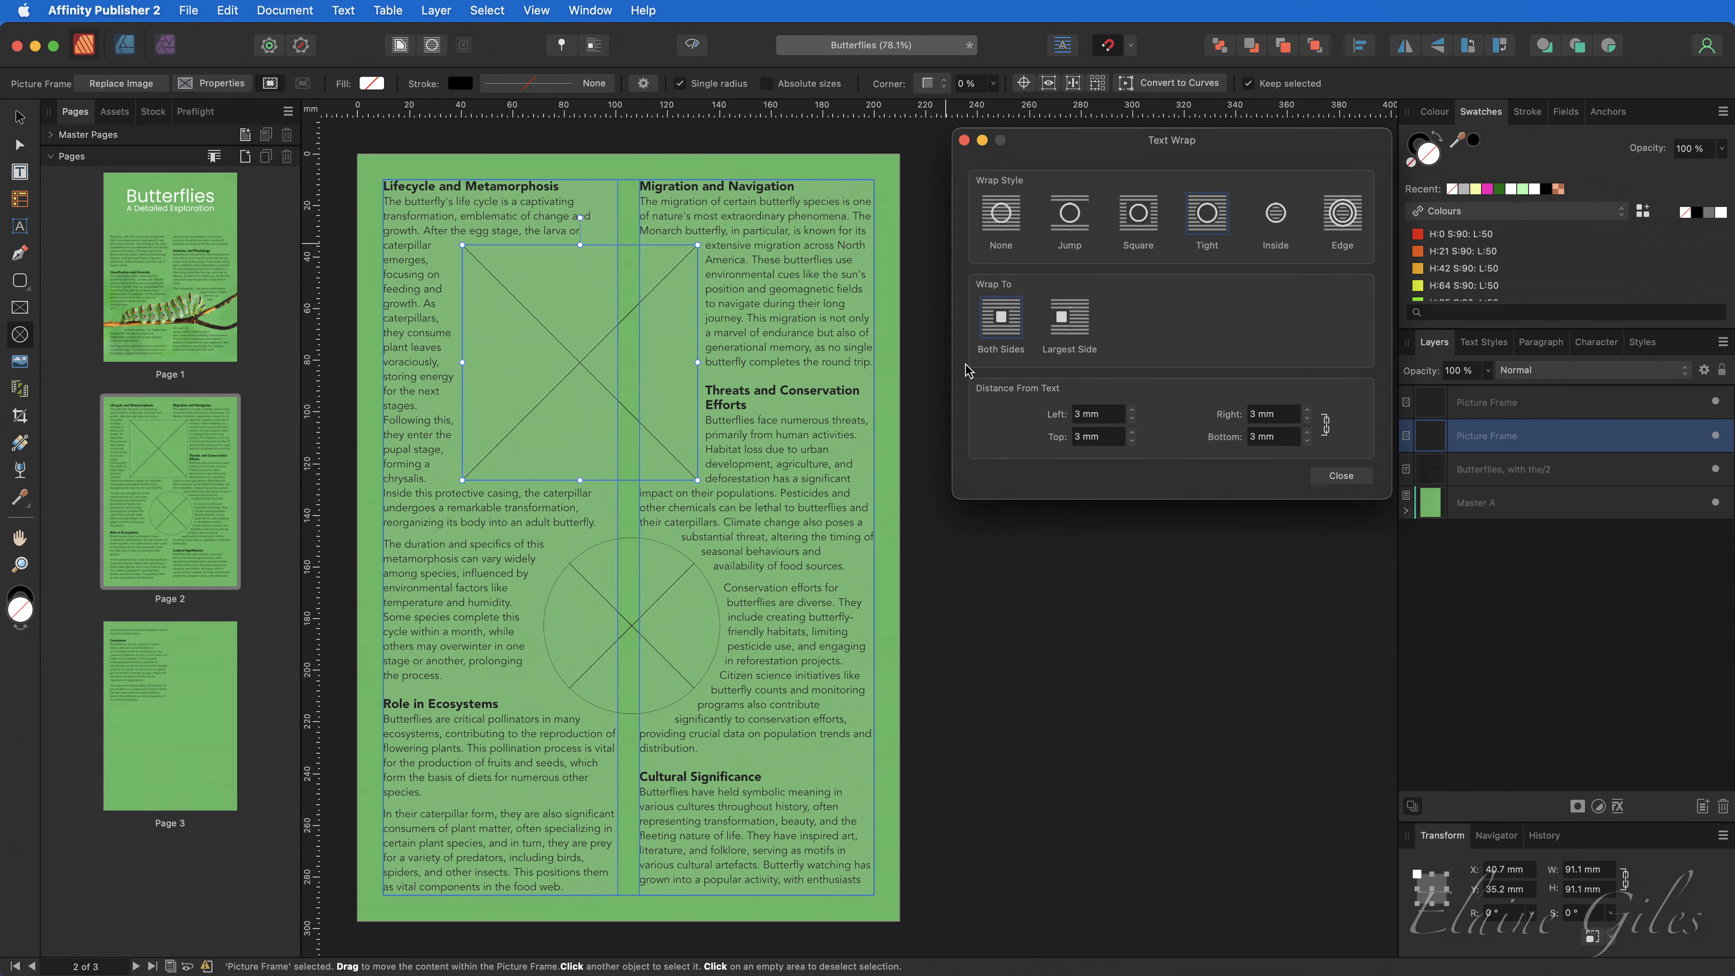
Delete the square and circular picture frames from page 2.
left_click(981, 561)
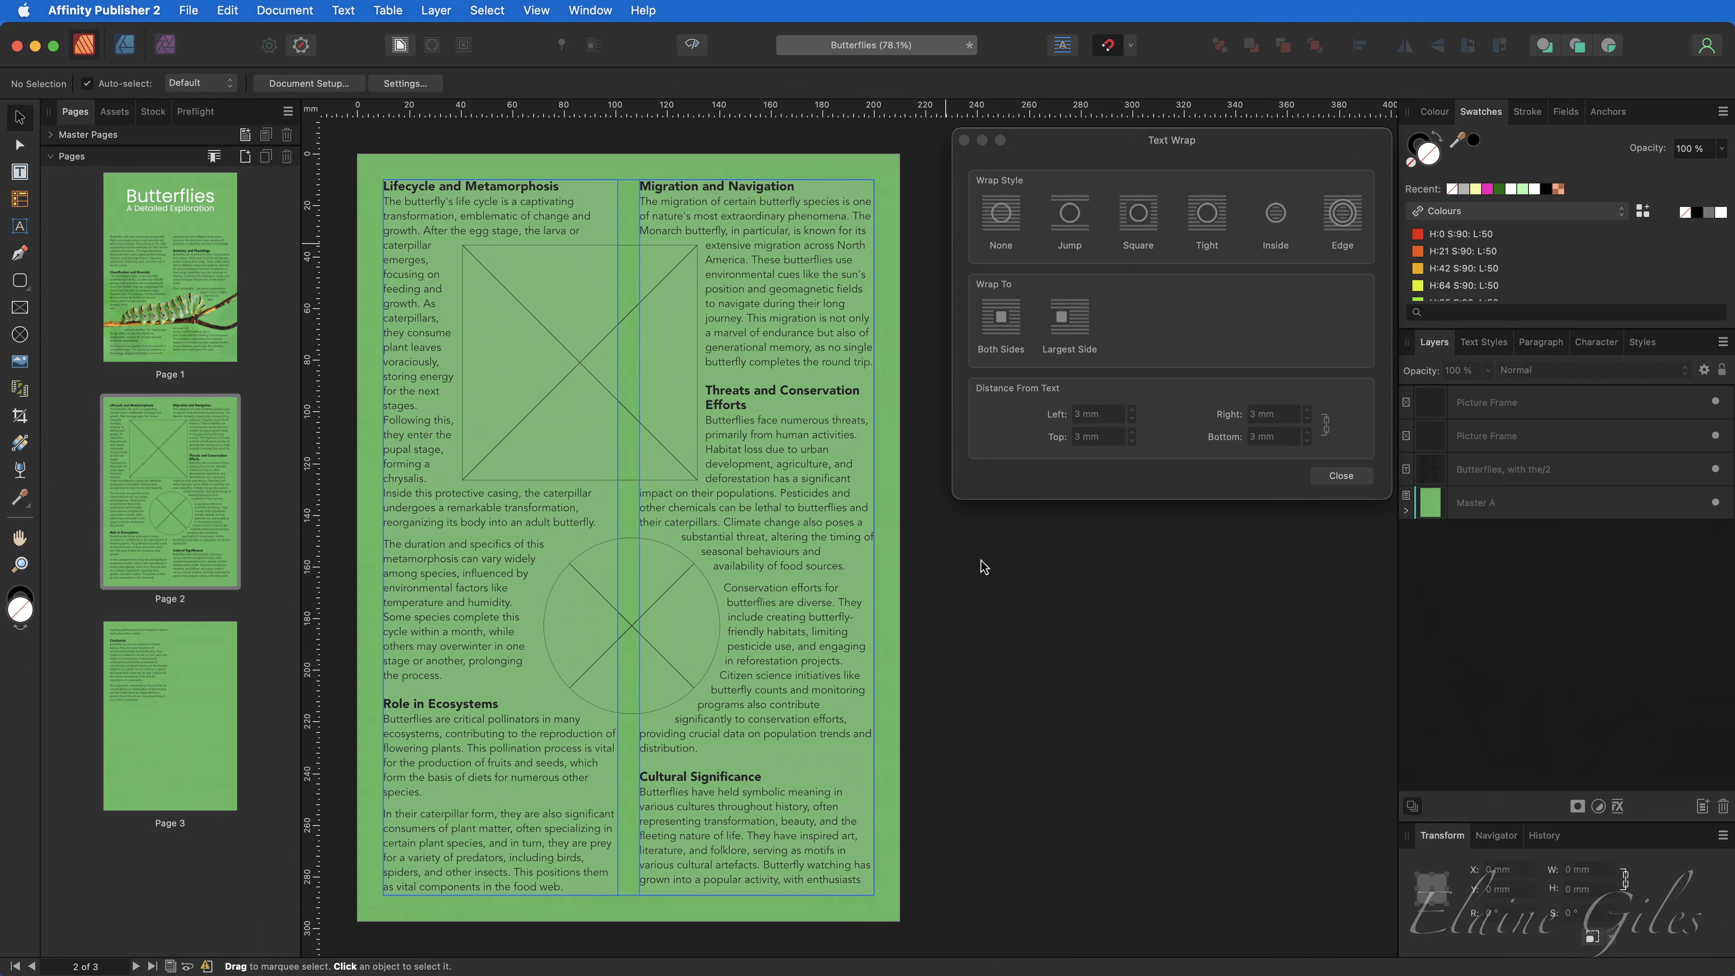
left_click(623, 337)
key("Delete")
left_click(633, 537)
key("Delete")
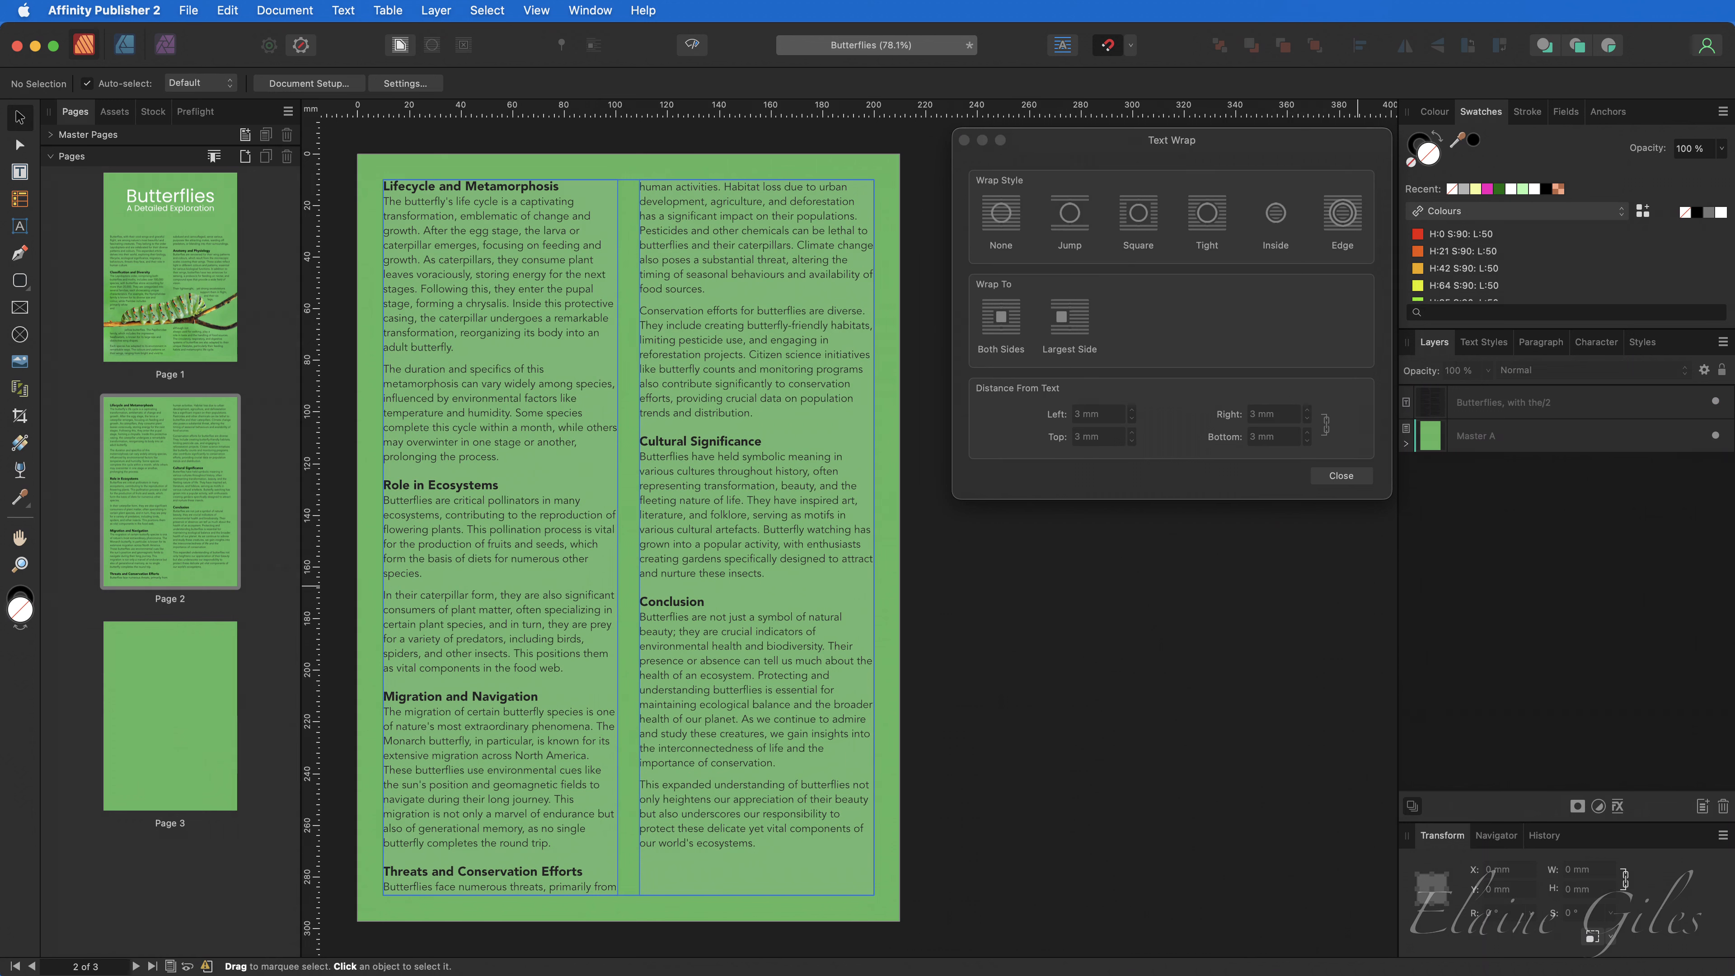
Place the butterflies-3192737 image on page 2, scaled to about 149 mm wide and overhanging the page's lower-right corner.
key("super+Tab")
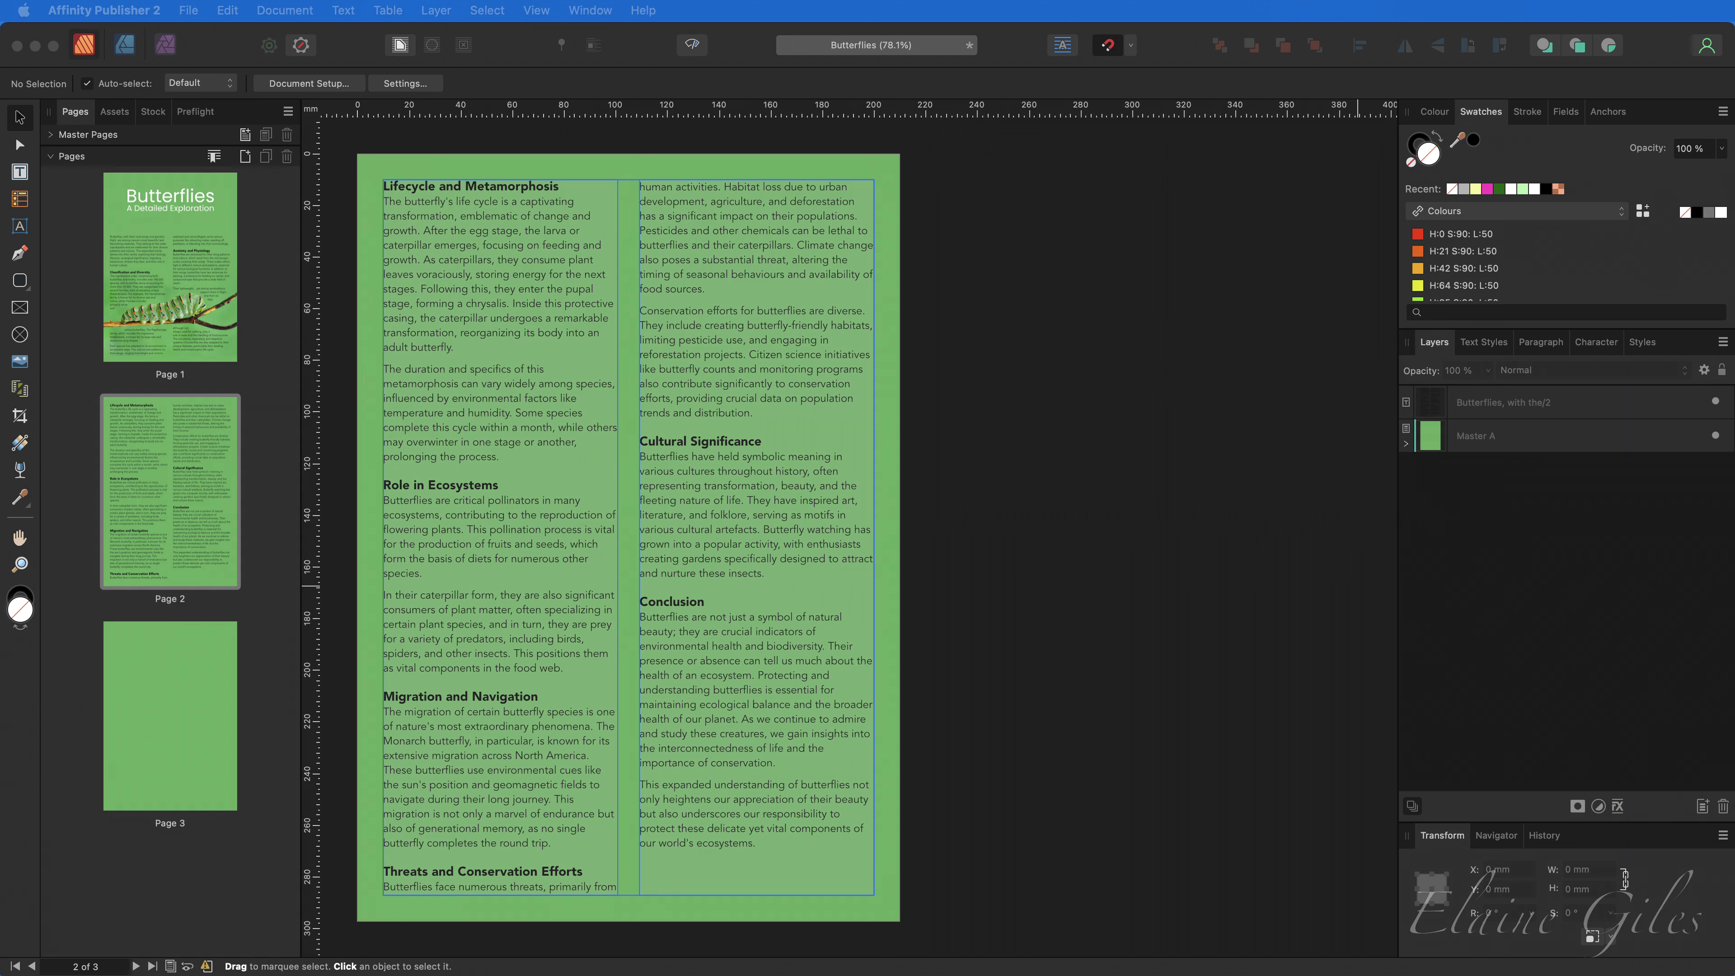
left_click_drag(1278, 799, 786, 710)
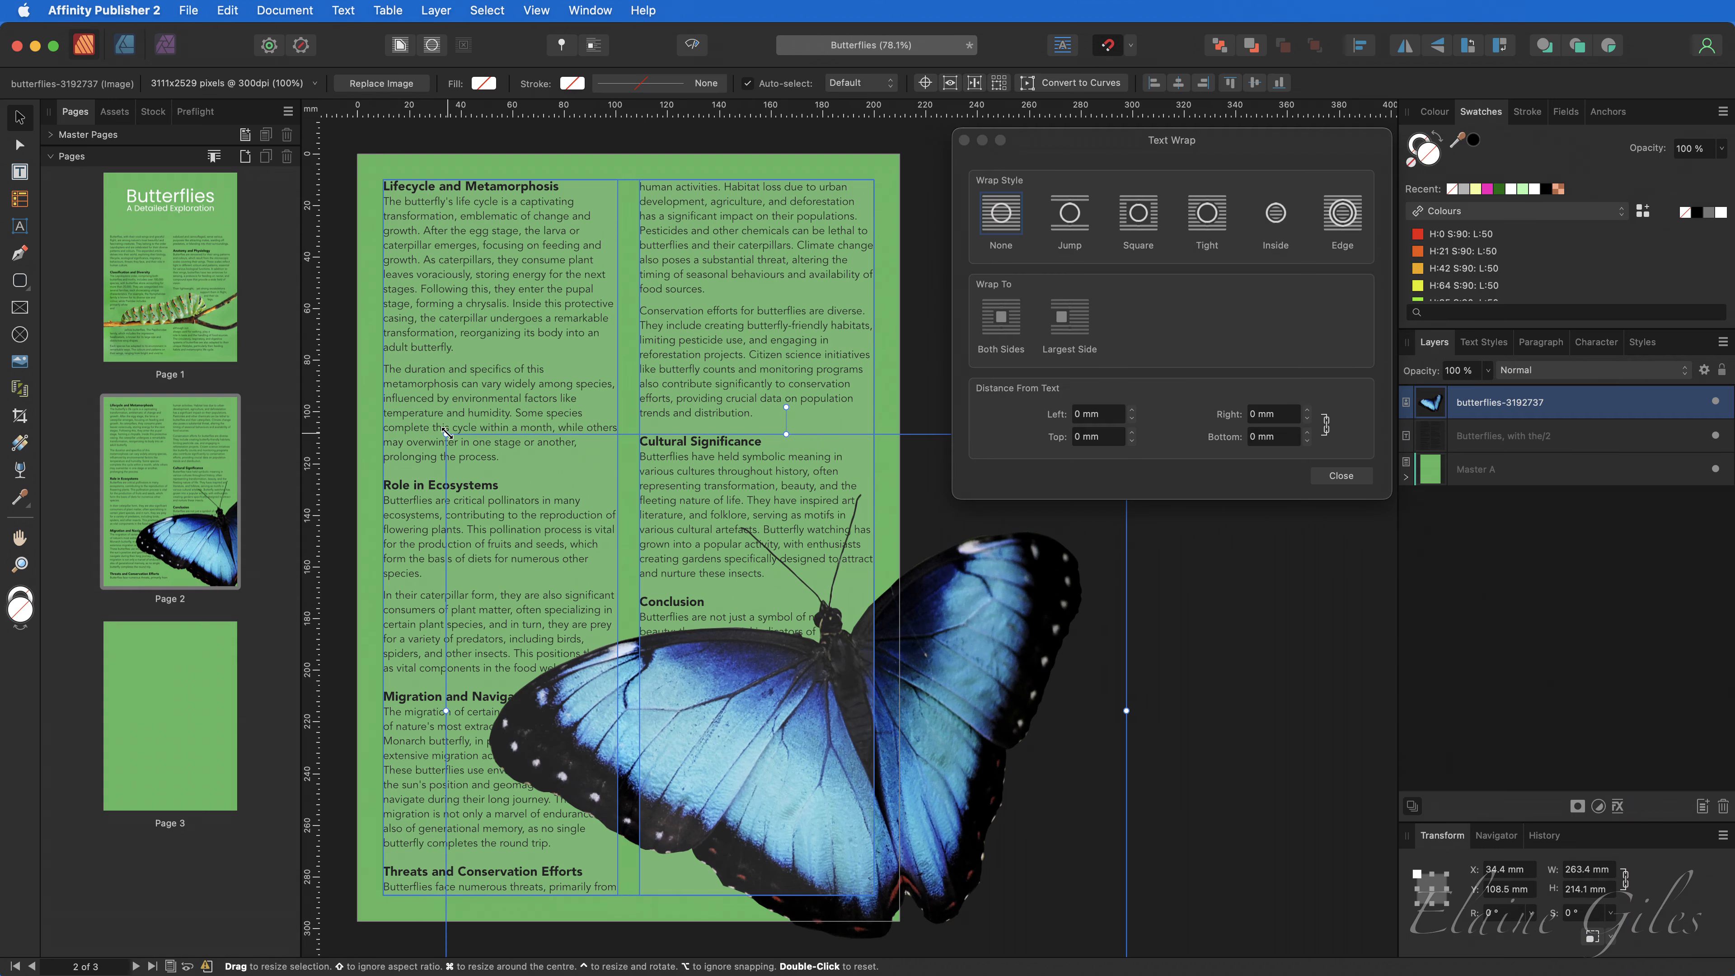
left_click_drag(445, 432, 742, 674)
left_click_drag(1018, 806, 886, 831)
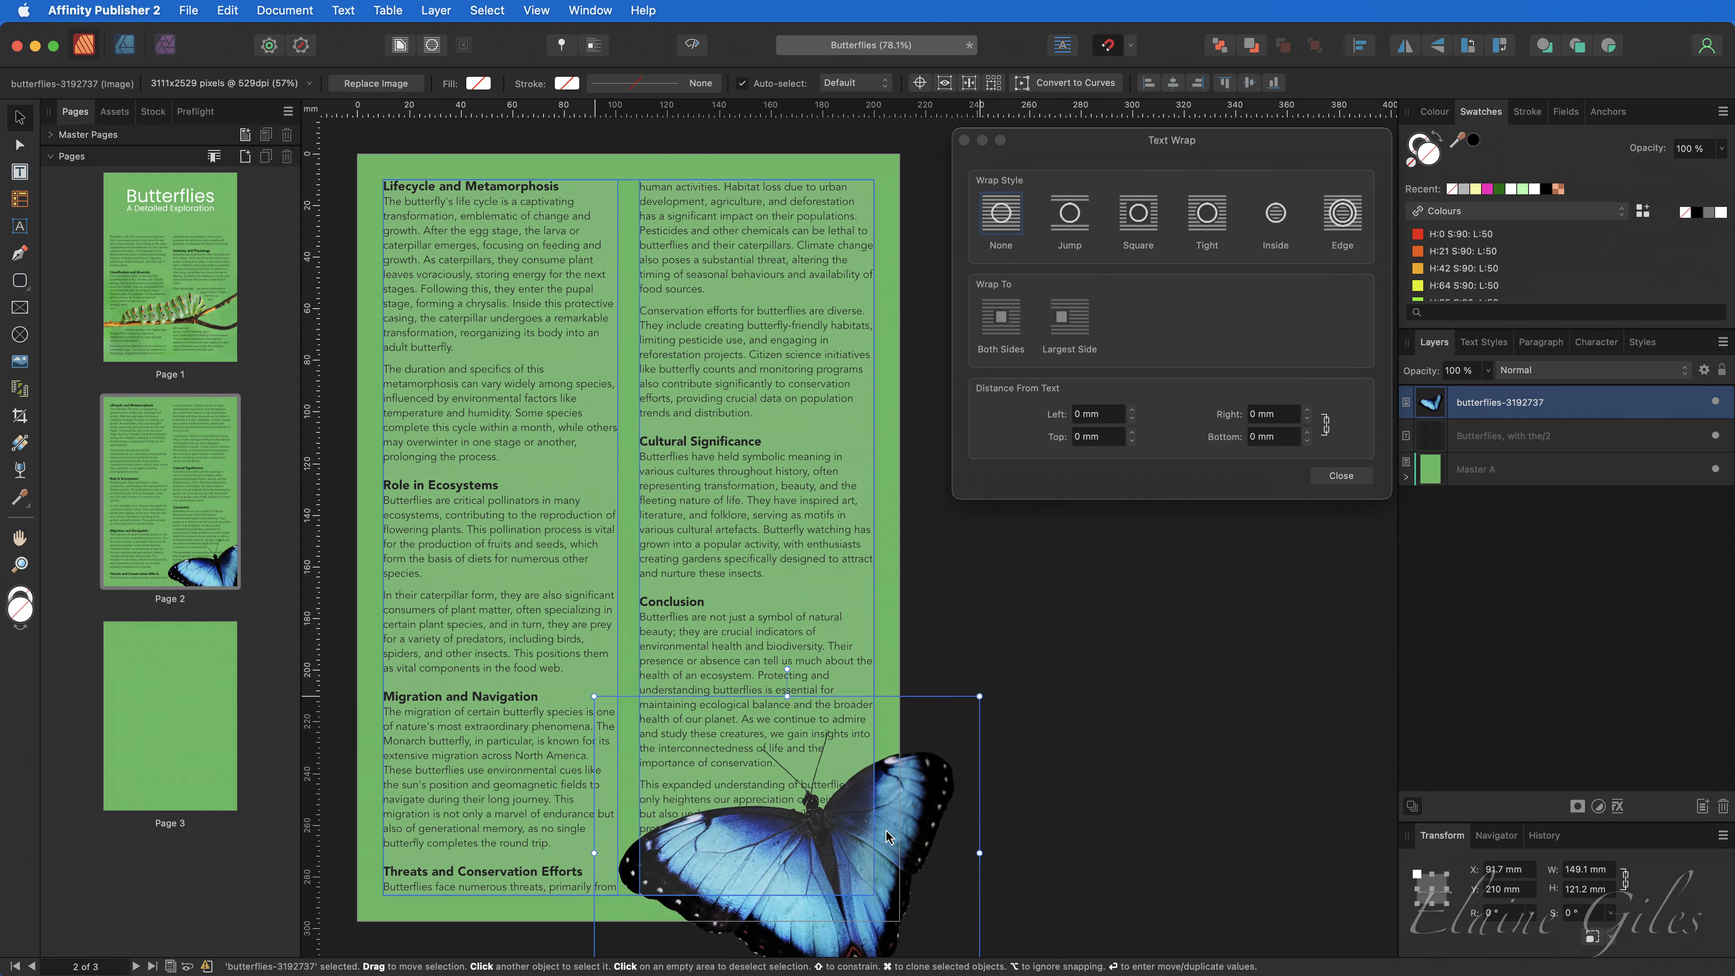
Apply the Tight wrap style to the butterfly with 2 mm distance from text and shift it to about X 92.2, Y 209.1 mm.
left_click(1211, 227)
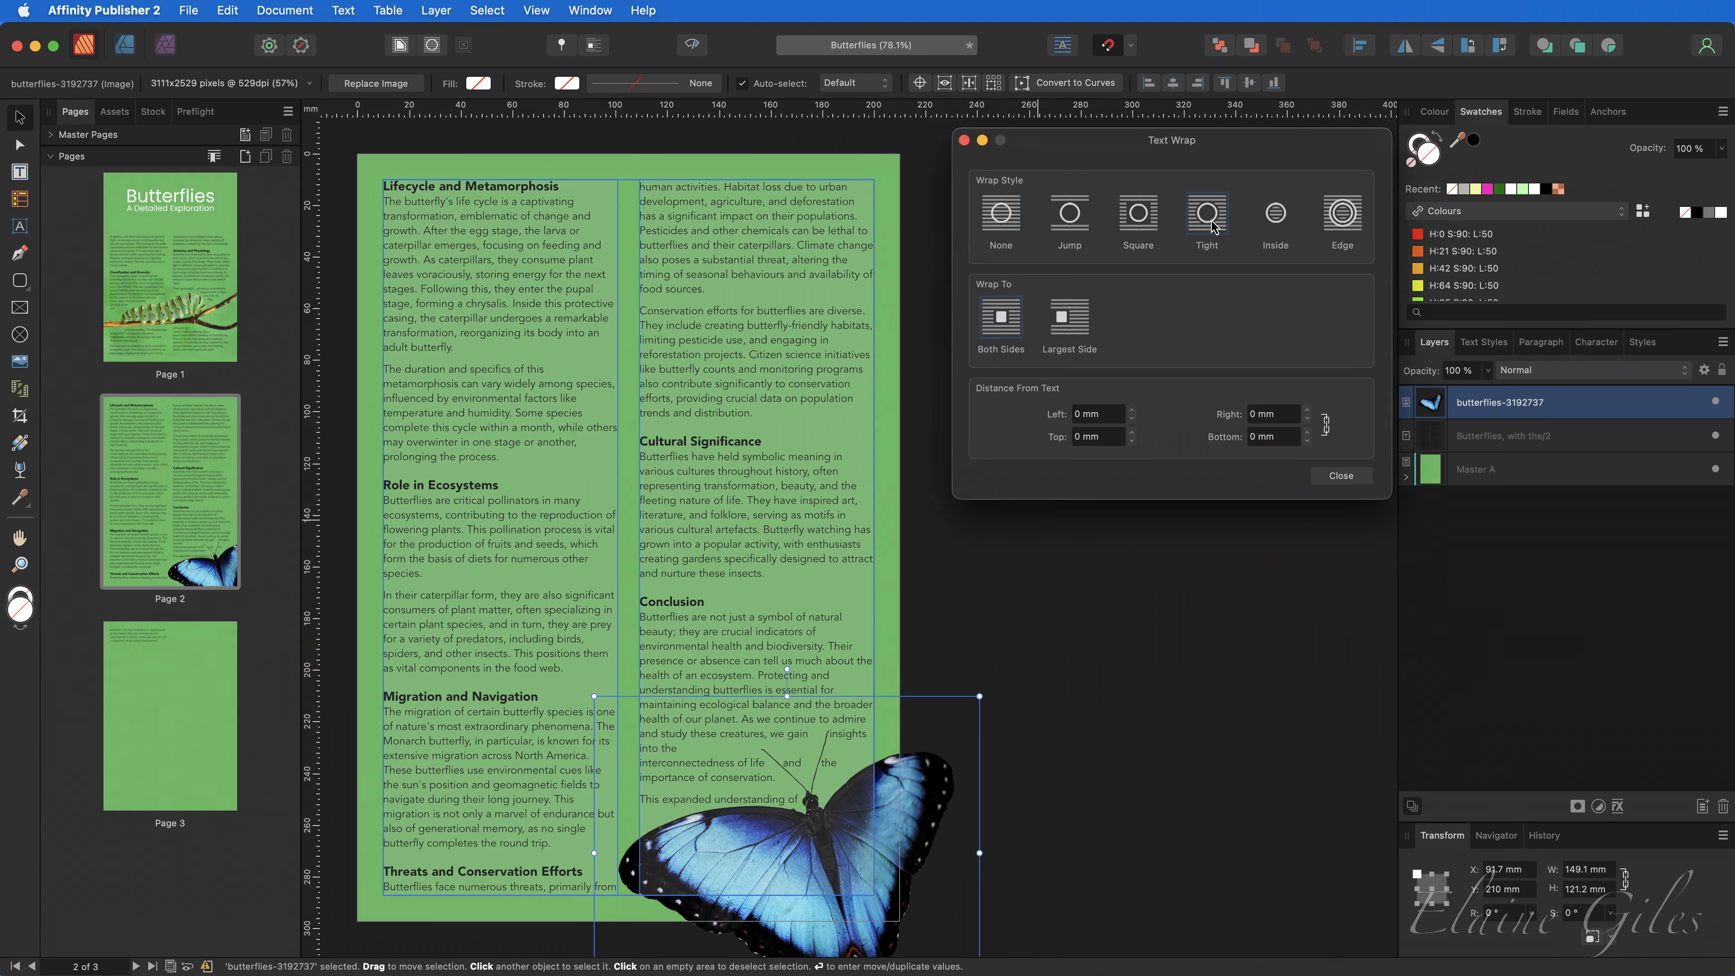
left_click(1307, 412)
left_click(1307, 412)
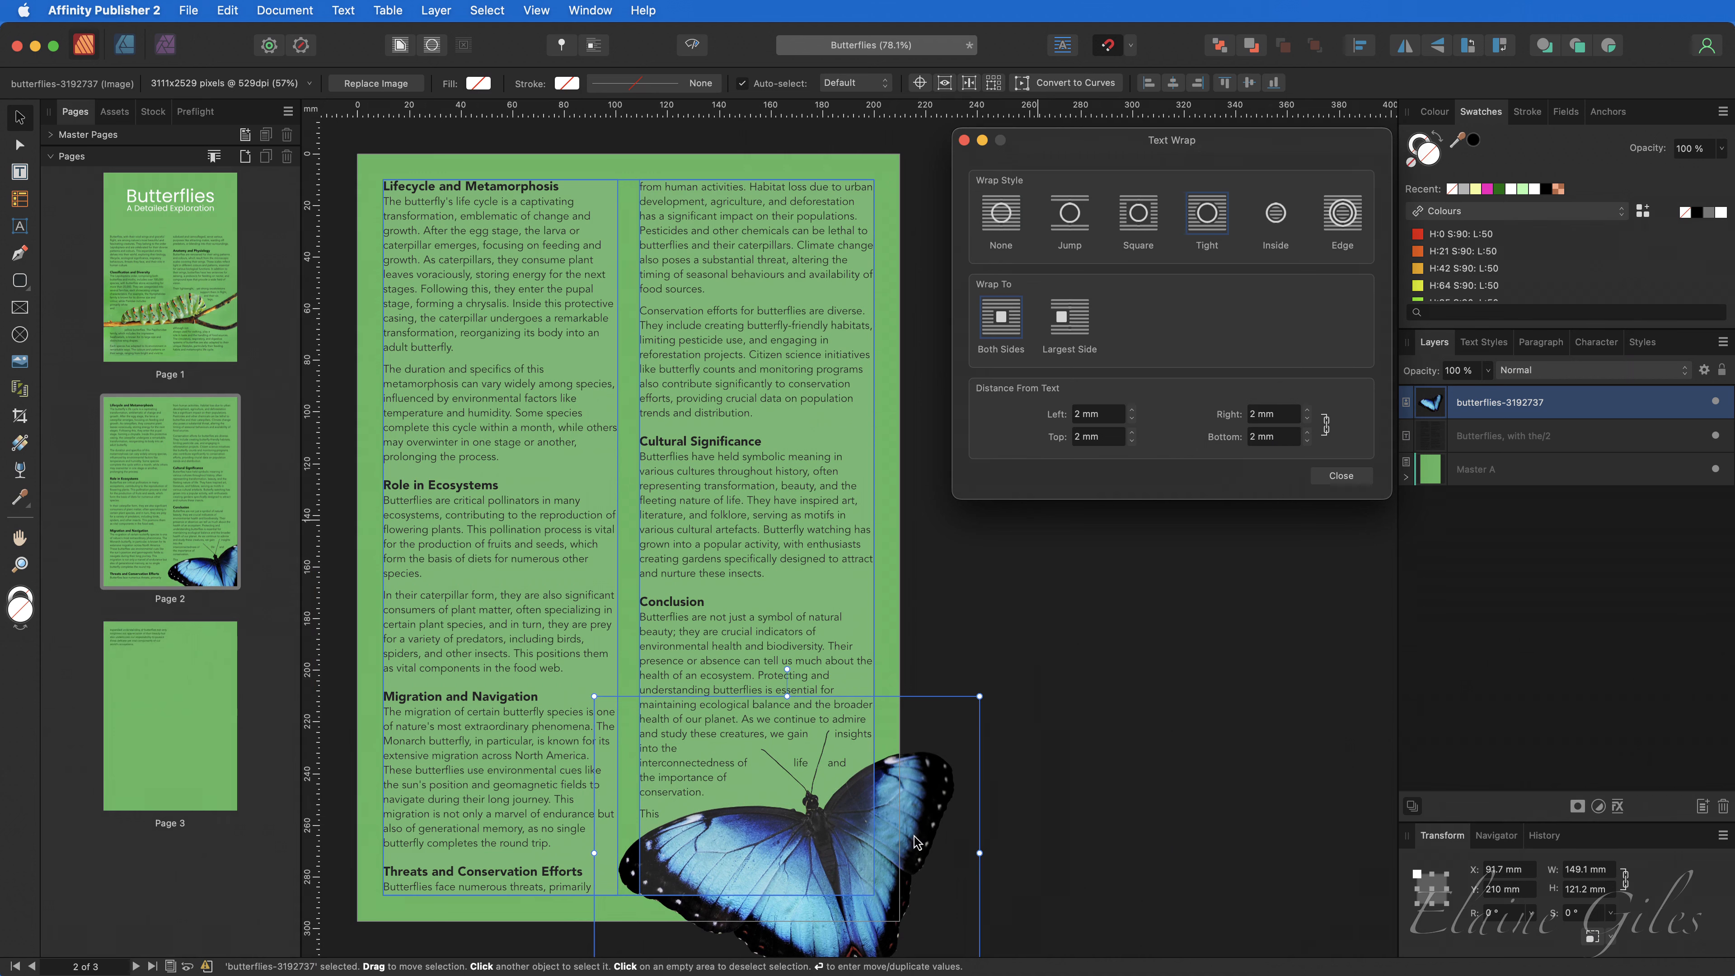
mouse_move(930, 819)
left_mouse_down()
mouse_move(920, 781)
mouse_move(930, 809)
left_mouse_up()
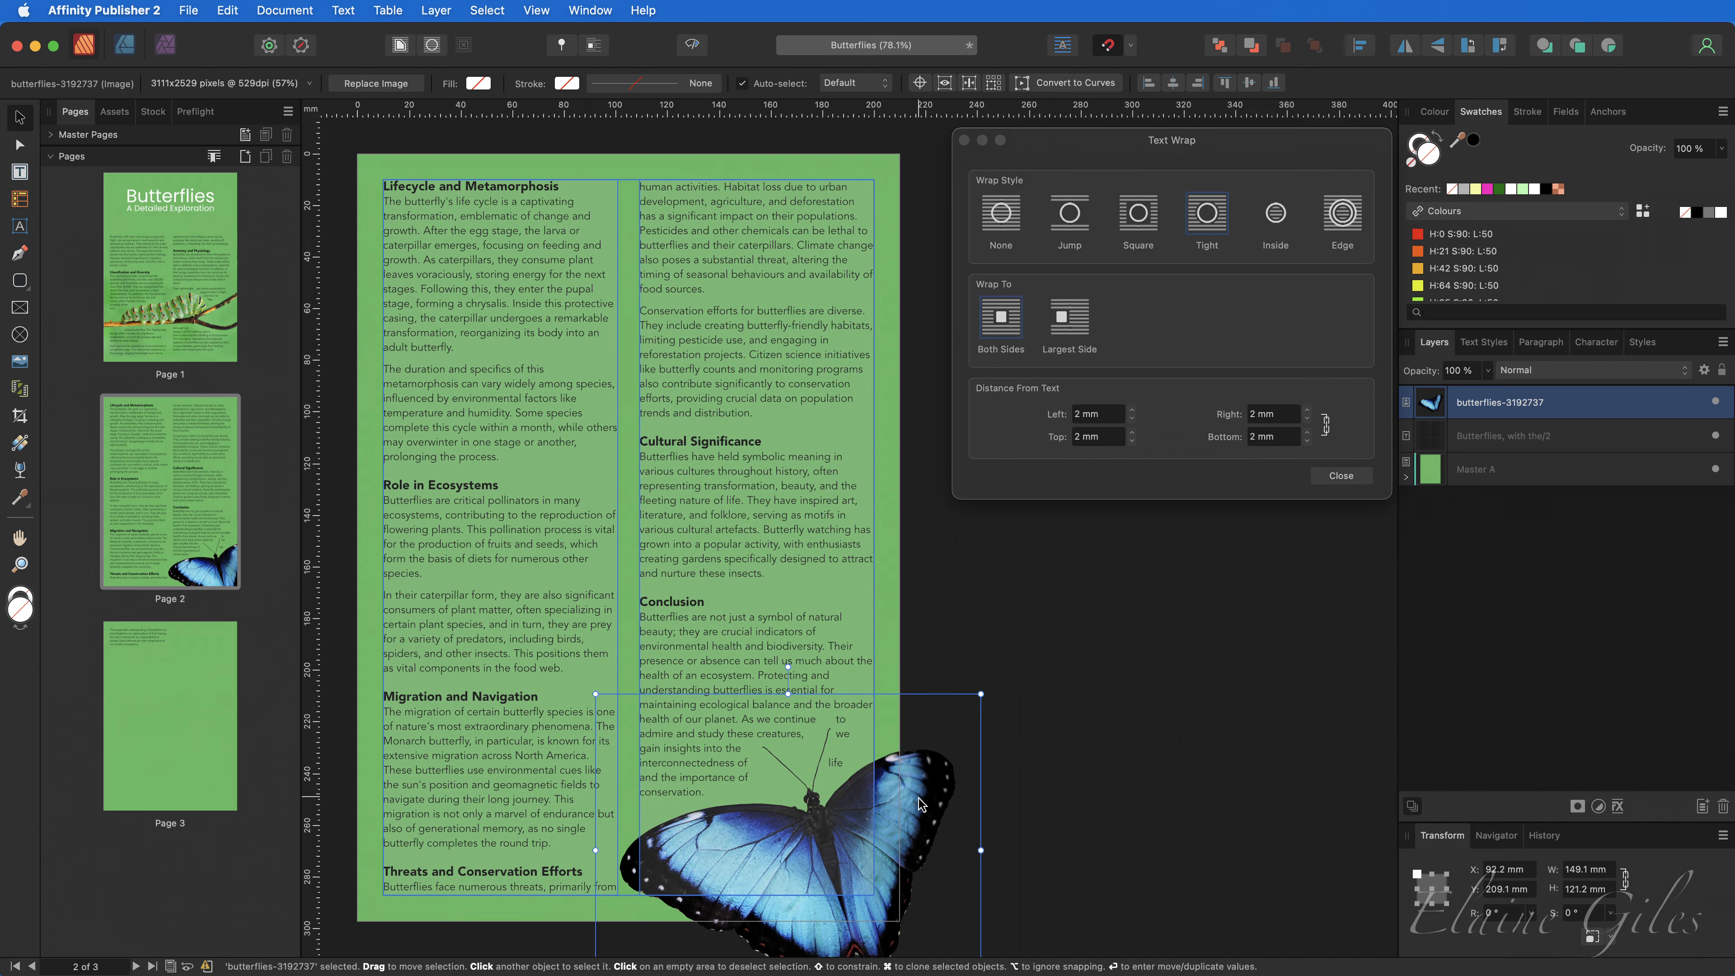
Show the butterfly's wrap outline and examine its nodes closely around the antennae and head.
left_click(432, 45)
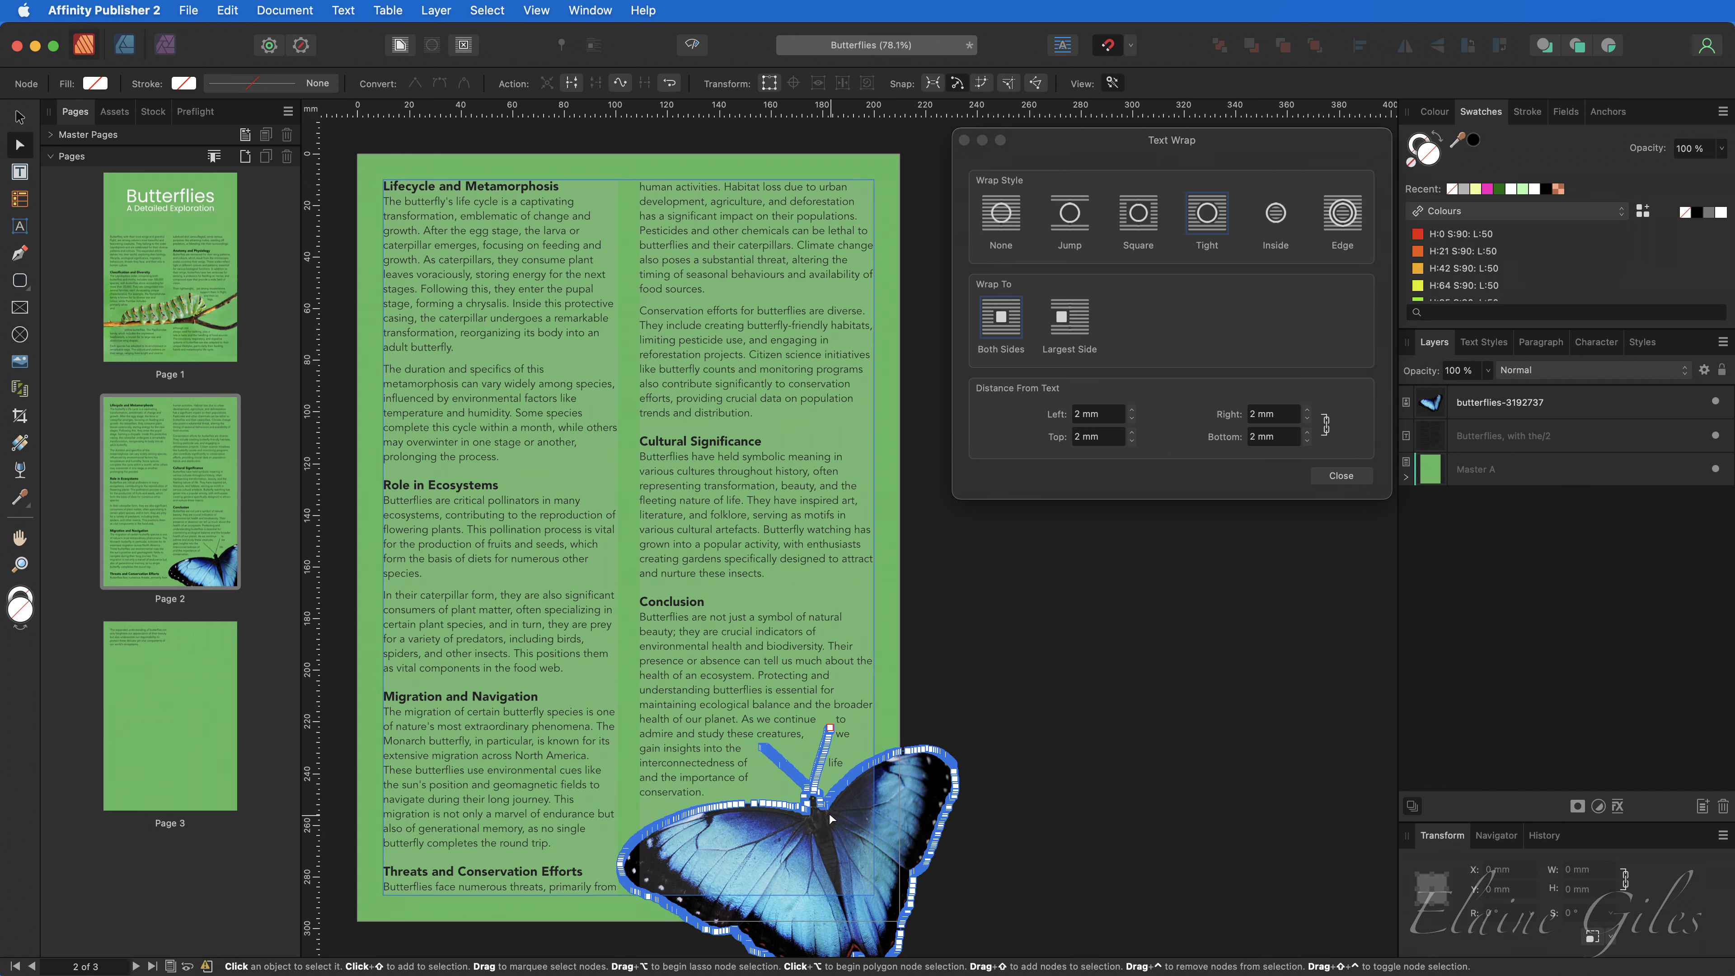
scroll(826, 811, "up", 6)
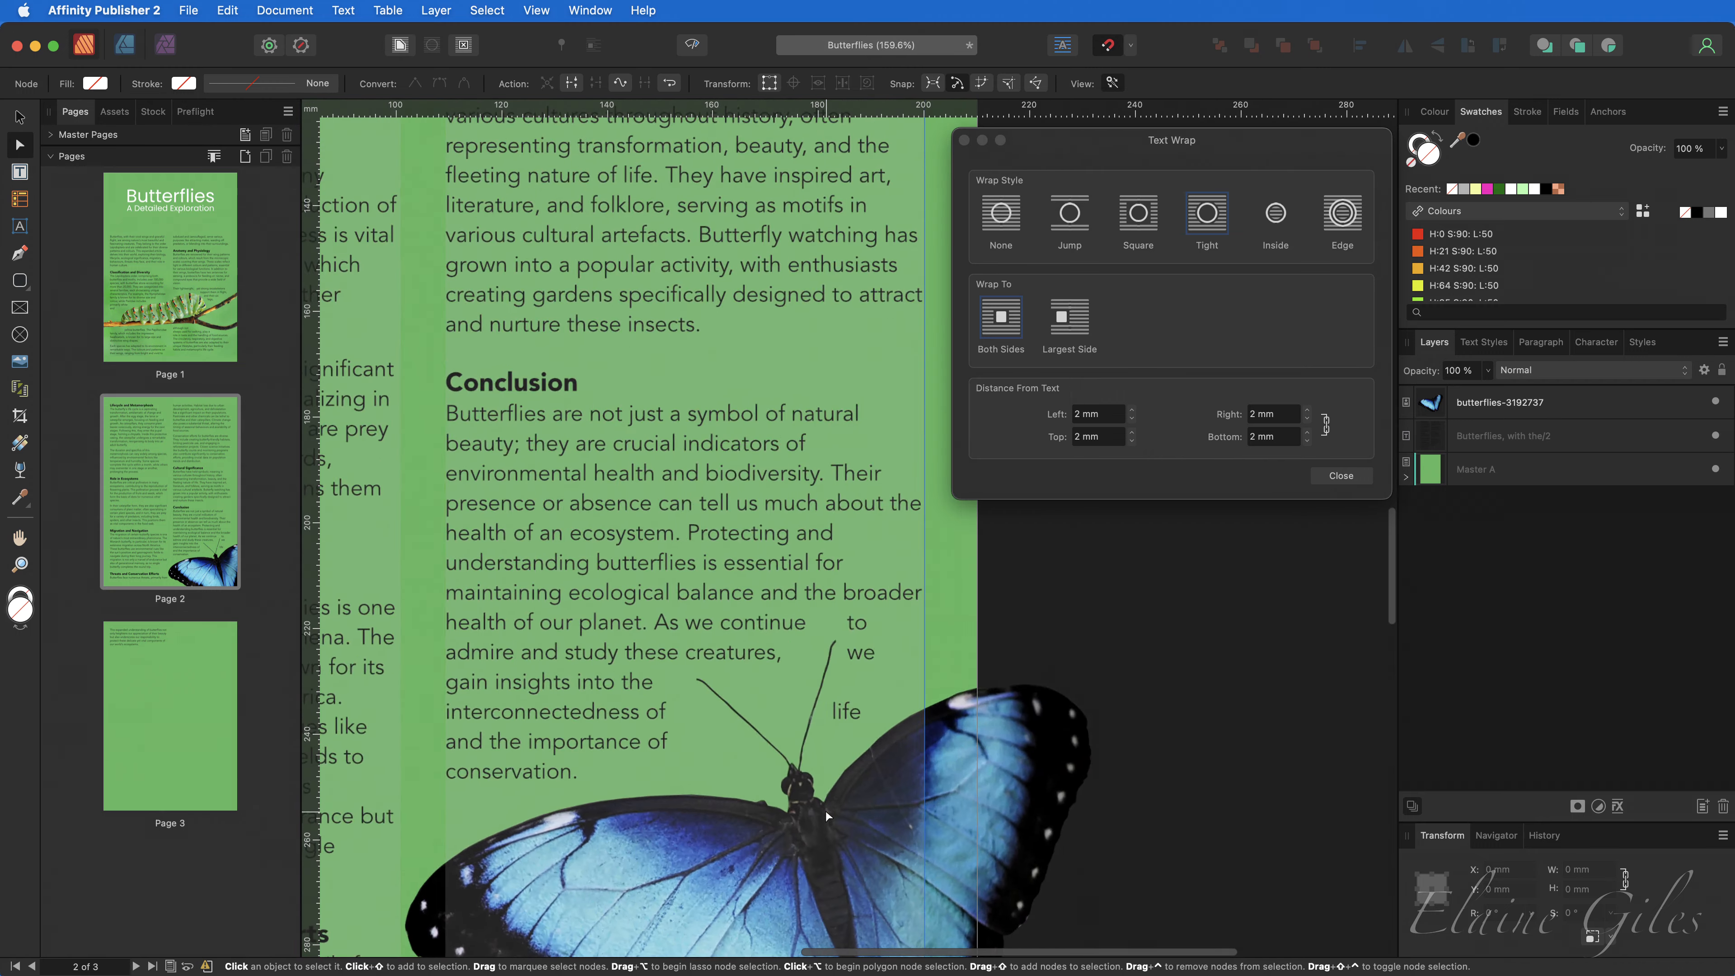
scroll(826, 811, "up", 8)
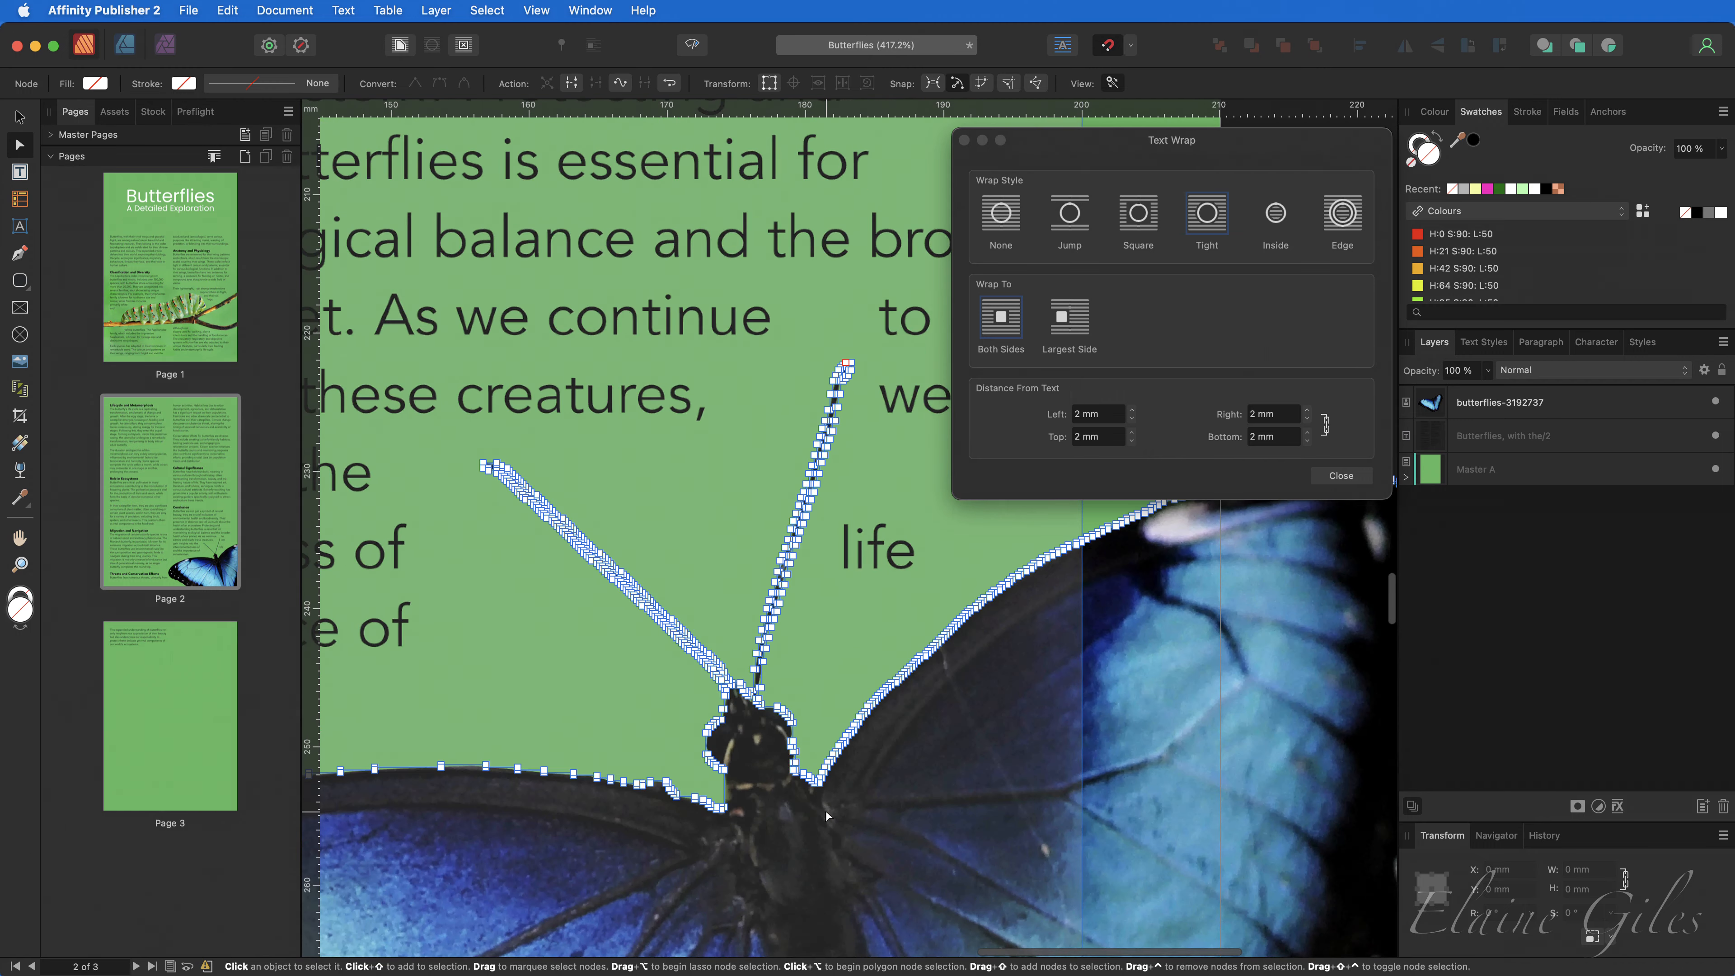
scroll(825, 811, "up", 3)
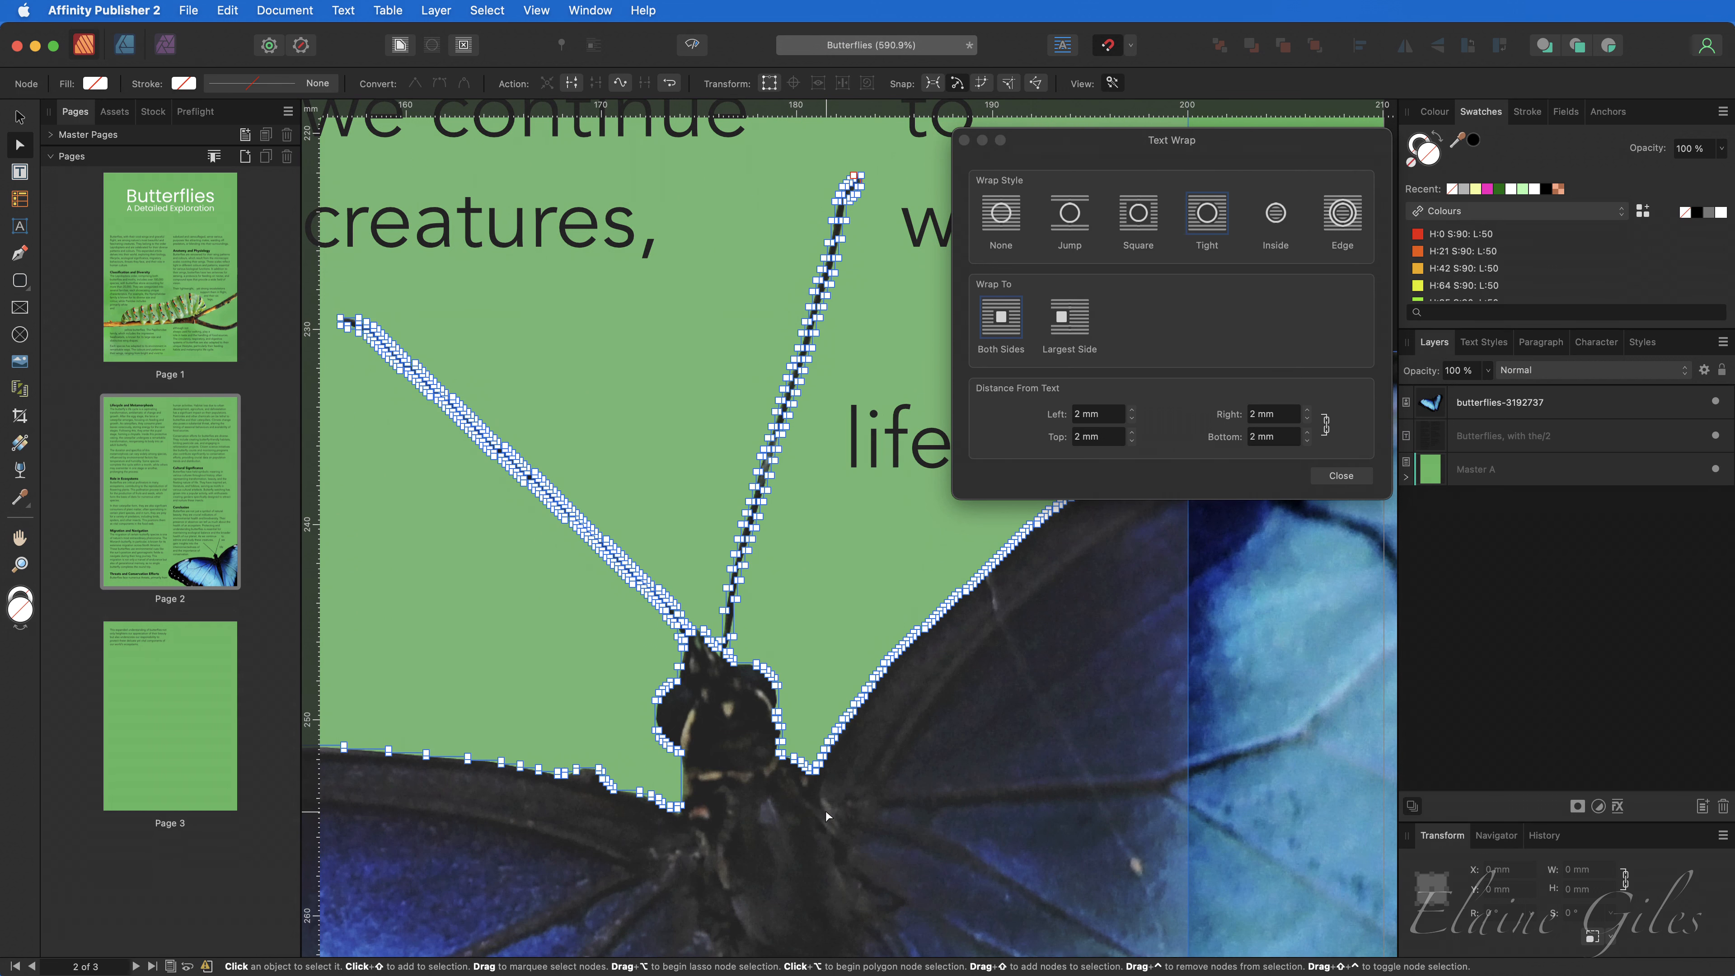
key("super+0")
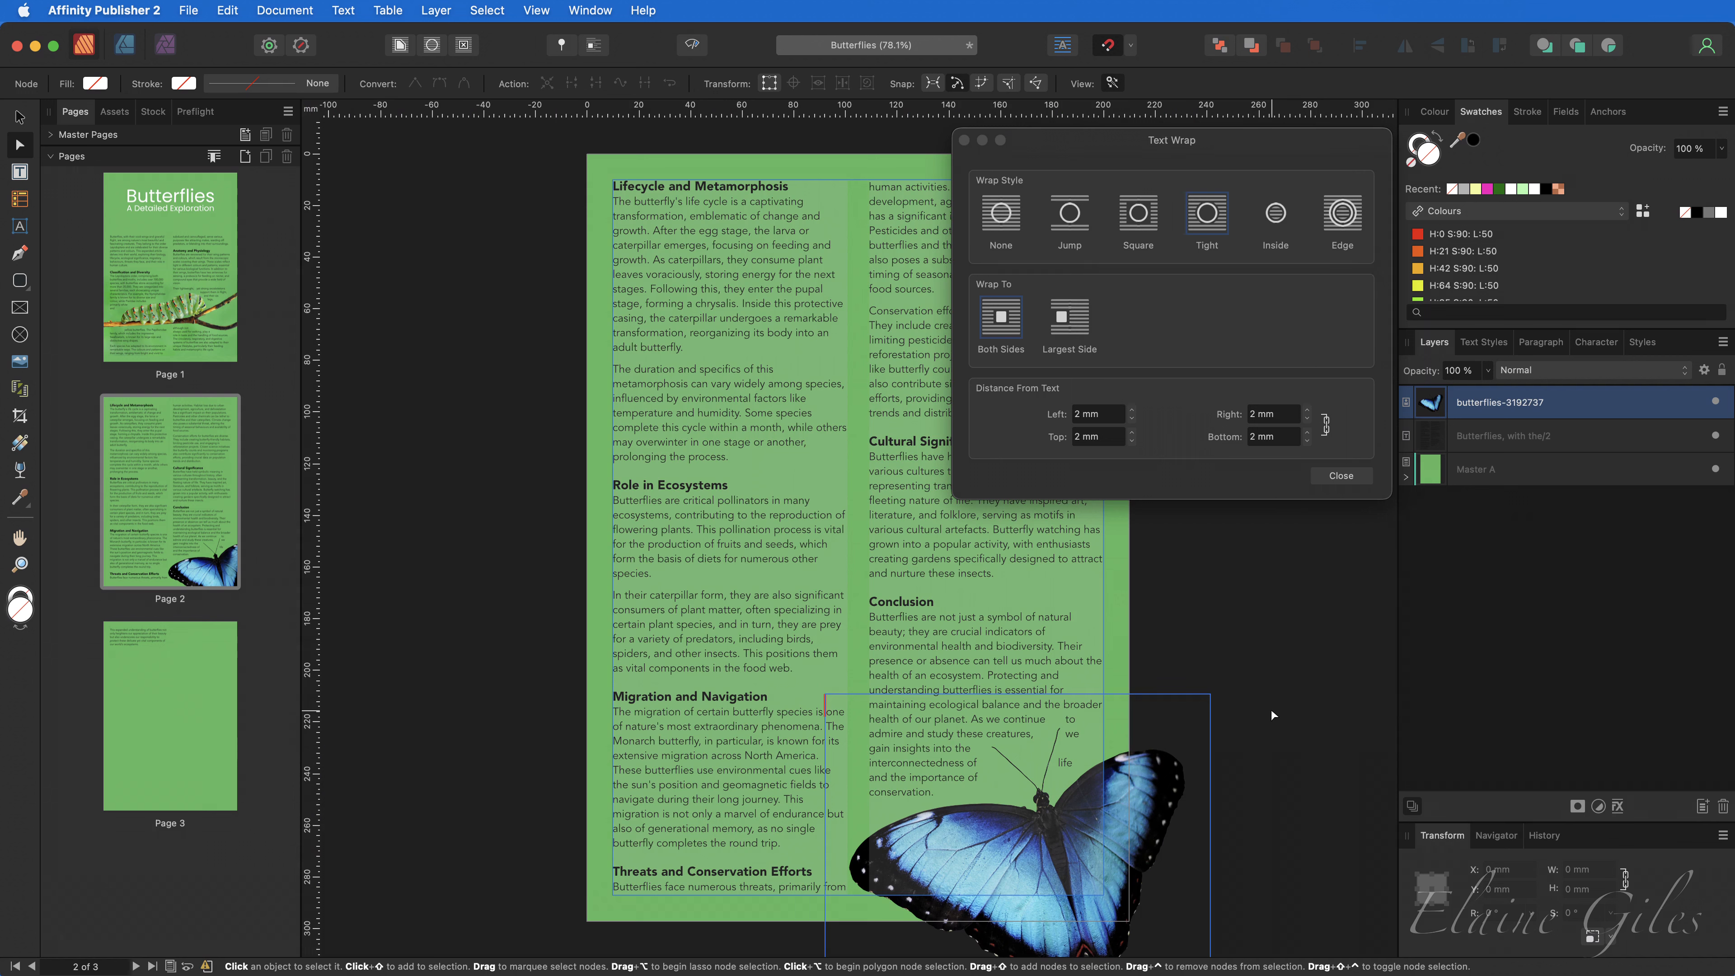
Draw a cat shape about 84 by 92 mm over page 2's first column, with Tight text wrap and a dark green fill.
left_click(31, 296)
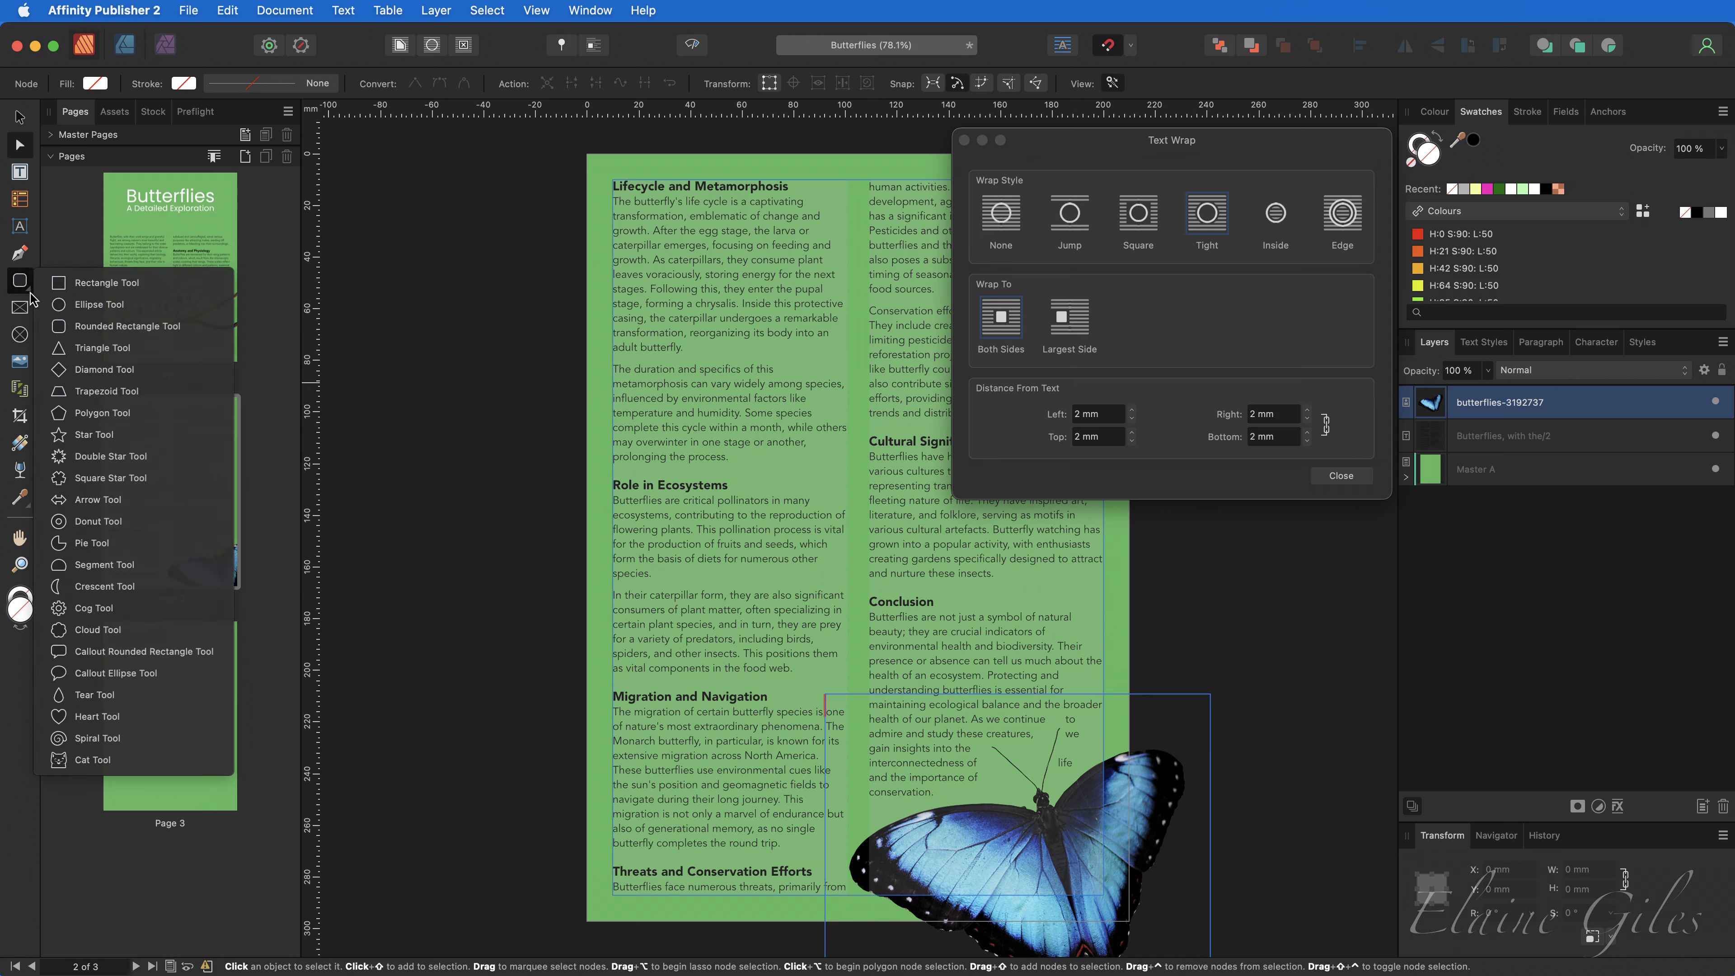
left_click(157, 765)
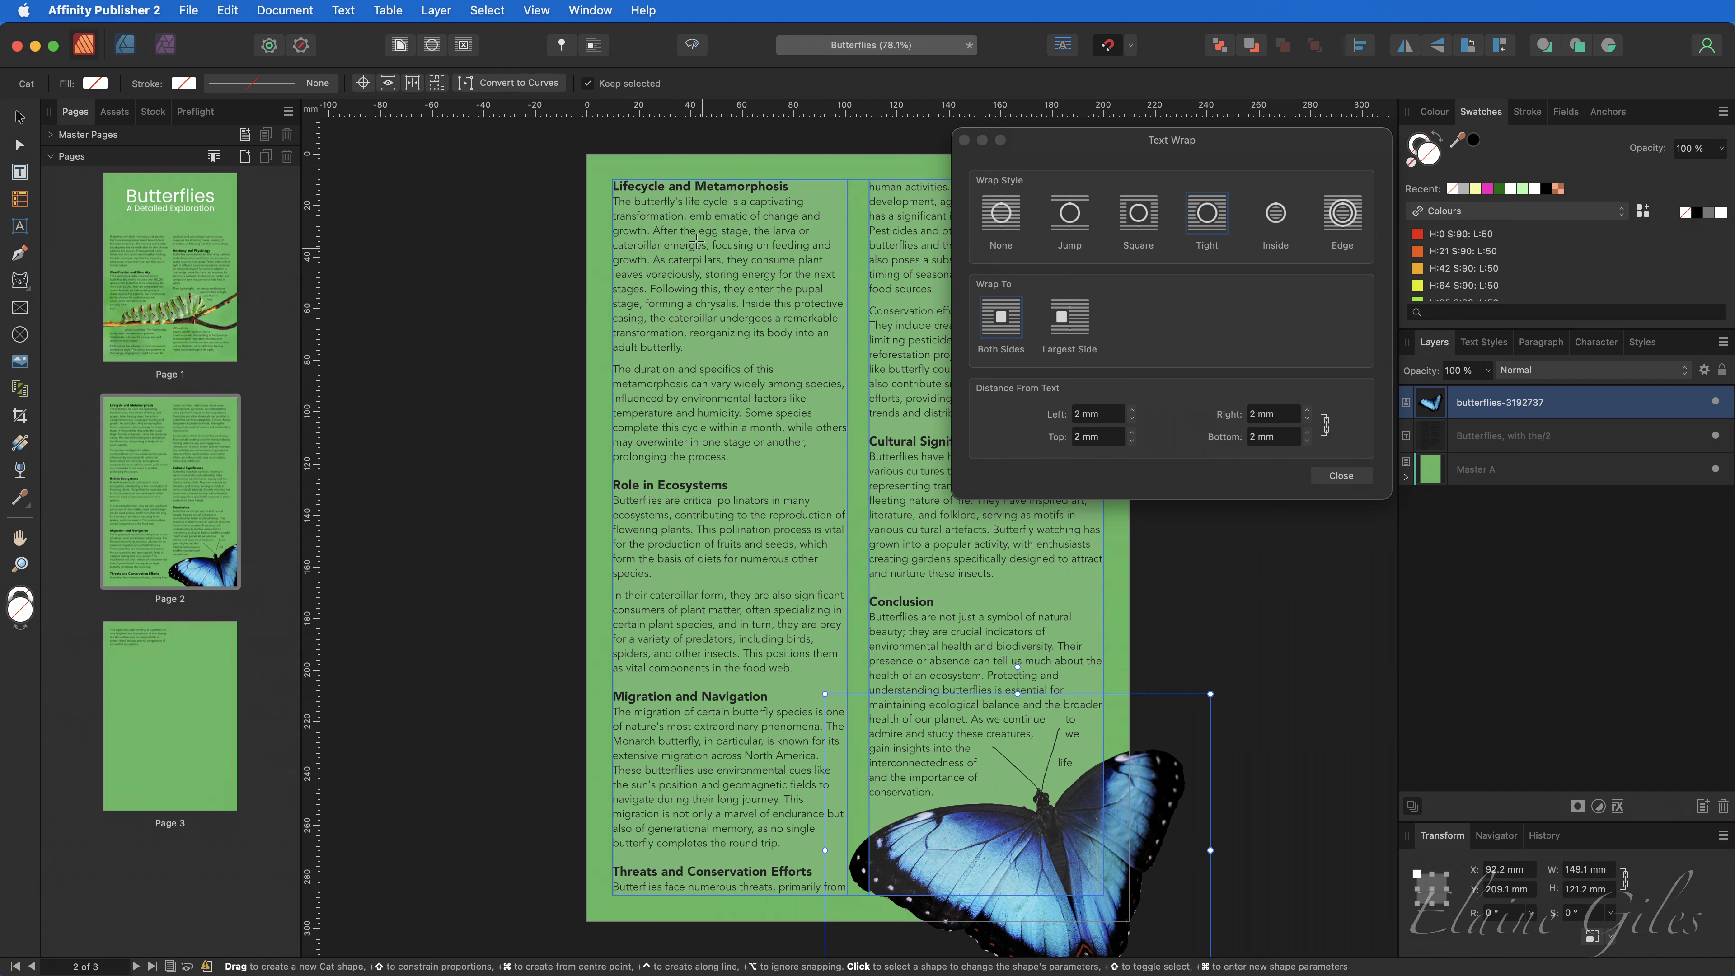
left_click_drag(641, 250, 857, 490)
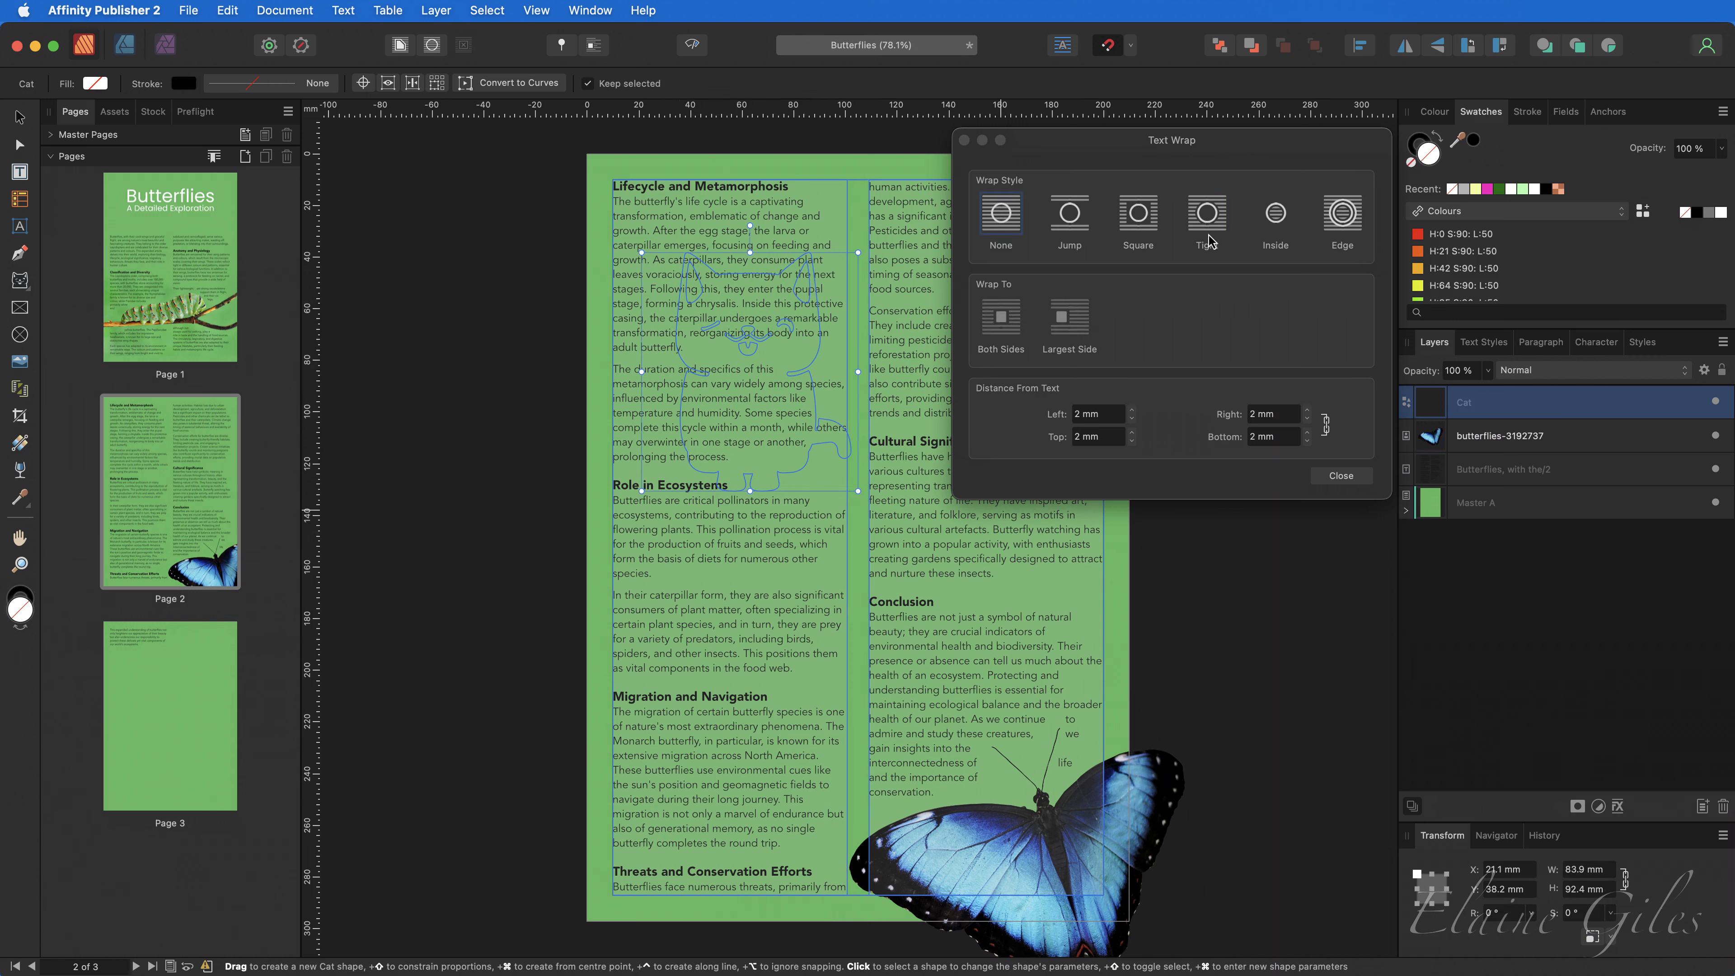
left_click(1208, 213)
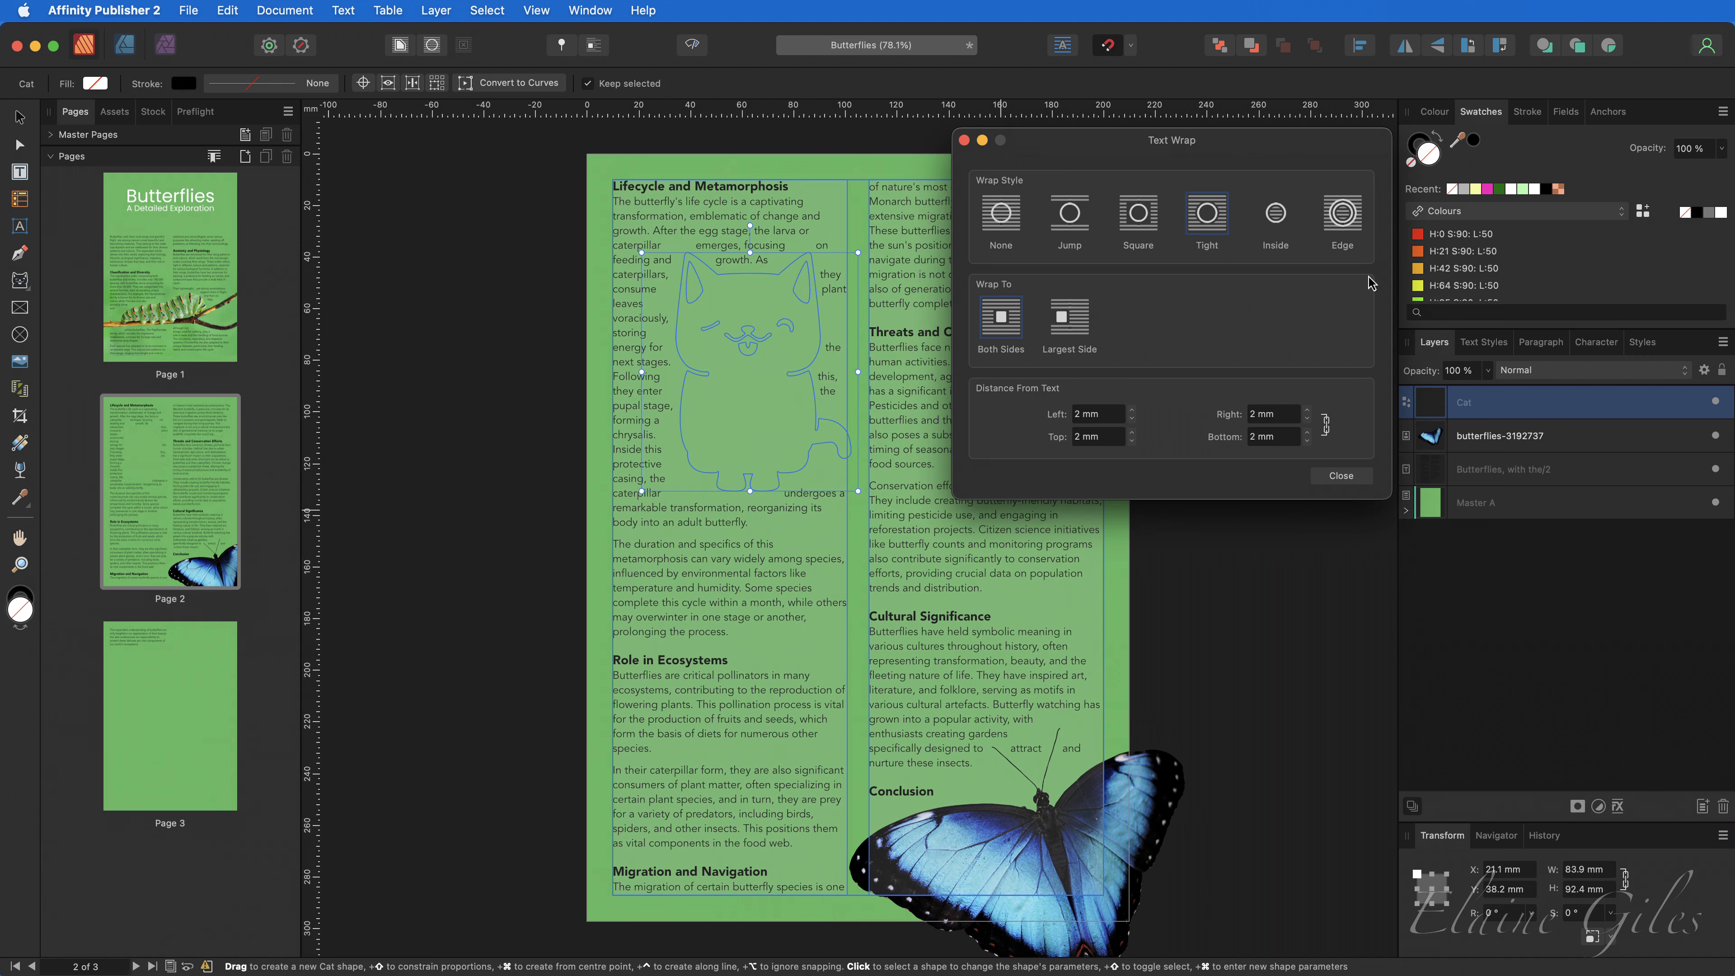
left_click(1499, 190)
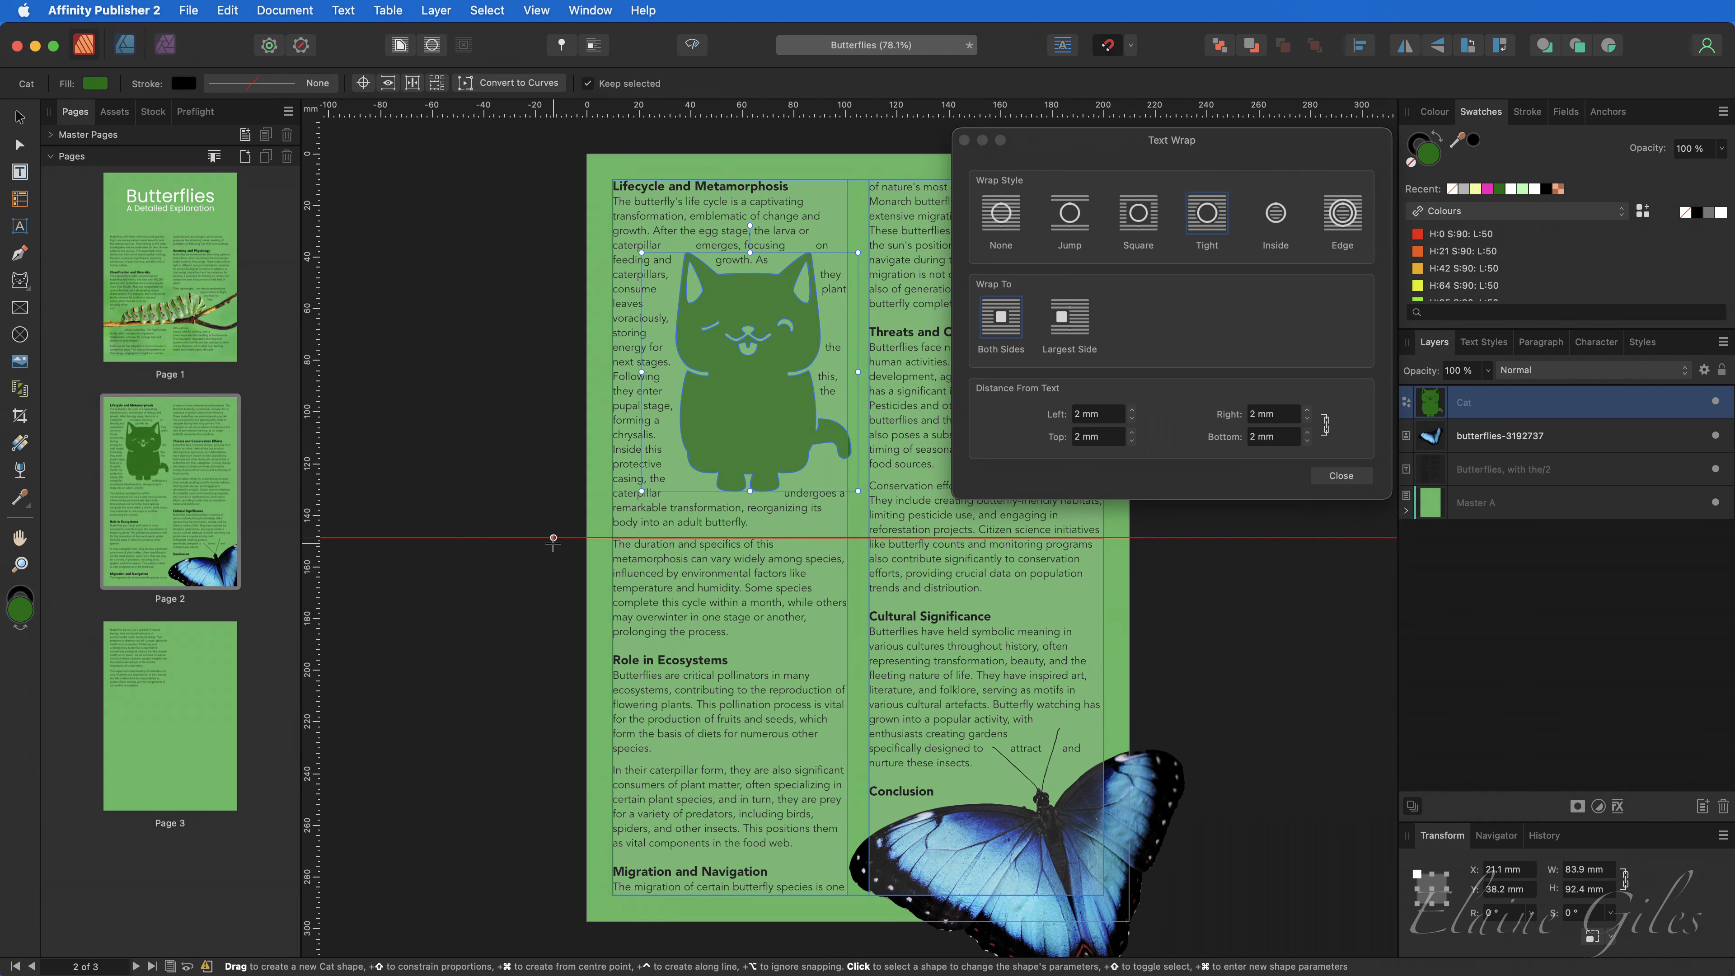
Draw a donut about 107 mm wide below the cat and apply the Tight wrap style to it.
left_click(30, 297)
left_click(89, 509)
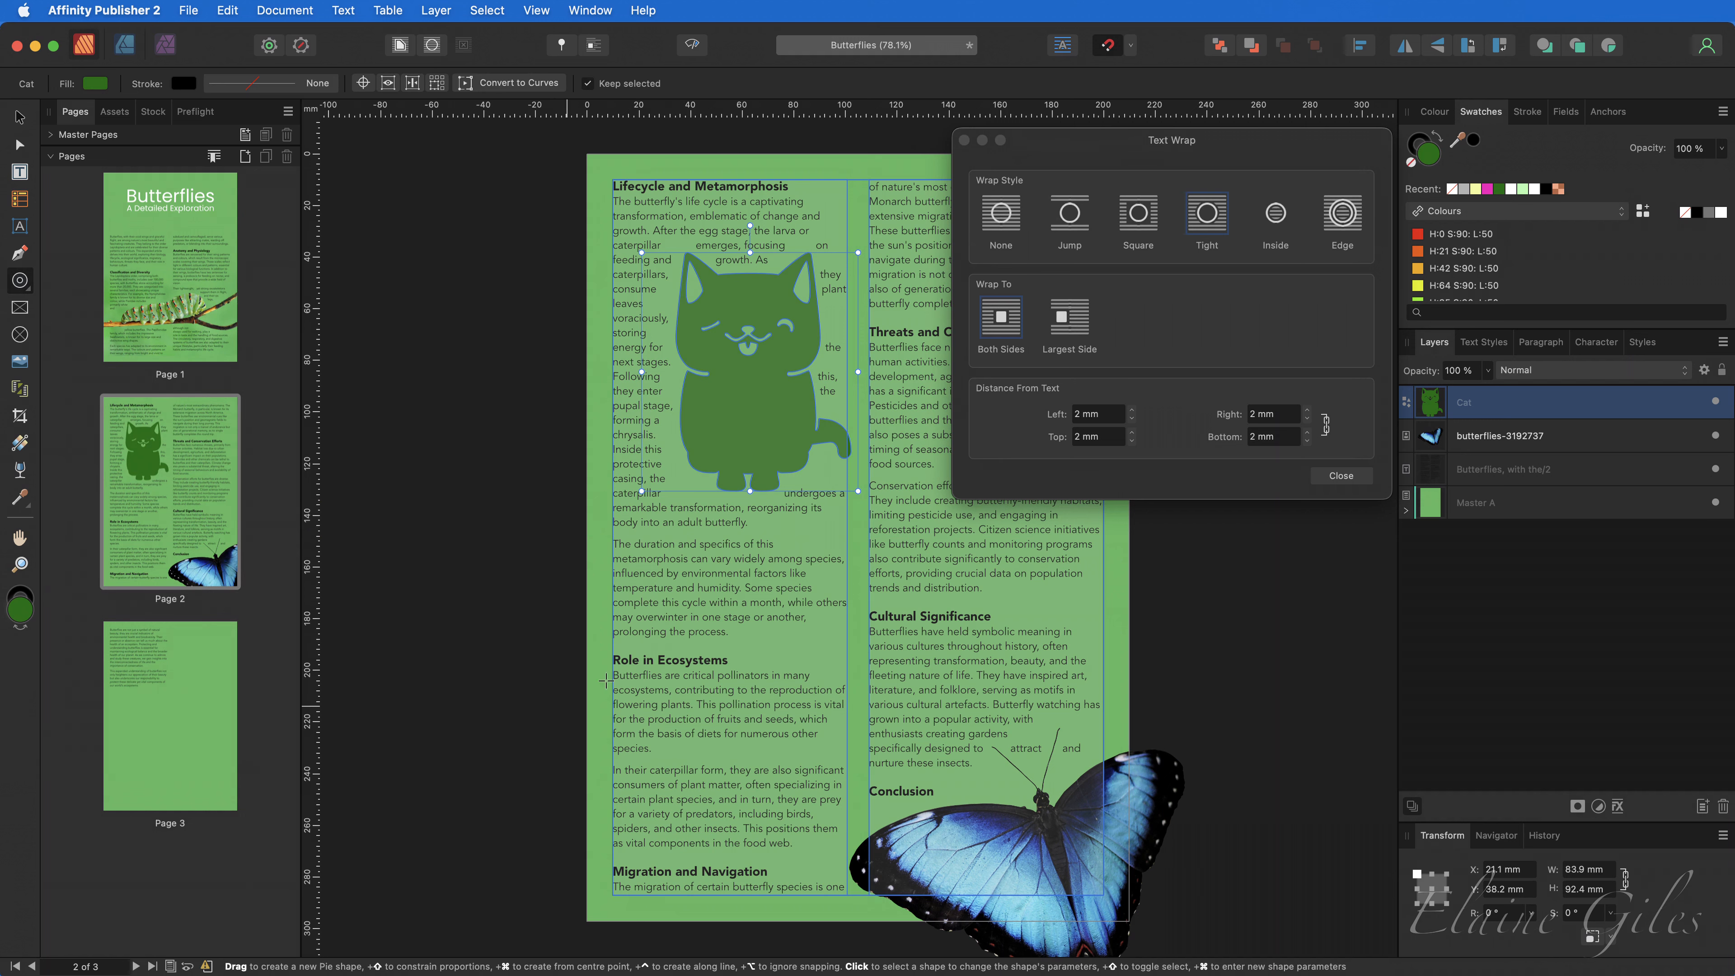
left_click_drag(602, 552, 905, 813)
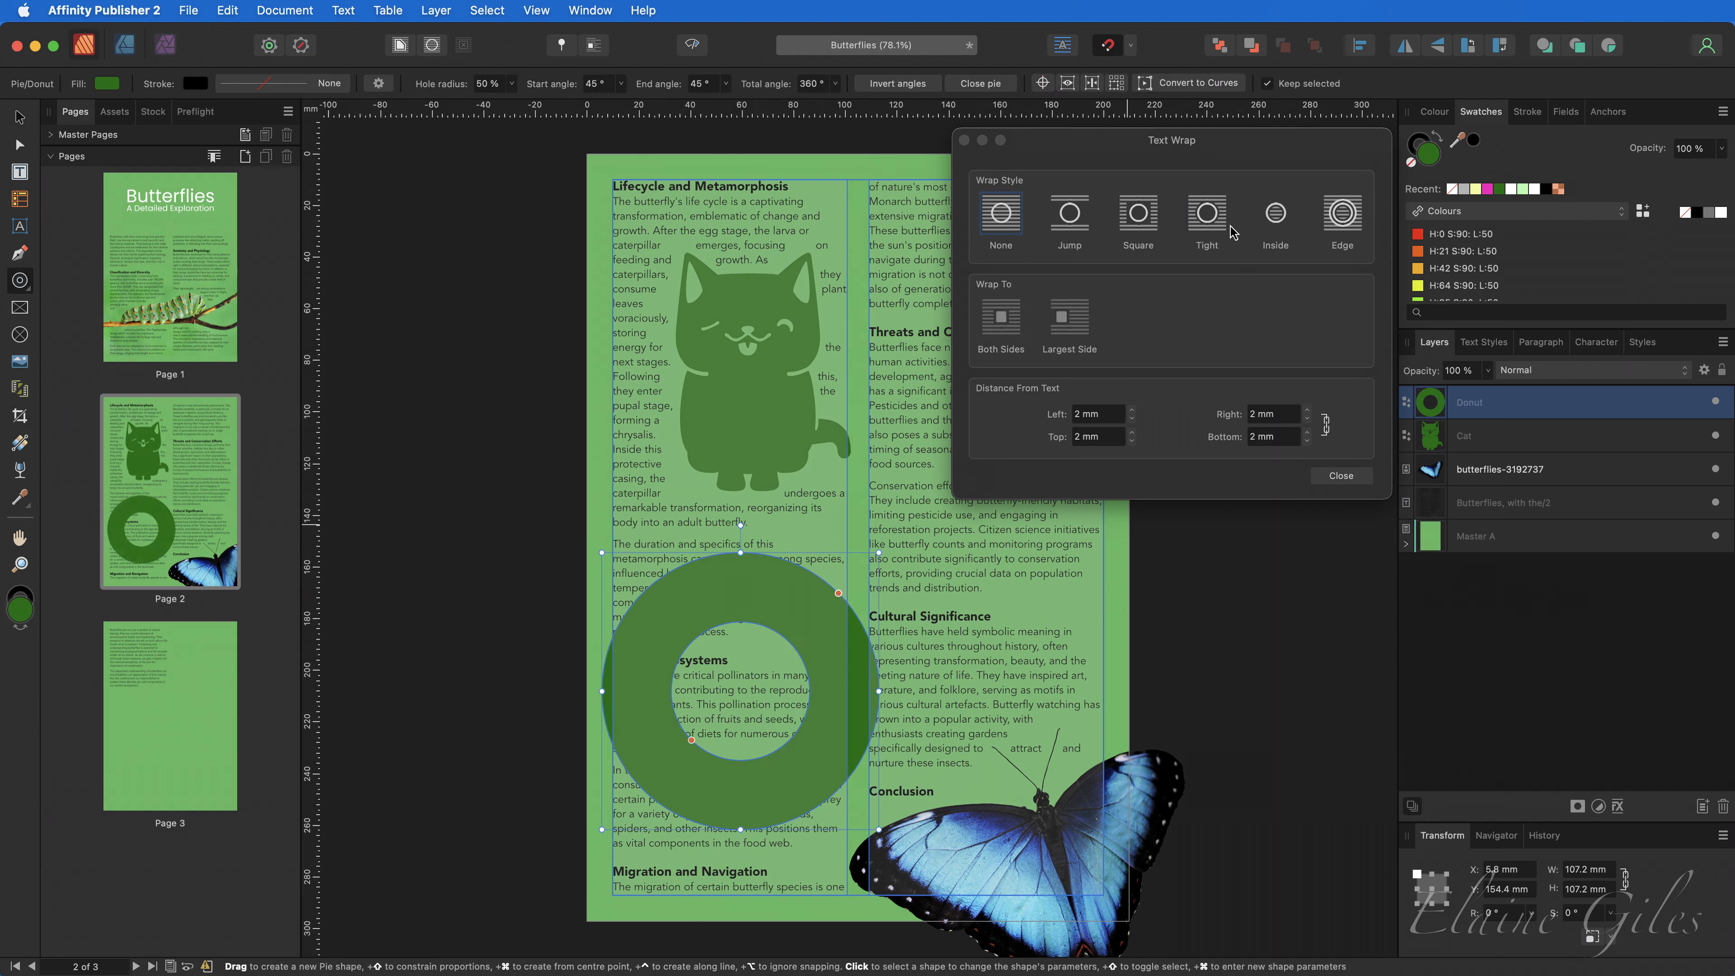
left_click(1216, 226)
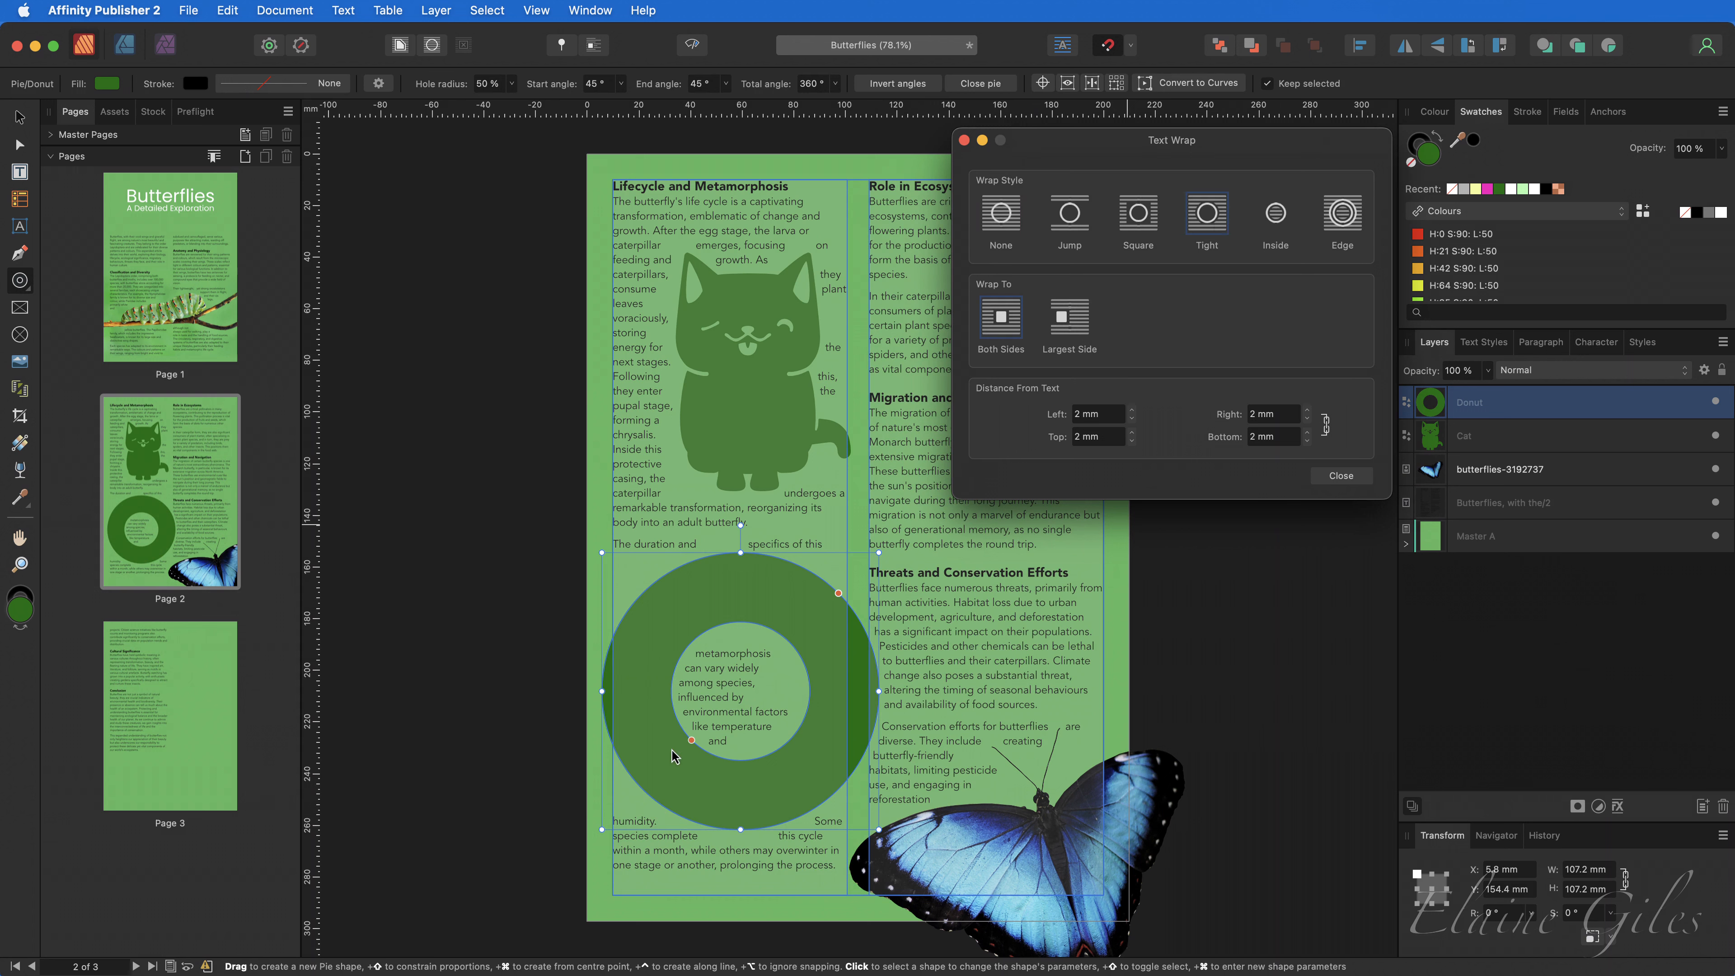
Widen the donut's hole radius to 75% and scale the donut down to about 52.5 mm wide.
left_click_drag(691, 745, 667, 764)
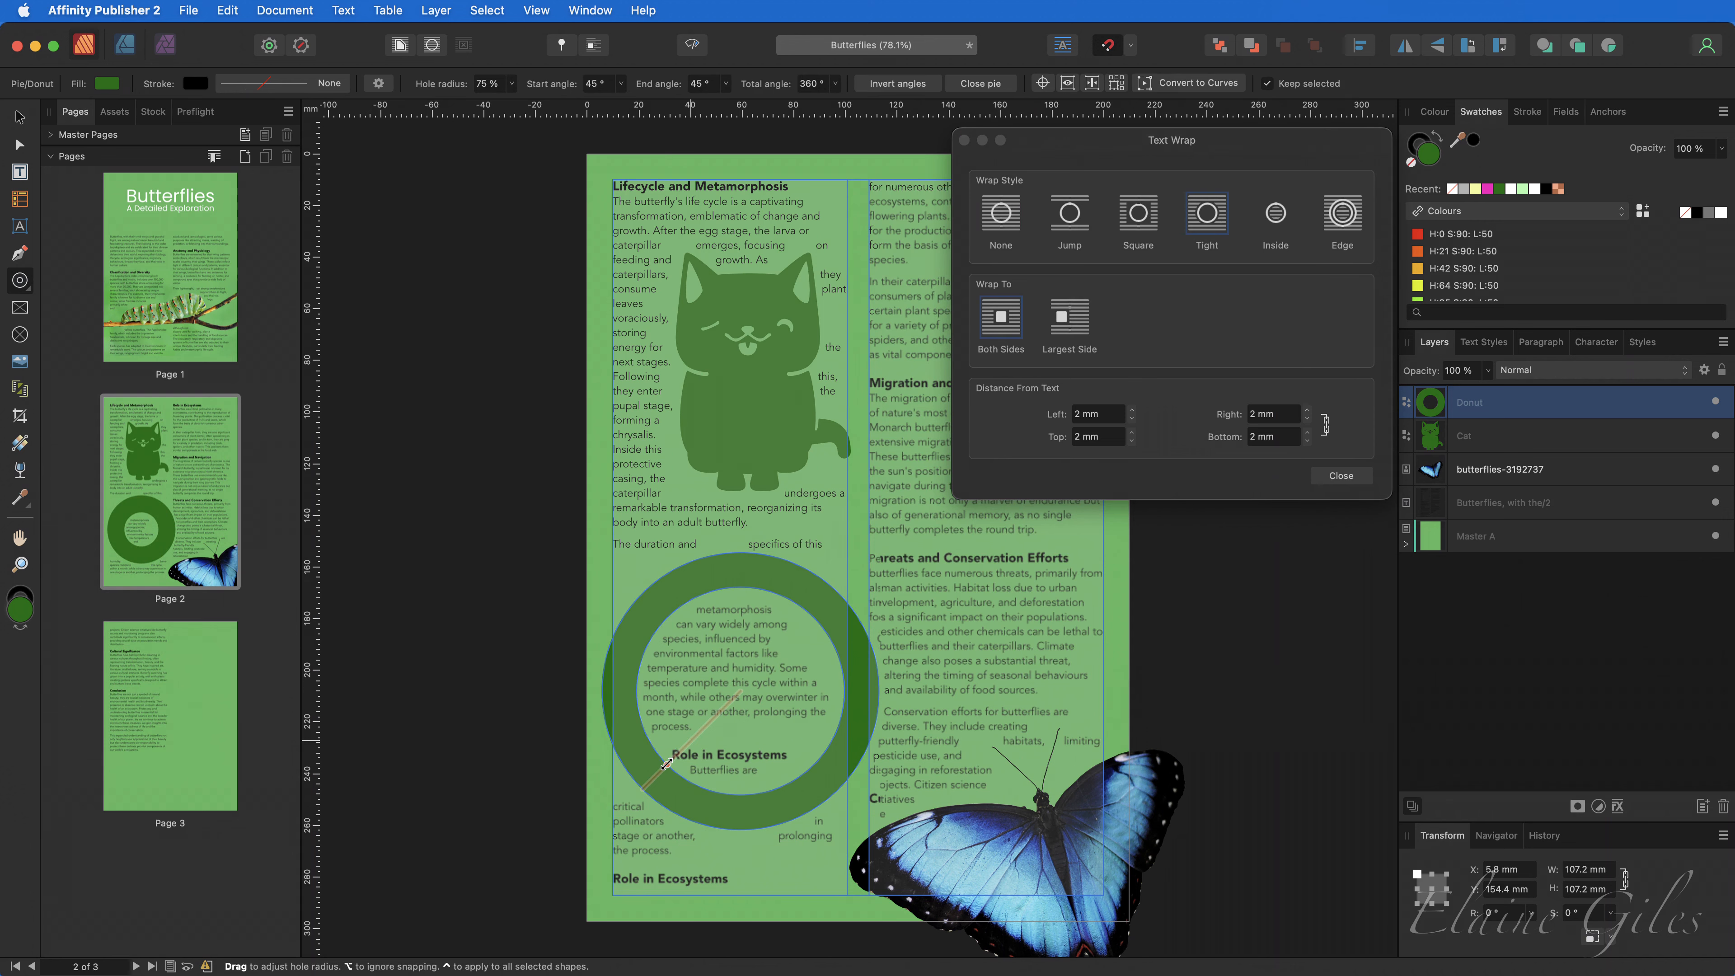
left_click_drag(877, 554, 738, 693)
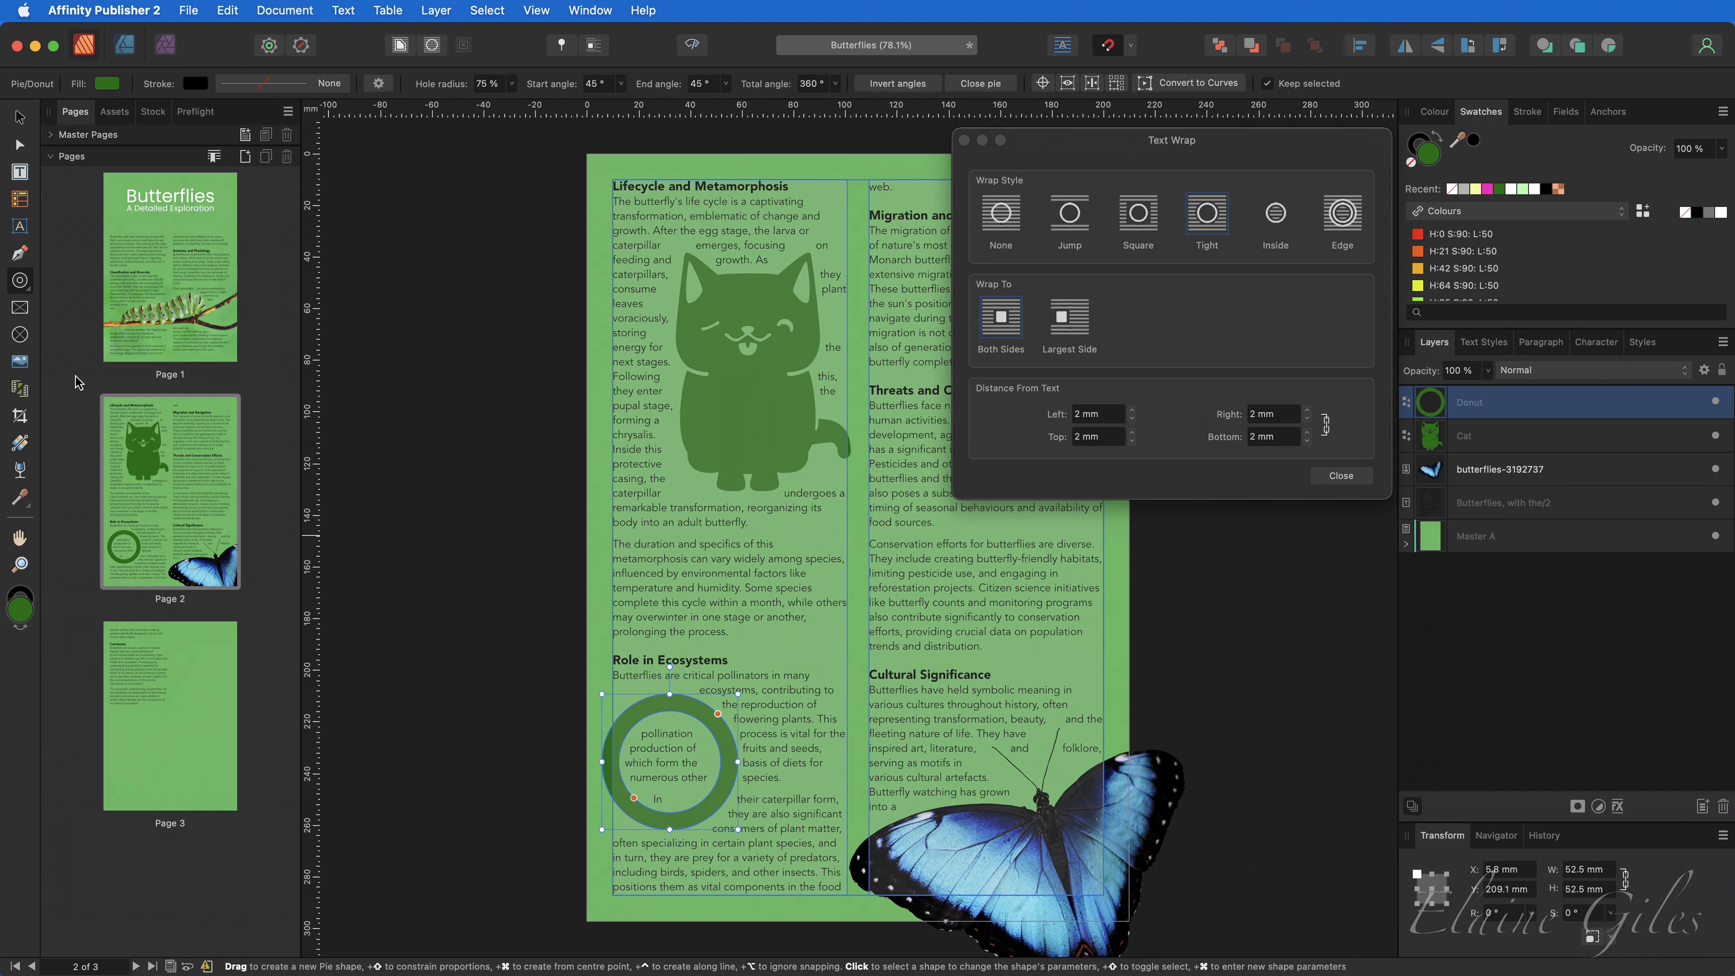
Draw a five-pointed star about 95 mm wide across both columns of page 2 and move it around with Tight text wrap.
left_click(28, 290)
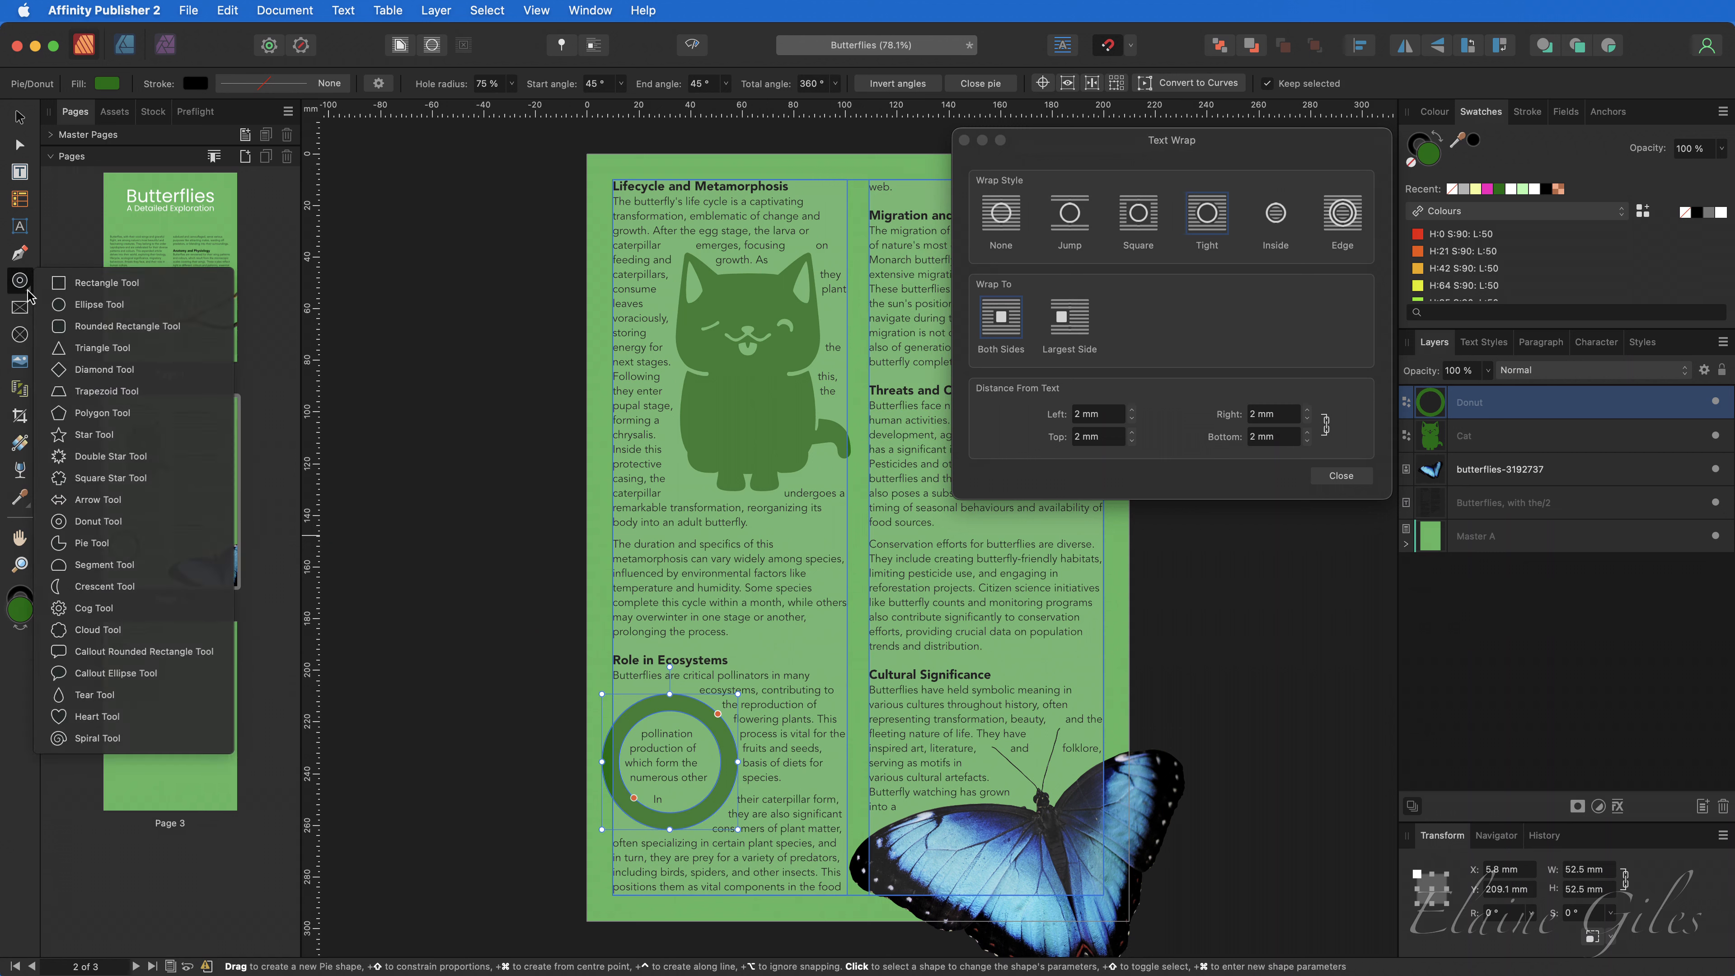
left_click(127, 436)
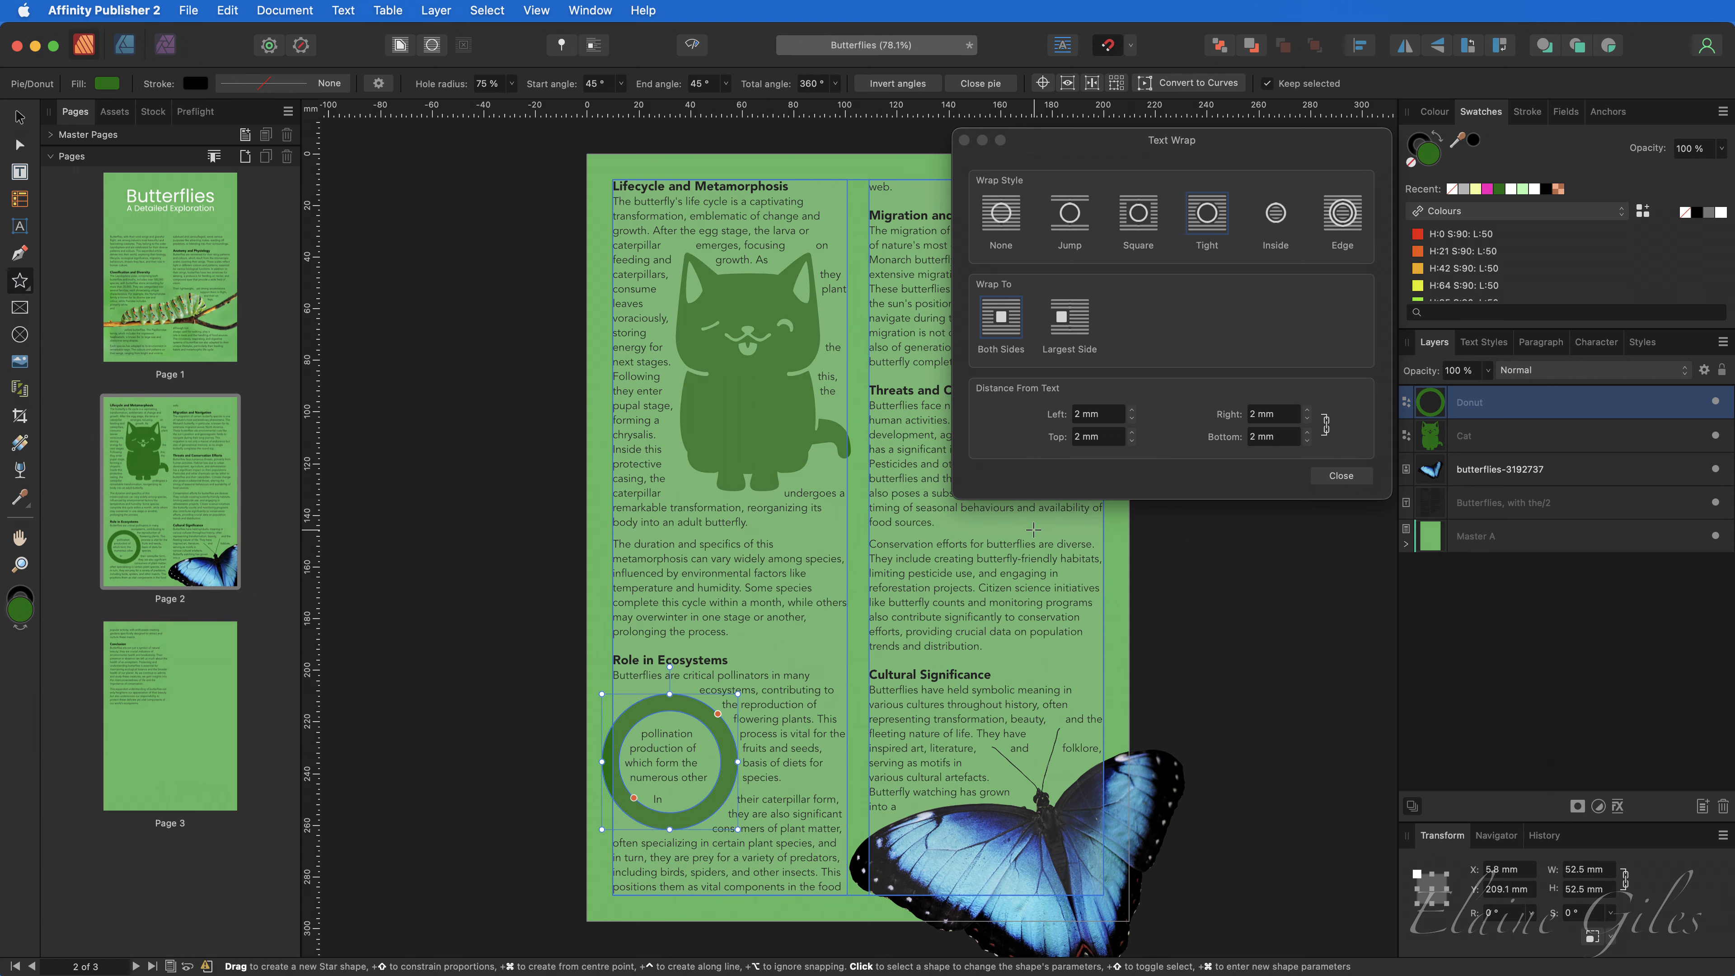
left_click_drag(1027, 547, 795, 771)
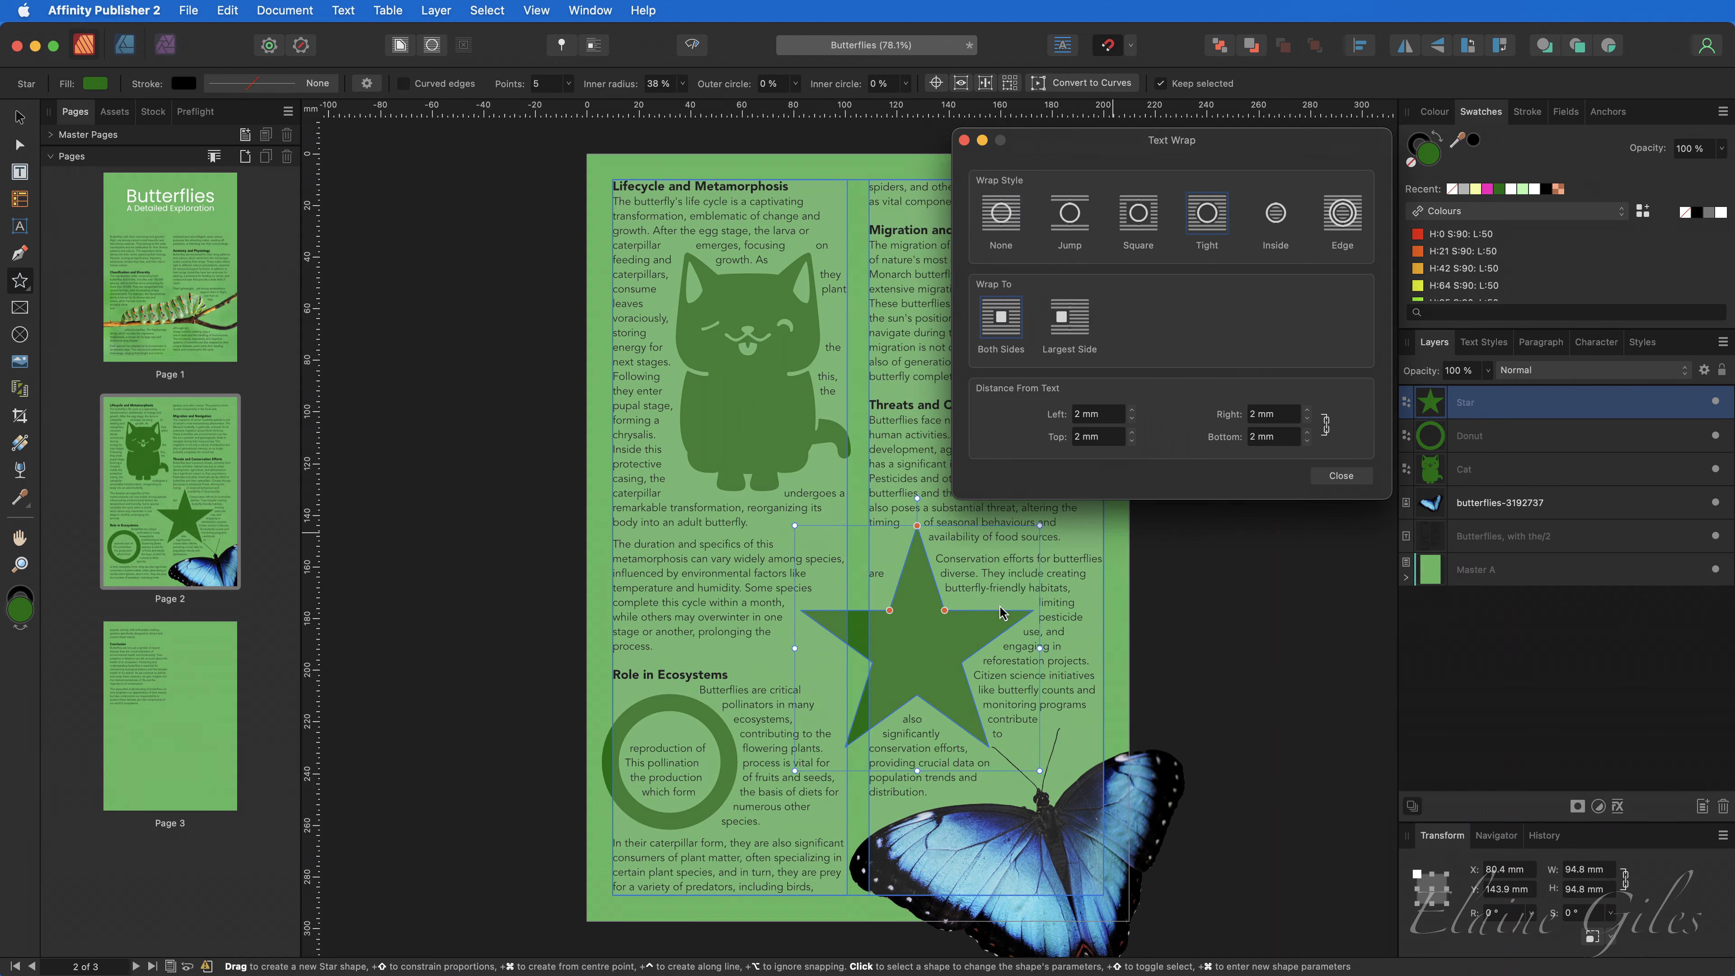
key("v")
left_click_drag(908, 651, 859, 650)
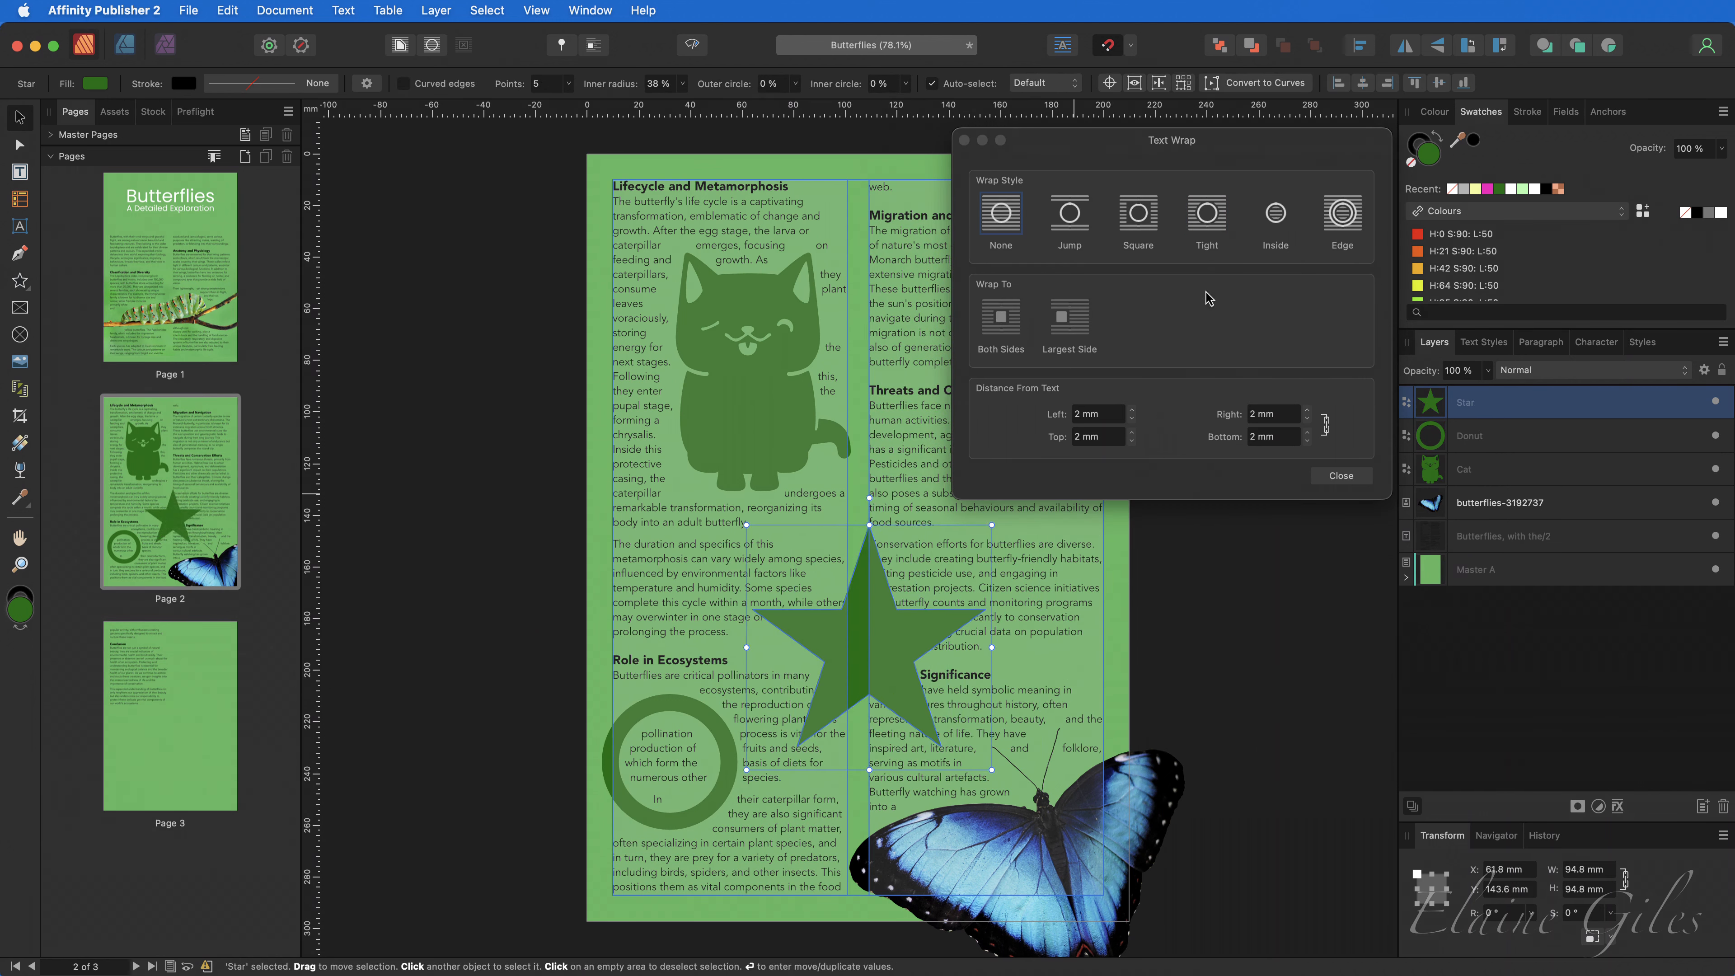
left_click(1208, 218)
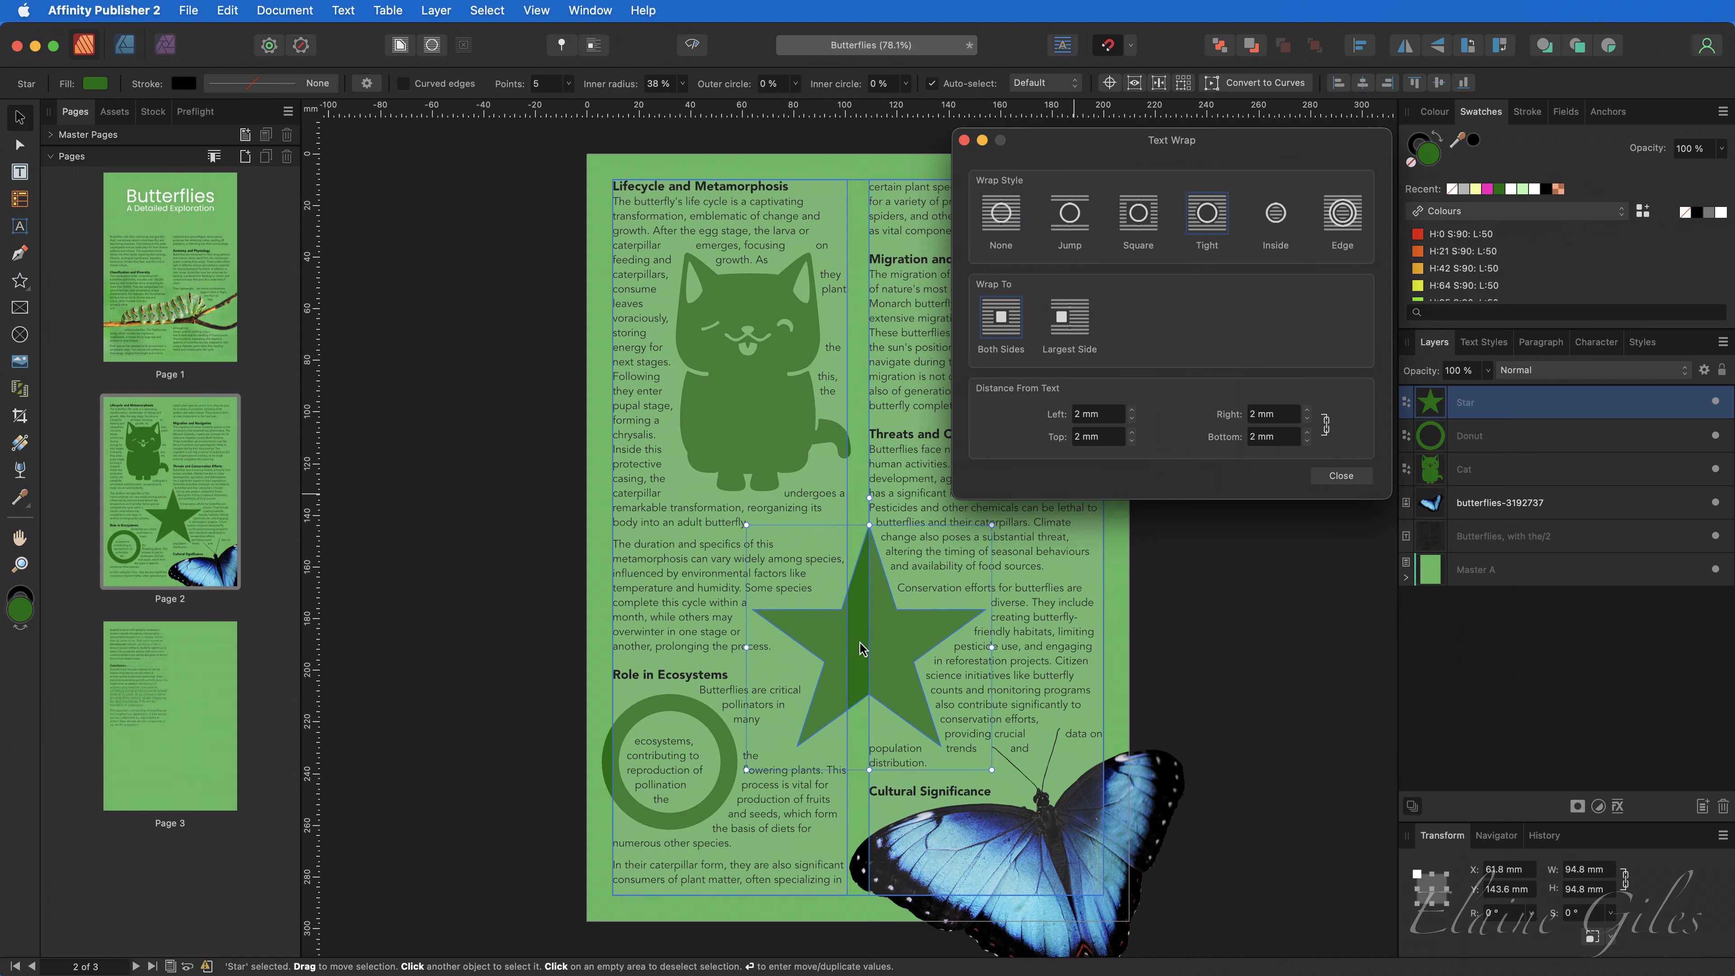
left_click_drag(846, 648, 928, 581)
Delete the star, cat and donut shapes from page 2.
key("Delete")
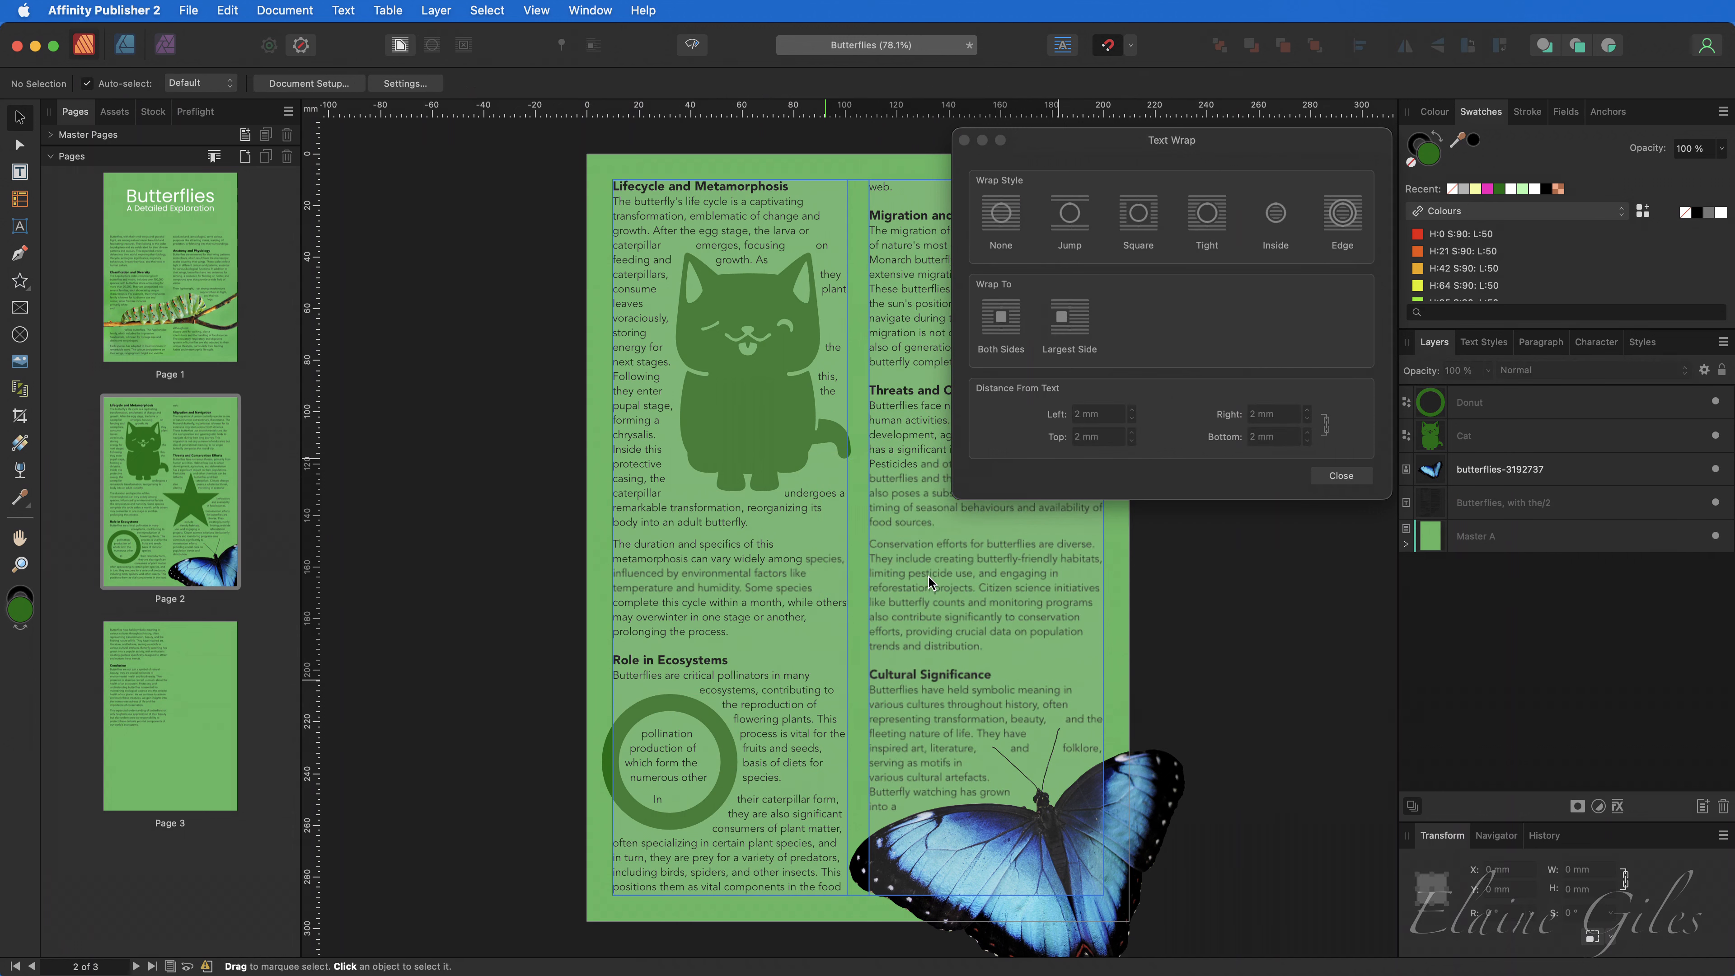
left_click(755, 401)
key("Delete")
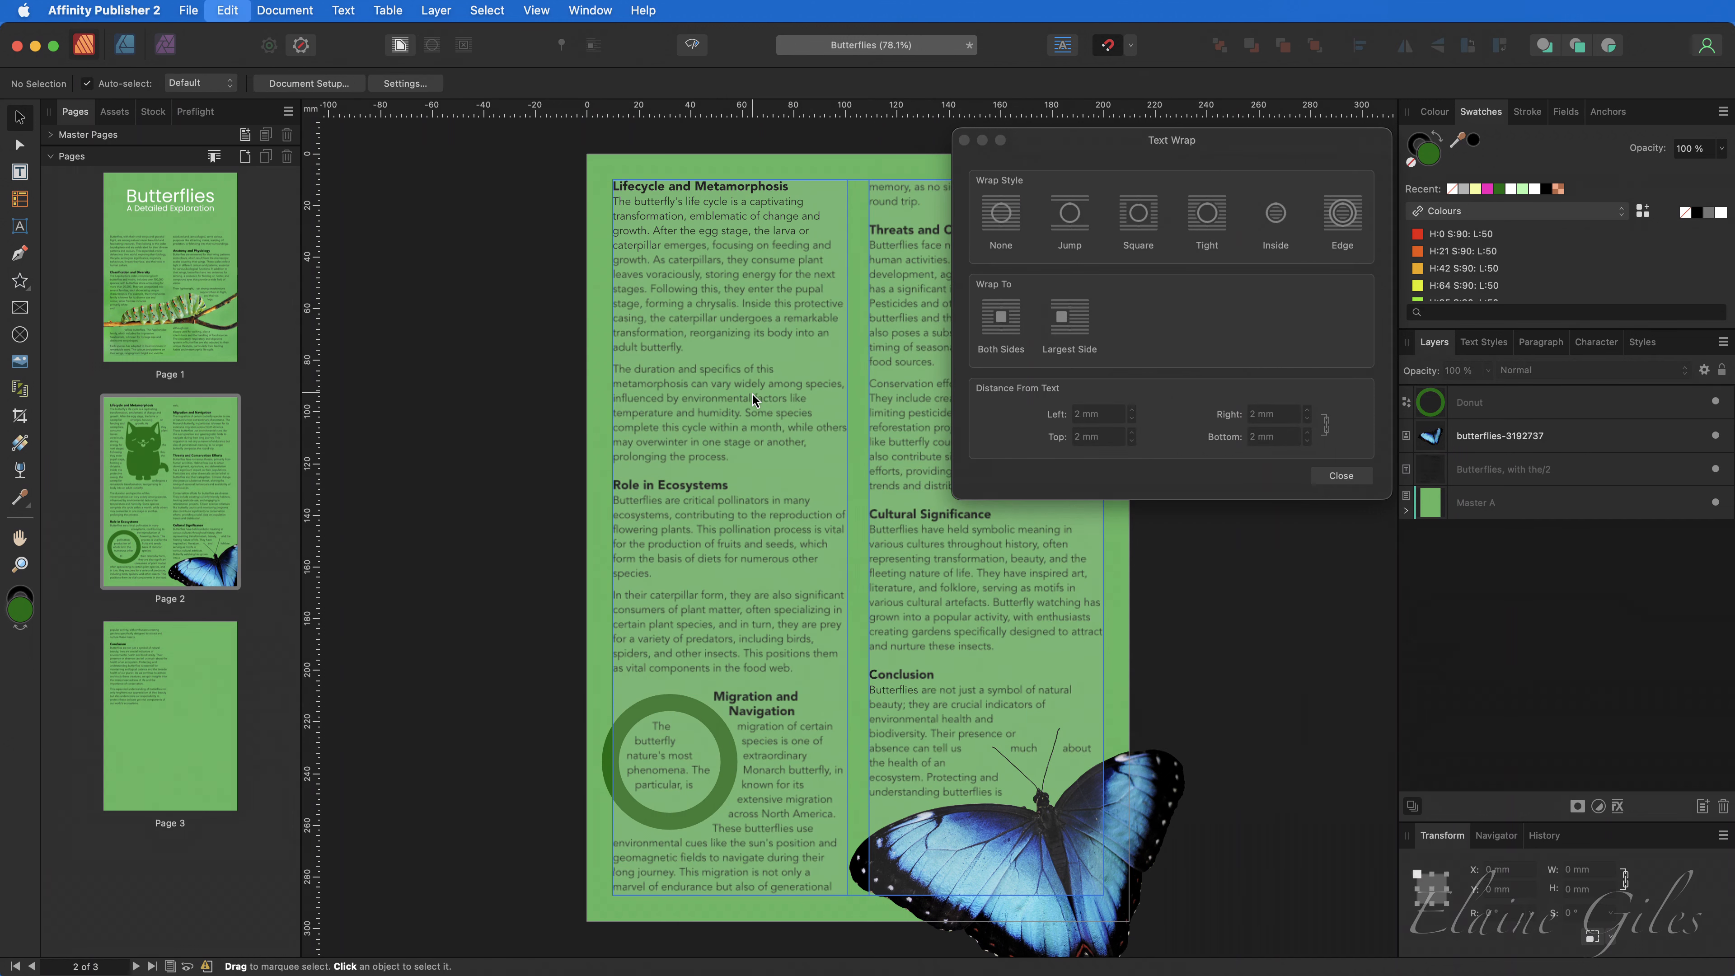
left_click(698, 703)
key("Delete")
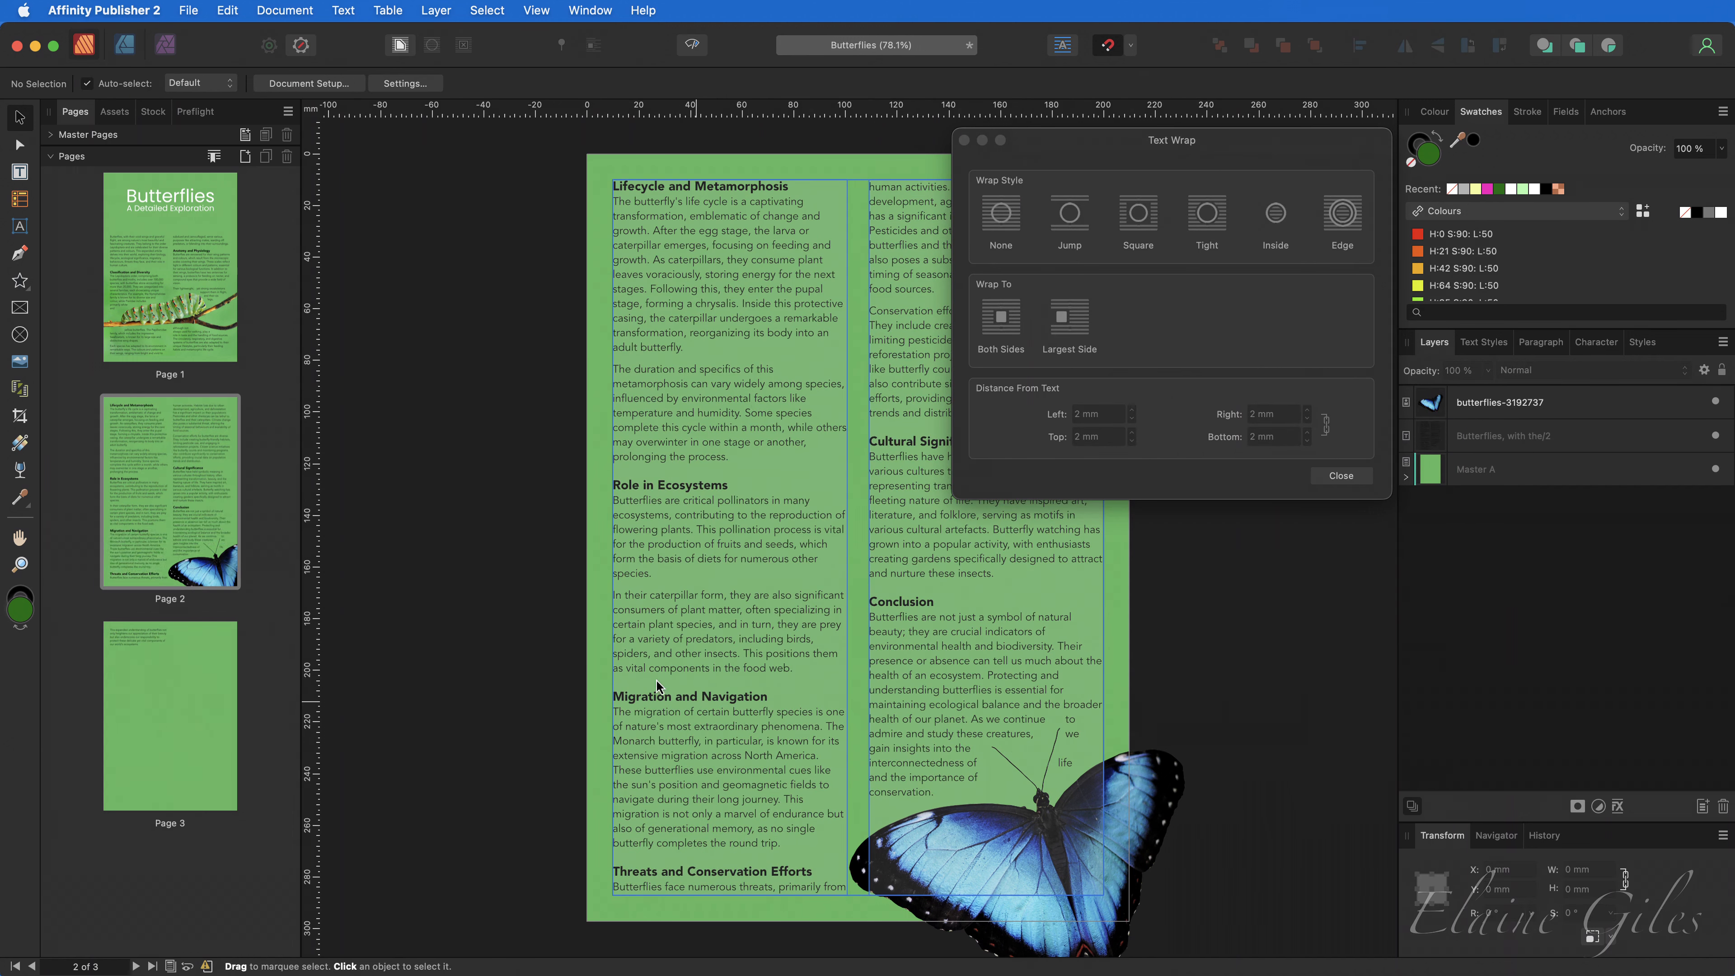
Draw a table about 74 by 85 mm over page 2's first column with Tight text wrap, and delete it.
left_click(19, 198)
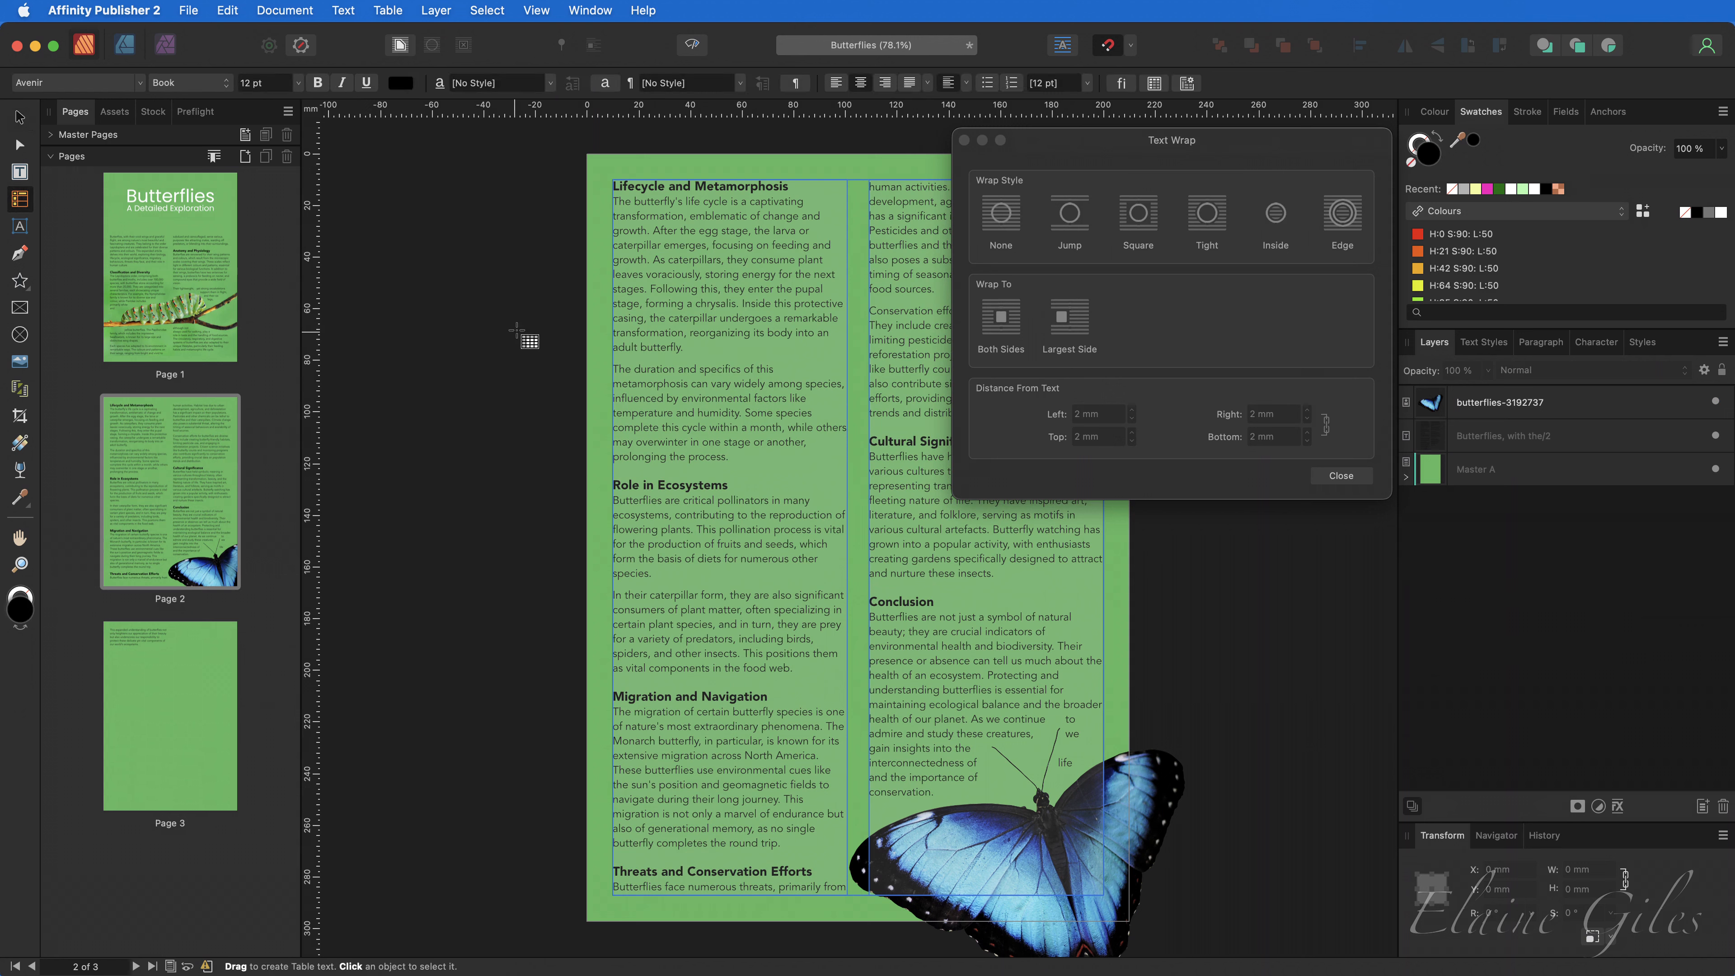
left_click_drag(599, 287, 793, 507)
left_click(1206, 218)
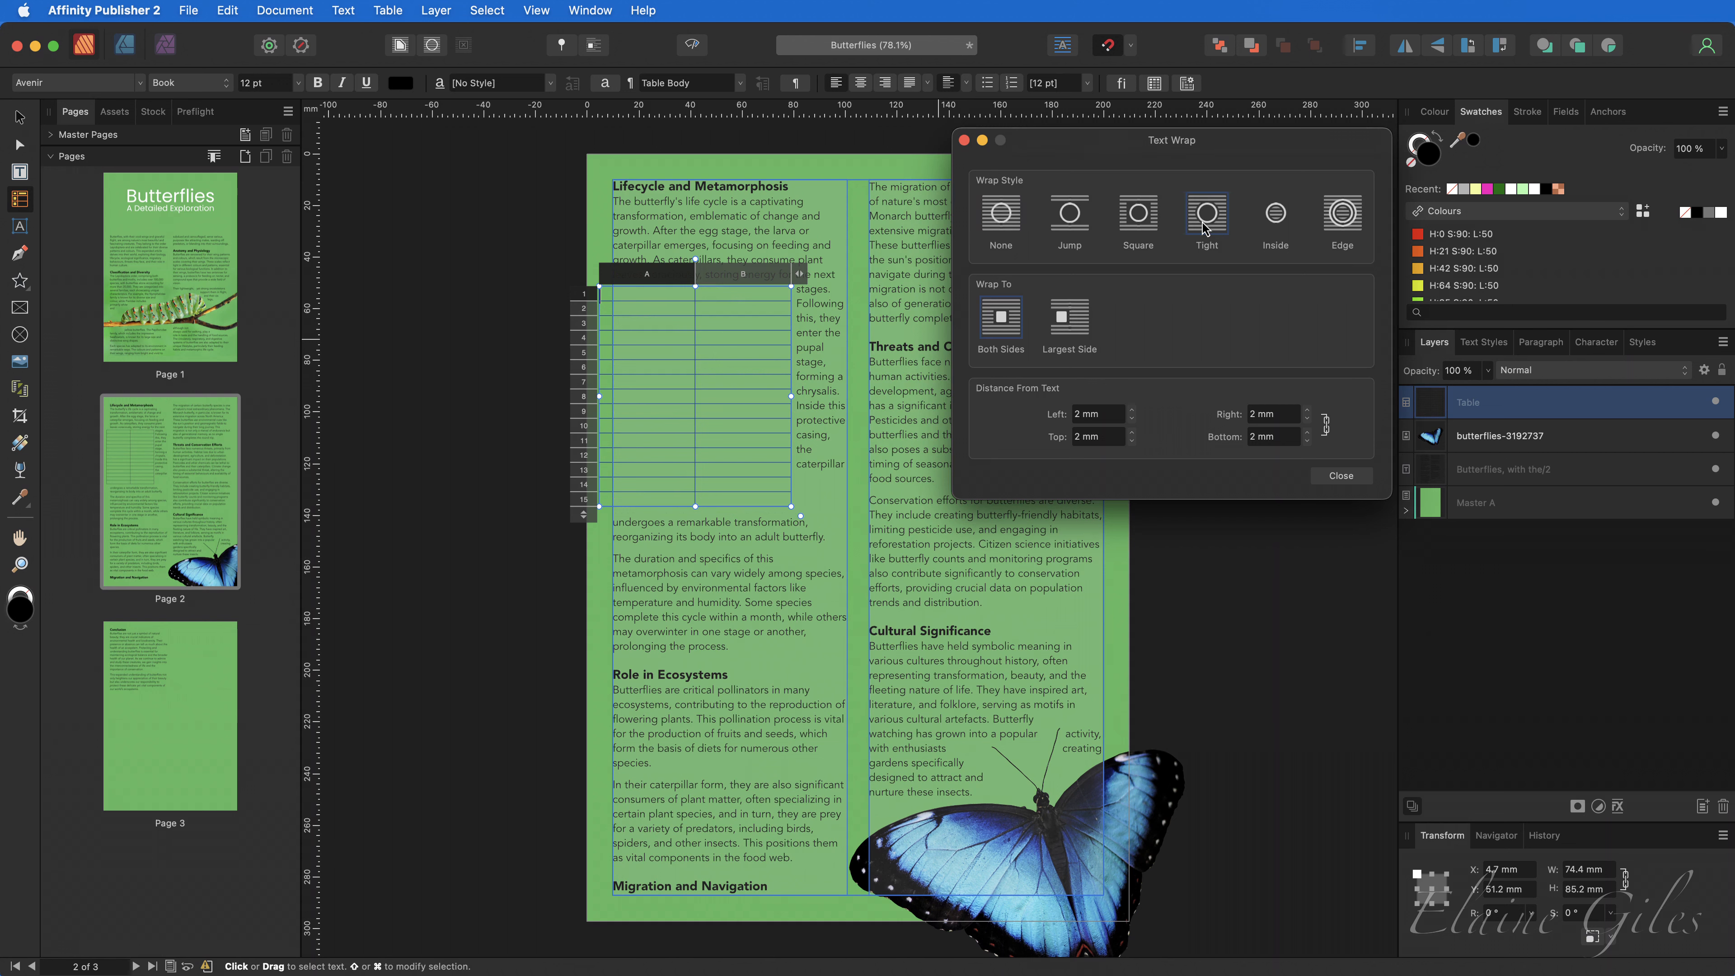
key("Delete")
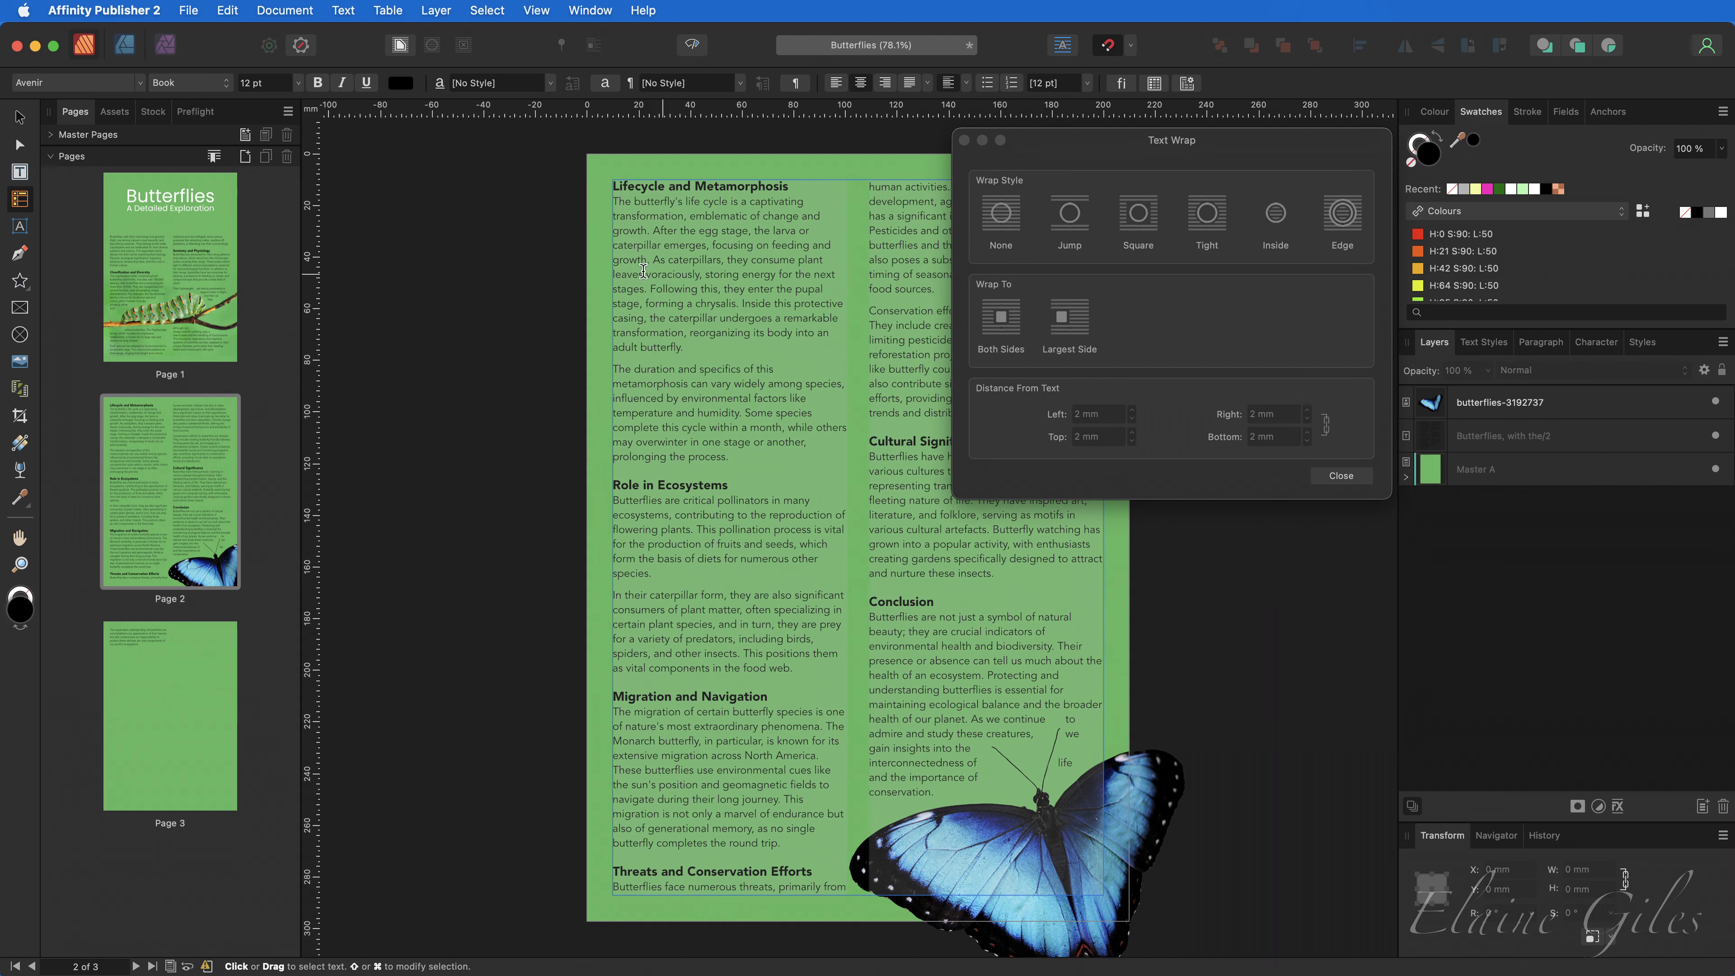
Place the saved Butterfly Families table asset over page 2's first column, at about X 13.6 mm and Y 80.5 mm.
left_click(118, 118)
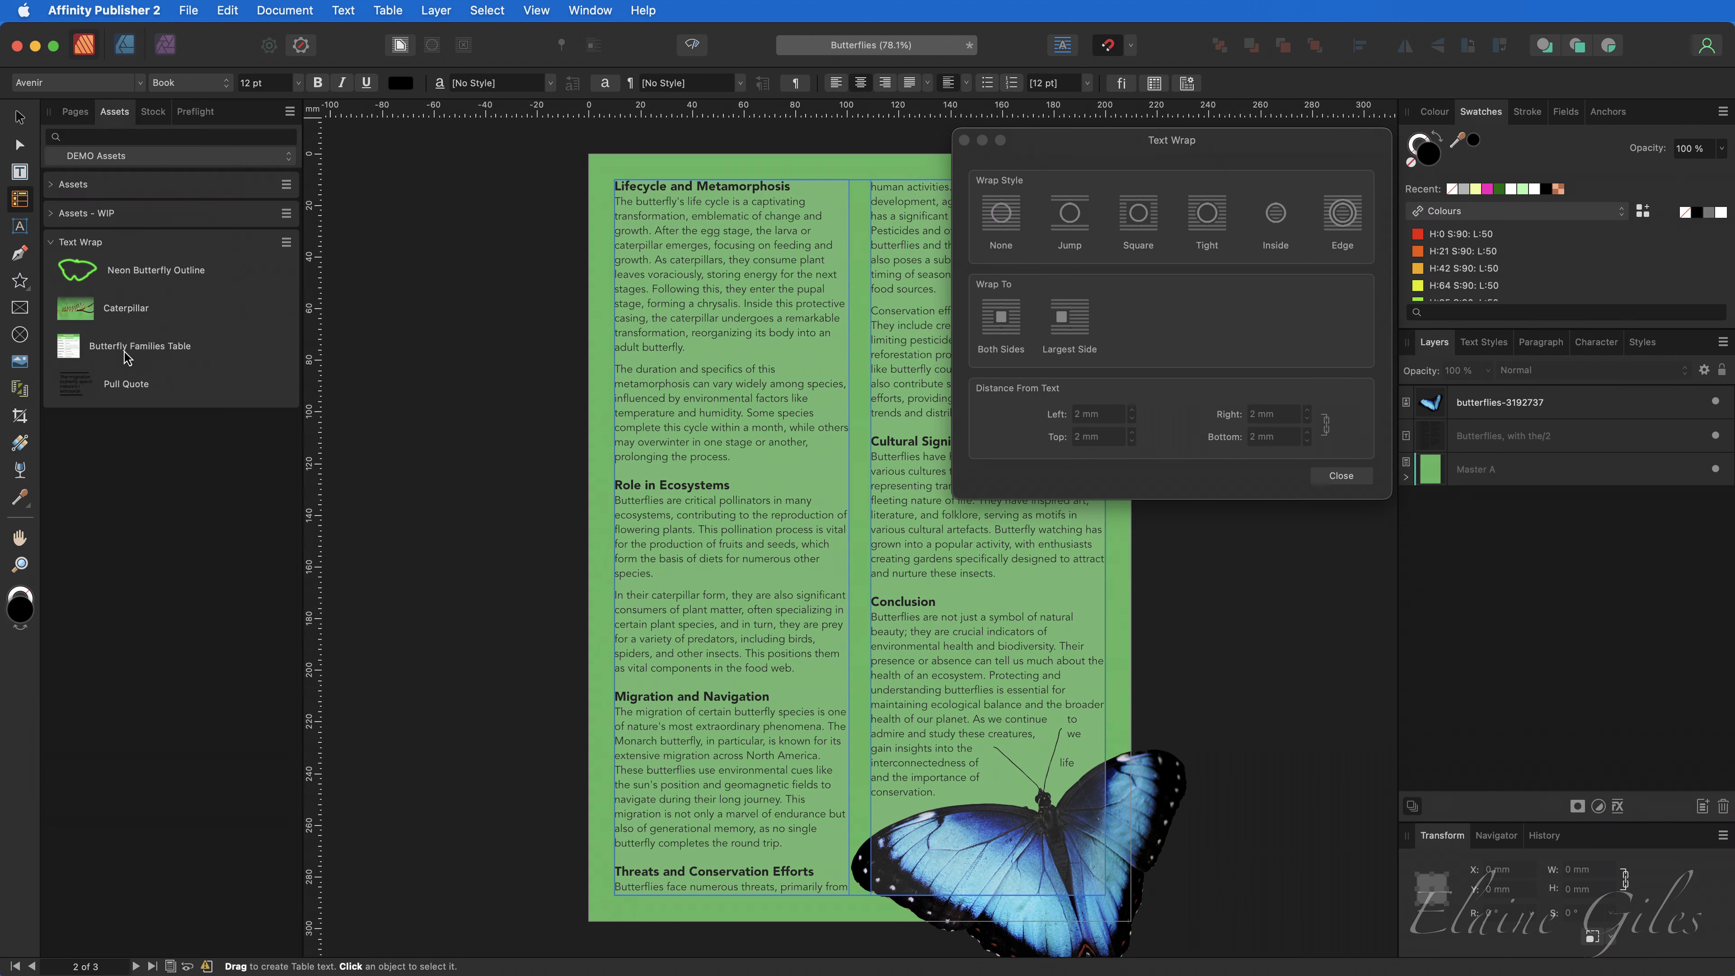
left_click_drag(130, 354, 731, 439)
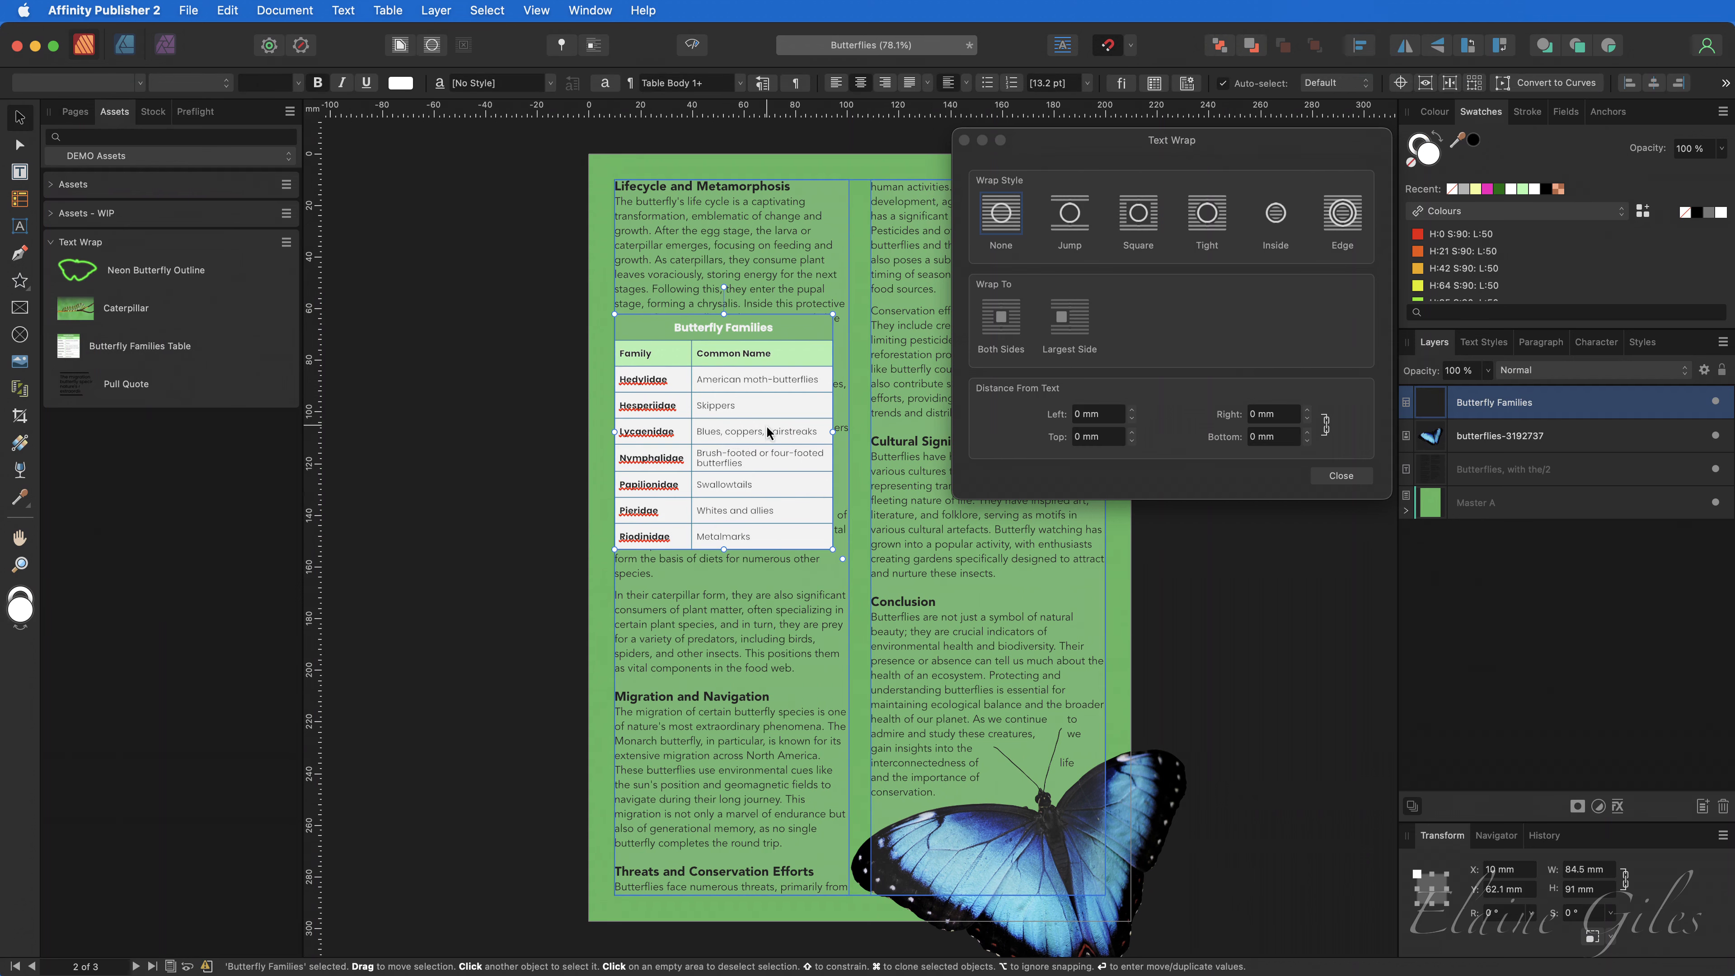
scroll(758, 405, "up", 2)
scroll(749, 381, "up", 4)
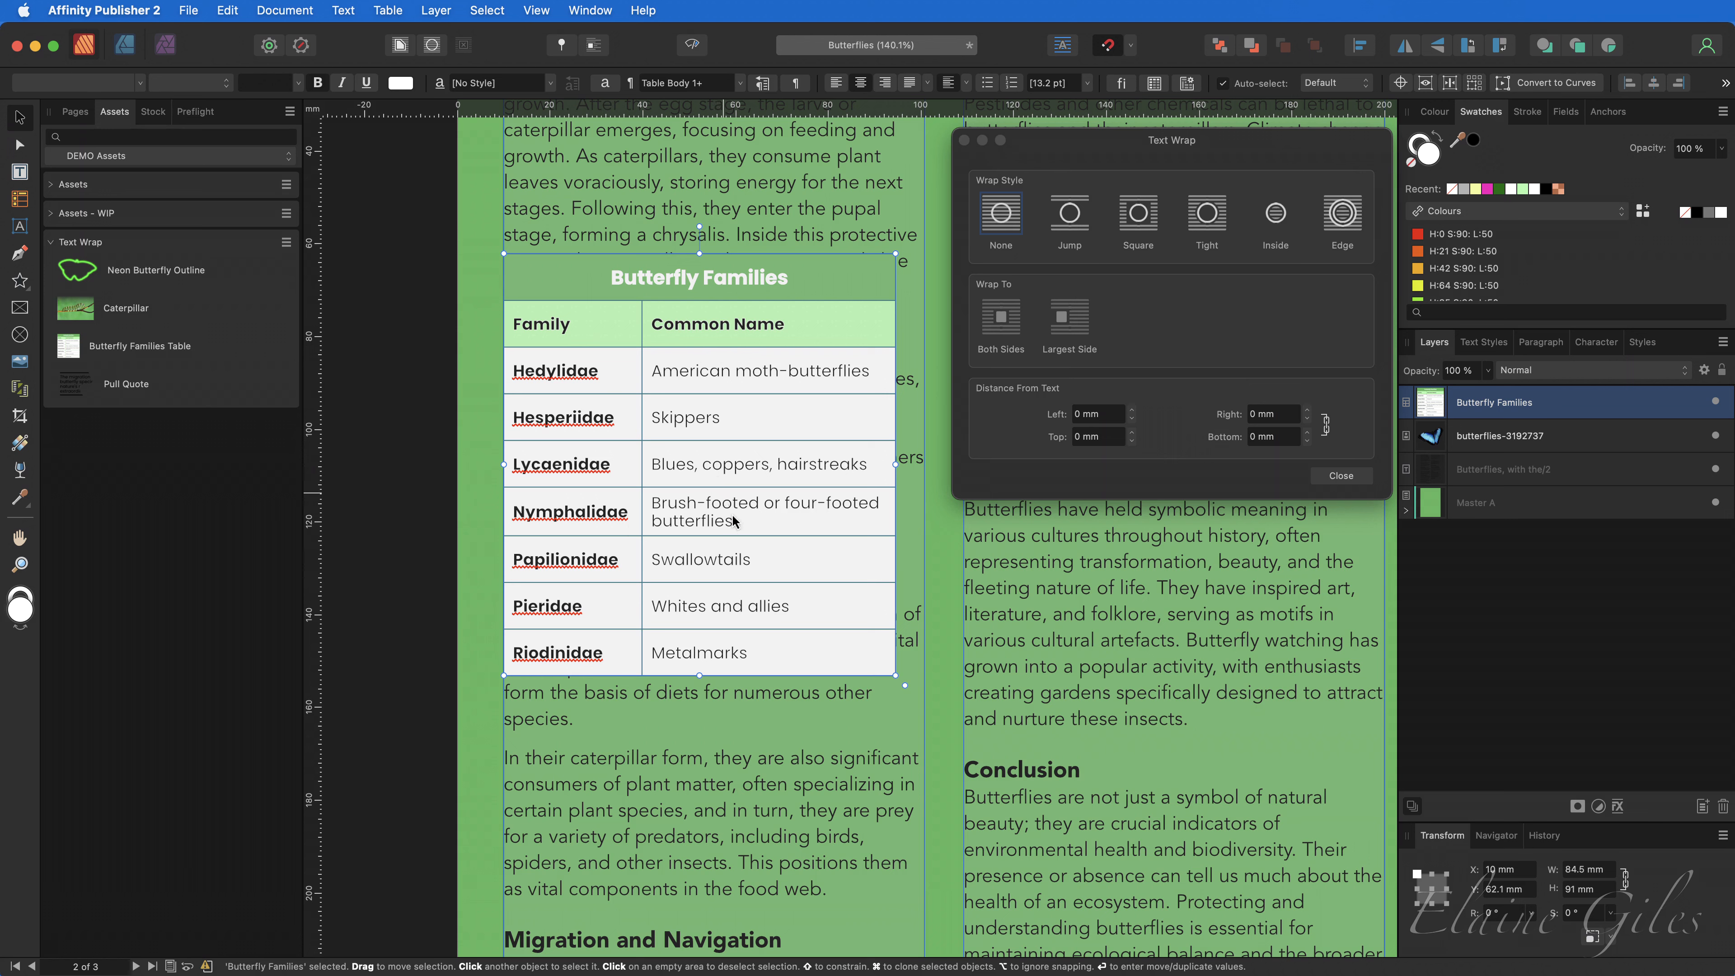
left_click_drag(726, 509, 740, 580)
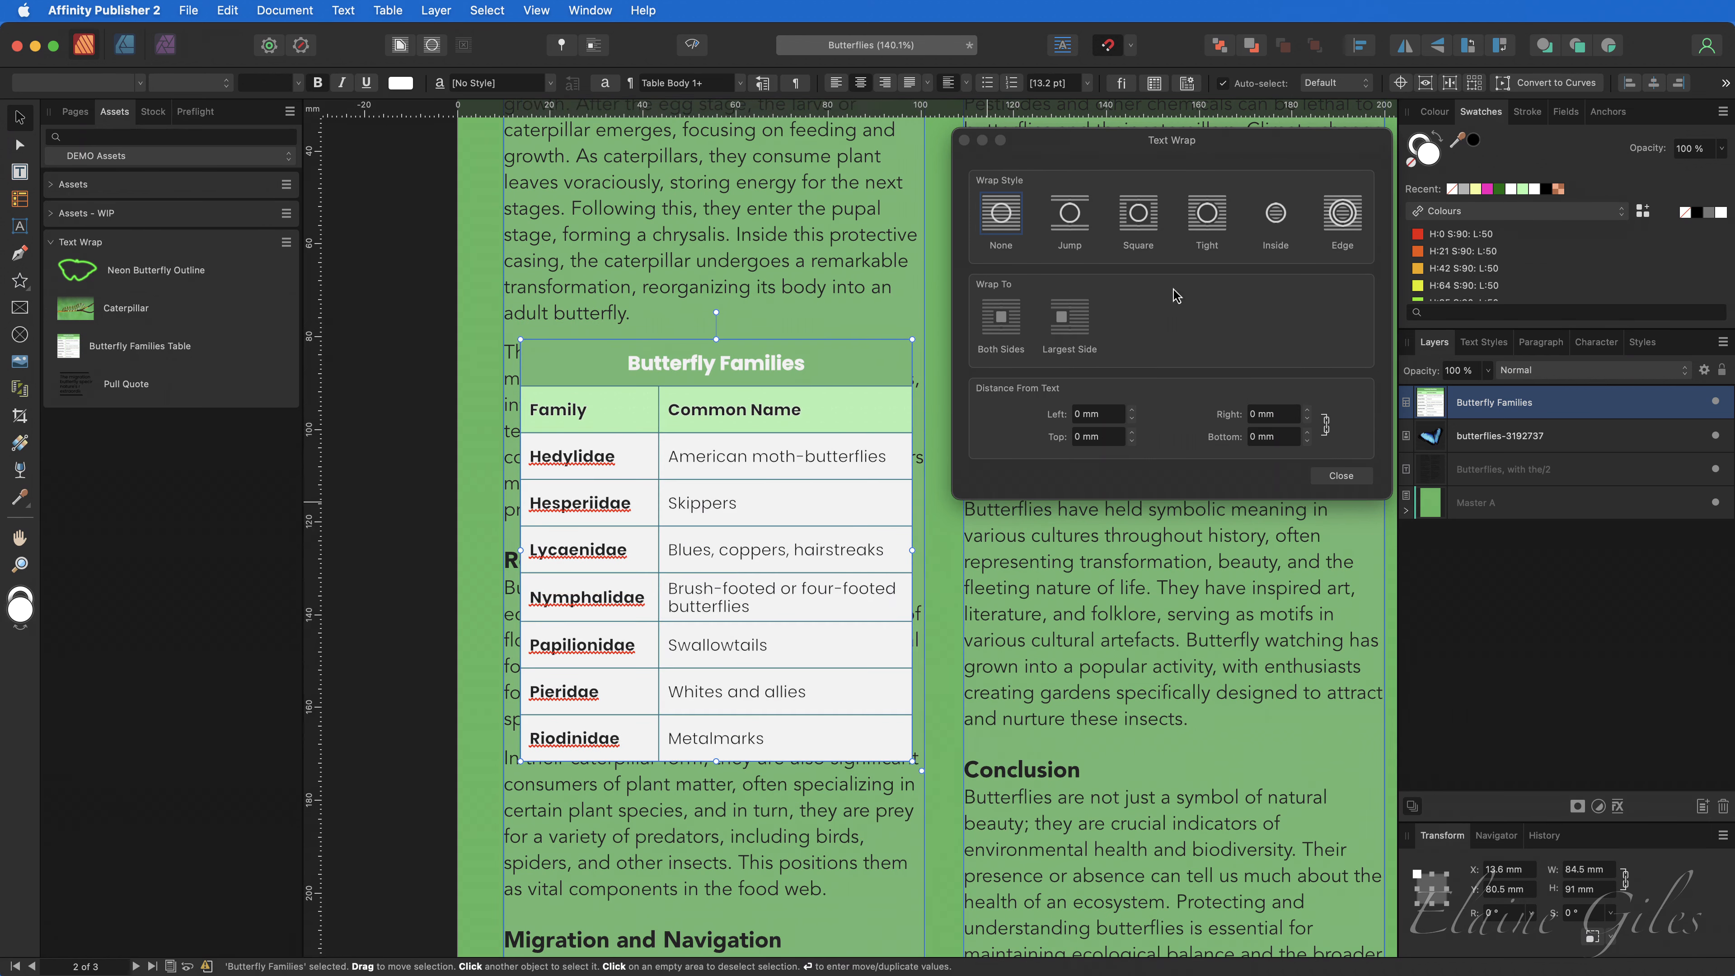
Apply Tight text wrap to the Butterfly Families table with a 2 mm distance from text on all sides.
left_click(1209, 229)
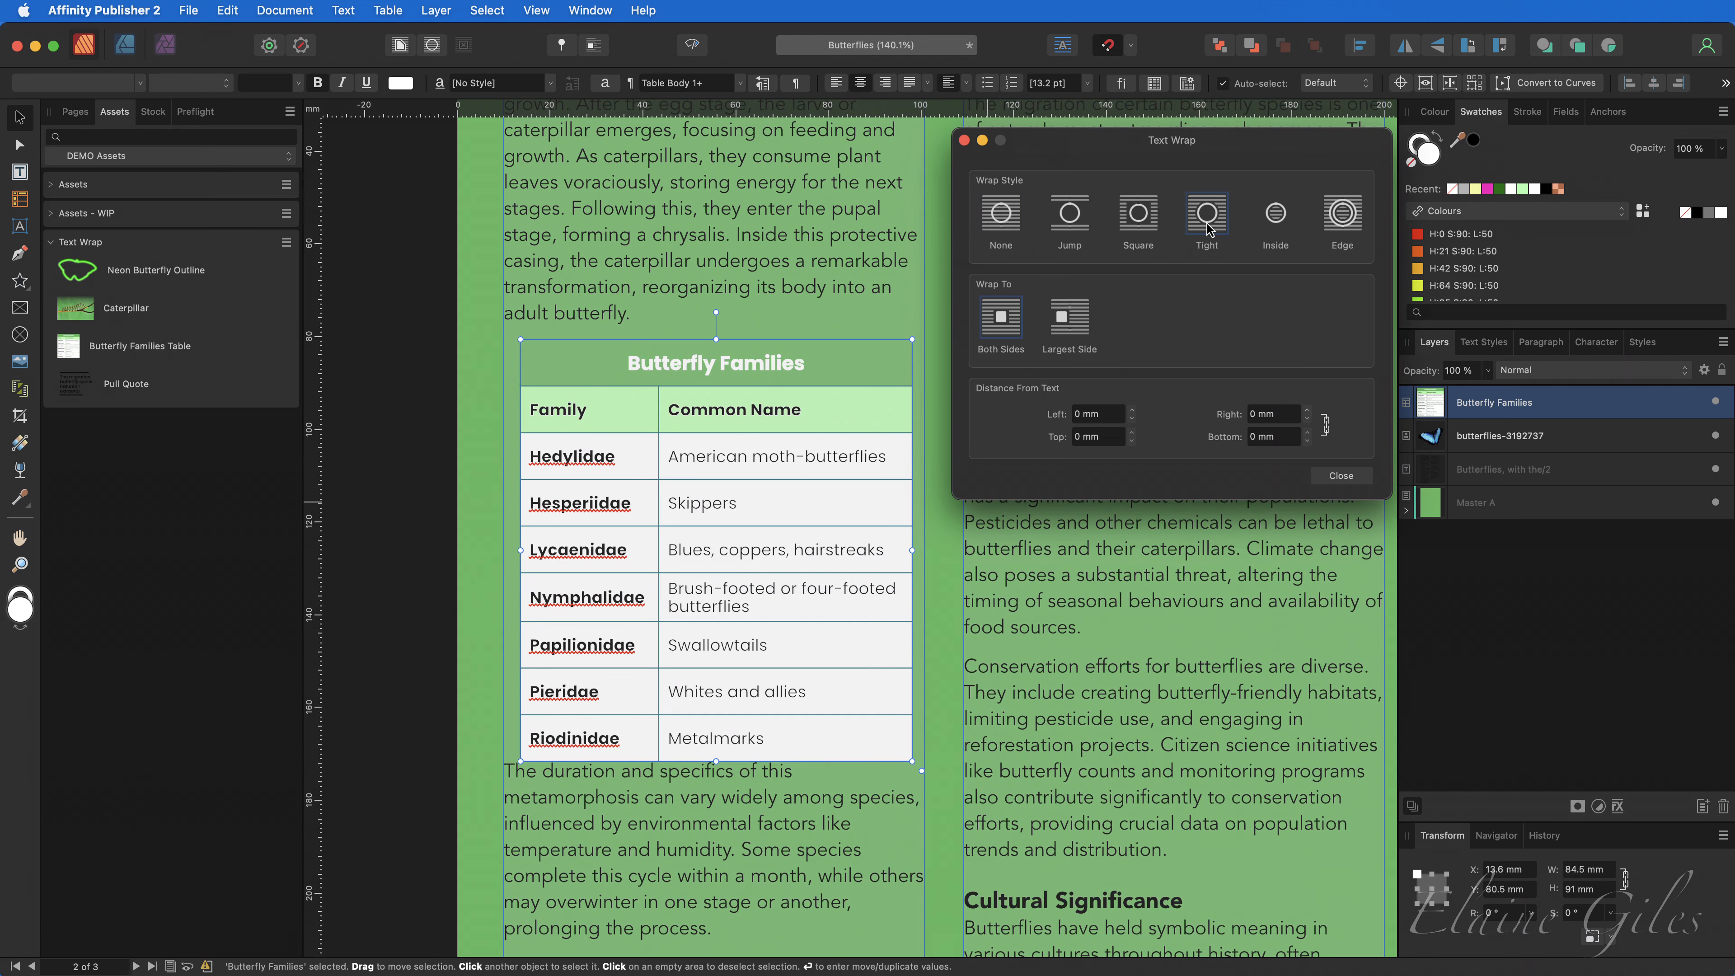
left_click(1306, 412)
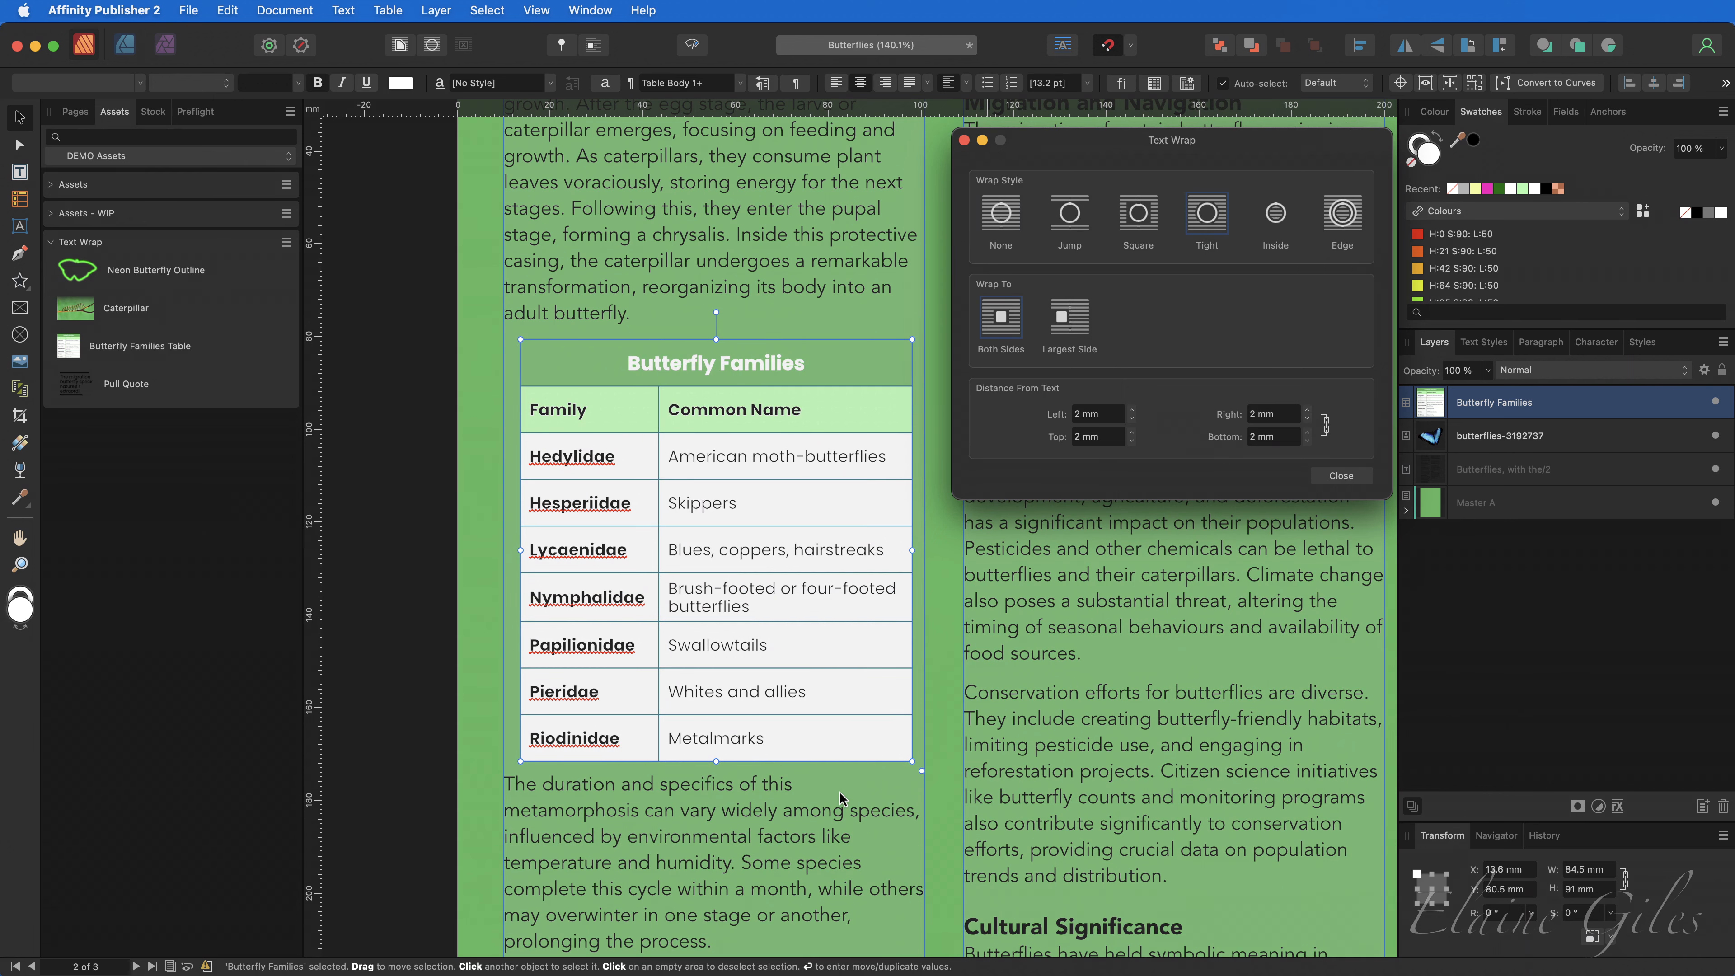
key("super+0")
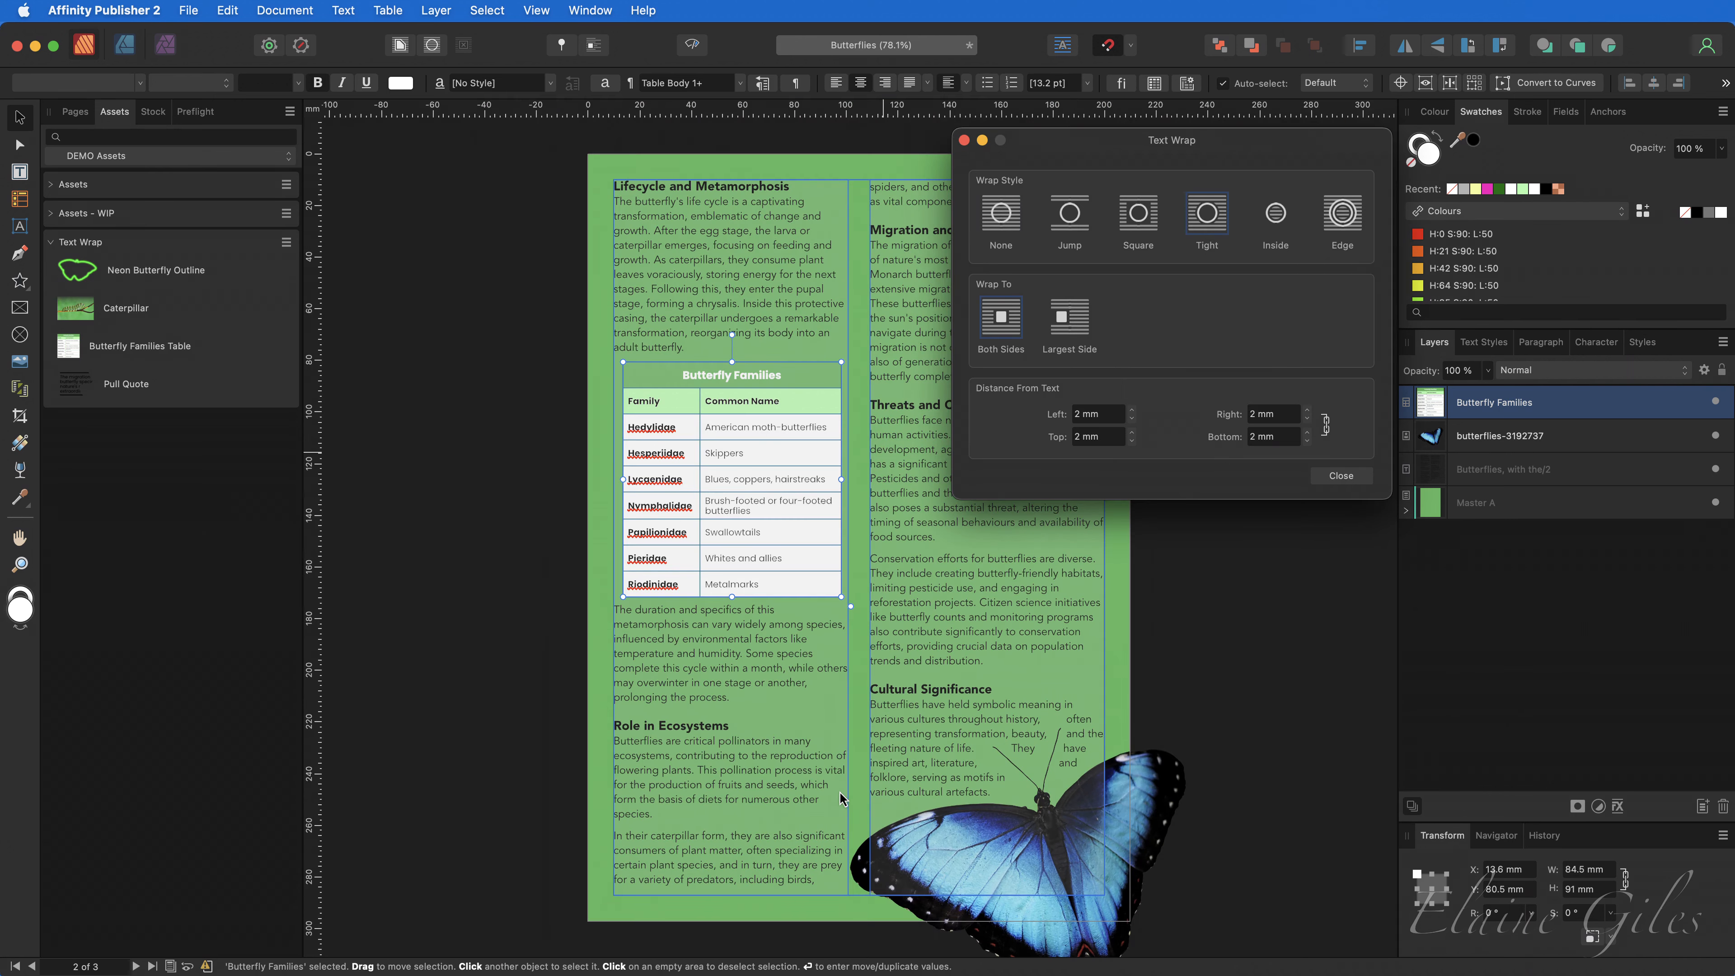
scroll(841, 798, "right", 5)
left_click(1095, 752)
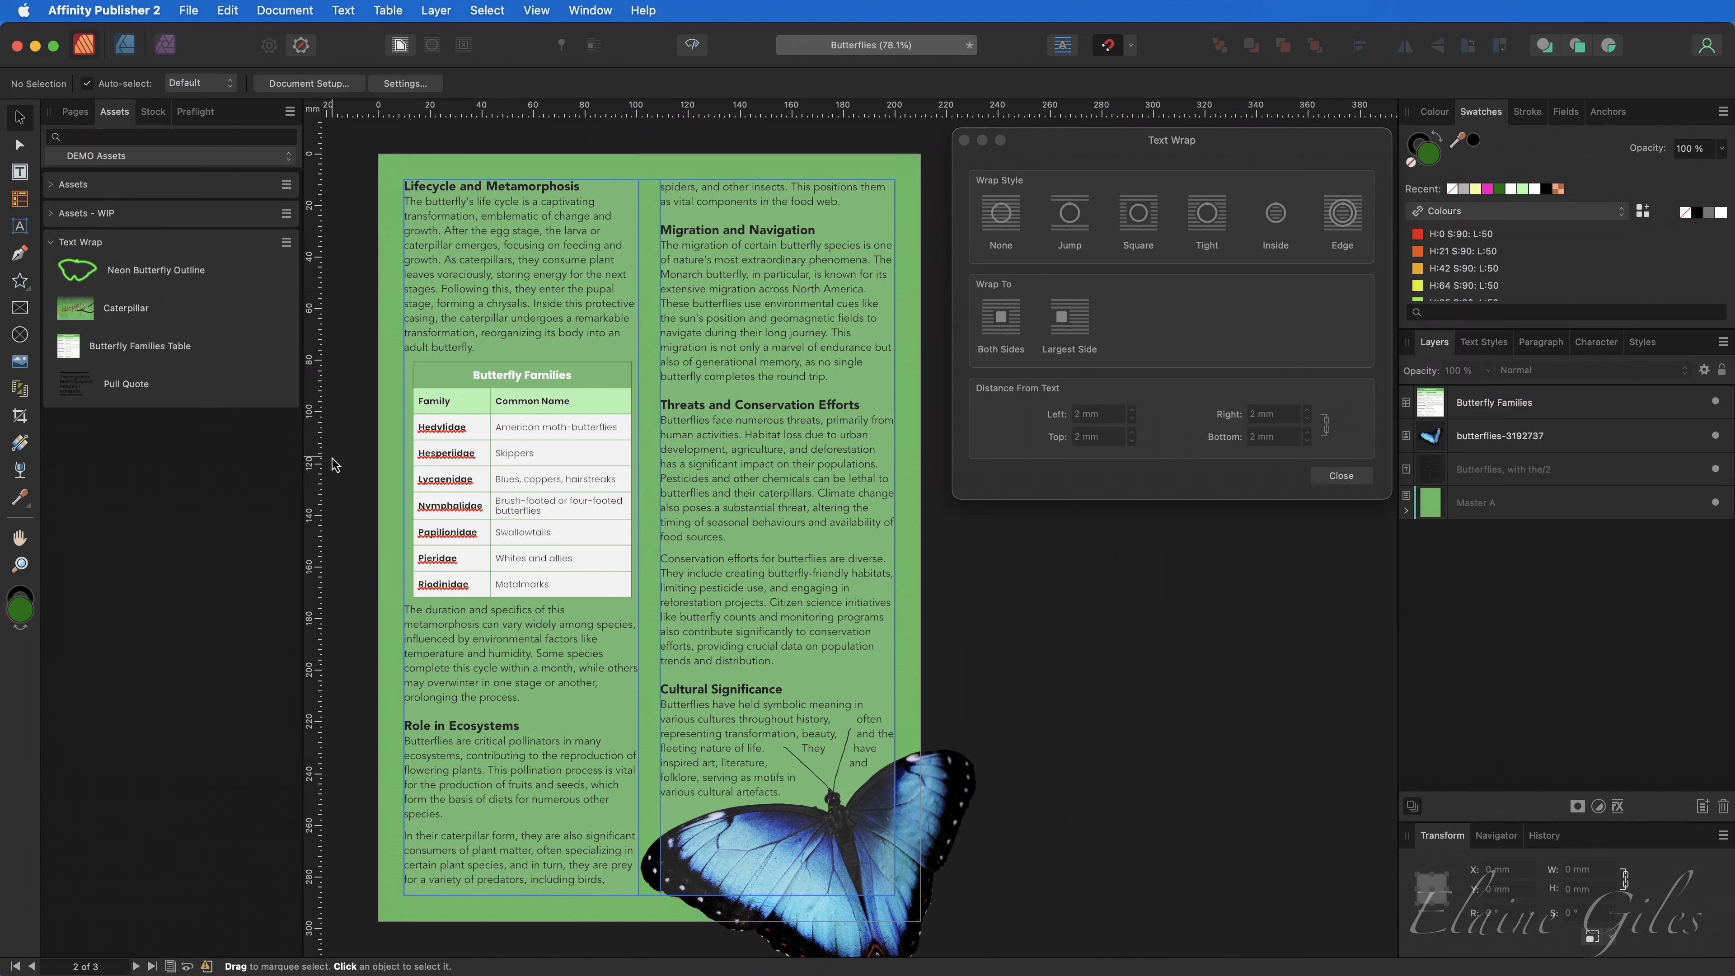
Place the saved Pull Quote asset over page 2's second column in the Migration section and give it Tight text wrap.
left_click_drag(125, 395, 814, 326)
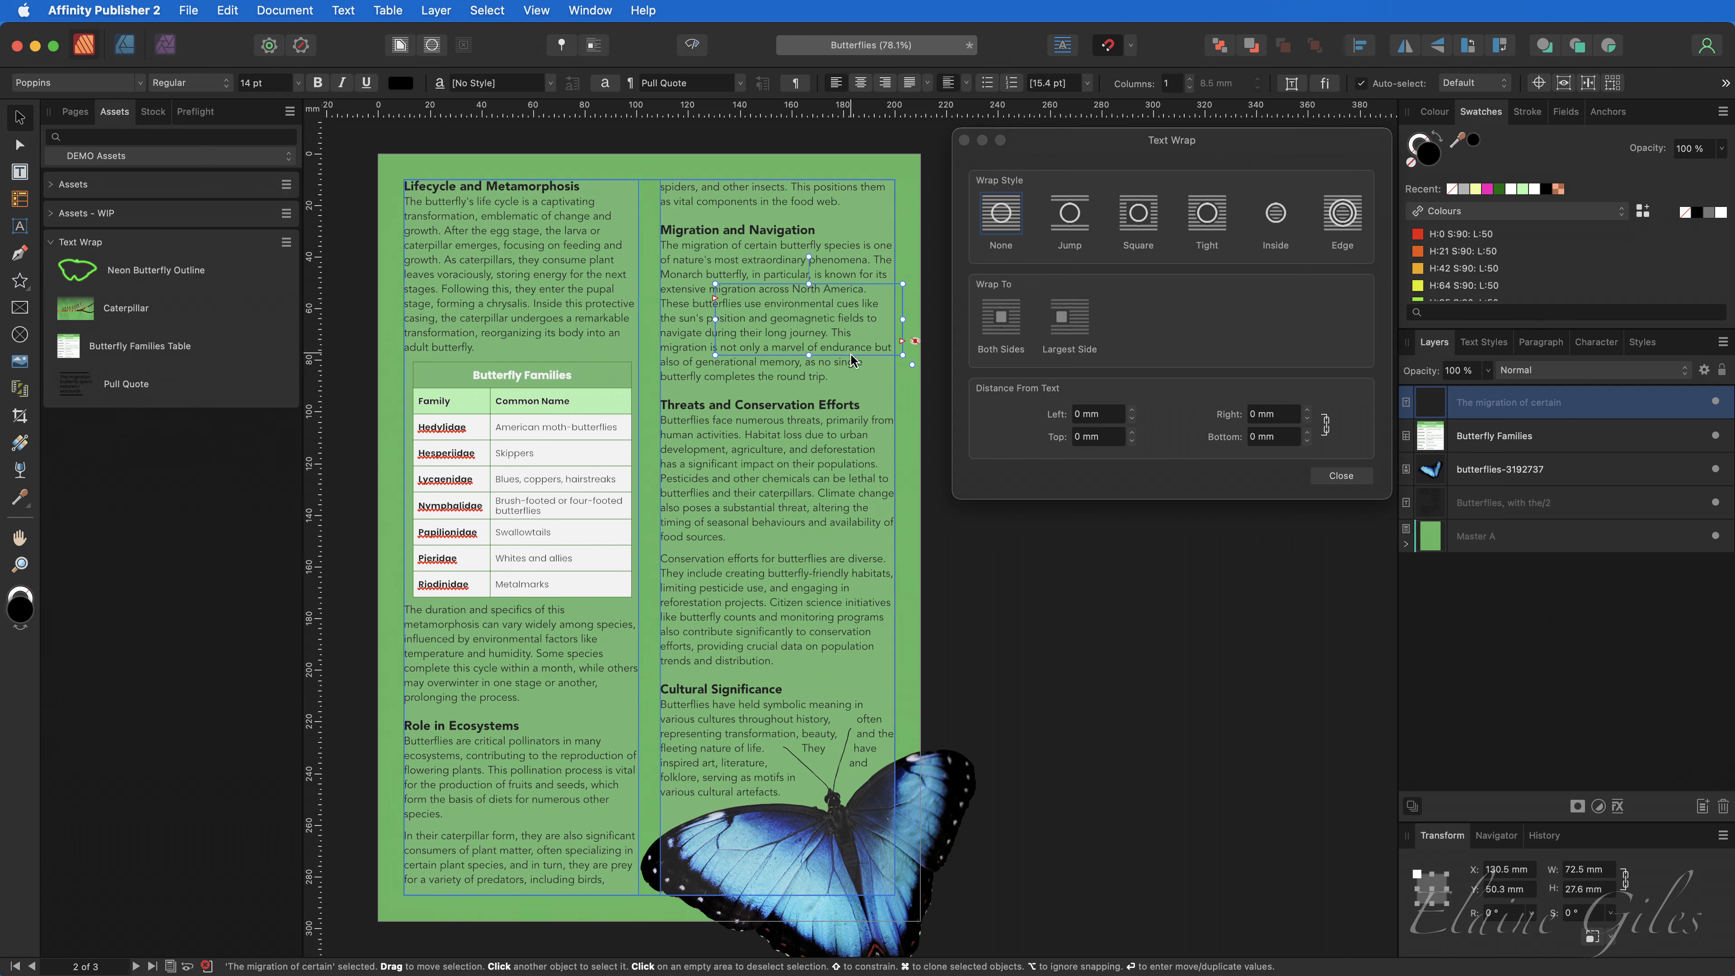
left_click(1207, 217)
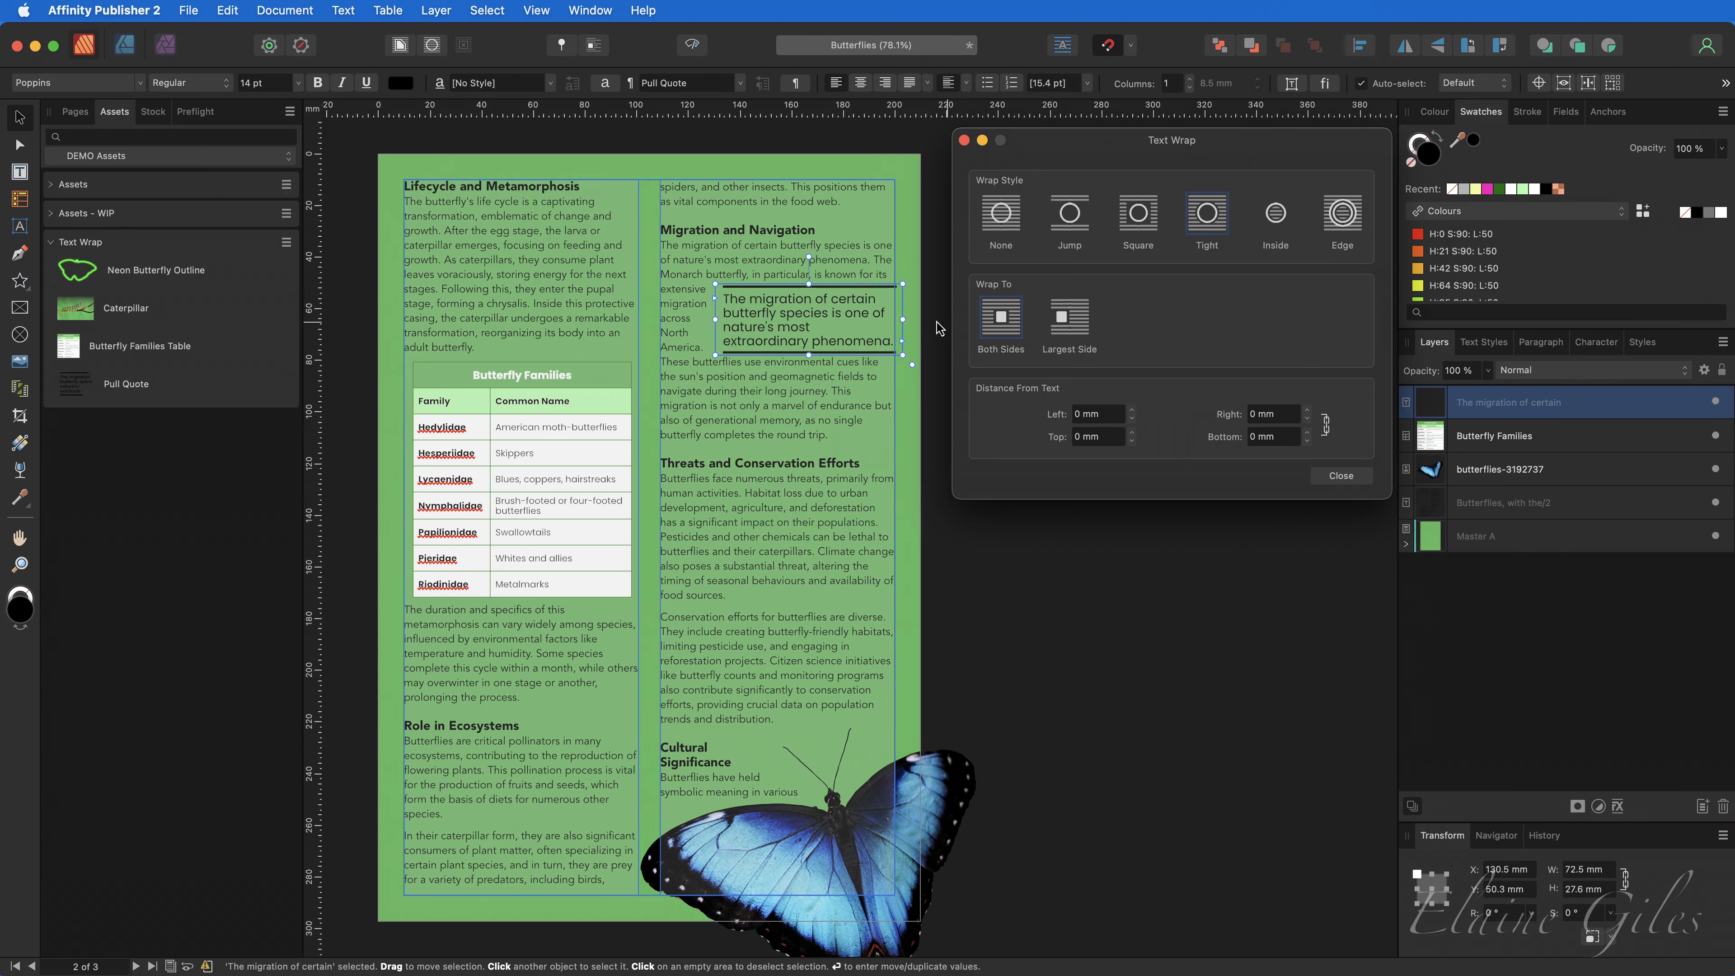
left_click(910, 482)
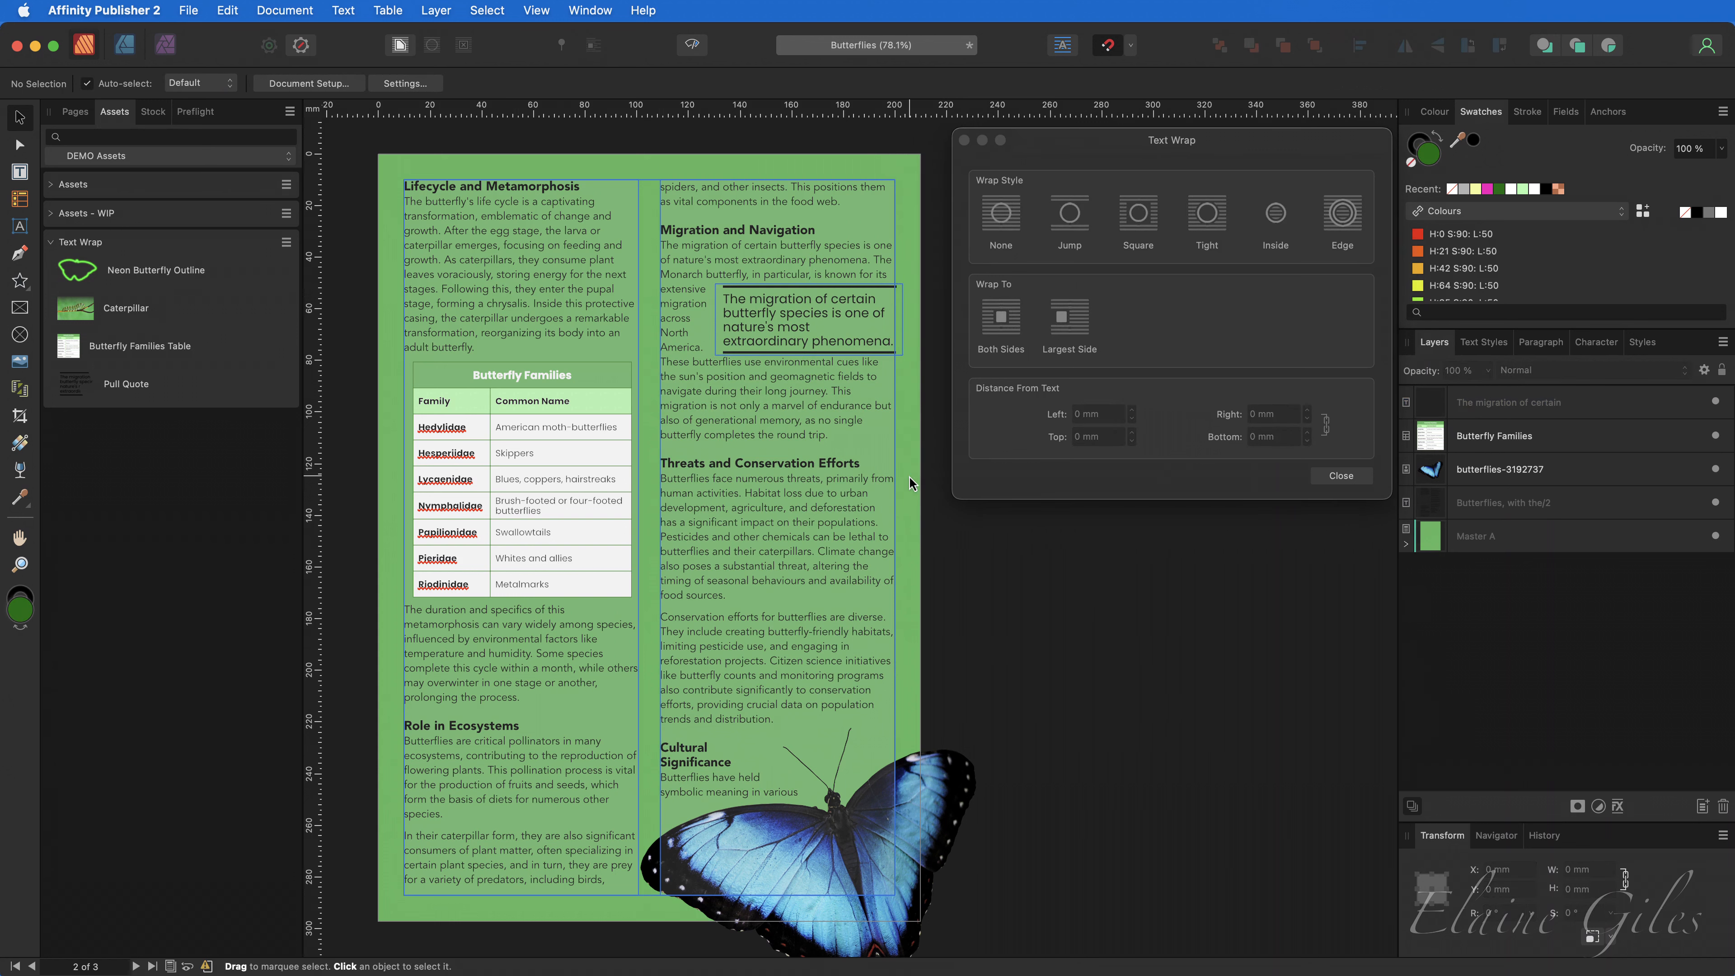
Set the pull quote's distance from text to 2 mm on all sides and move the quote slightly lower in the column.
left_click(837, 328)
left_click(1307, 412)
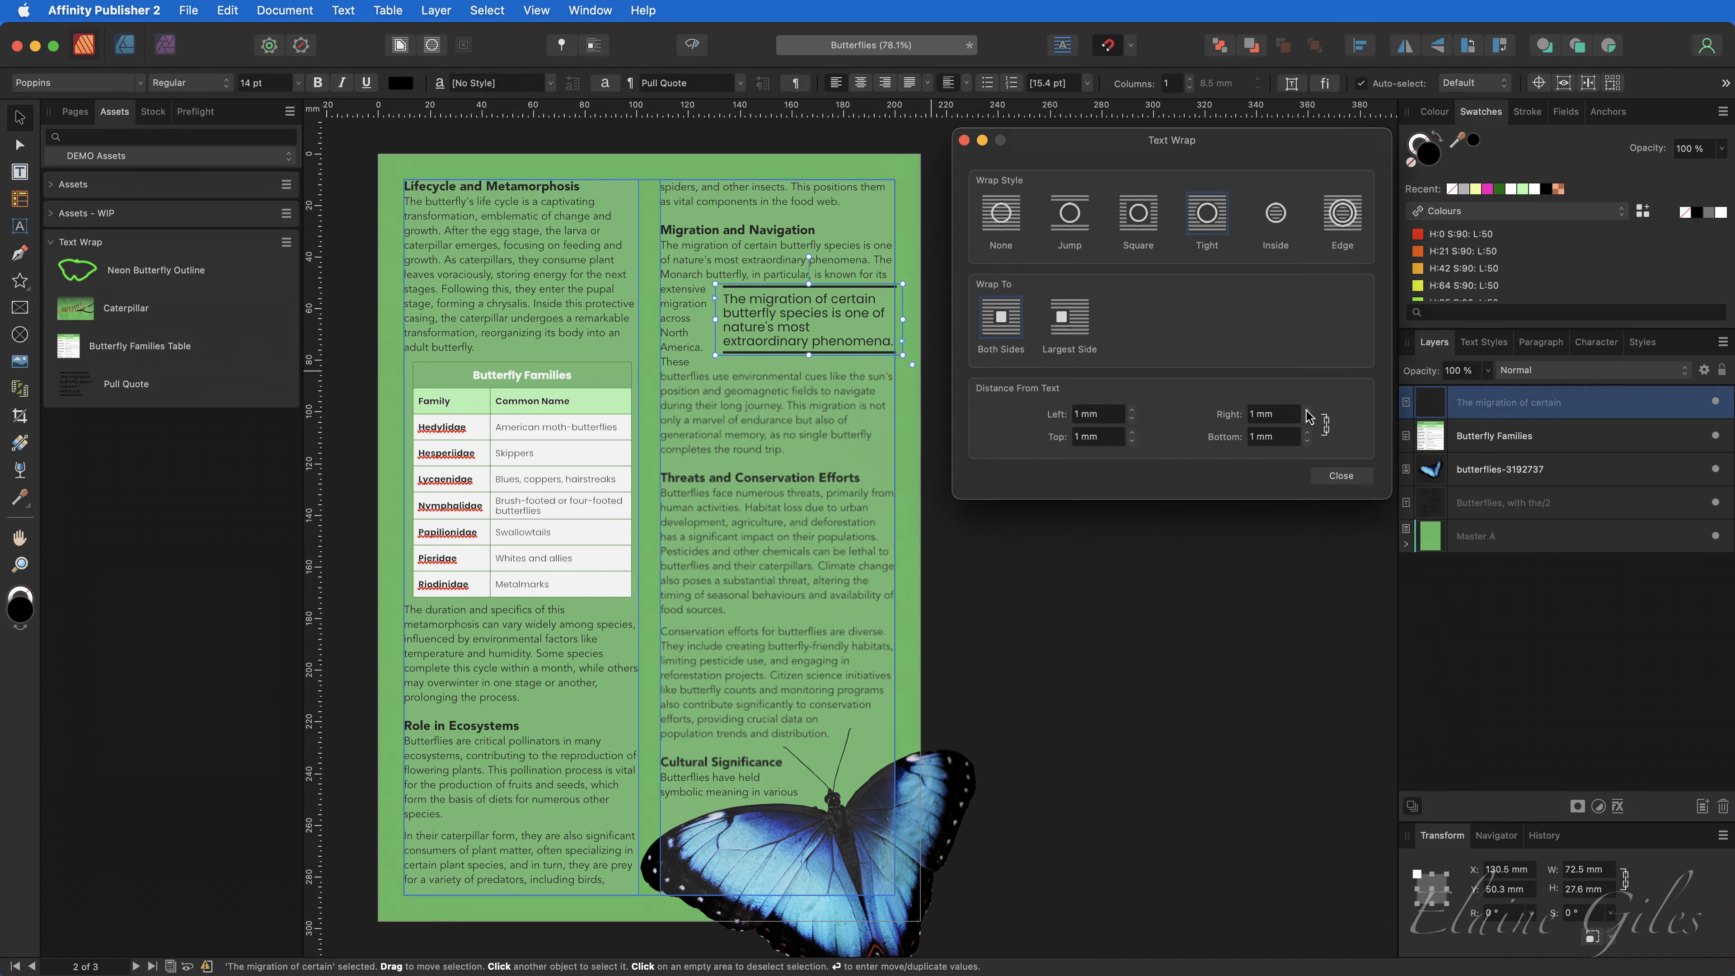
left_click(1307, 412)
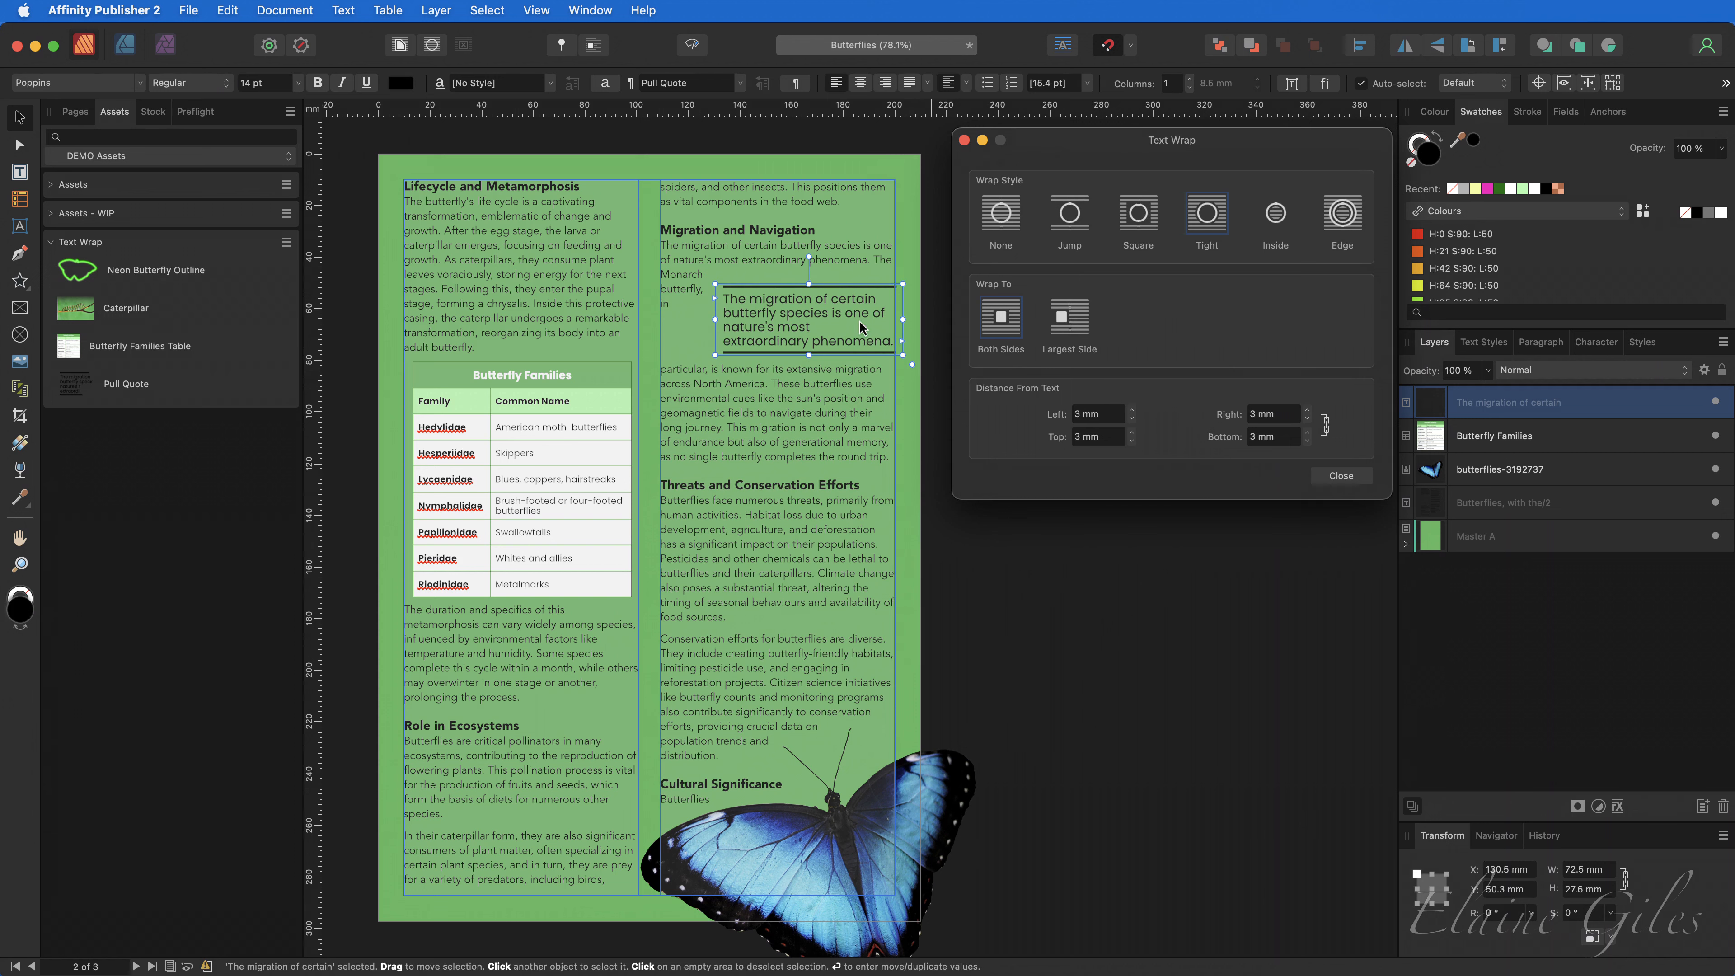
left_click(1307, 441)
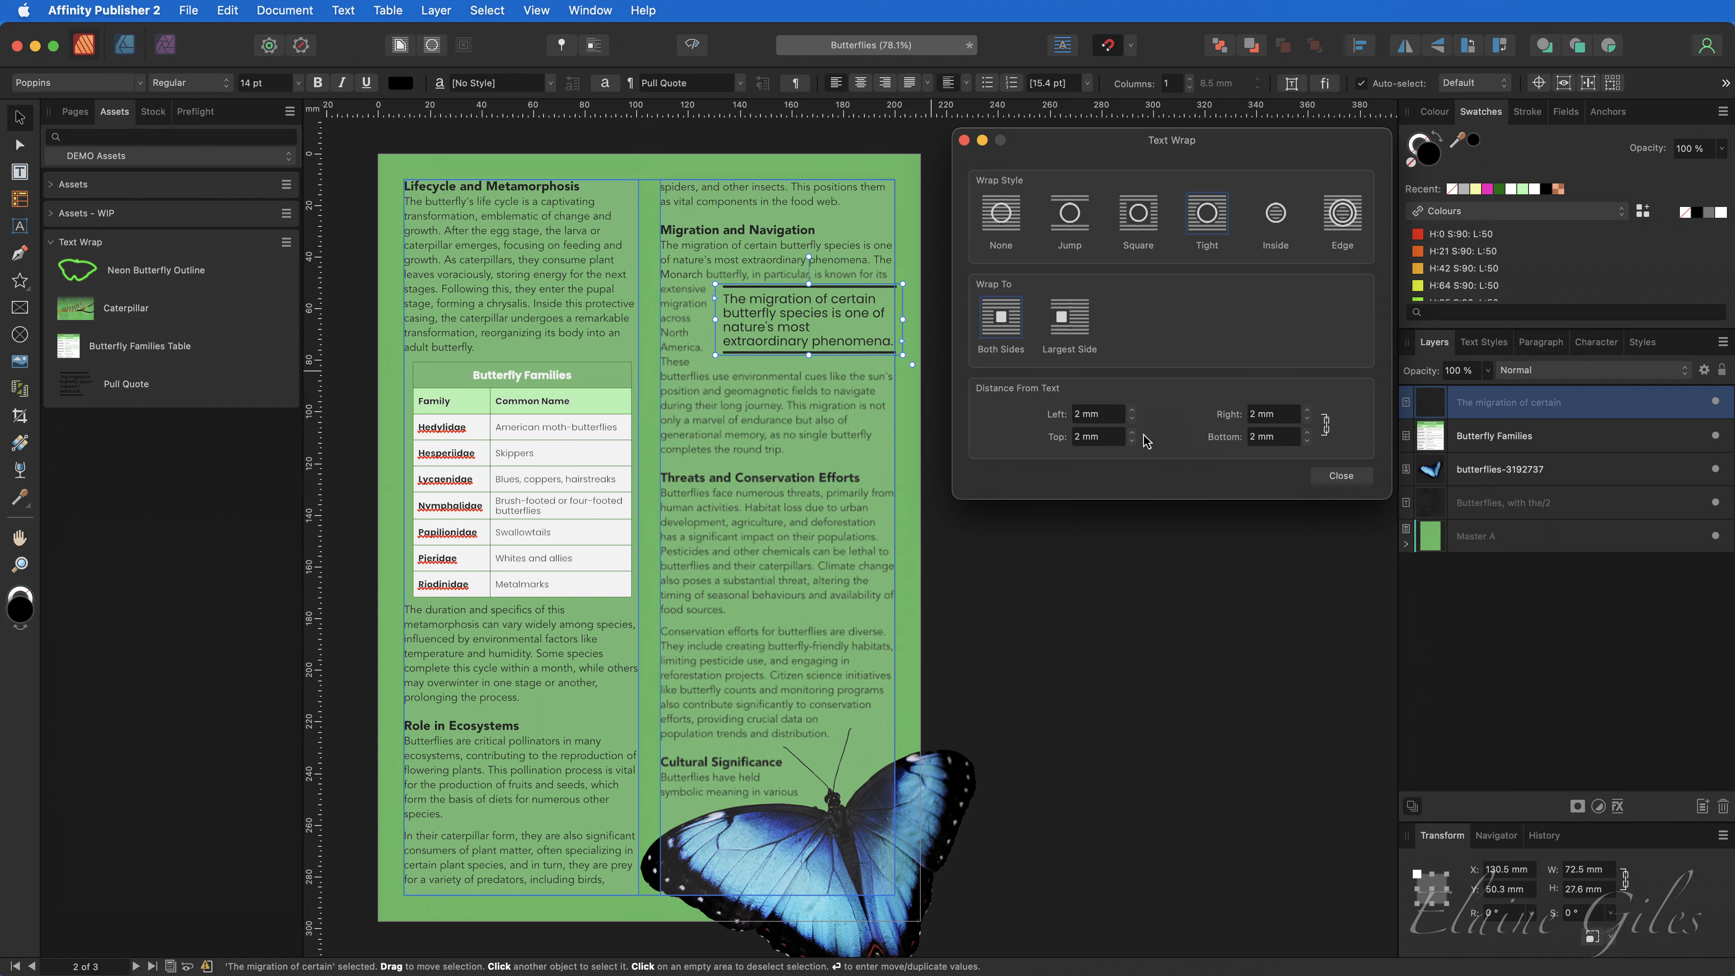
left_click_drag(826, 328, 837, 389)
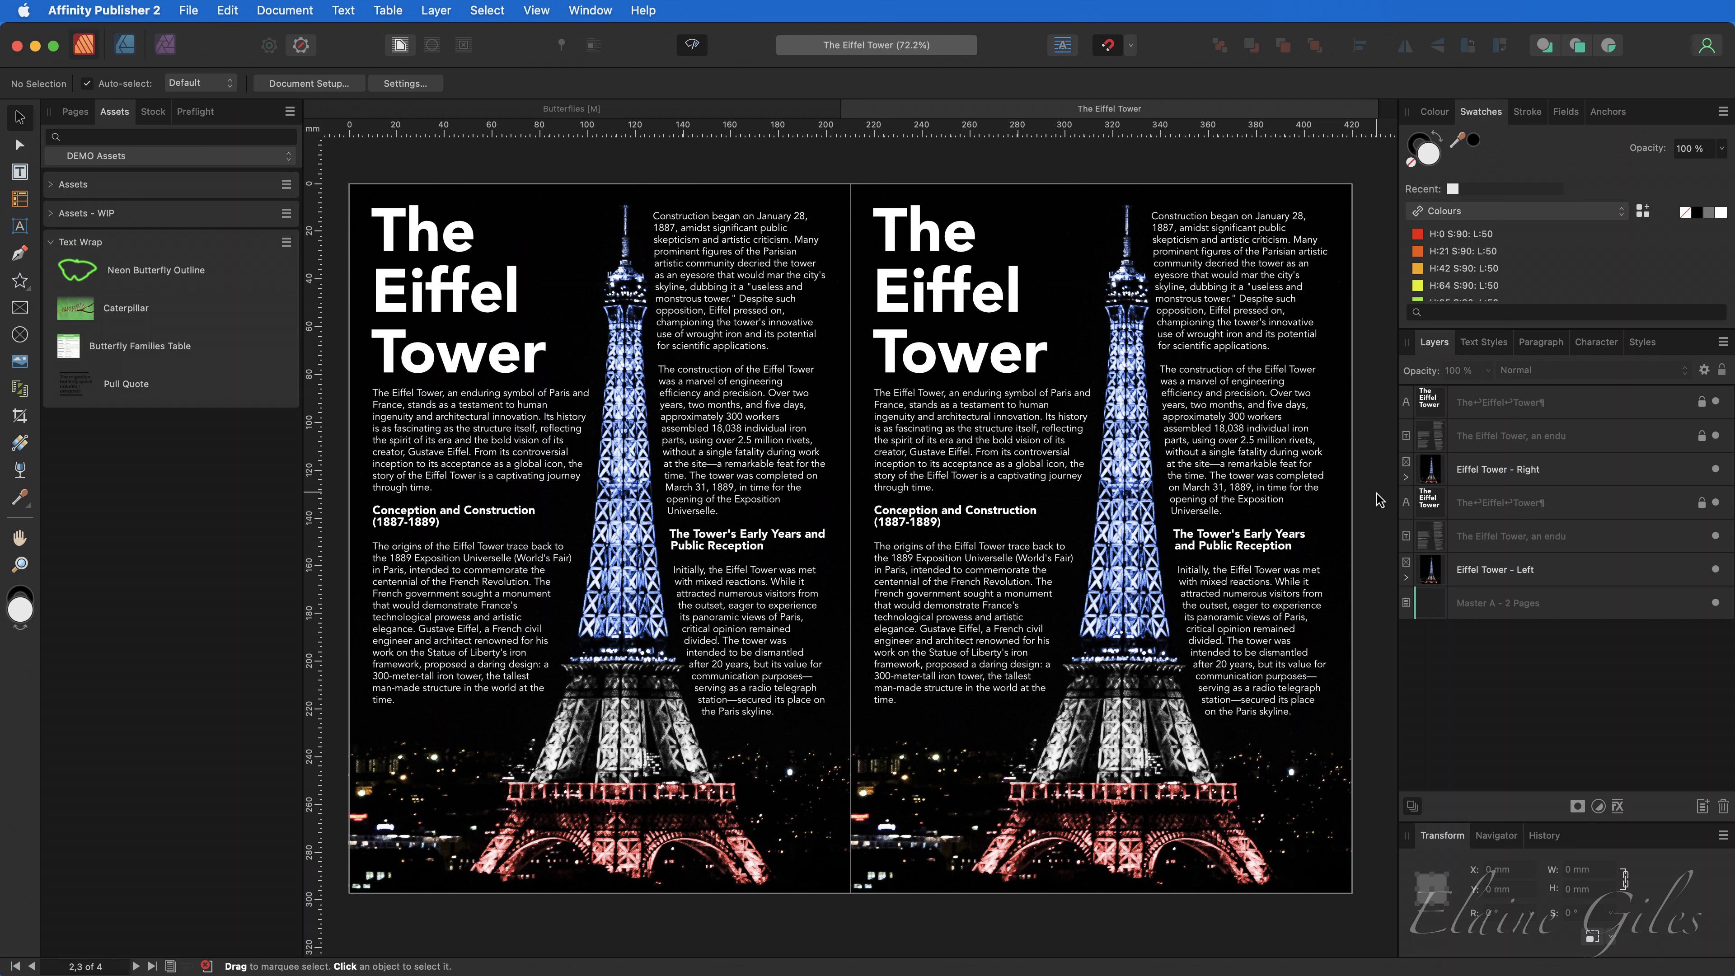
In The Eiffel Tower document, shift the tower image leftwards inside page 2's picture frame and inside page 3's picture frame.
left_click(79, 114)
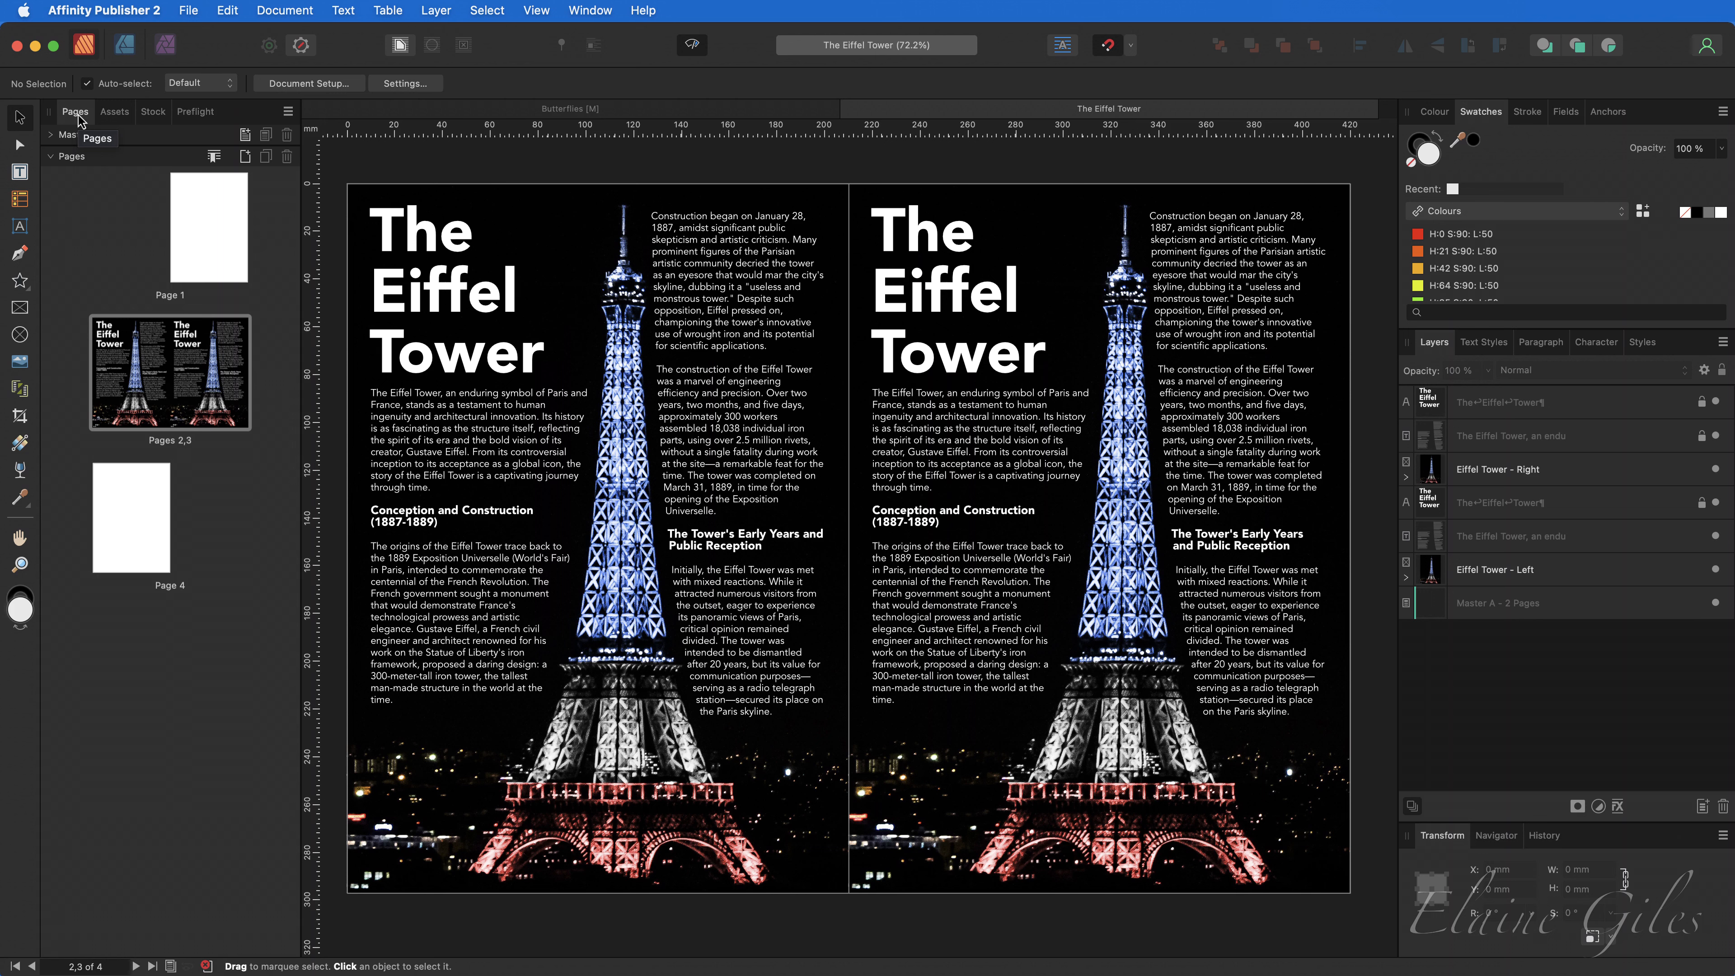
left_click(608, 721)
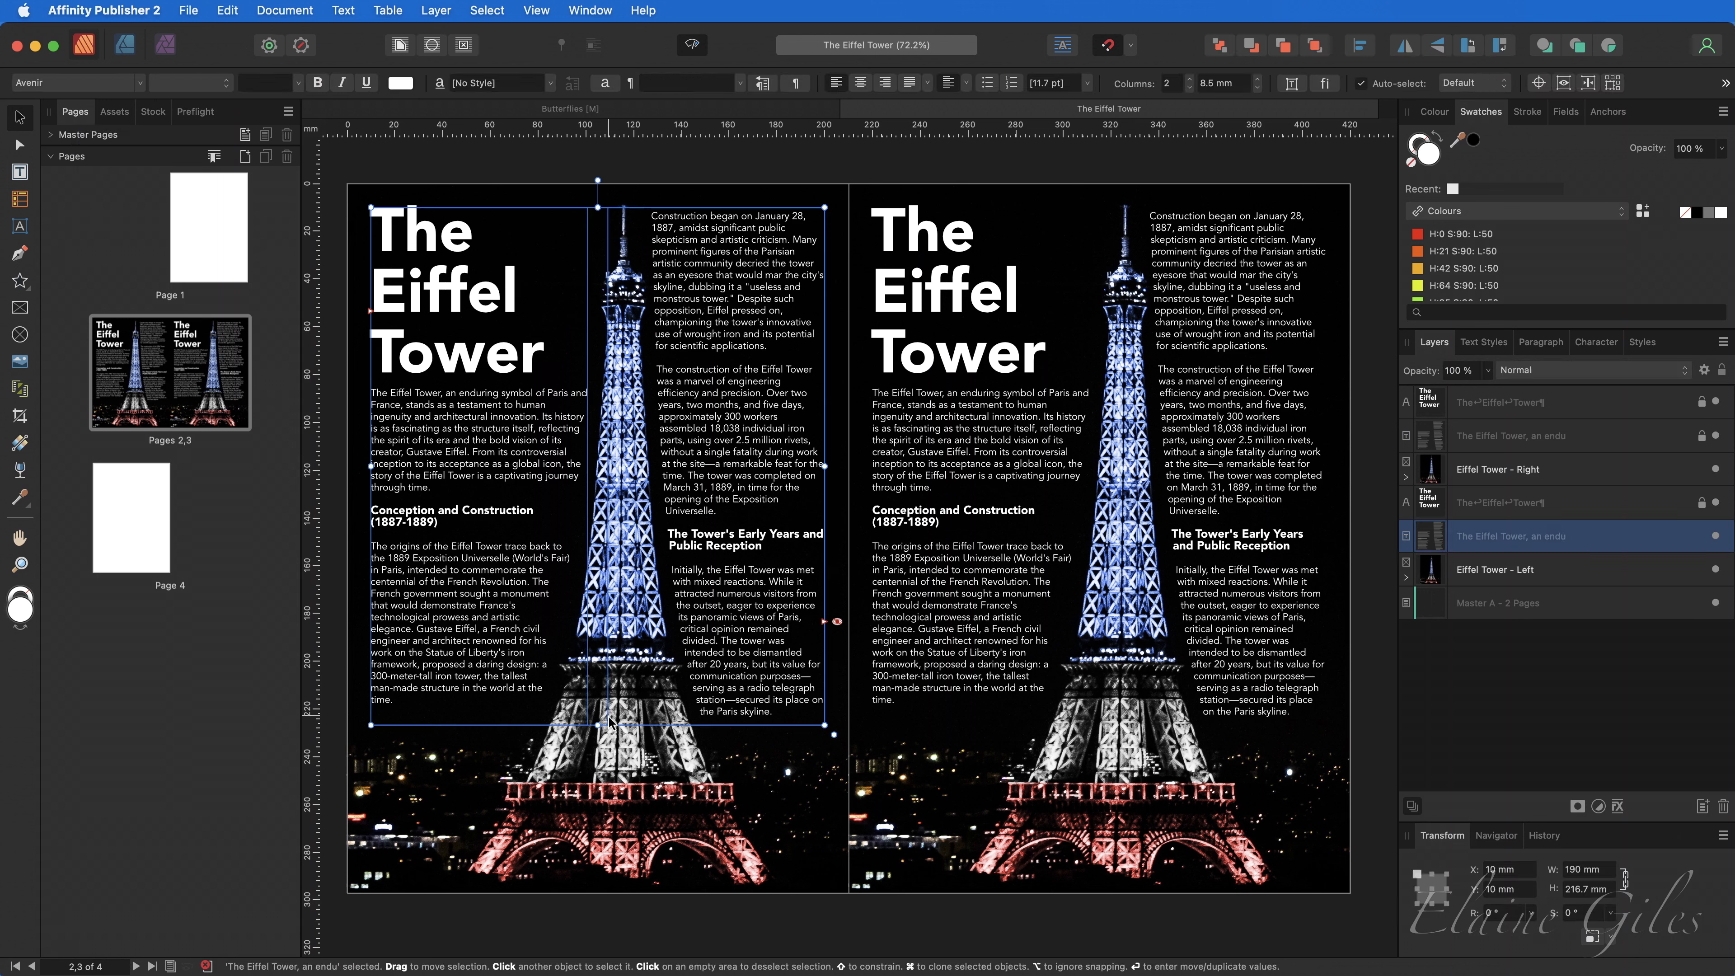
left_click(596, 528)
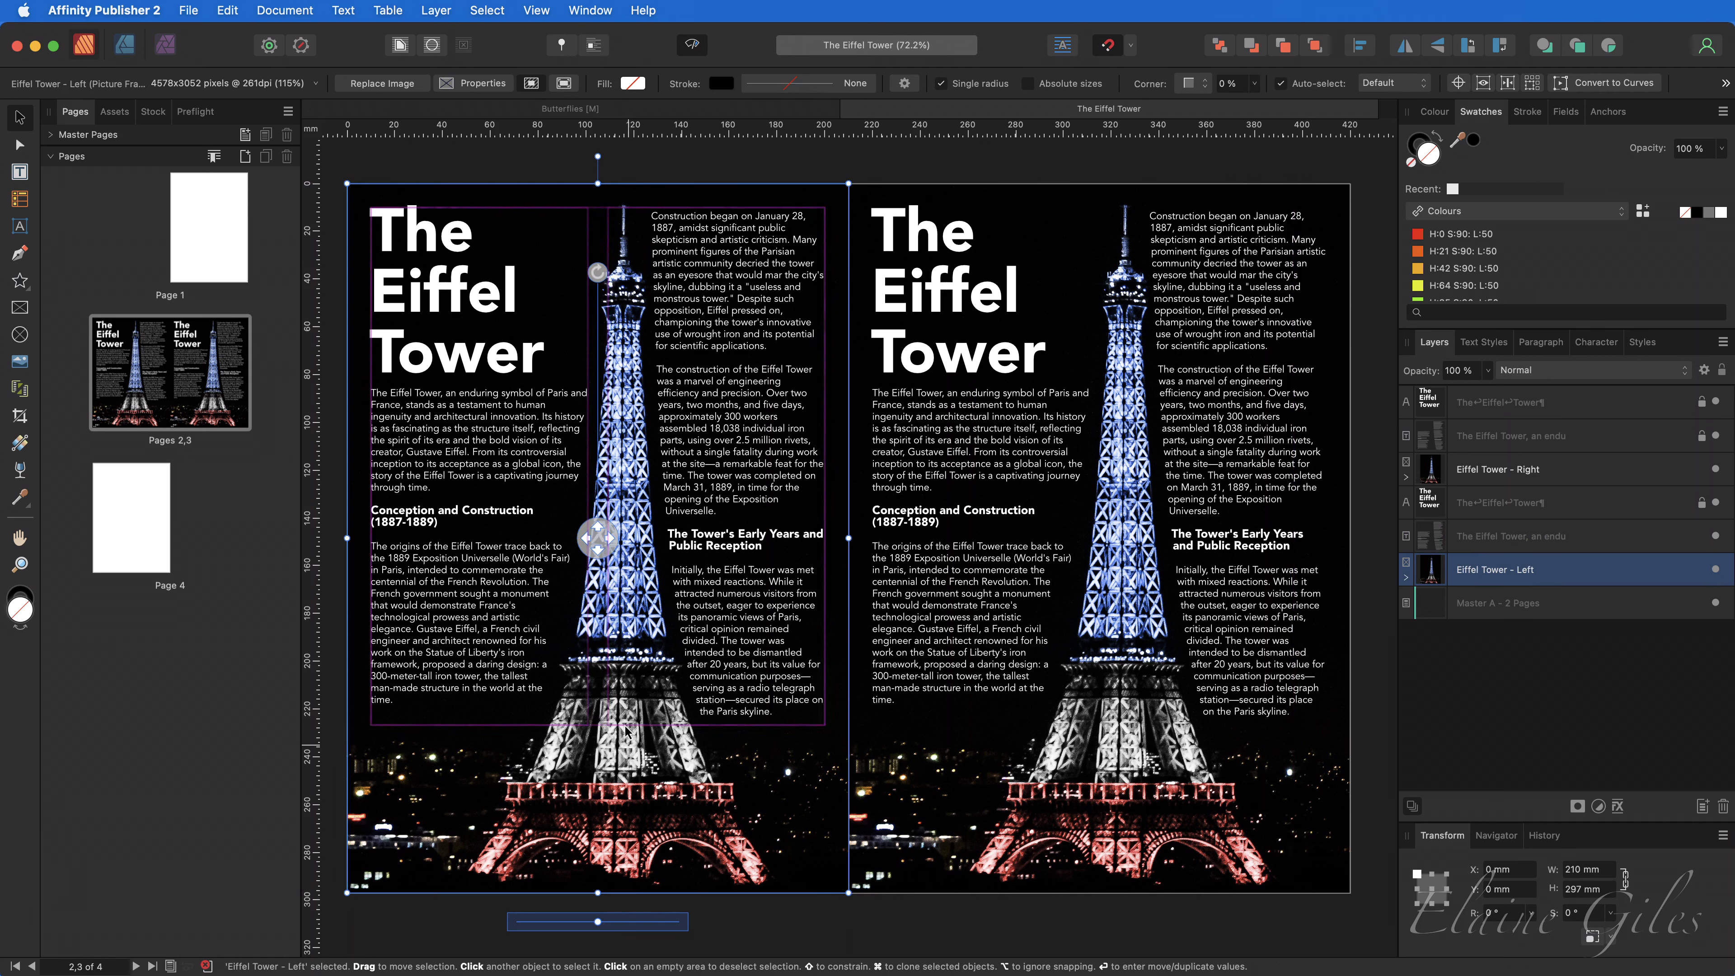
left_click_drag(595, 527, 539, 540)
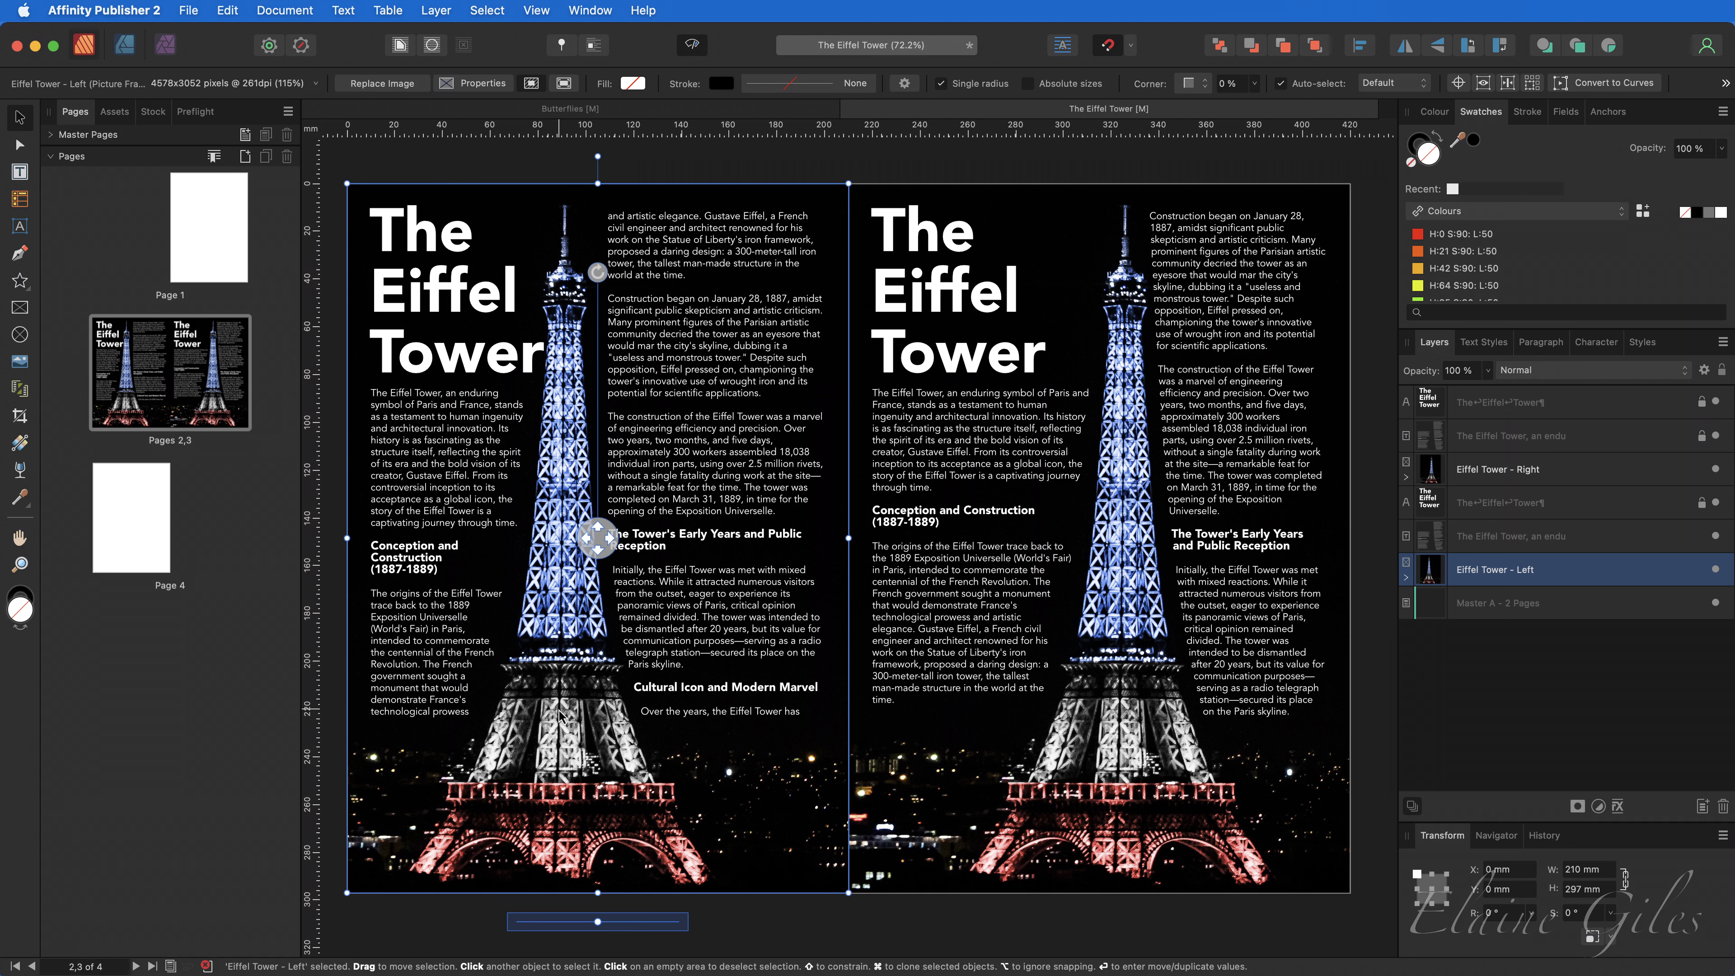
mouse_move(594, 540)
left_mouse_down()
mouse_move(747, 540)
mouse_move(563, 537)
left_mouse_up()
left_click(1320, 801)
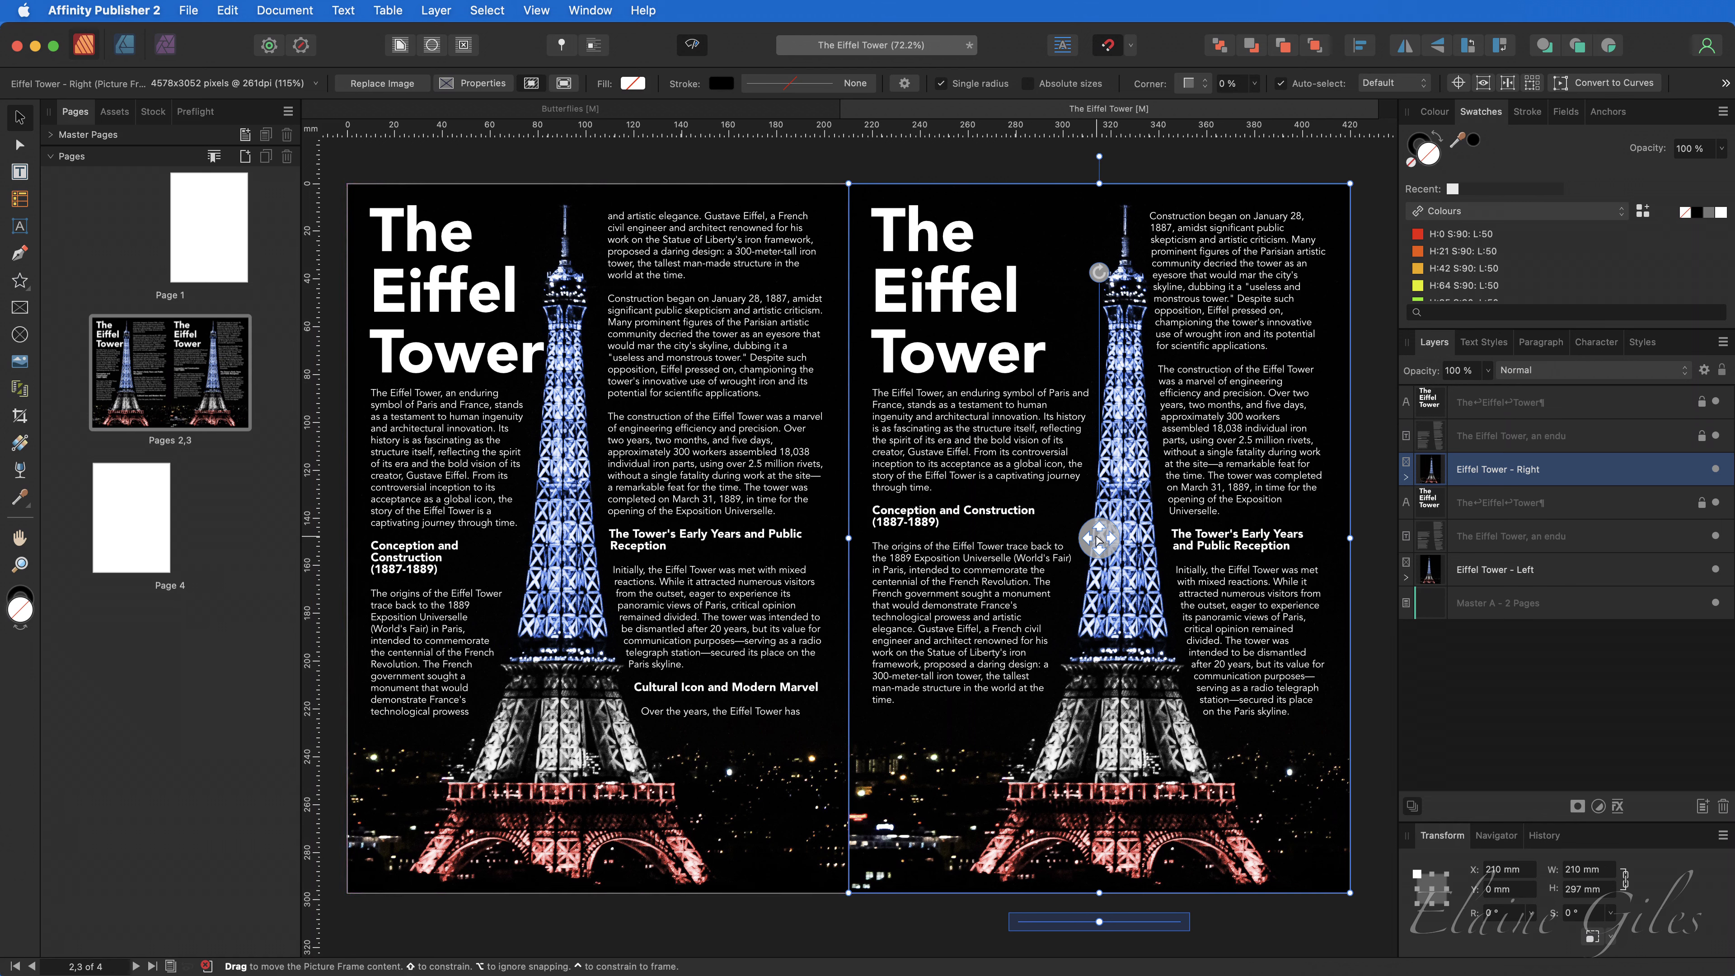
left_click_drag(1099, 537, 970, 548)
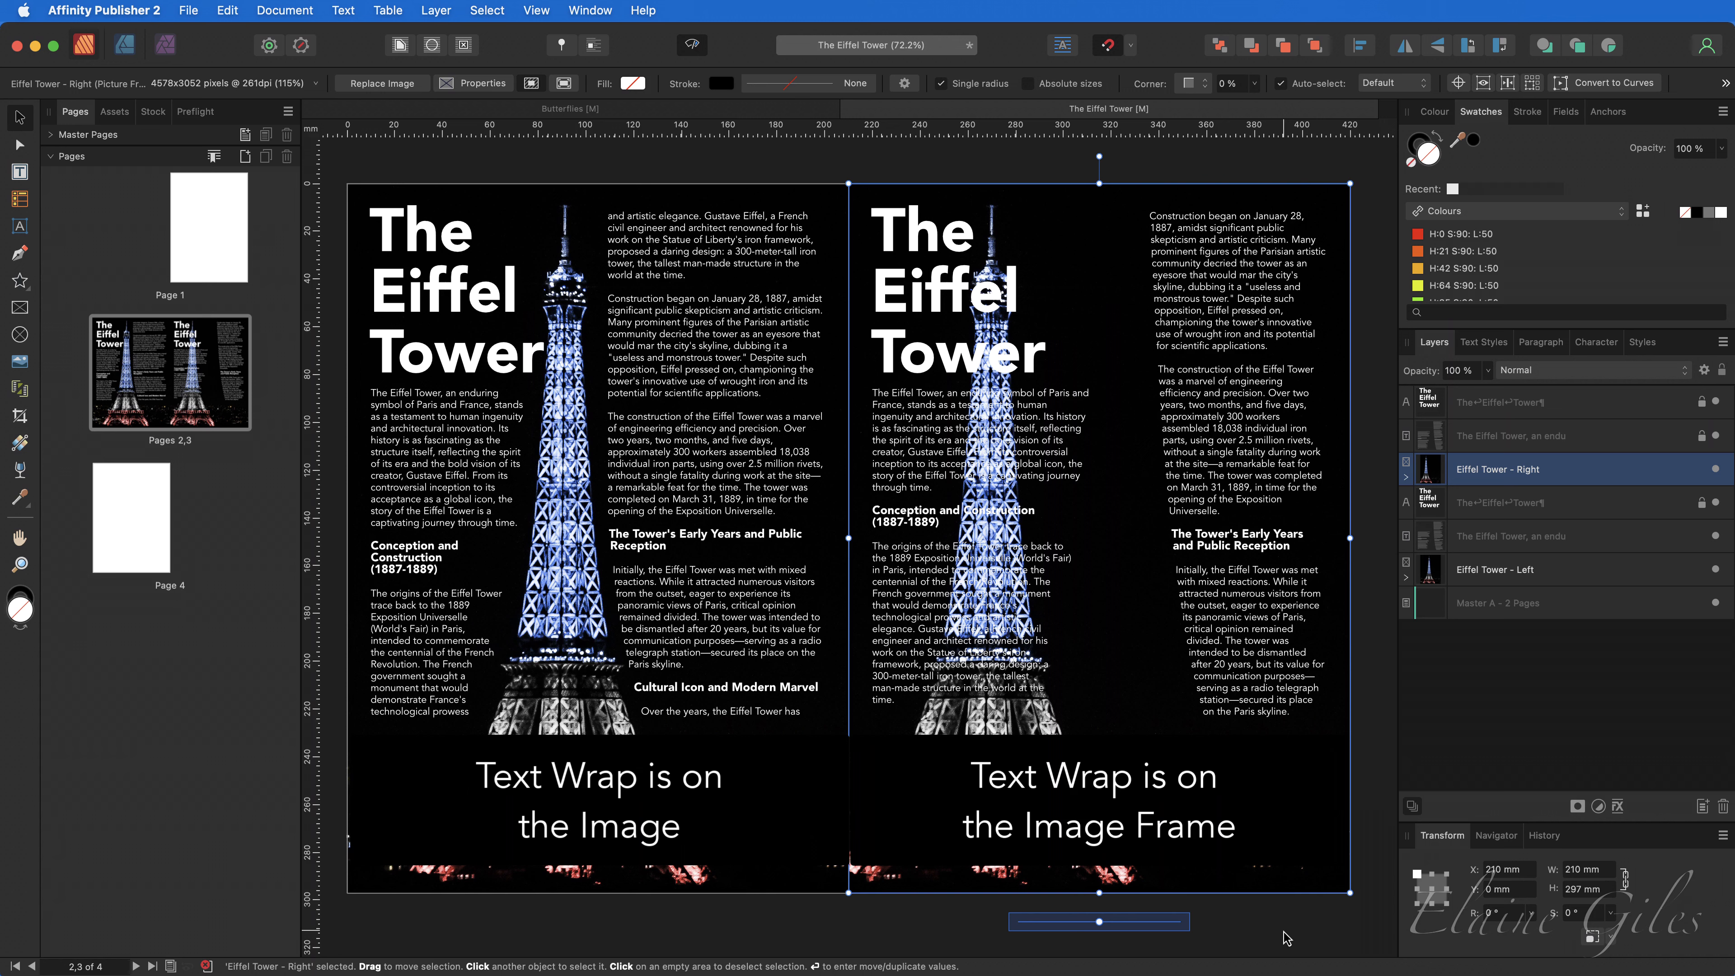
Expand the Eiffel Tower - Right and Eiffel Tower - Left layers and select the image nested in the Left frame.
left_click(1406, 477)
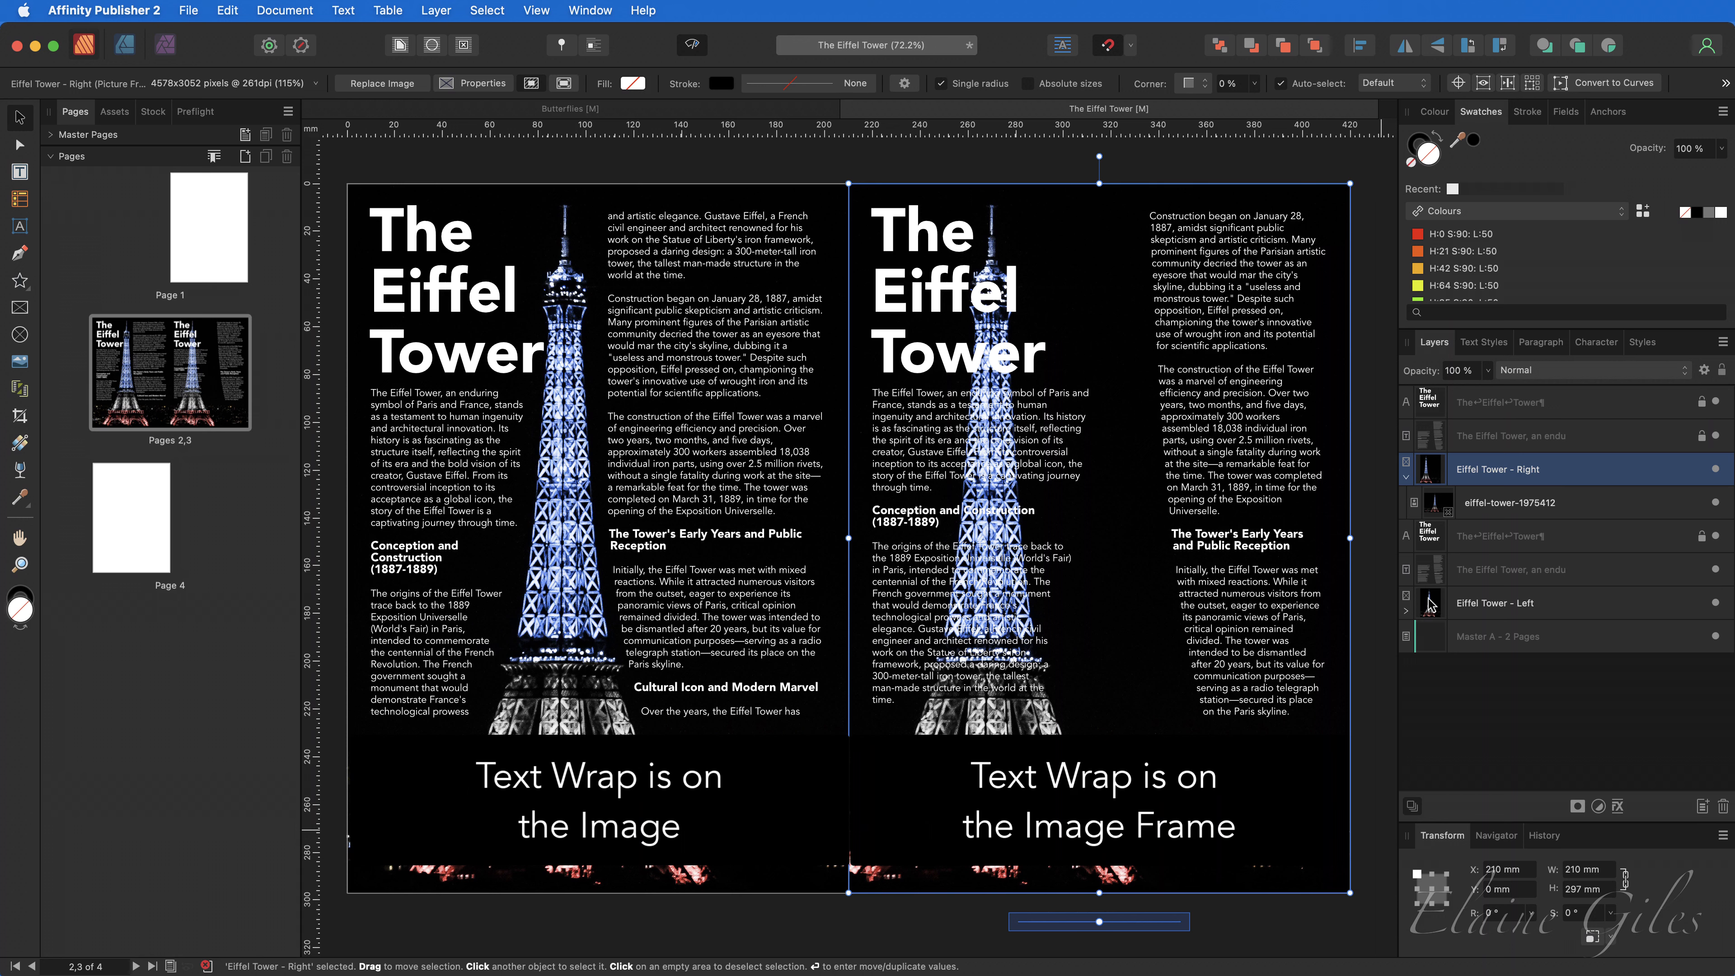
left_click(1406, 611)
left_click(1566, 609)
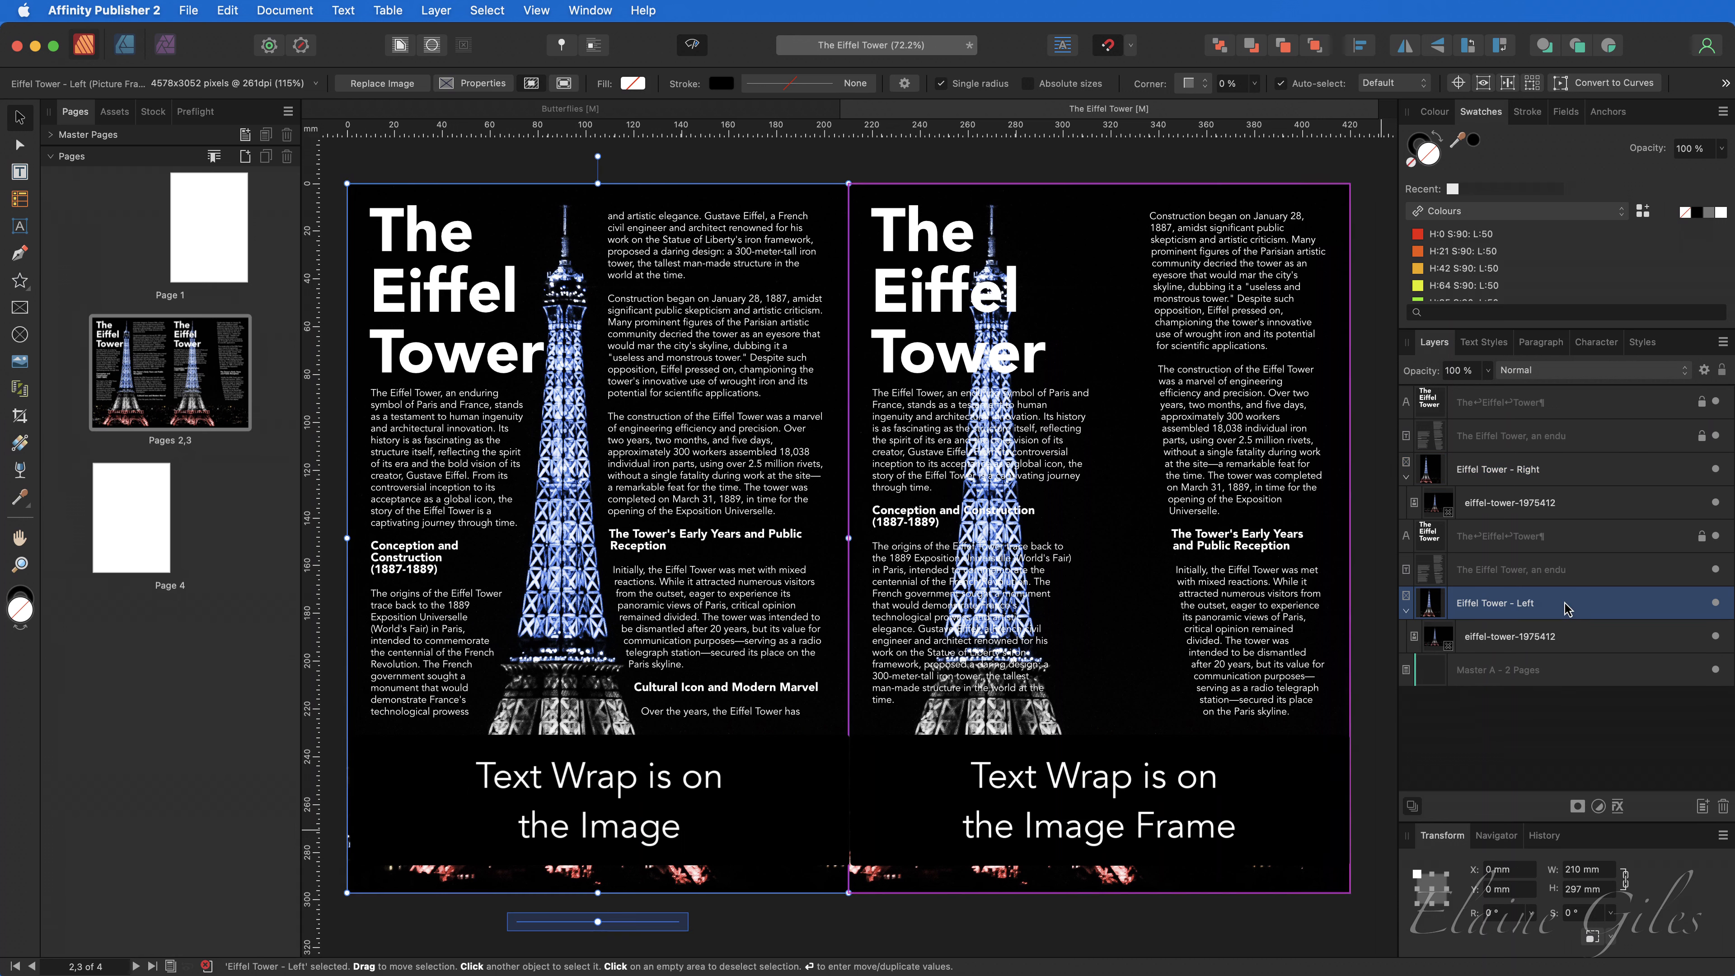
left_click(1580, 649)
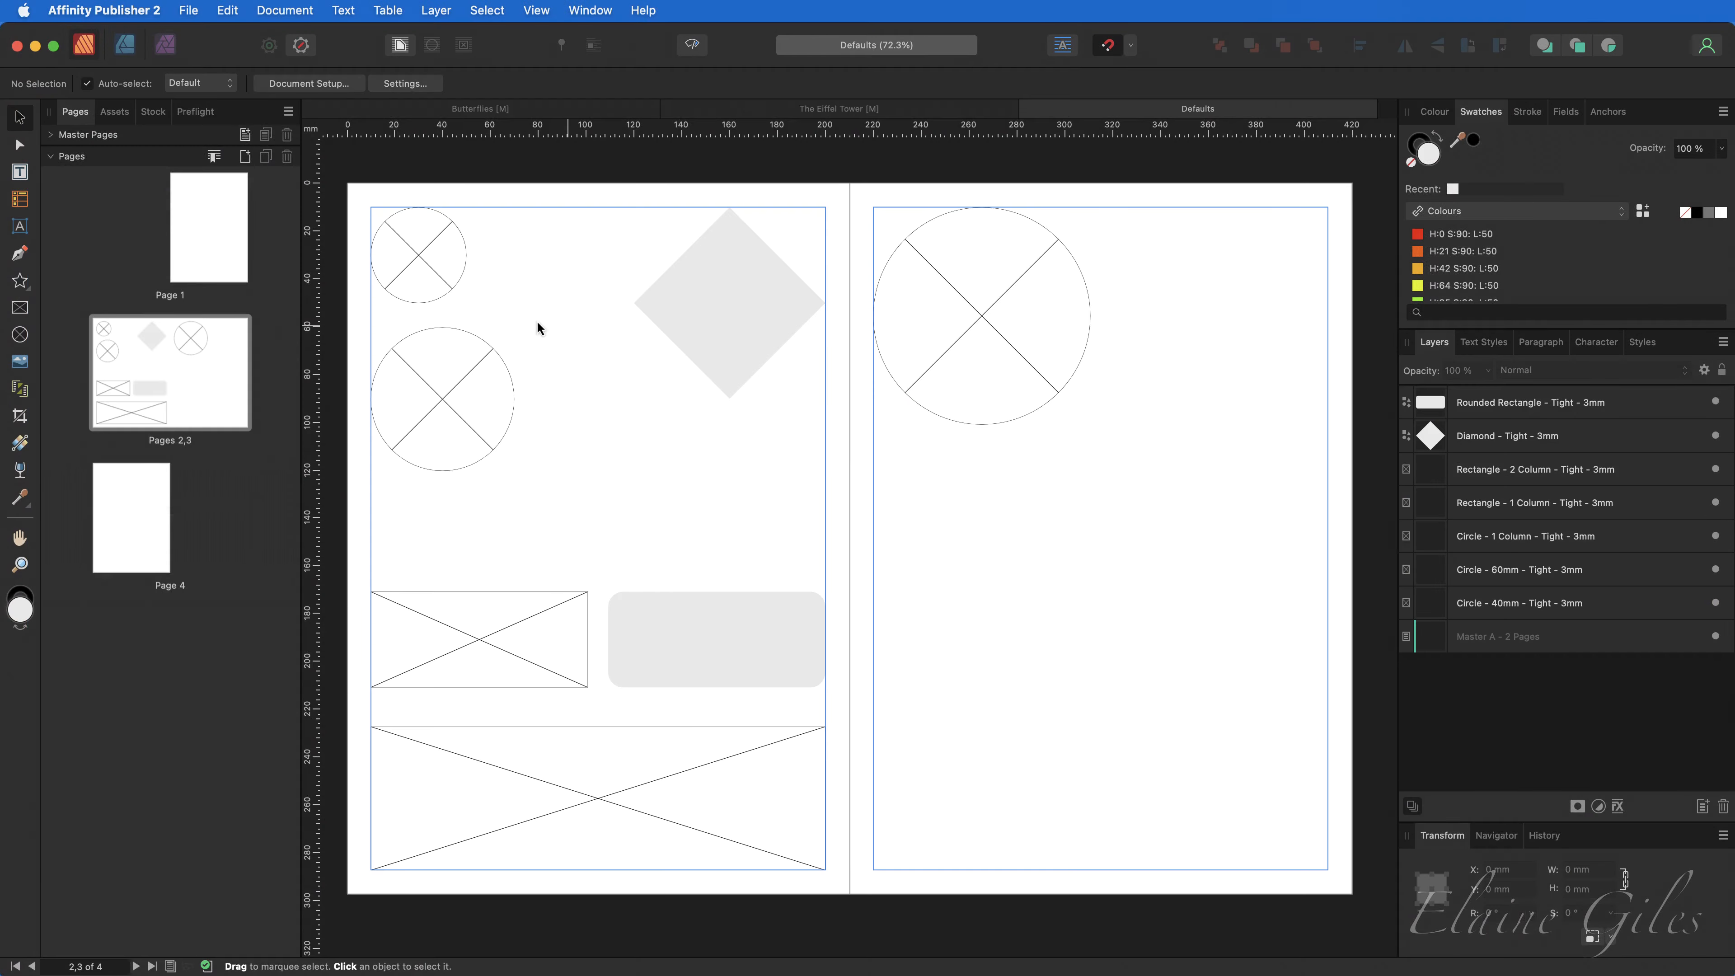
In the Defaults document, apply Tight text wrap to the 40 mm and 60 mm circle frames, with 3 mm text distance on the 60 mm one.
left_click(408, 265)
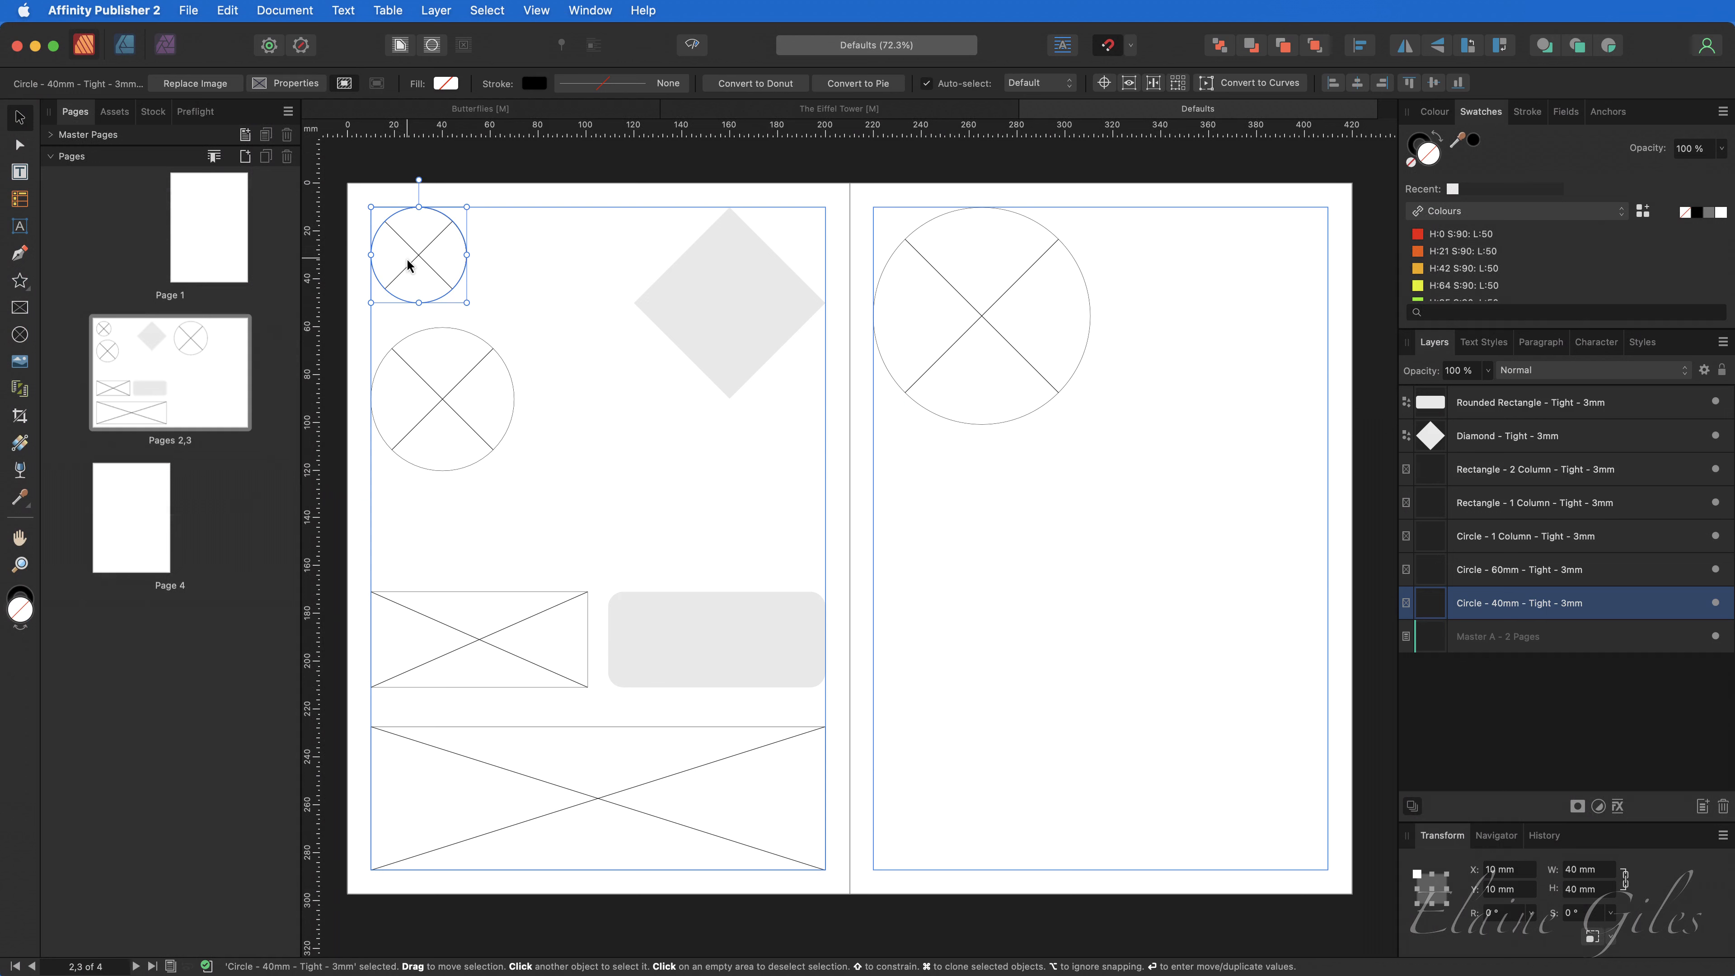
left_click(400, 45)
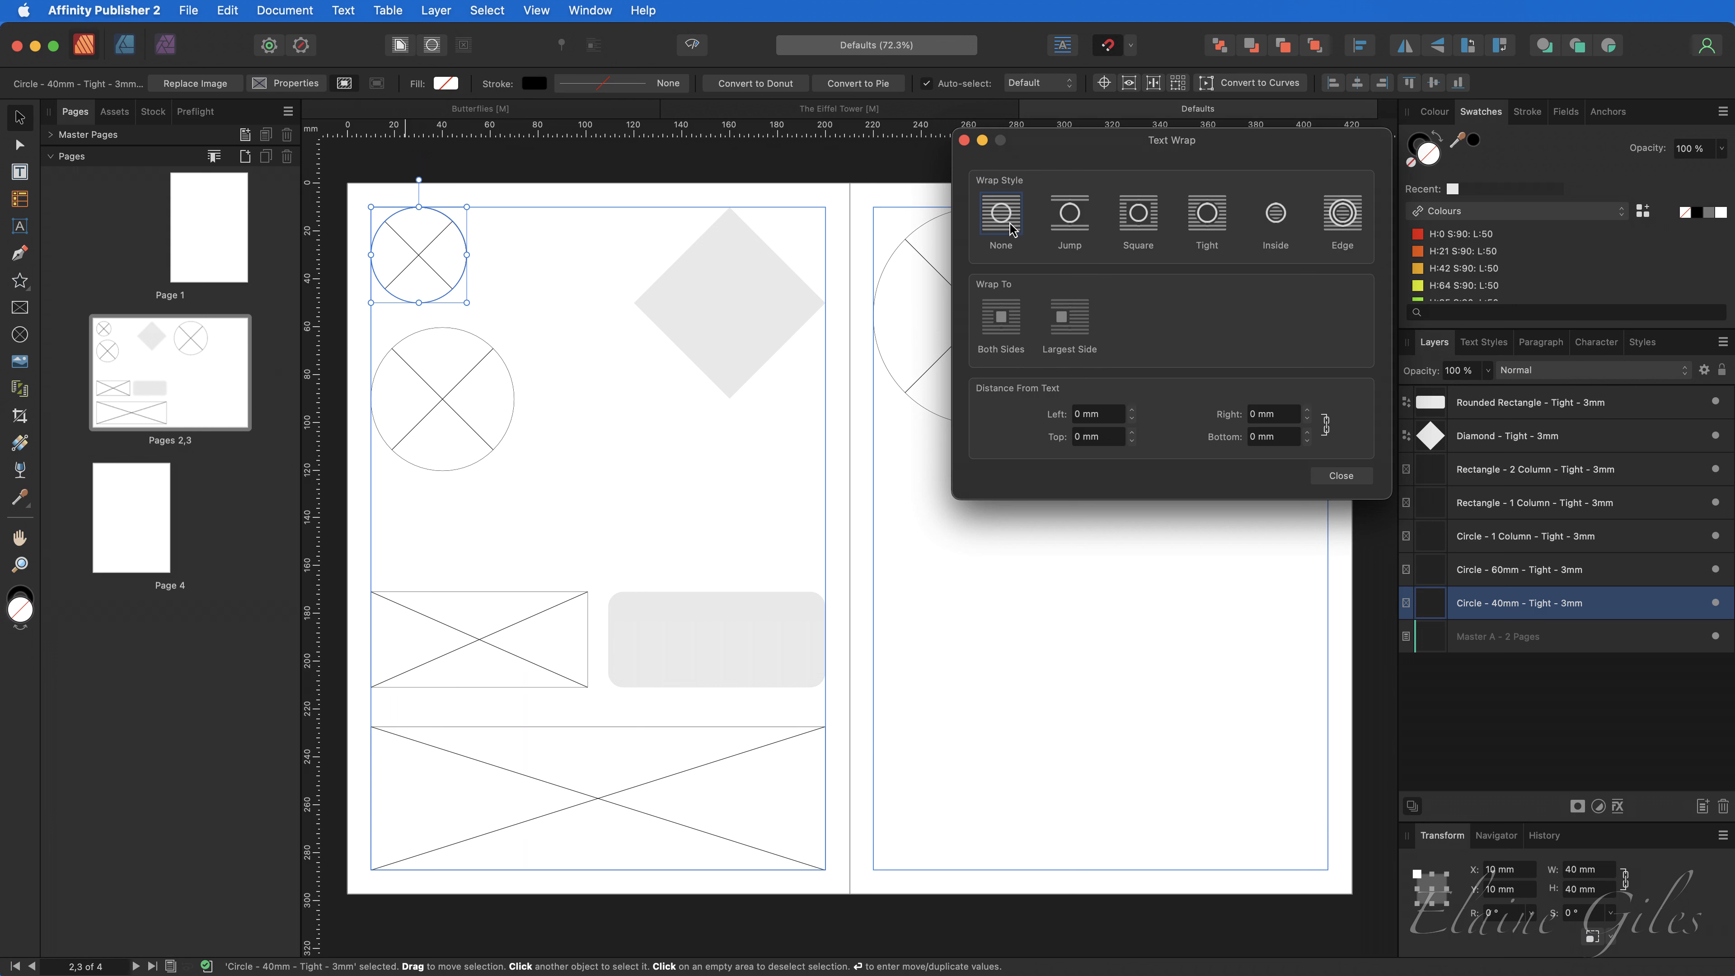
left_click(1206, 217)
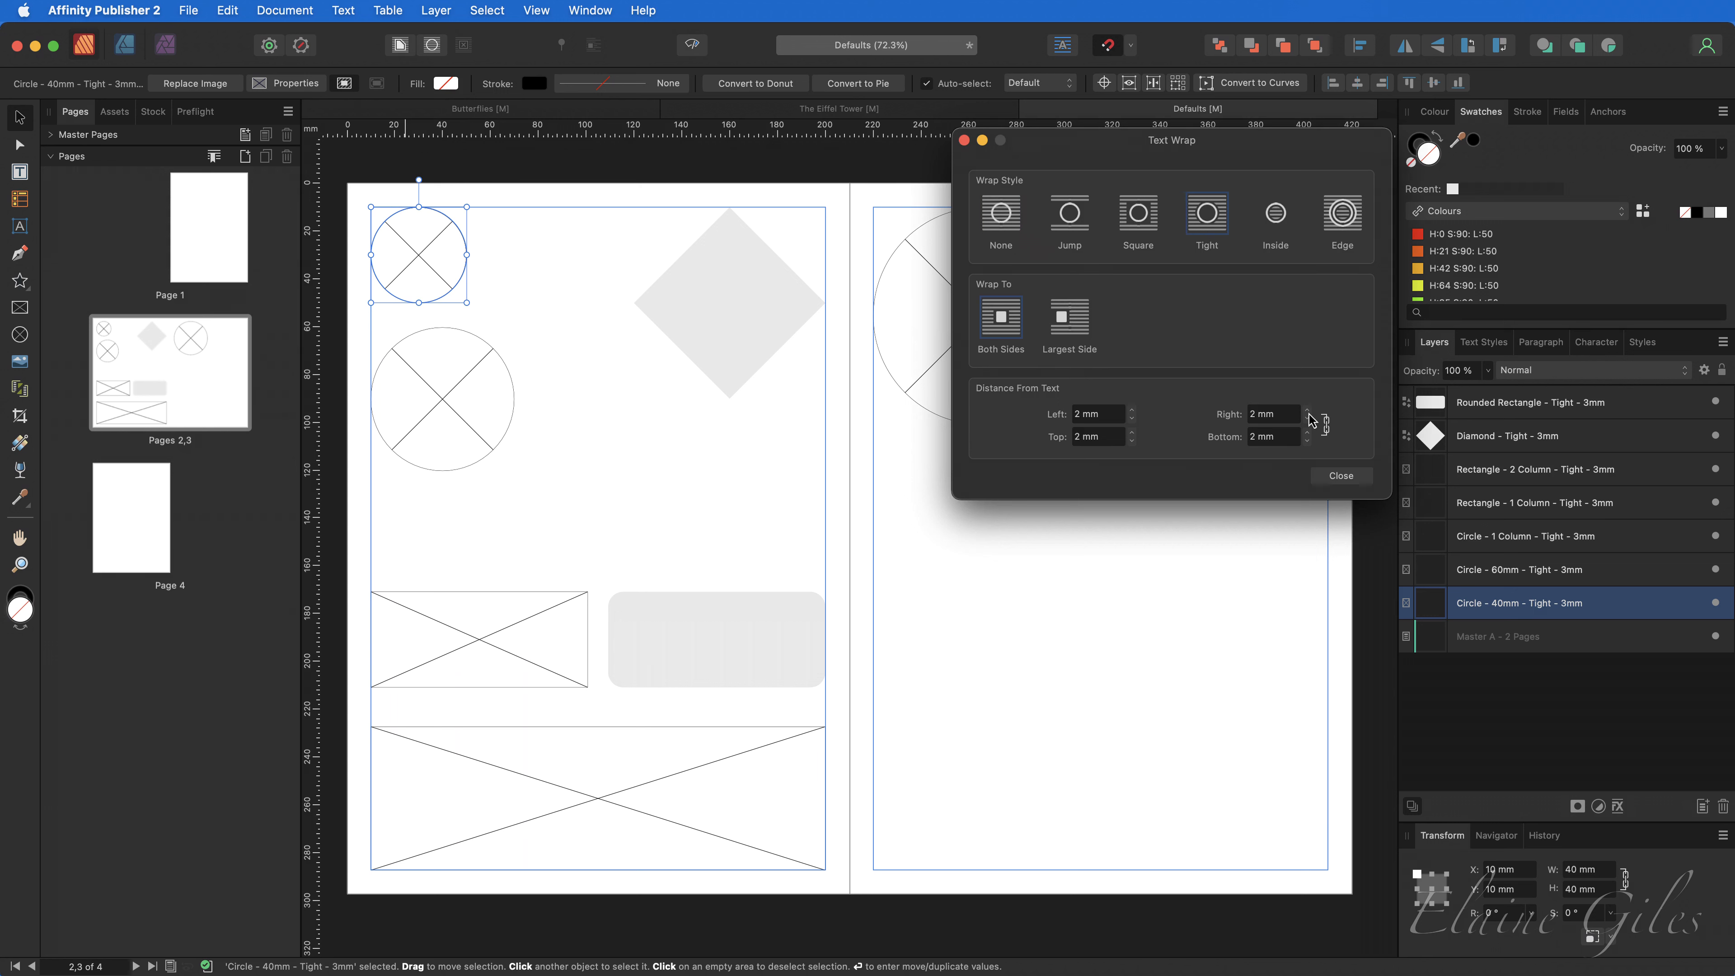
left_click(446, 413)
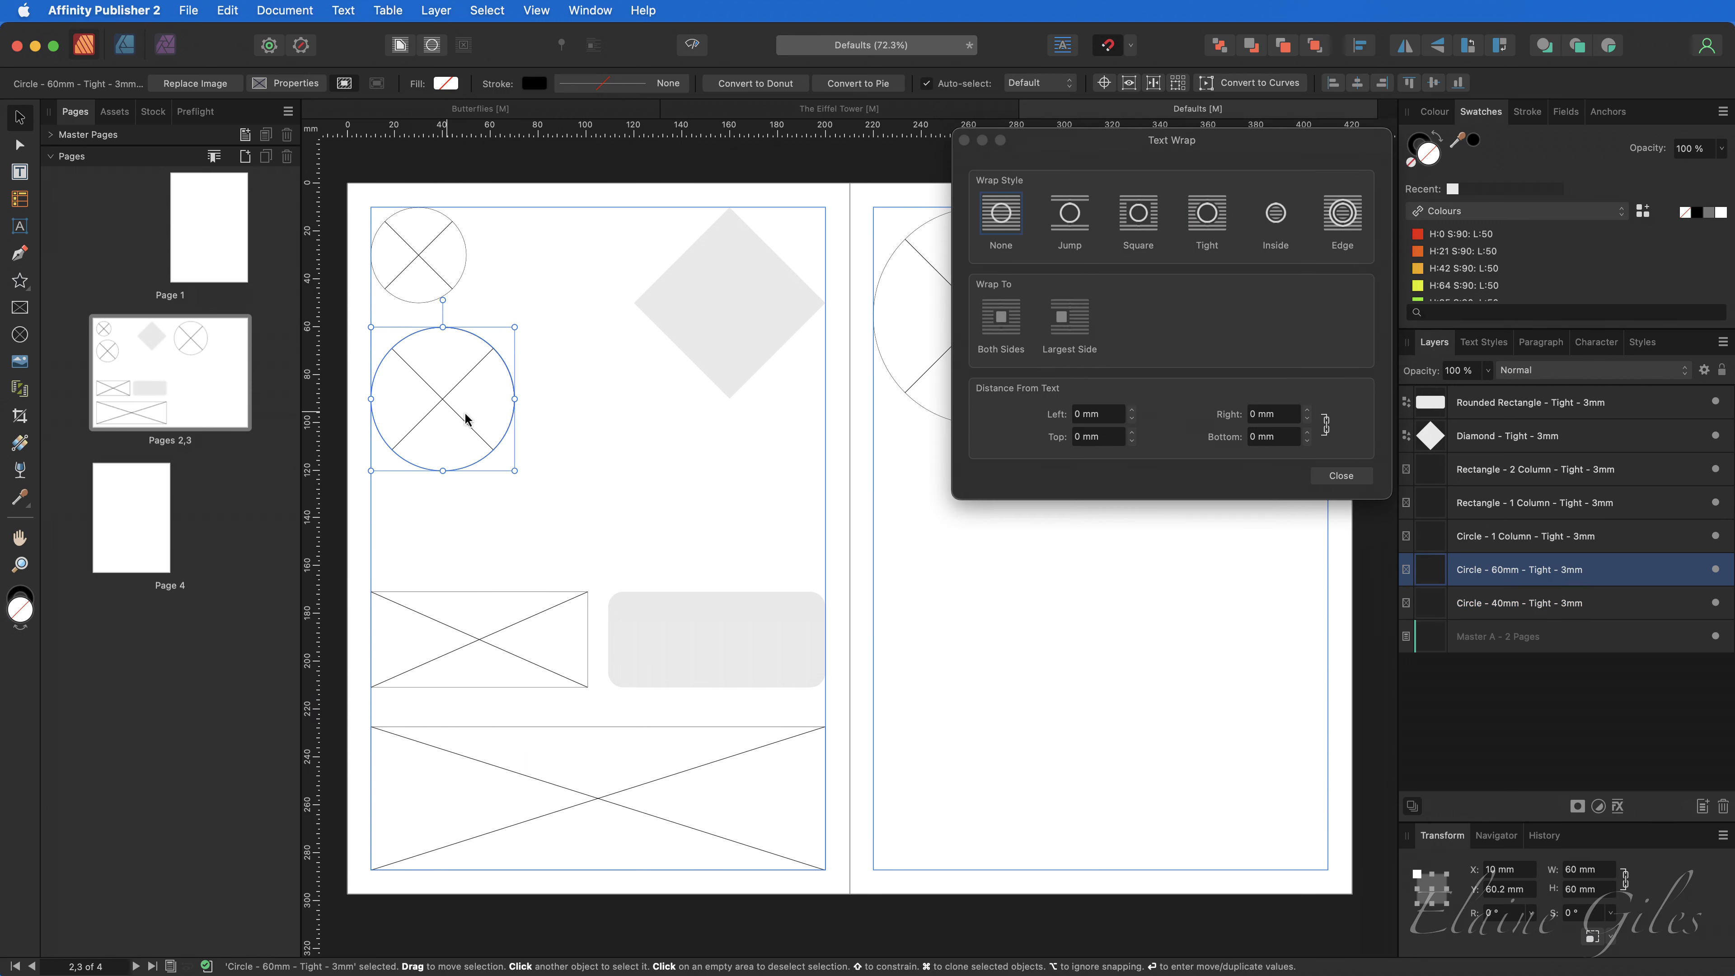
left_click(1197, 226)
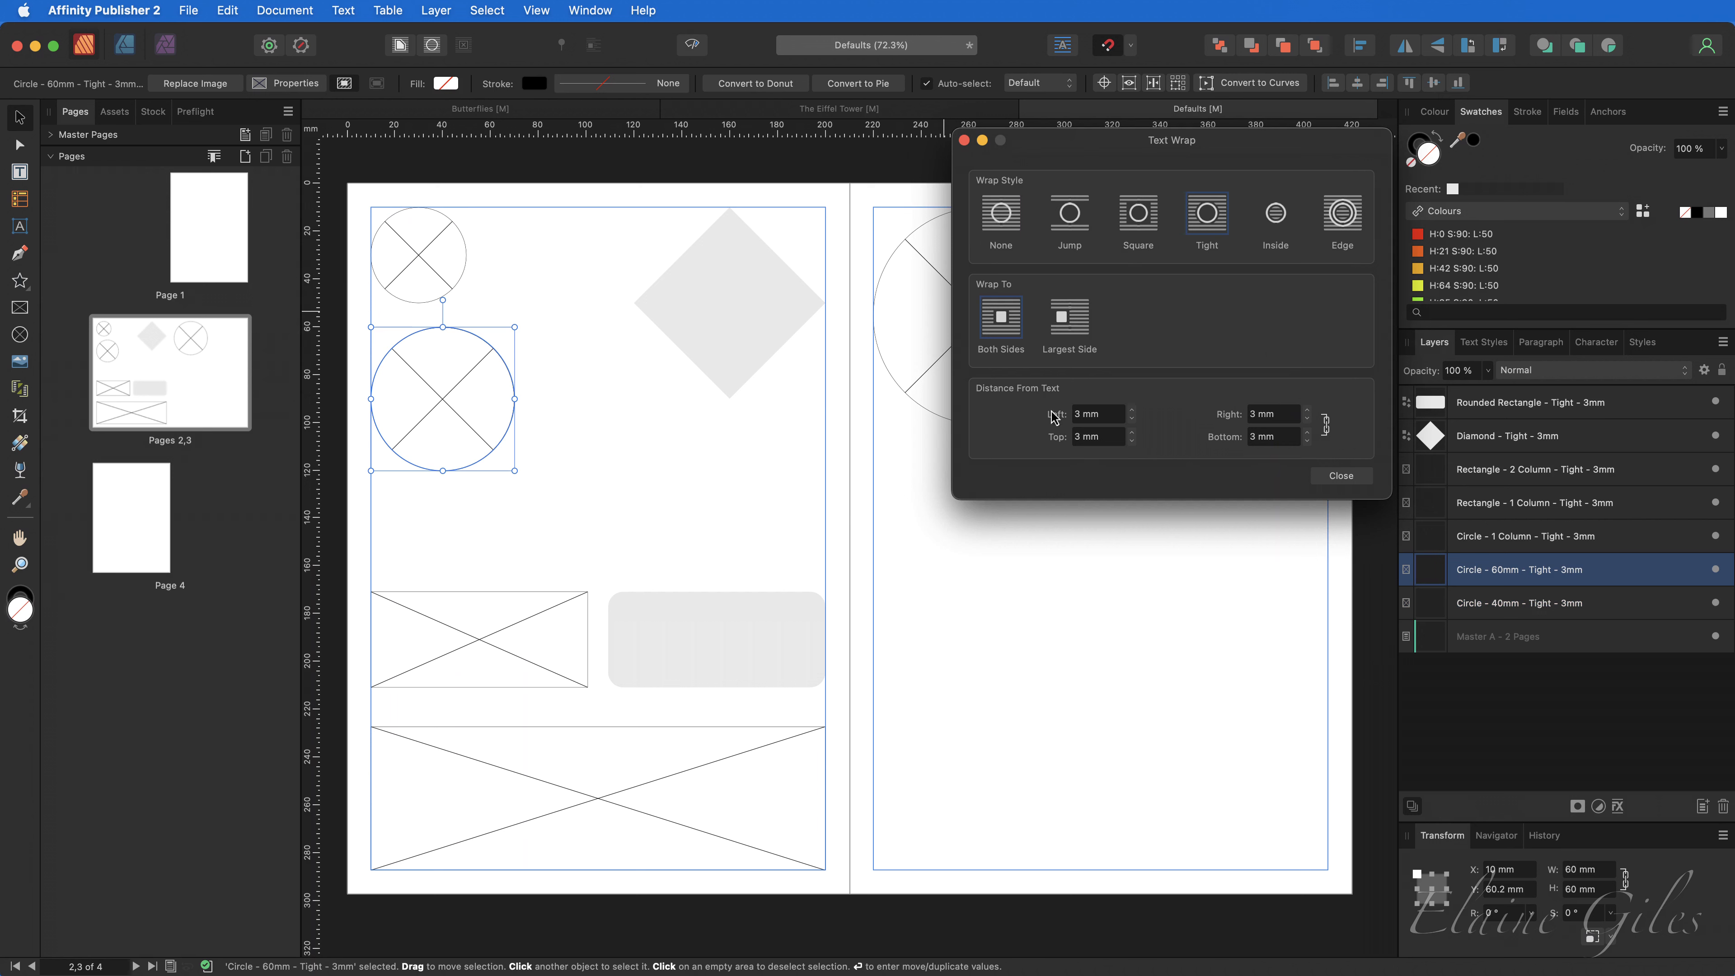
Apply Tight text wrap with wrapping on both sides to the one-column and two-column rectangle picture frames.
left_click(485, 643)
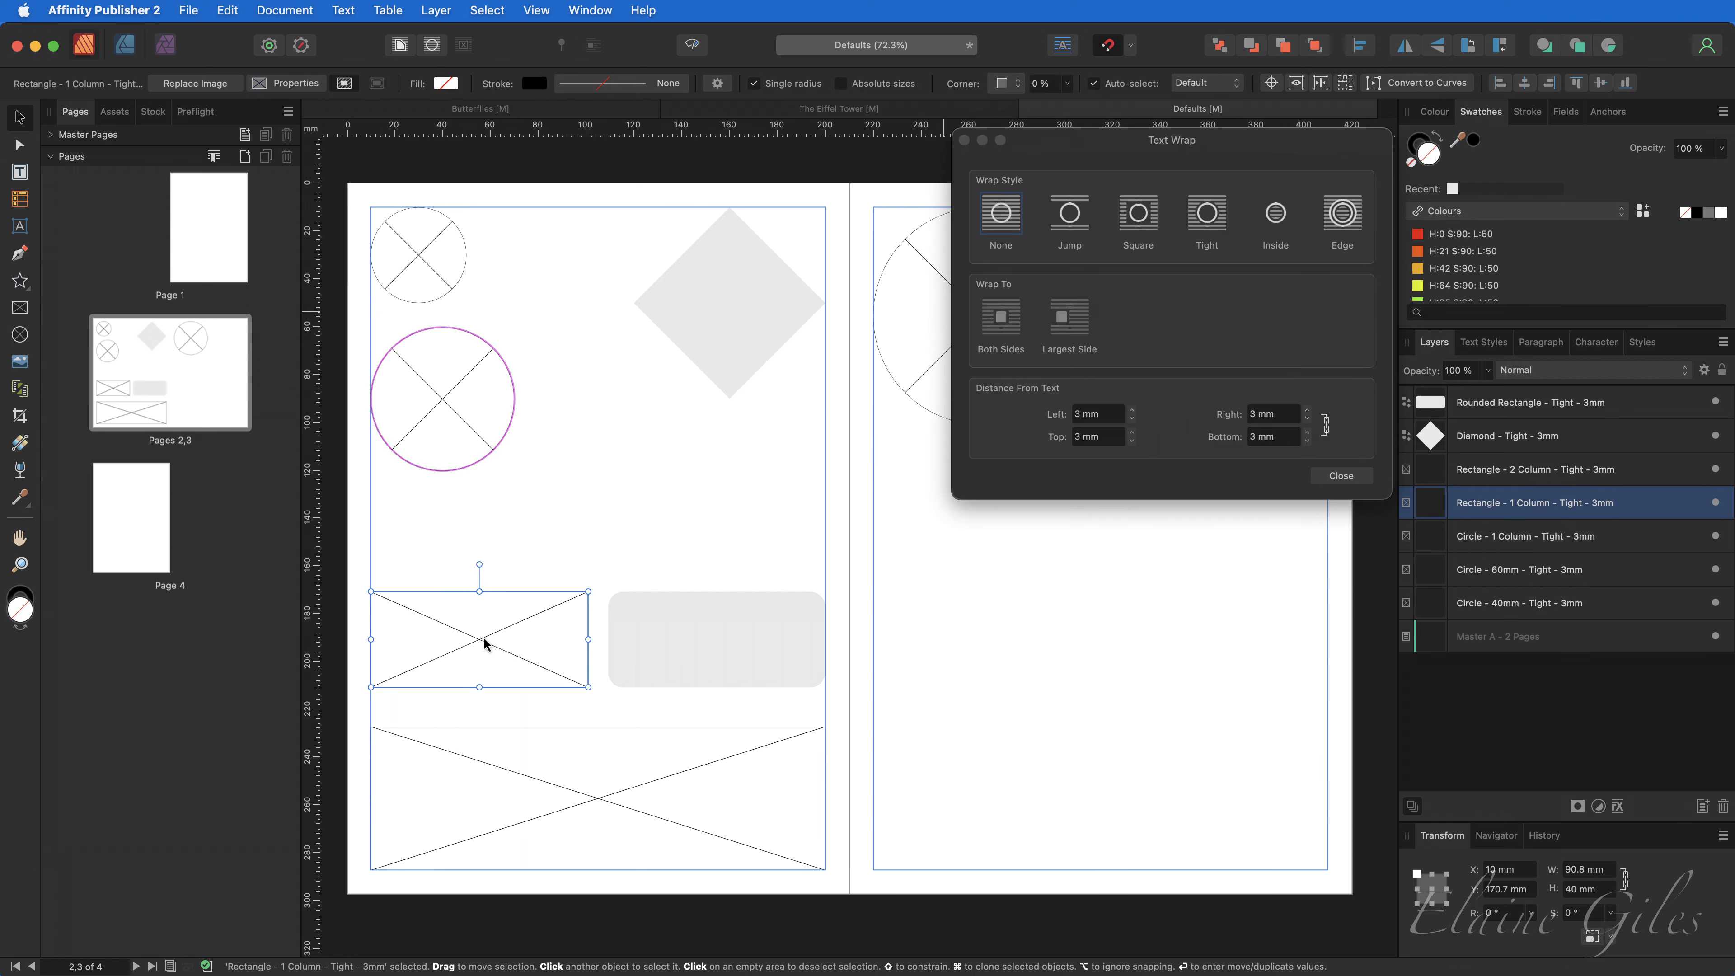
left_click(1204, 229)
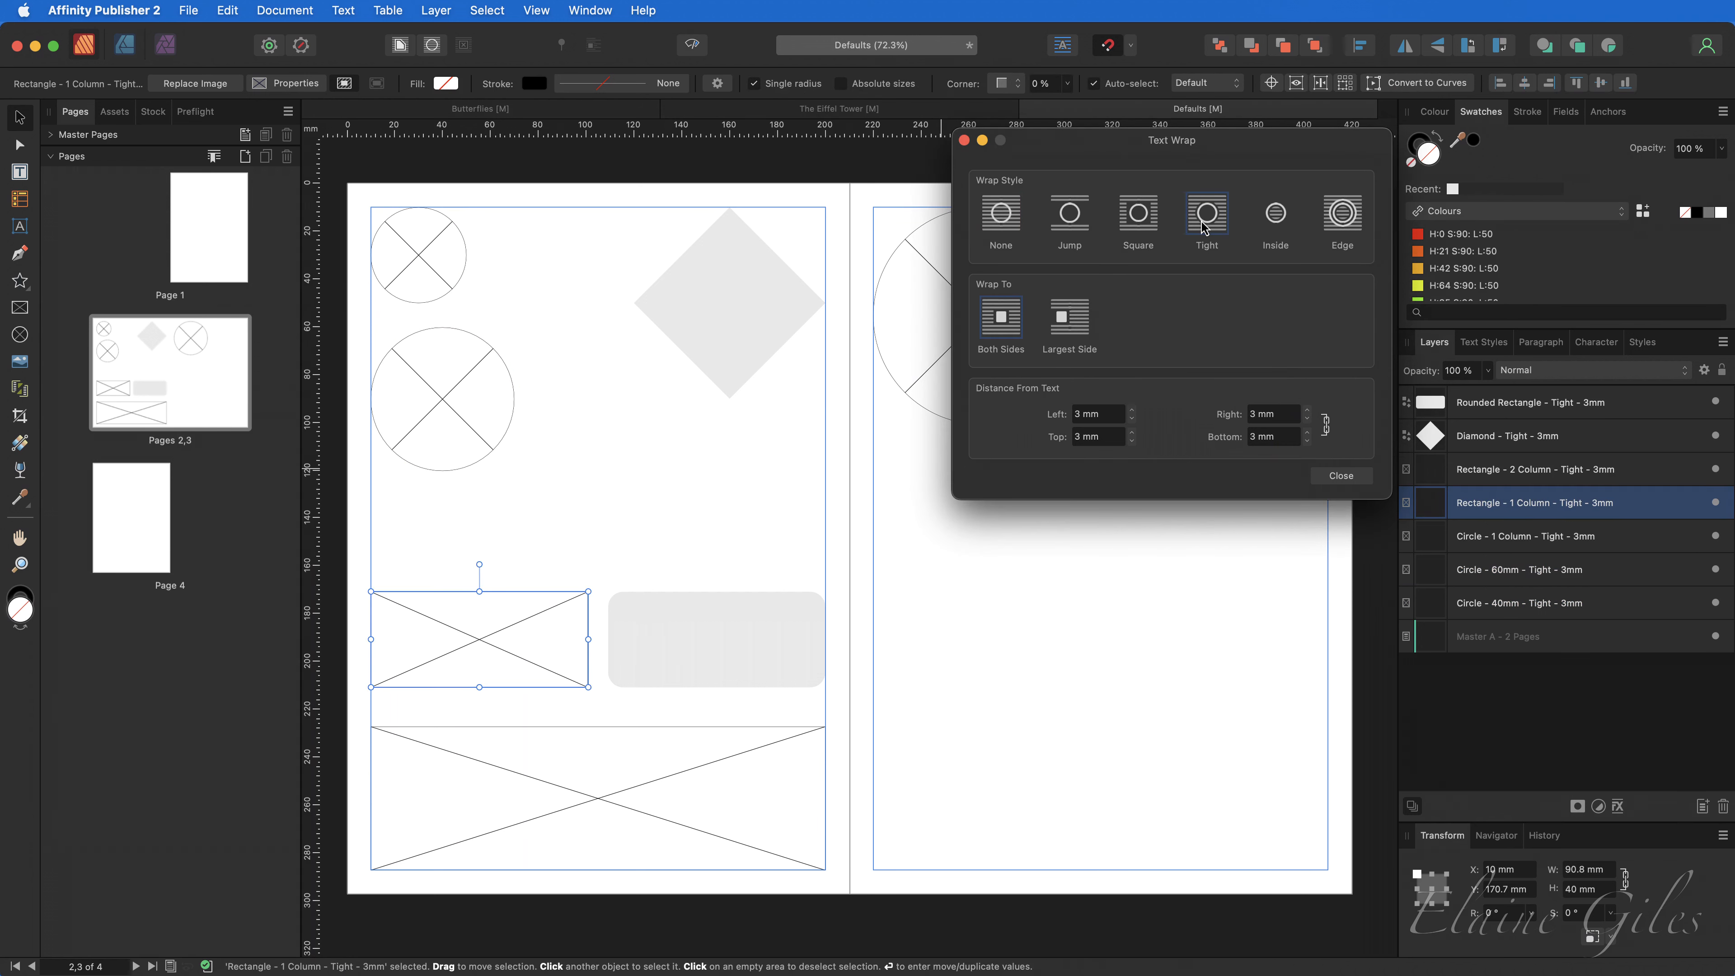
left_click(573, 752)
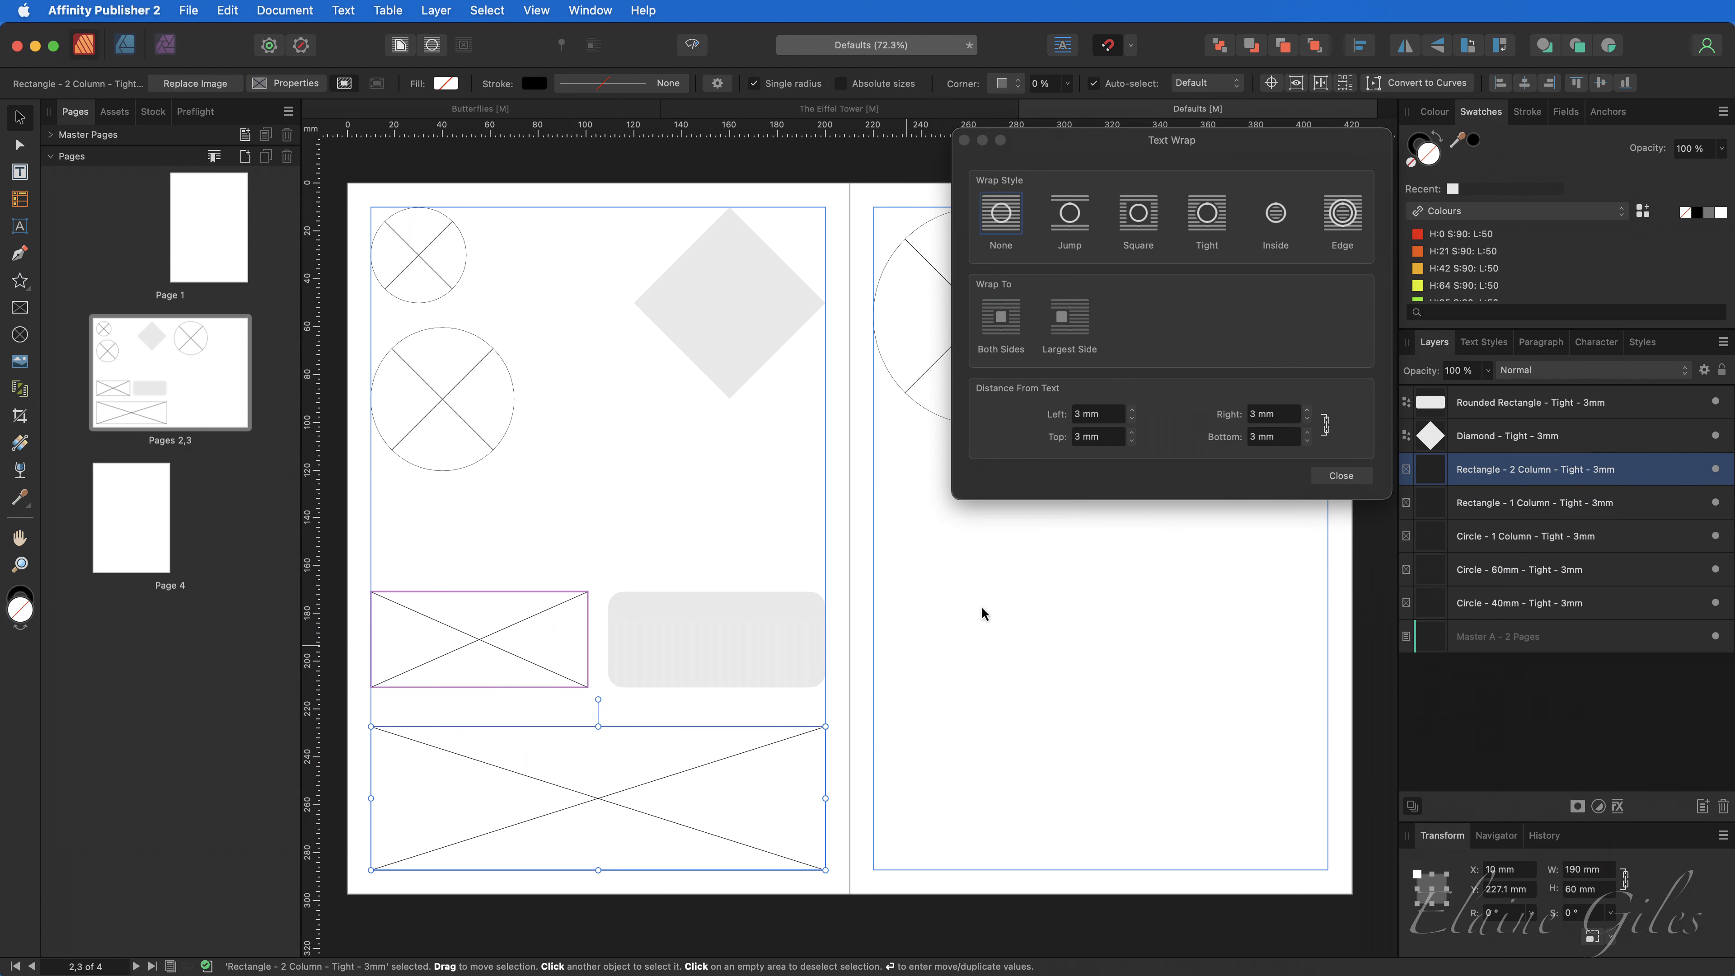
left_click(1203, 231)
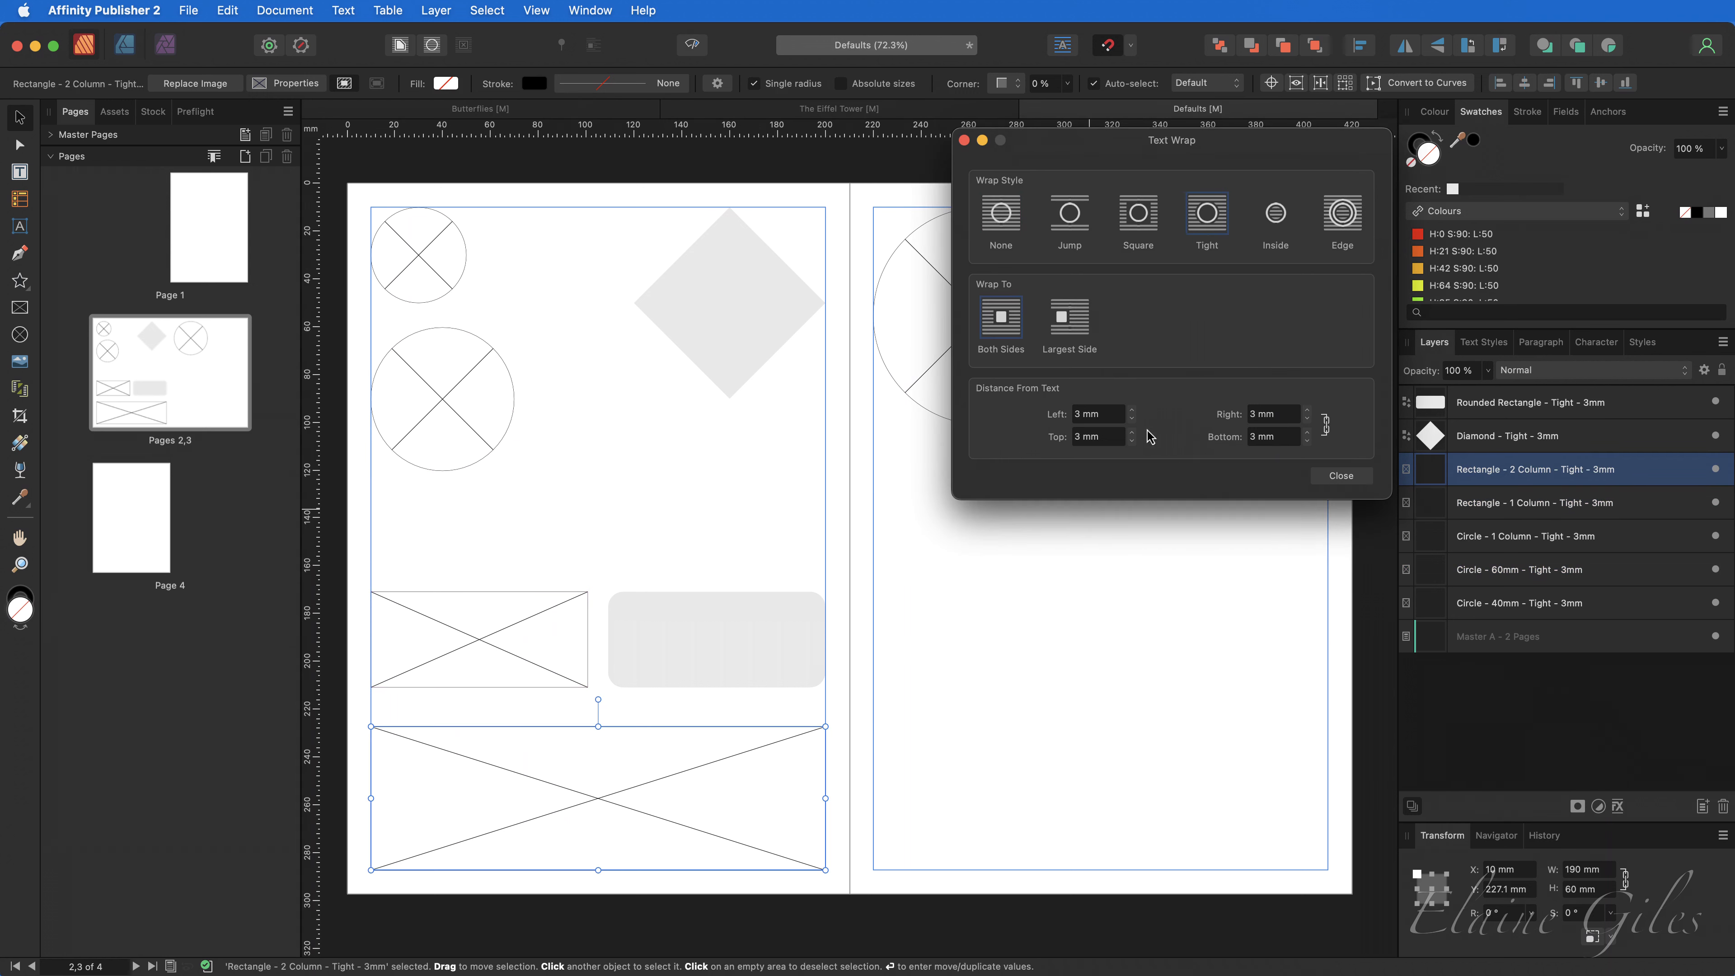